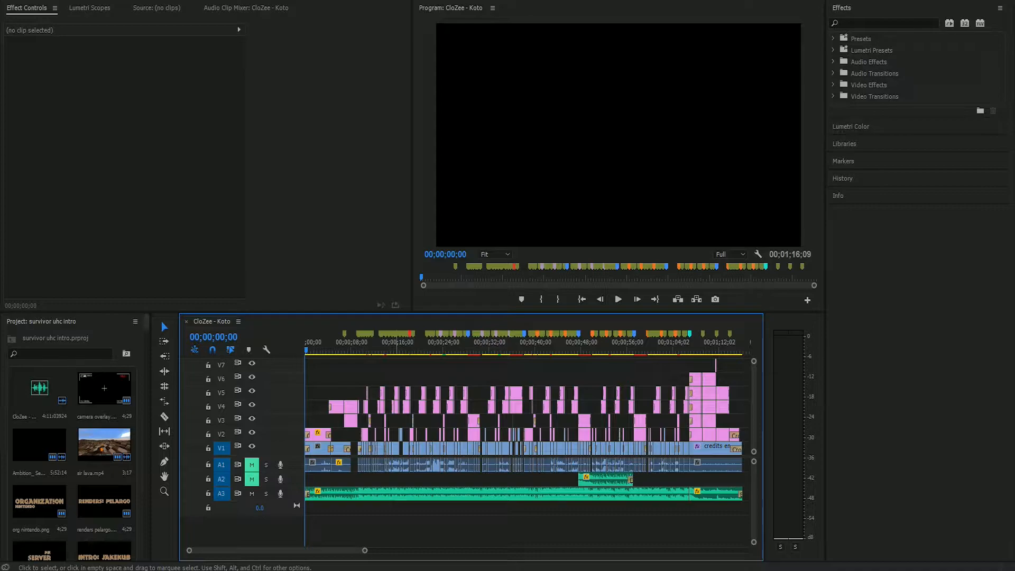
key("equal")
key("equal")
key("equal")
key("equal")
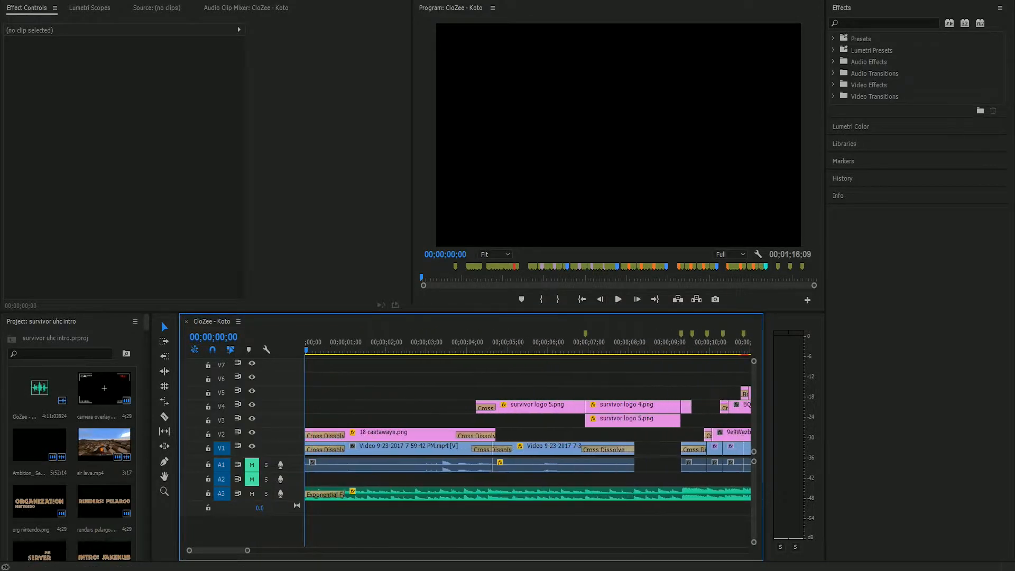
key("minus")
key("minus")
key("minus")
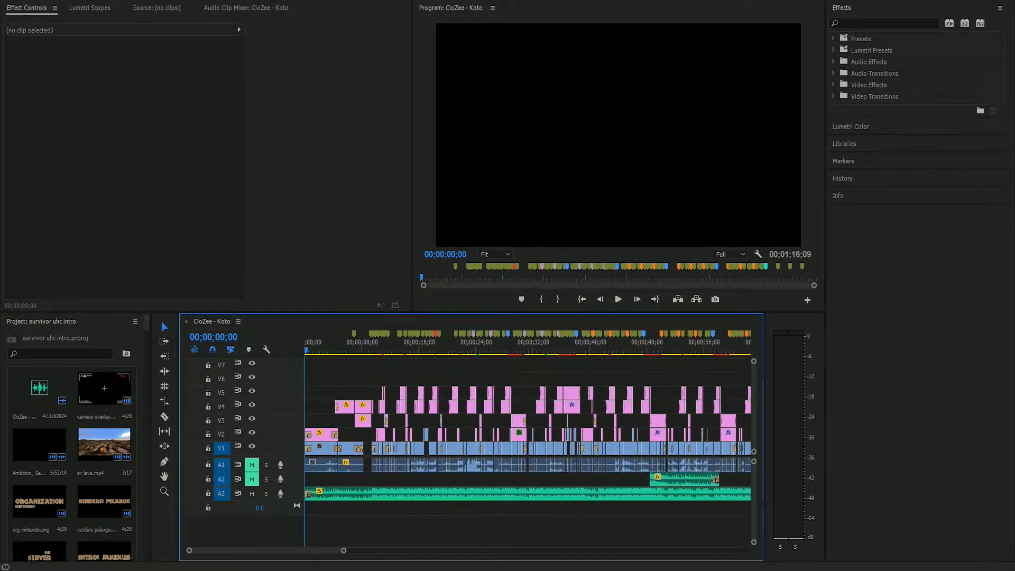
key("minus")
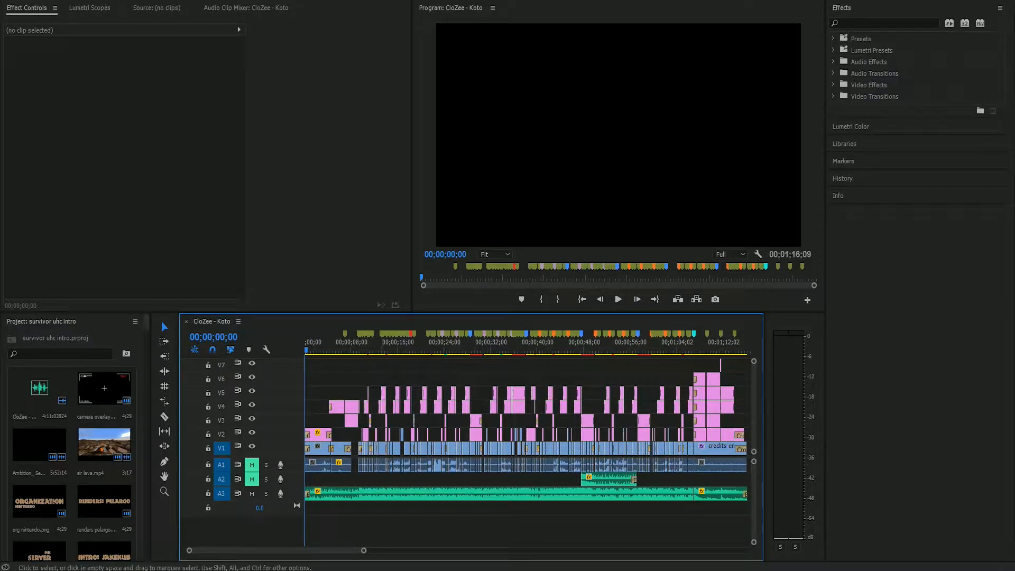
key("equal")
key("equal")
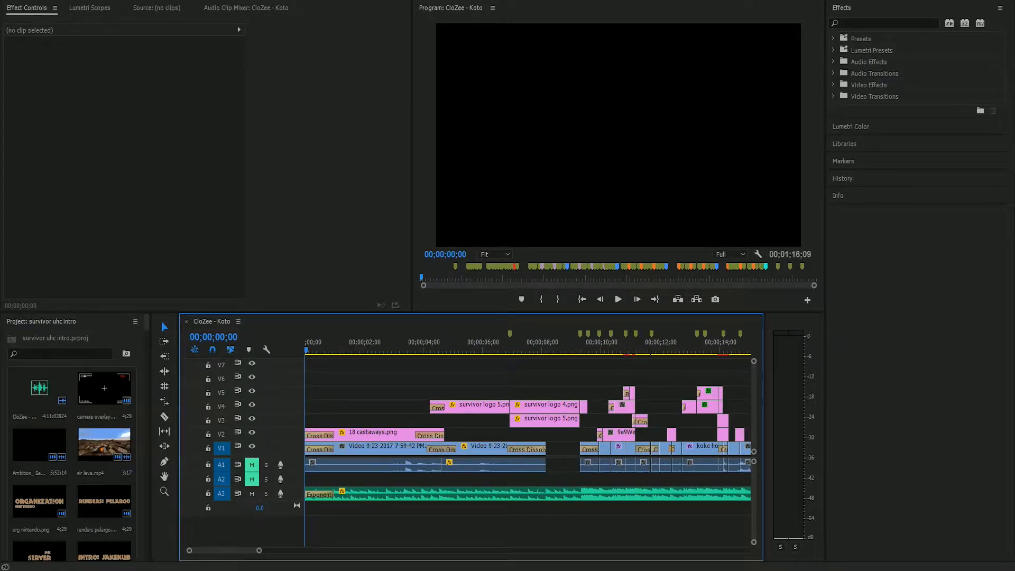
key("minus")
key("minus")
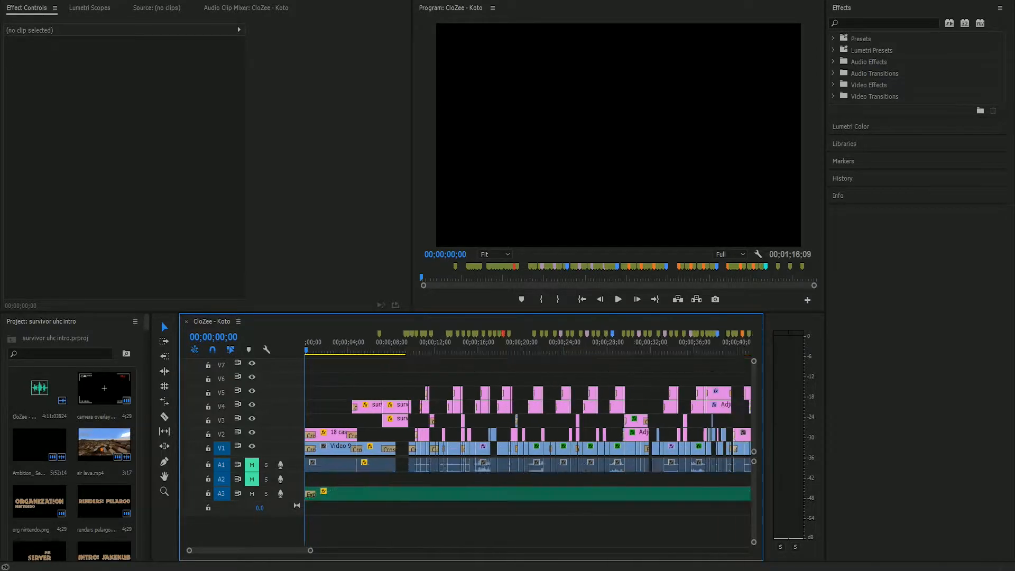
key("minus")
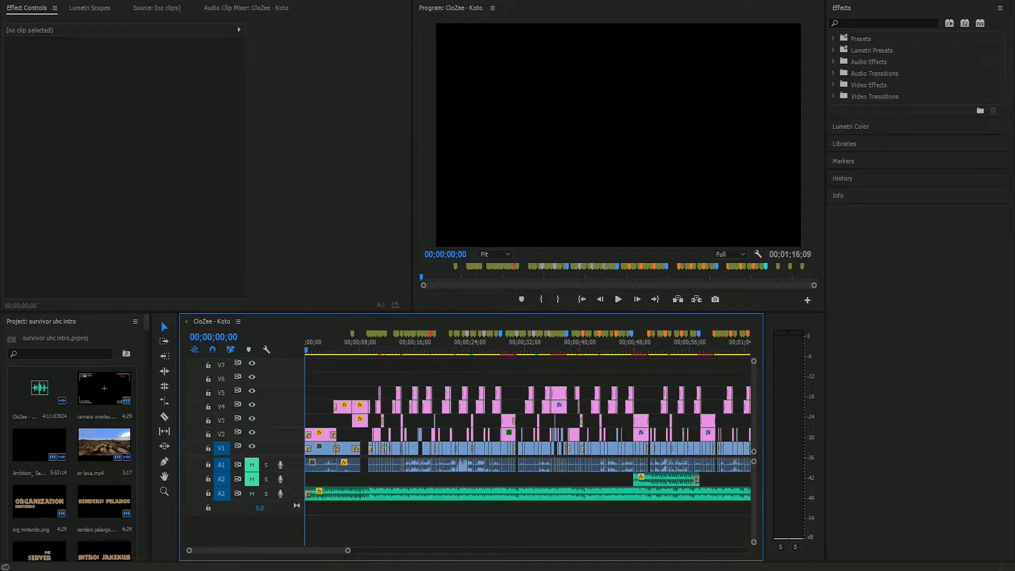
key("minus")
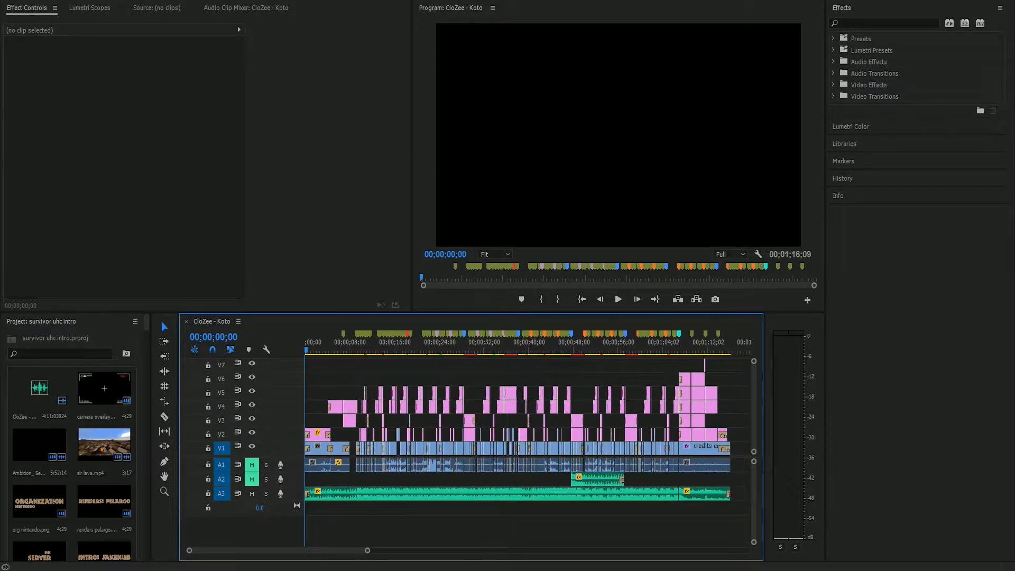
key("backslash")
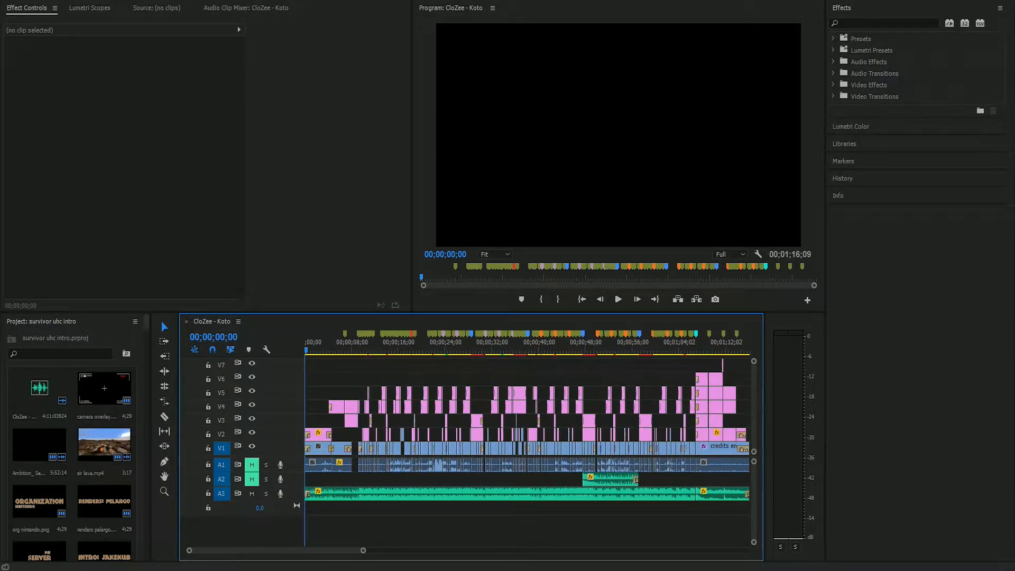
Play the whole CloZee - Koto sequence from its start to the end credits
key("equal")
key("equal")
key("equal")
key("equal")
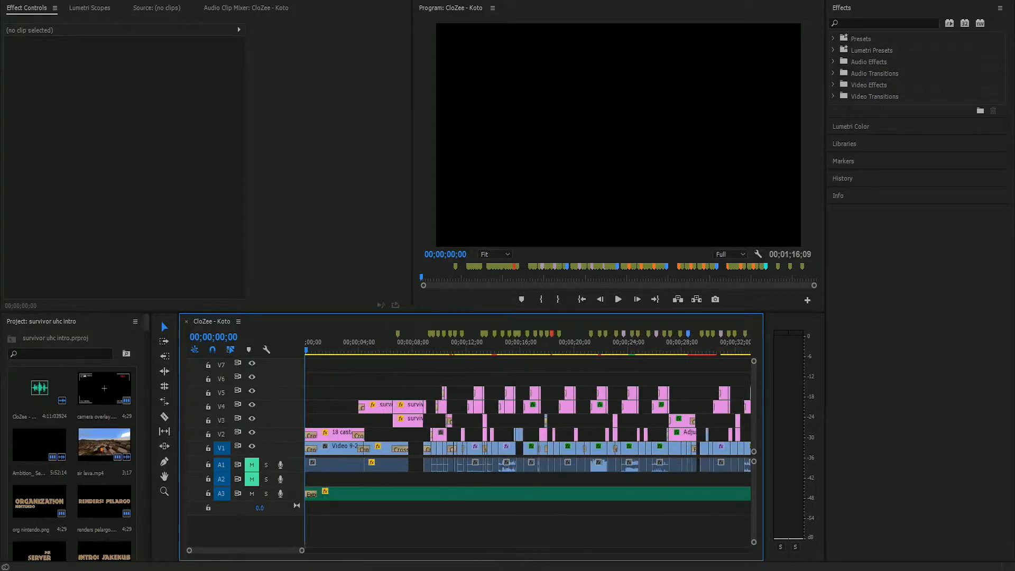
key("space")
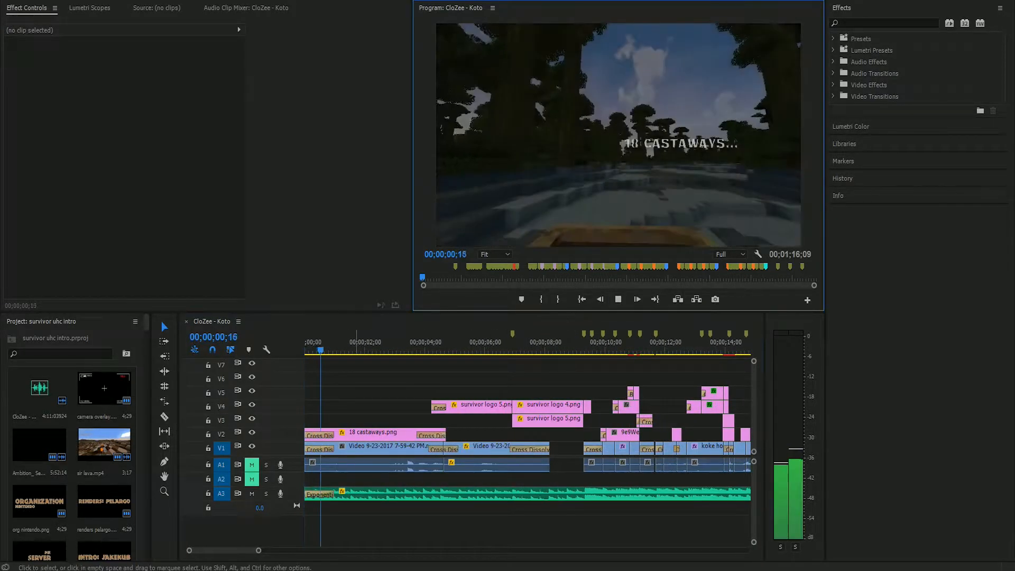
left_click_drag(258, 551, 312, 550)
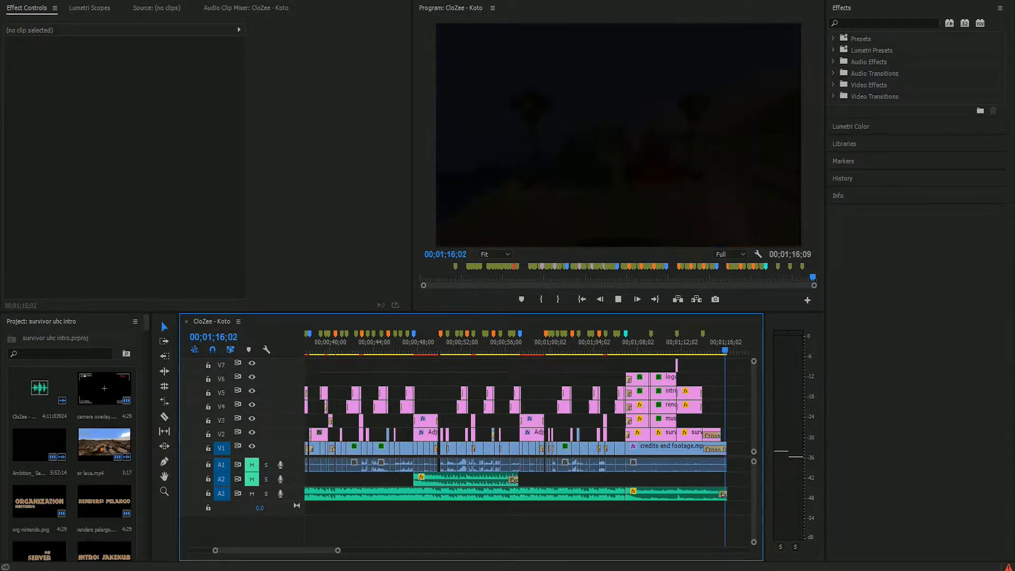
key("minus")
key("minus")
key("minus")
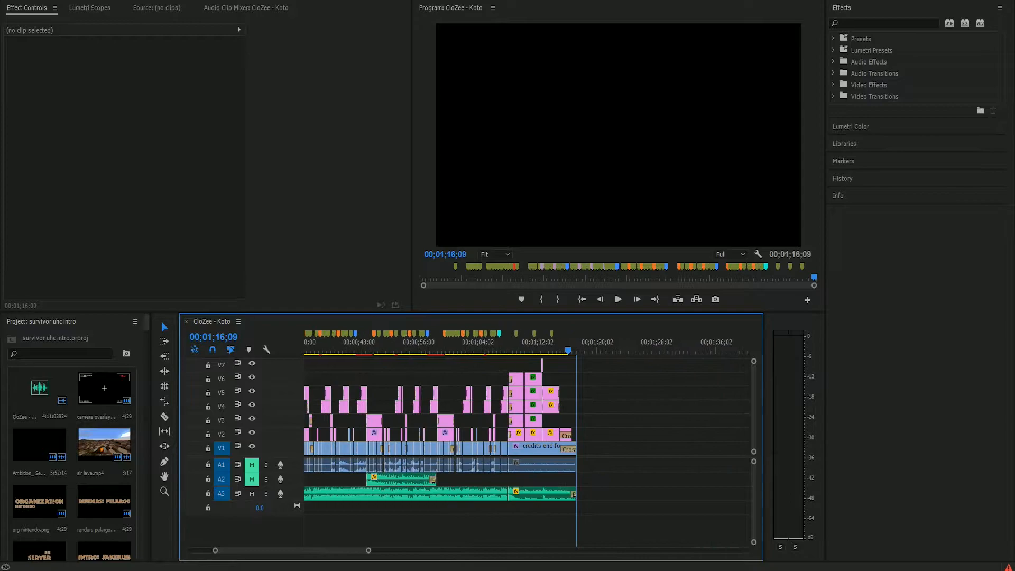
Return the playhead to the start of the sequence and play the first moments of the opening title shot
left_click_drag(434, 349, 546, 350)
key("Home")
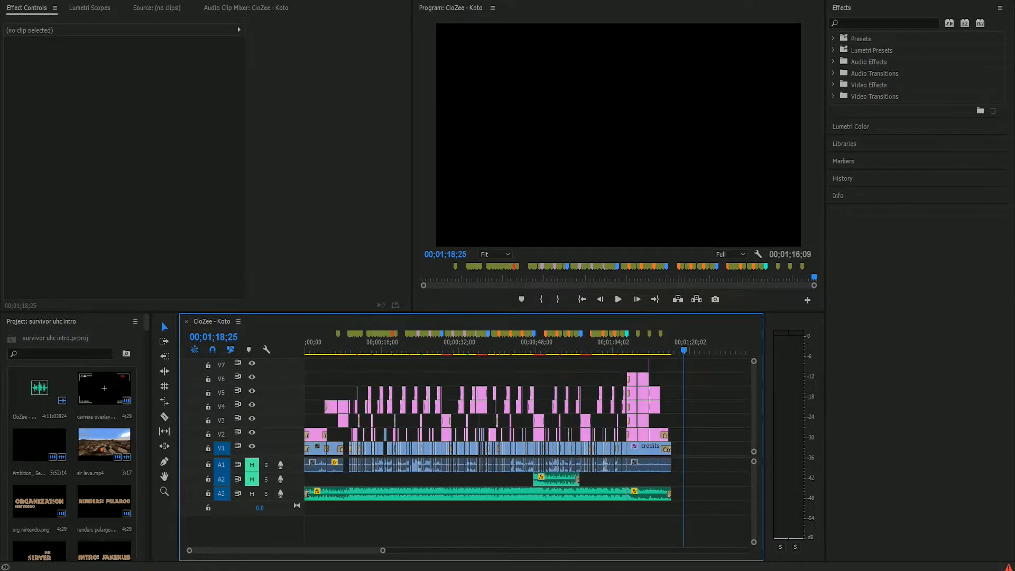
key("equal")
key("equal")
key("equal")
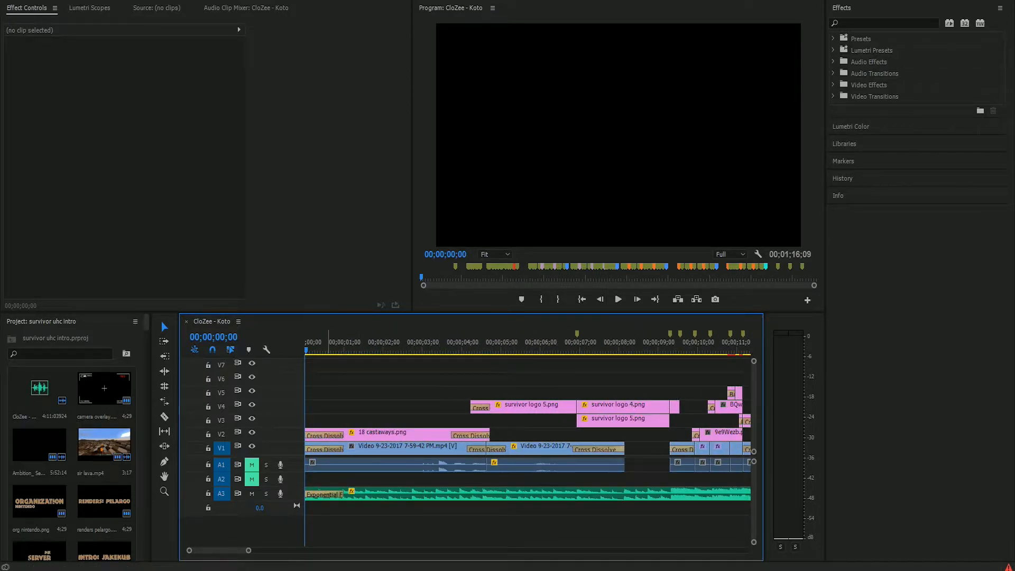
key("space")
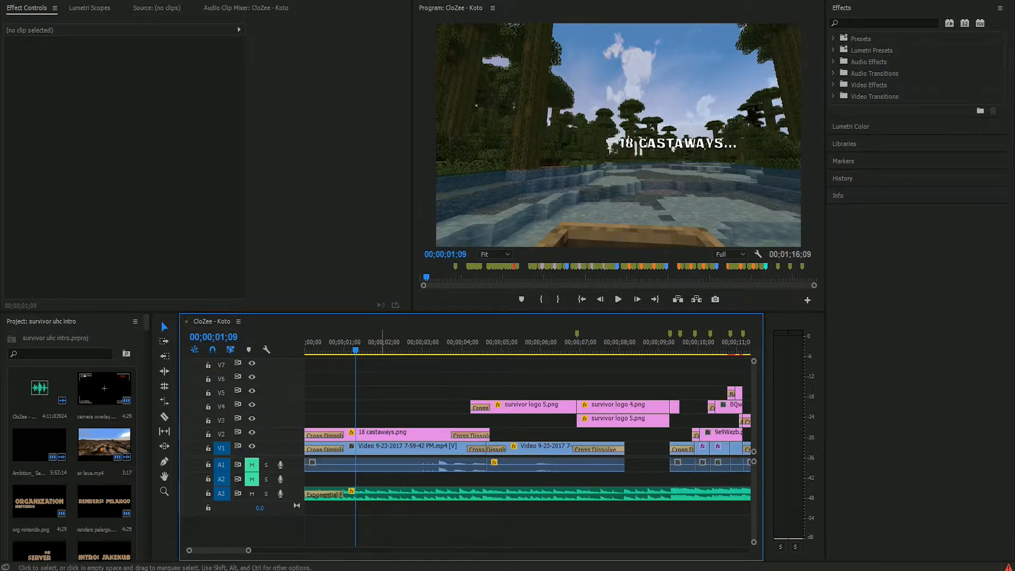
Select the 18 castaways.png title clip and play through it in stages to examine its position and scale keyframes
left_click(391, 433)
key("space")
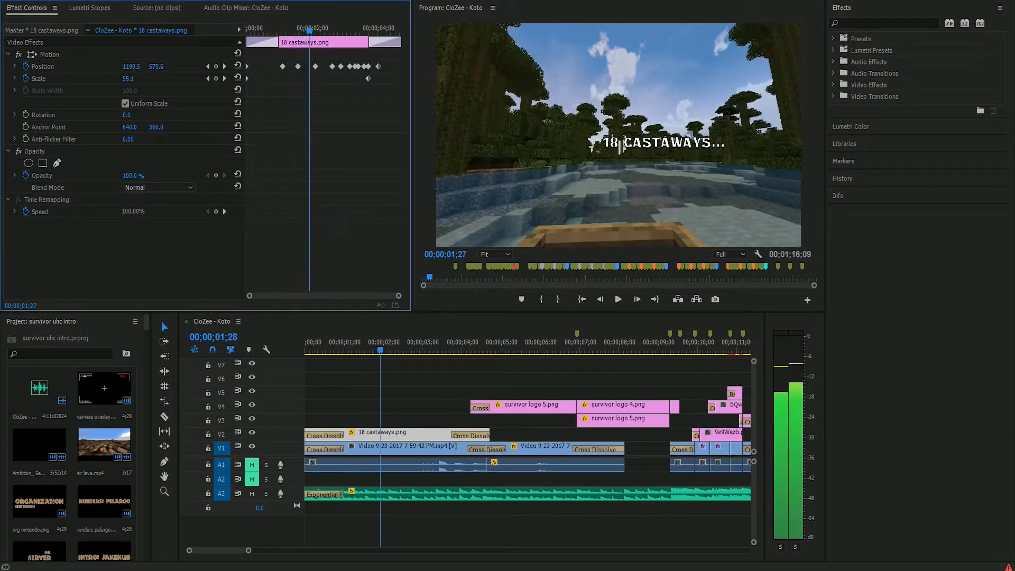
key("space")
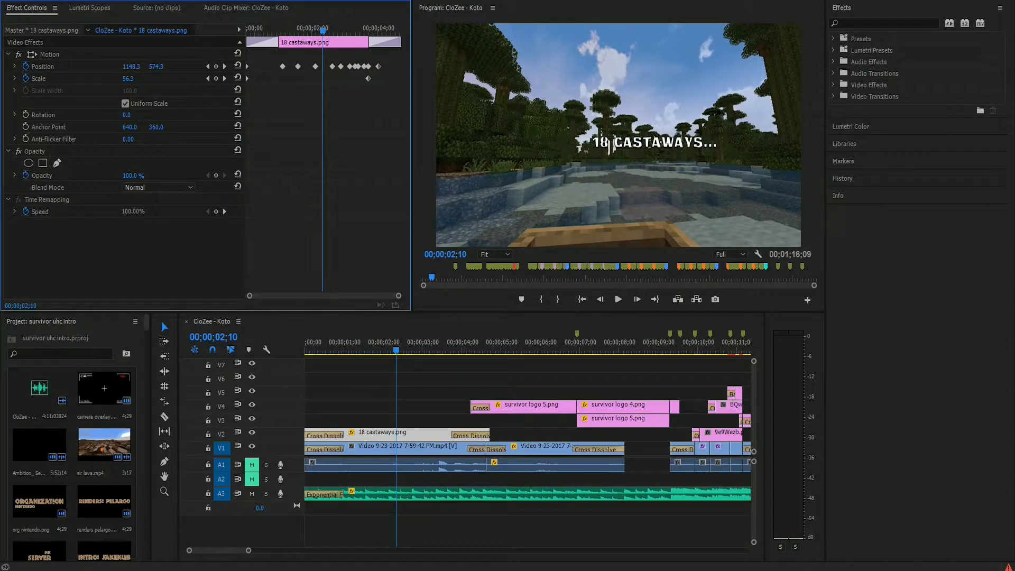
key("space")
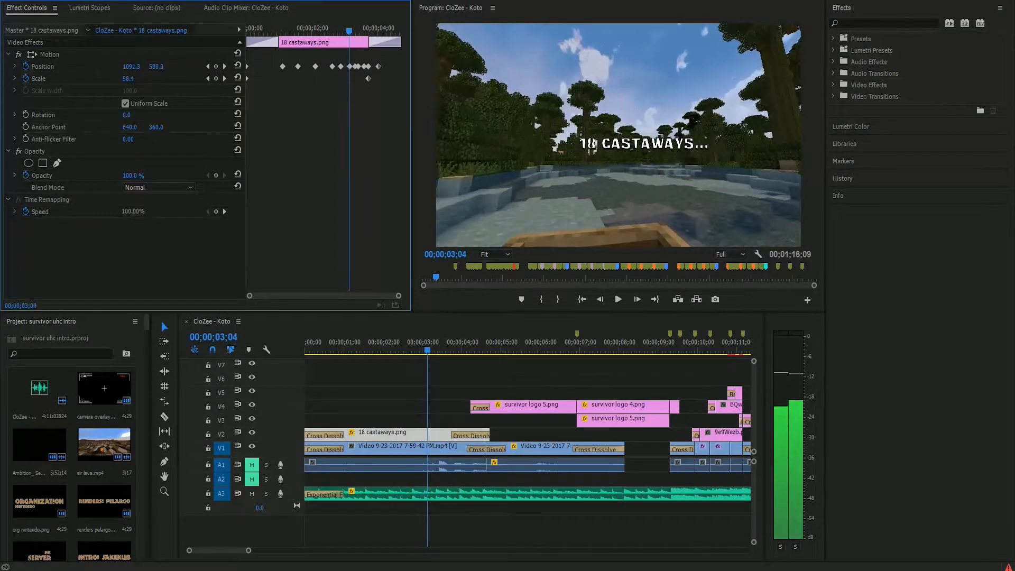
key("space")
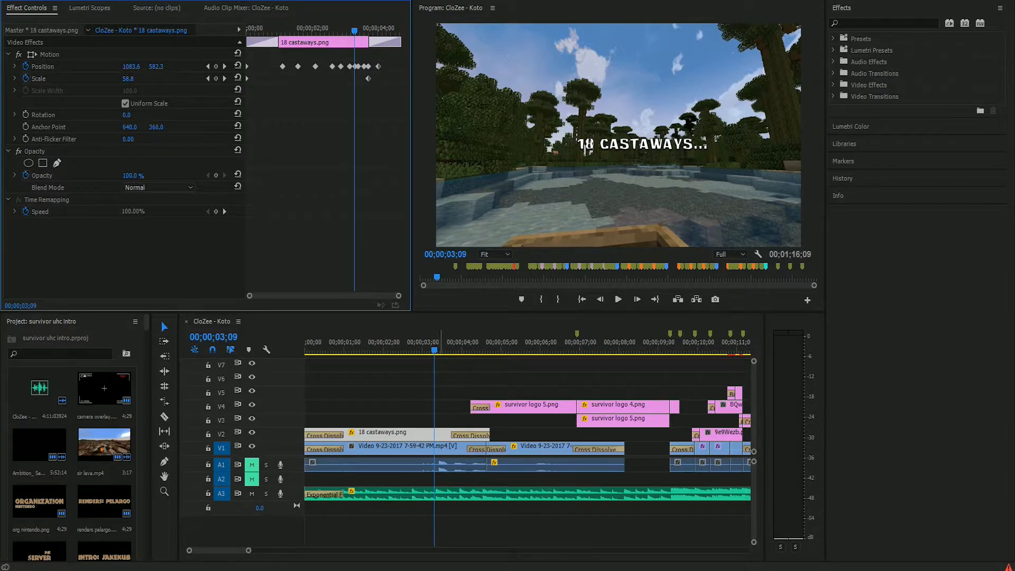
key("space")
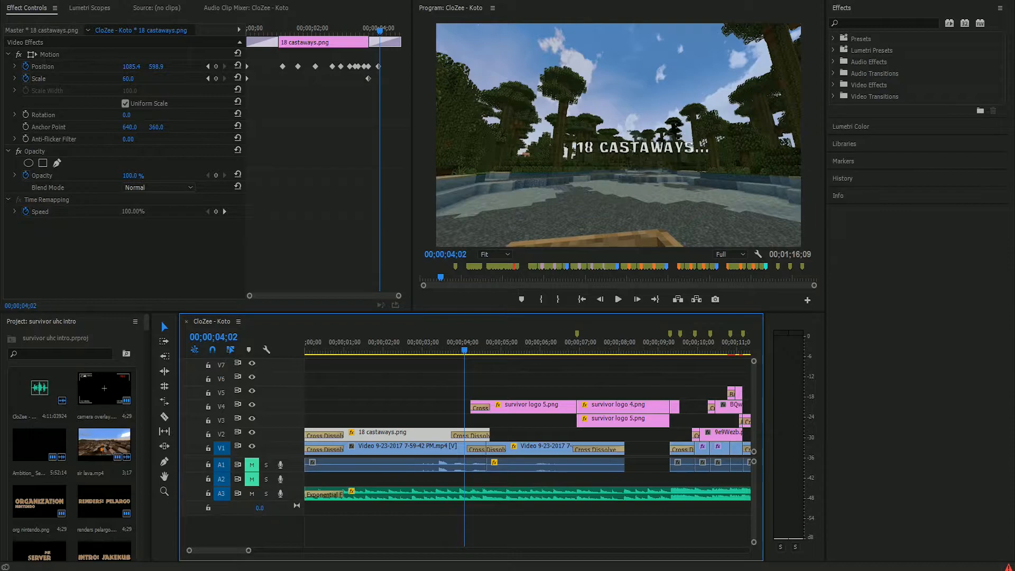
Review the opening again in stages from the start, through the title and logo reveal, up to 00;00;06;28
left_click_drag(248, 550, 259, 551)
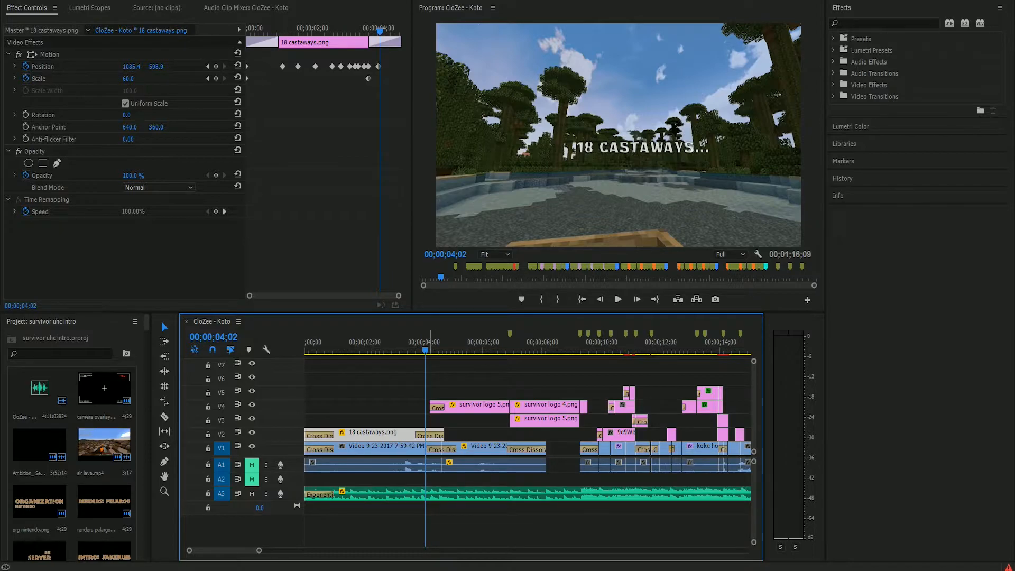
left_click_drag(425, 349, 307, 350)
key("space")
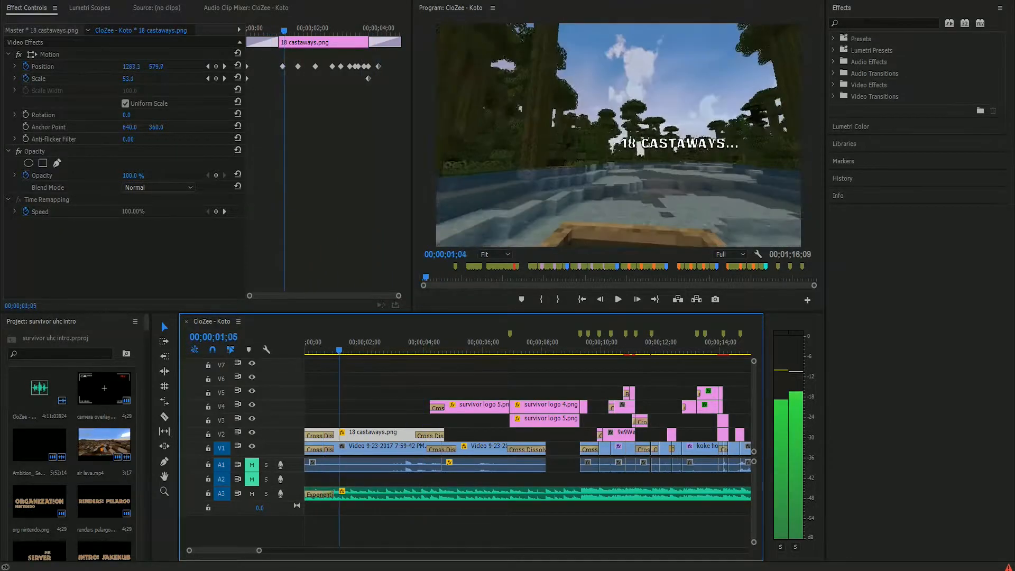
key("space")
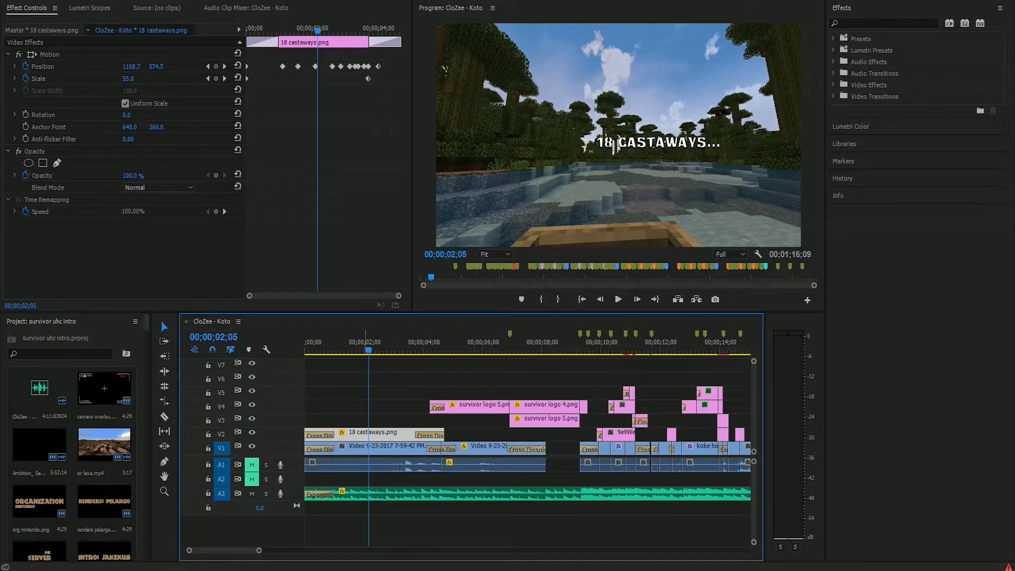
left_click_drag(367, 349, 430, 349)
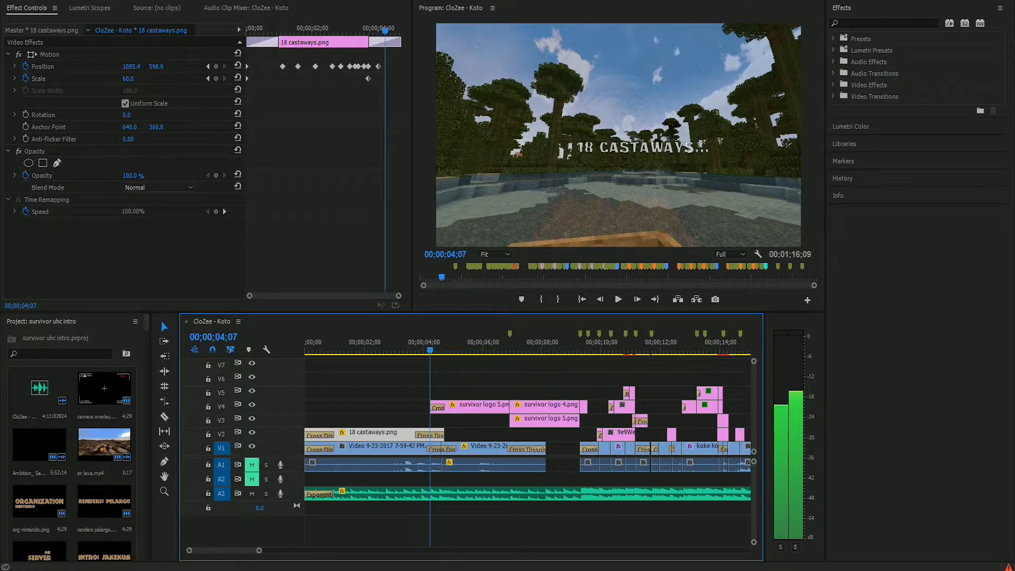
key("space")
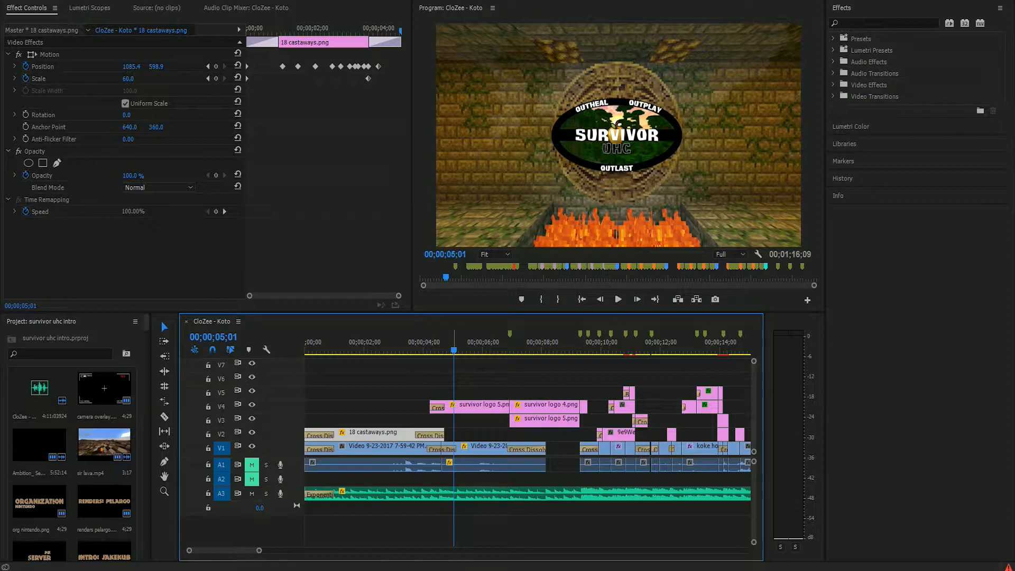
mouse_move(454, 350)
left_mouse_down()
mouse_move(436, 350)
mouse_move(454, 350)
left_mouse_up()
key("space")
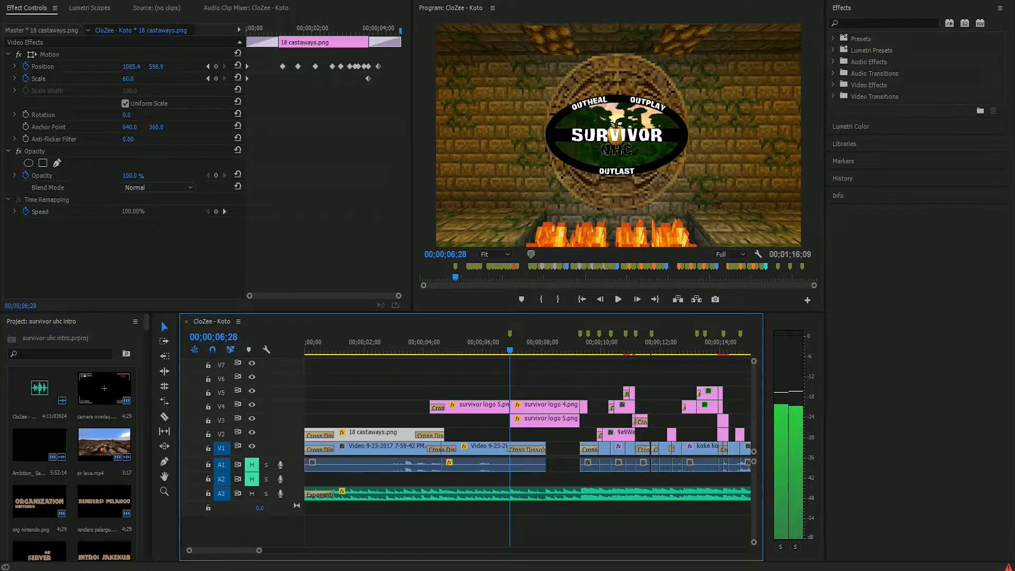
Compare the effect settings of the stacked survivor logo 4.png and survivor logo 5.png clips, and scrub the logo 4 animation back to its start
left_click(554, 406)
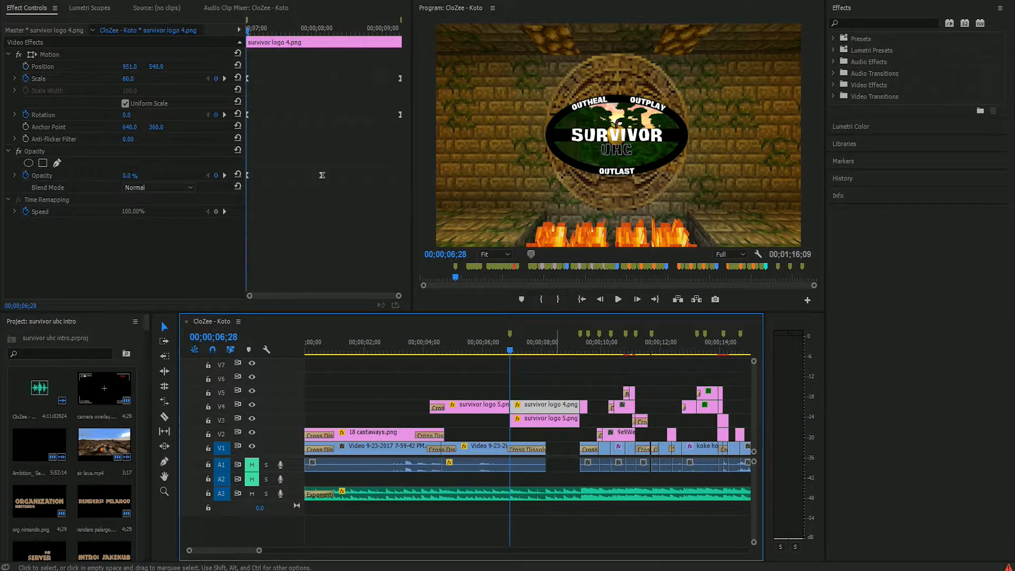
left_click(558, 420)
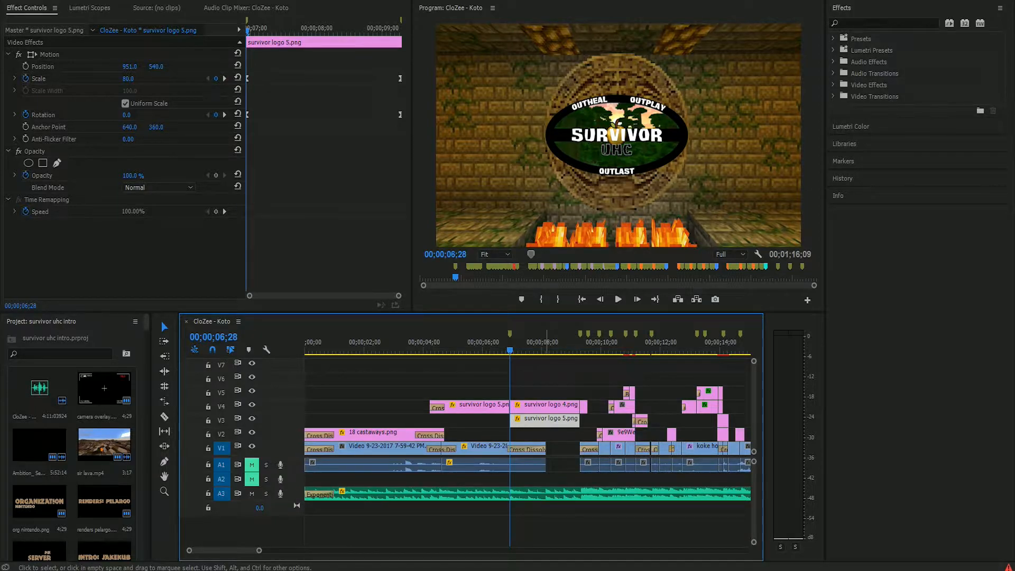
left_click(544, 405)
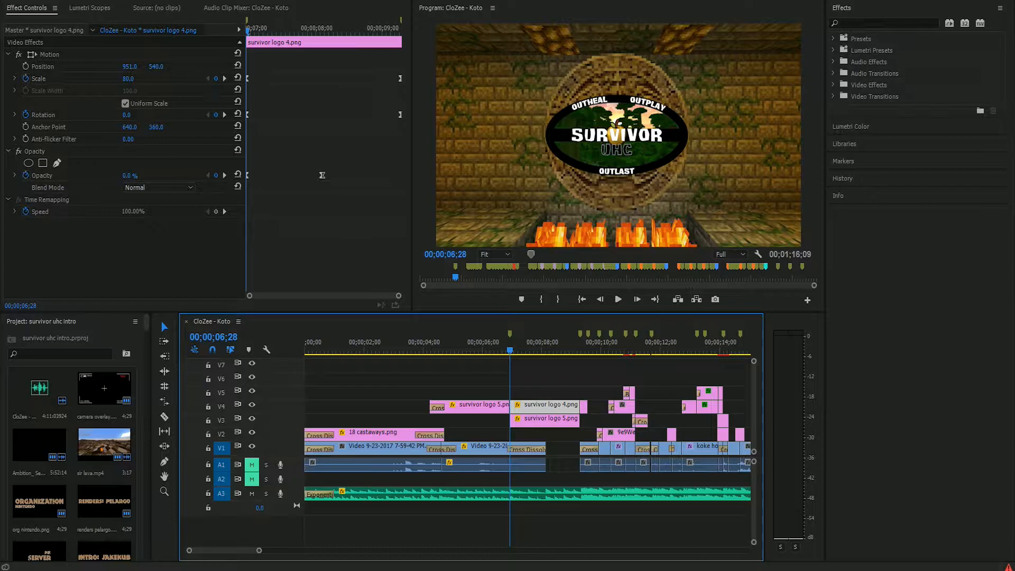
left_click_drag(247, 32, 308, 31)
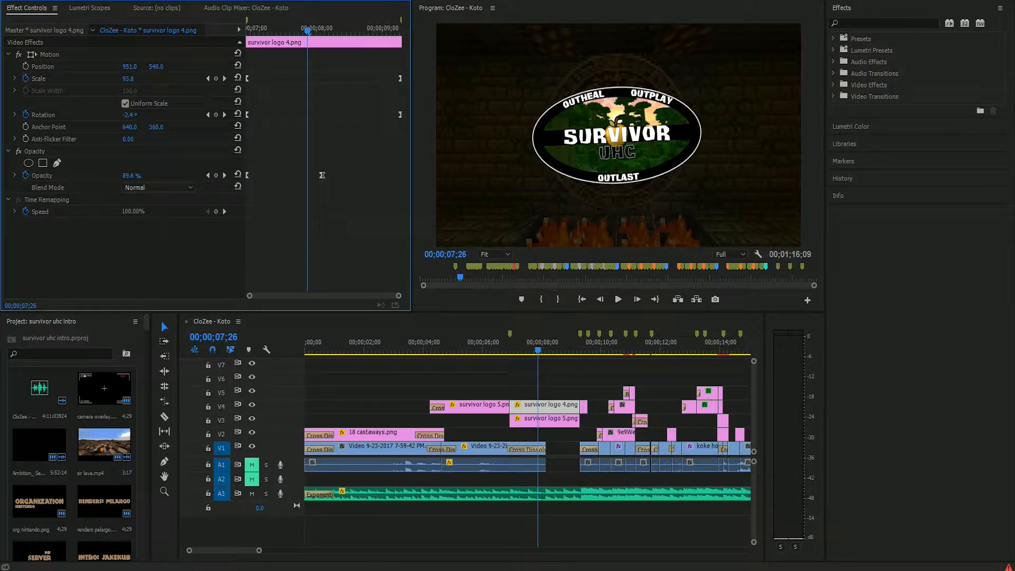
left_click_drag(307, 32, 247, 32)
Look through the project's media bin to review the clips, name titles and logo images used in the intro
scroll(73, 449, "down", 4)
scroll(73, 438, "down", 10)
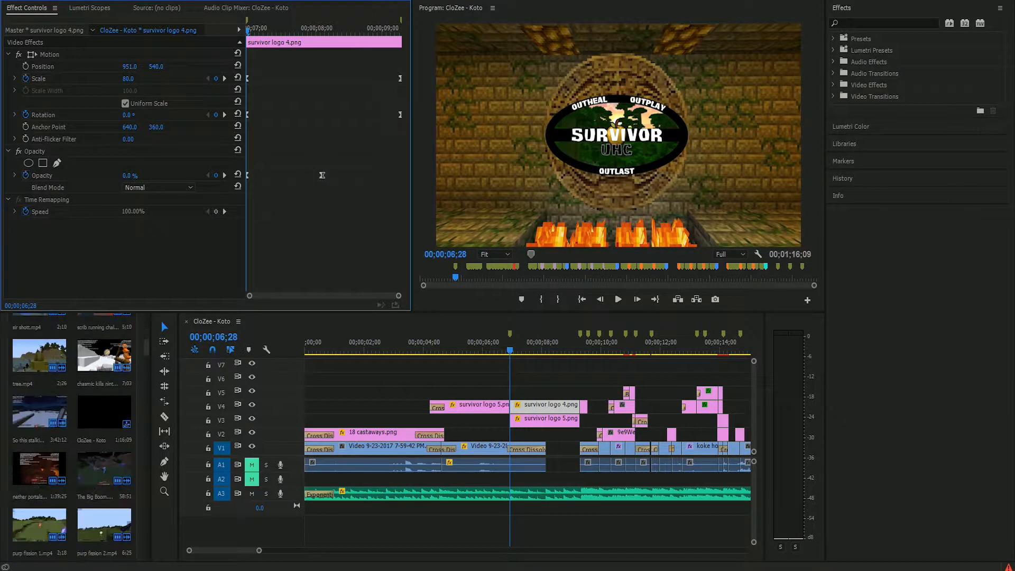
scroll(72, 438, "down", 3)
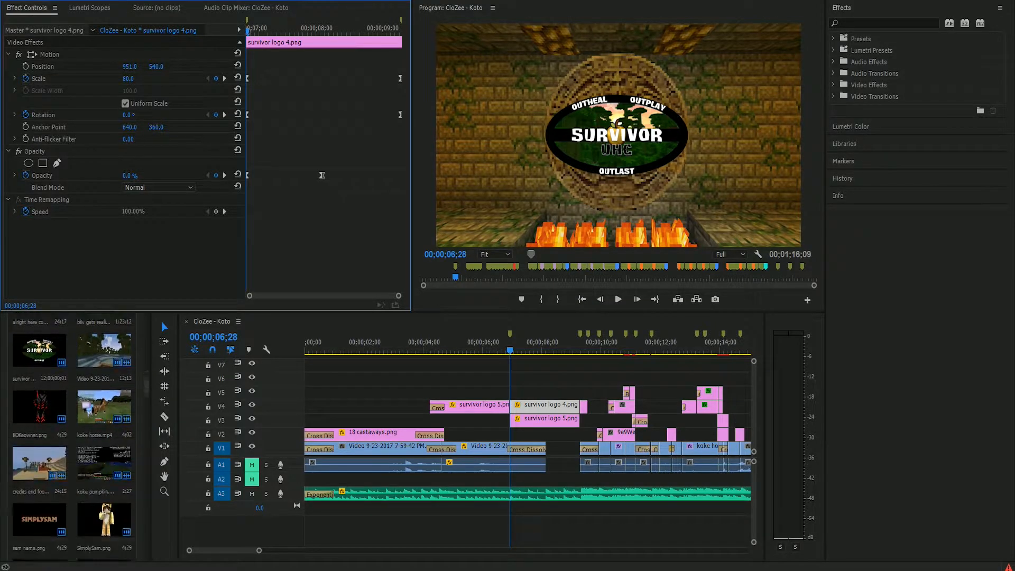
scroll(72, 438, "down", 10)
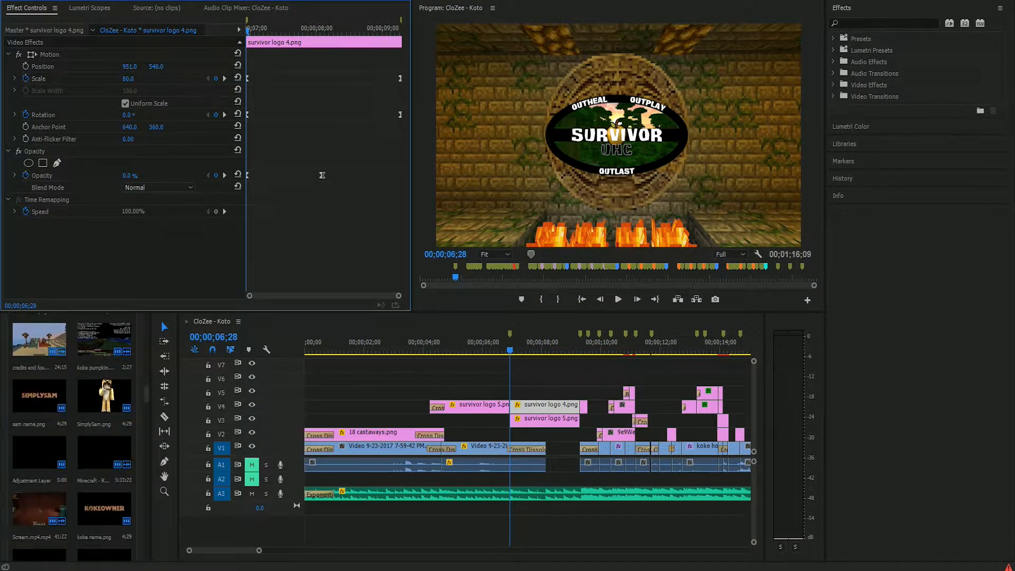
scroll(72, 438, "down", 10)
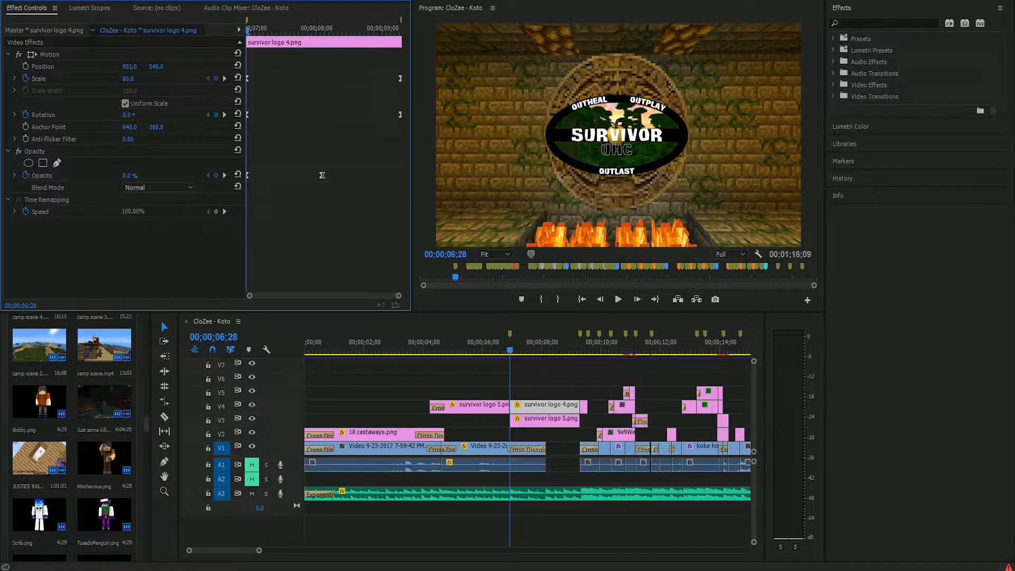
scroll(73, 438, "down", 10)
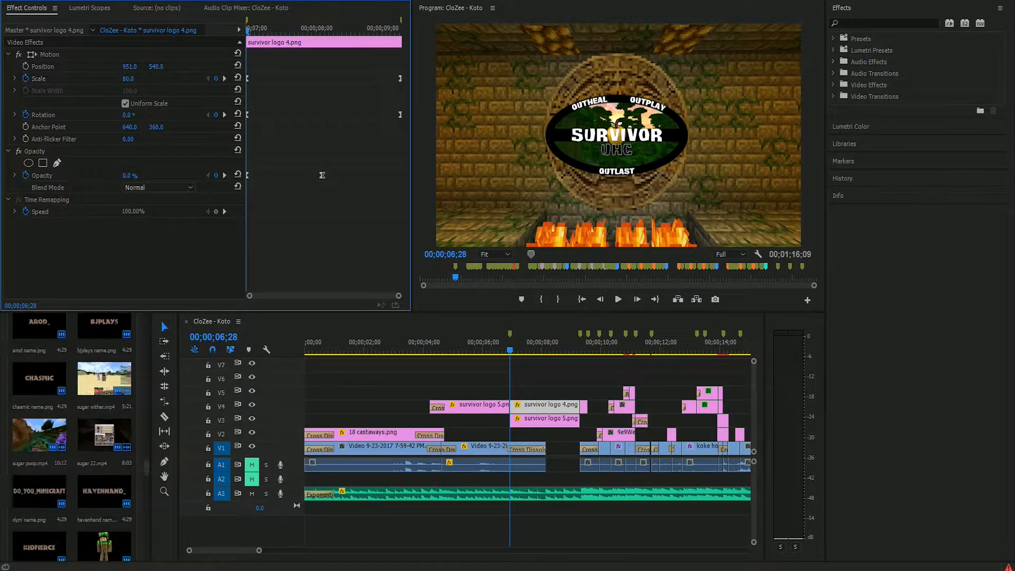
scroll(73, 437, "down", 10)
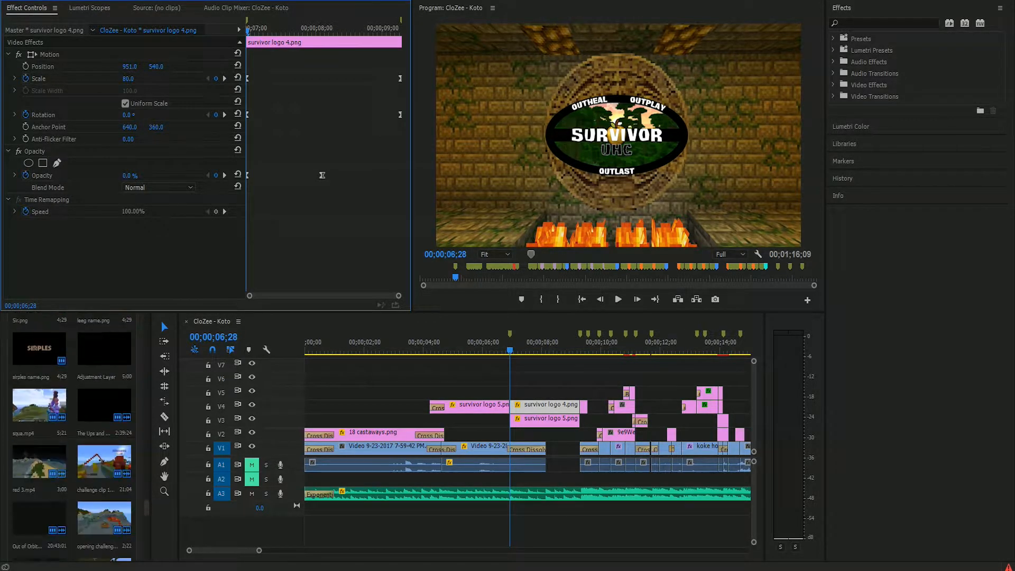
scroll(73, 438, "down", 2)
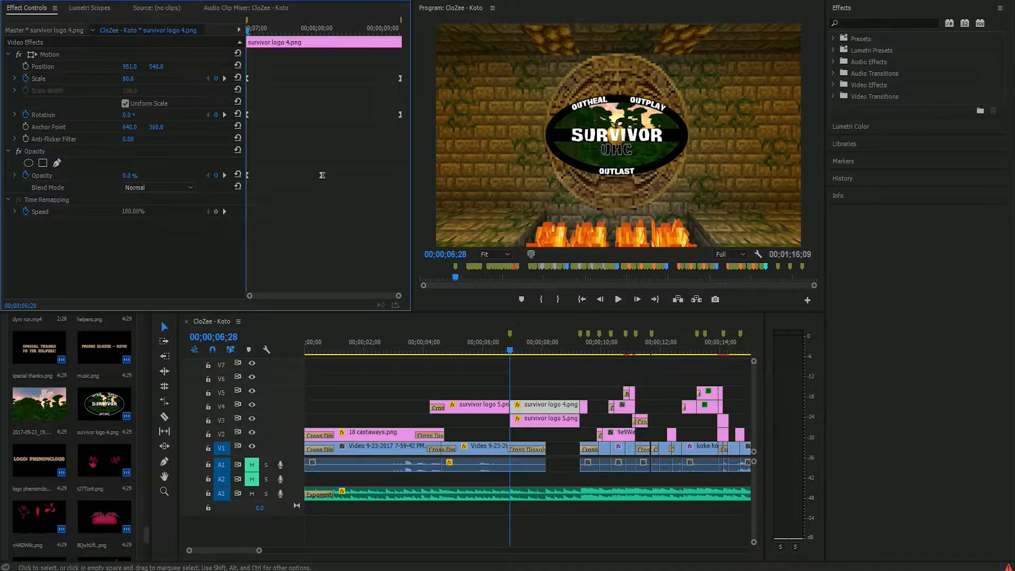
Compare the effect settings of survivor logo 5.png and survivor logo 4.png at their start, stepping by frames to 00;00;07;01
left_click(556, 421)
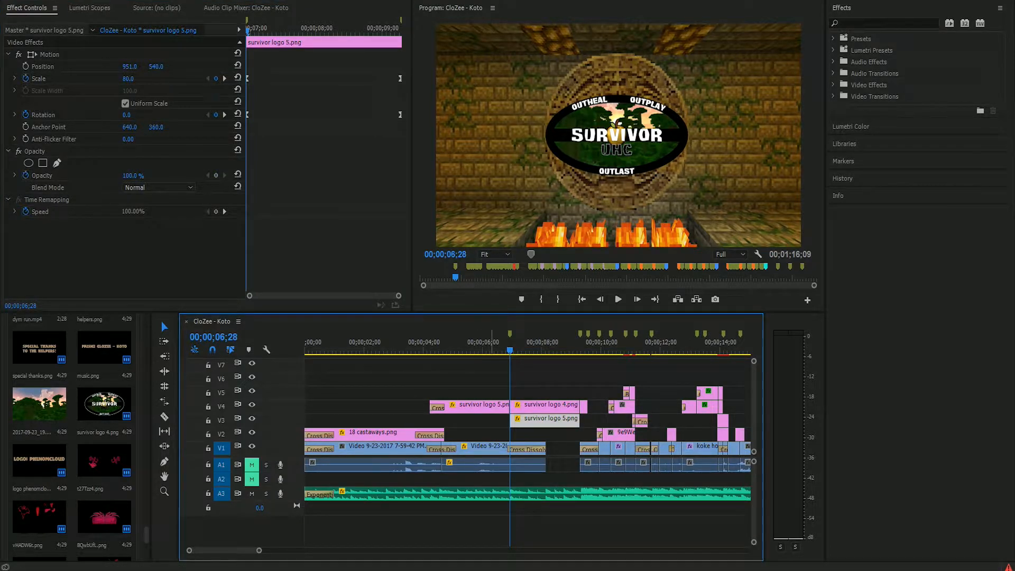
mouse_move(510, 350)
left_mouse_down()
mouse_move(527, 350)
mouse_move(509, 350)
left_mouse_up()
left_click(533, 407)
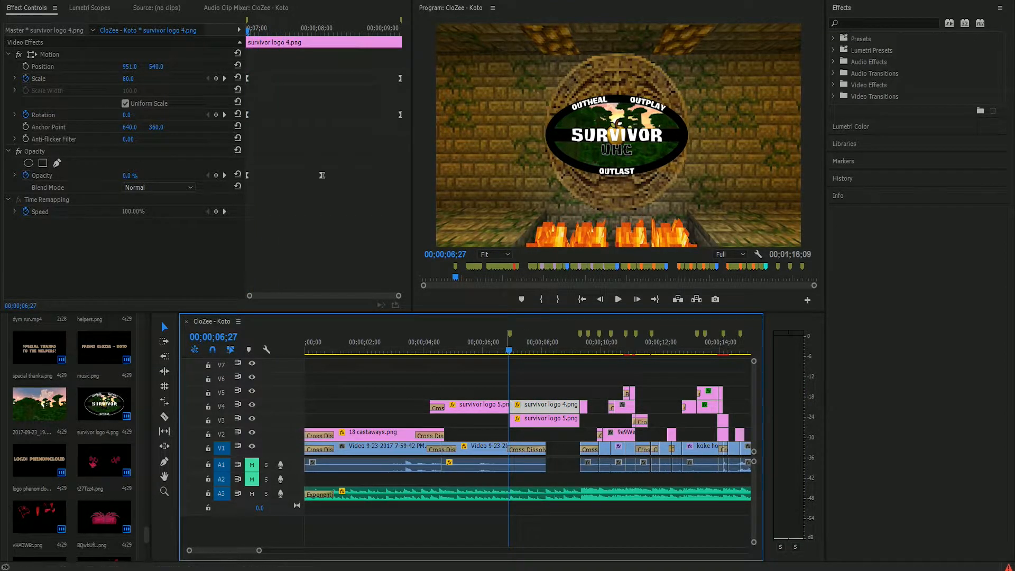
key("Right")
key("Right")
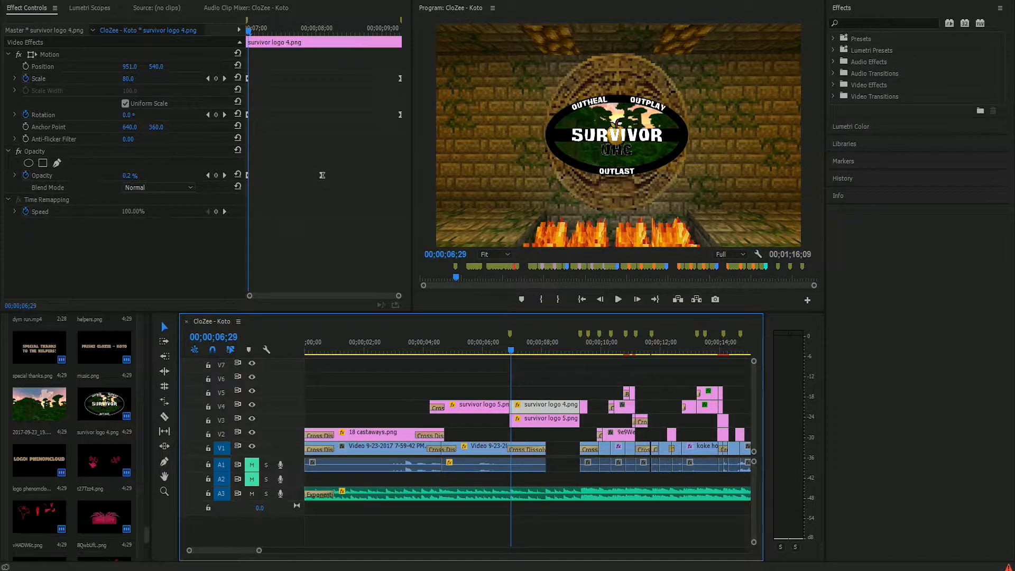
key("Right")
key("Right")
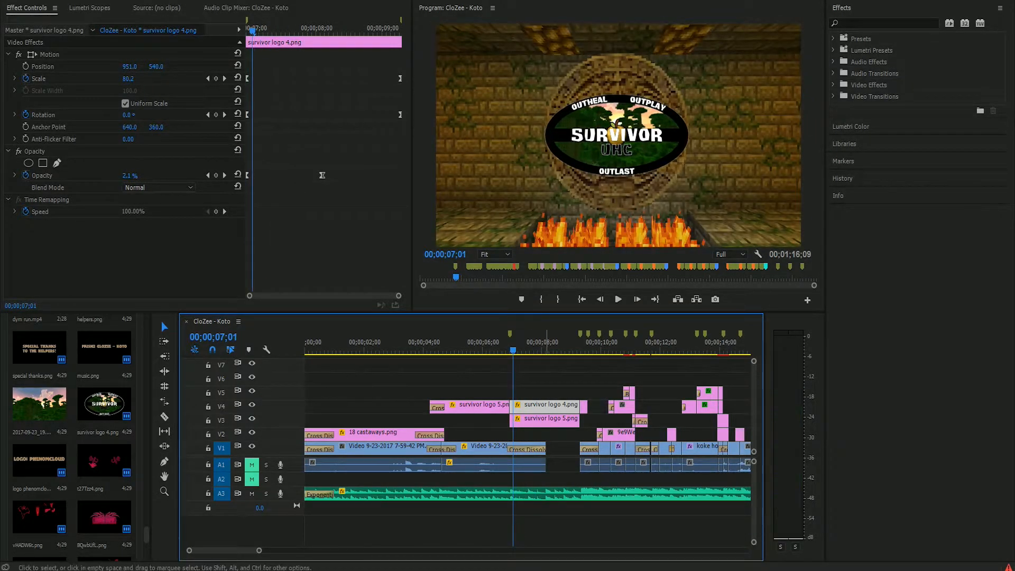
Play the survivor logo 4.png scale and rotation animation in stages, up to 00;00;09;05
key("space")
mouse_move(552, 346)
left_mouse_down()
mouse_move(521, 346)
mouse_move(548, 346)
left_mouse_up()
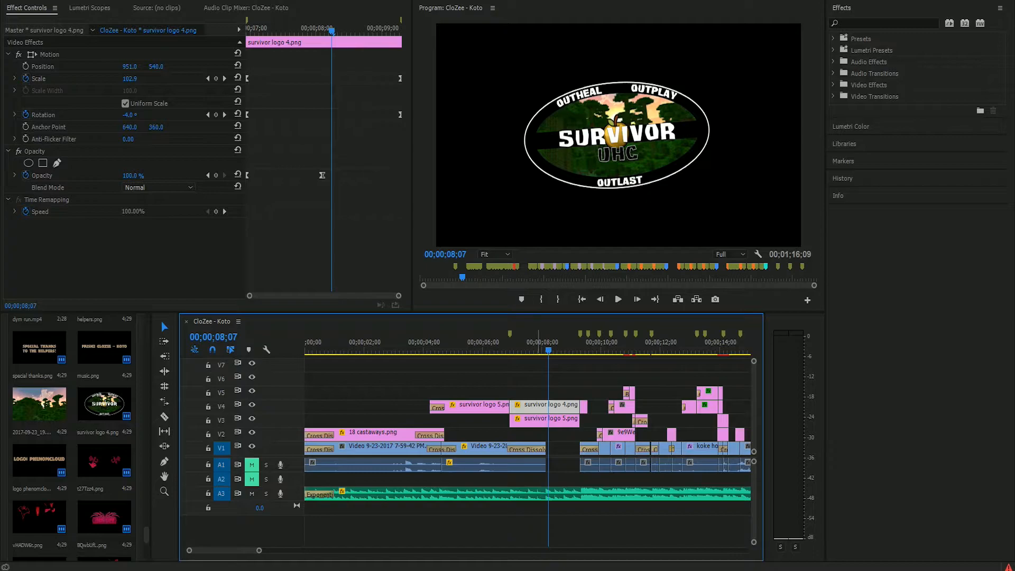
key("space")
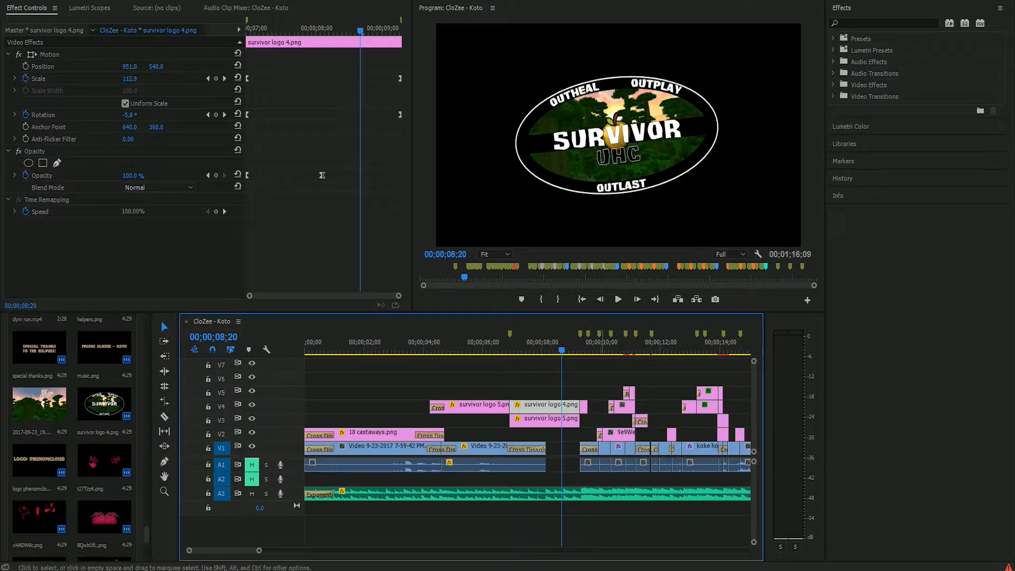
mouse_move(561, 409)
left_mouse_down()
mouse_move(481, 395)
mouse_move(556, 408)
left_mouse_up()
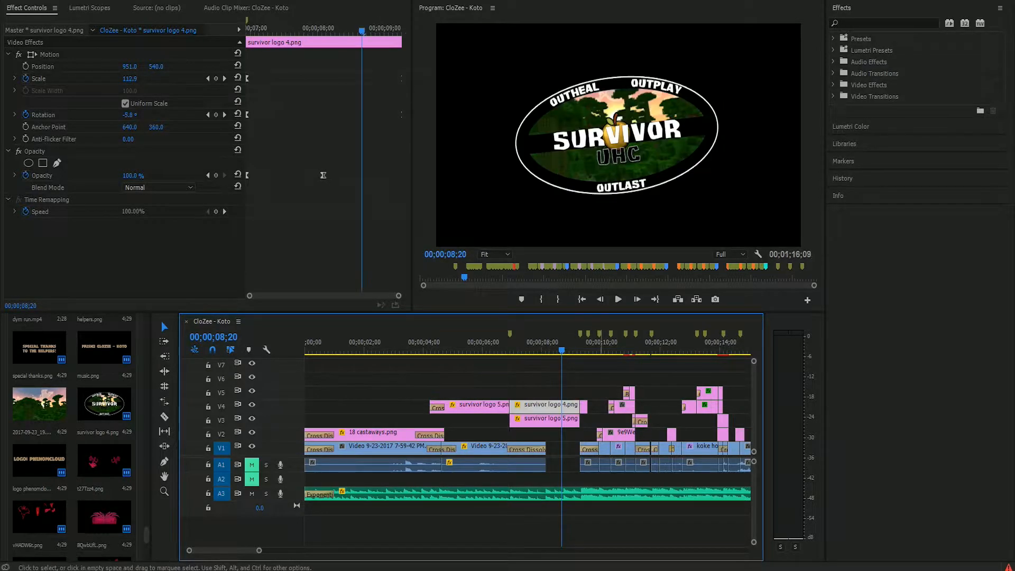
key("space")
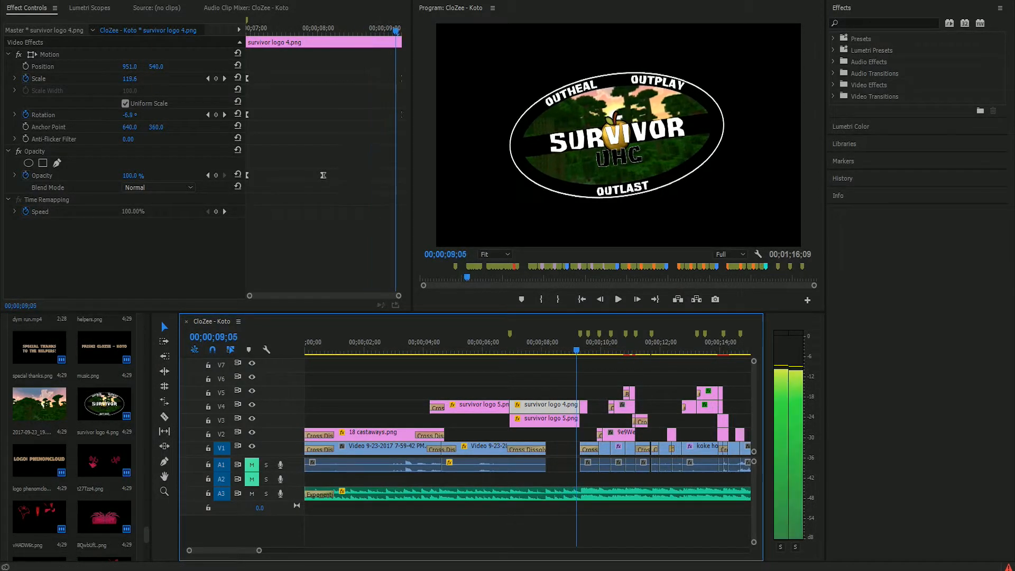
key("space")
Play on to 00;00;09;25, step through the start of the red title's entrance, and return to the marker at 00;00;09;28
left_click_drag(259, 550, 277, 550)
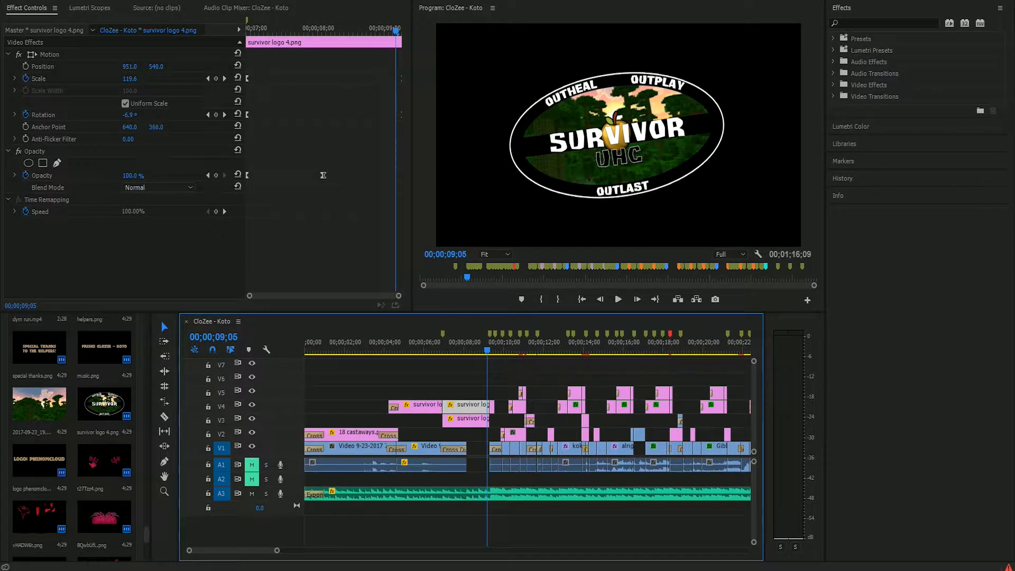
key("space")
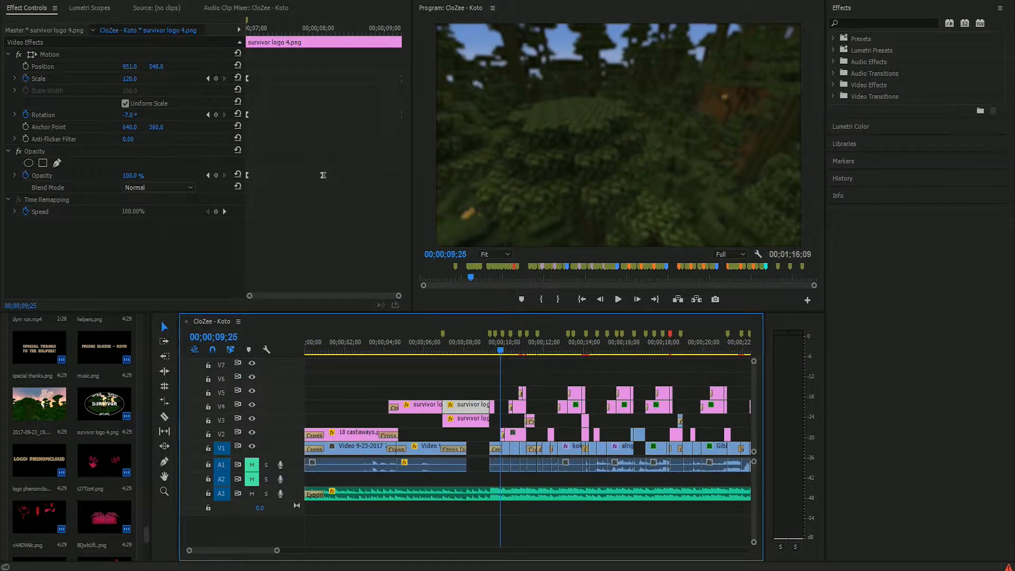
key("equal")
key("equal")
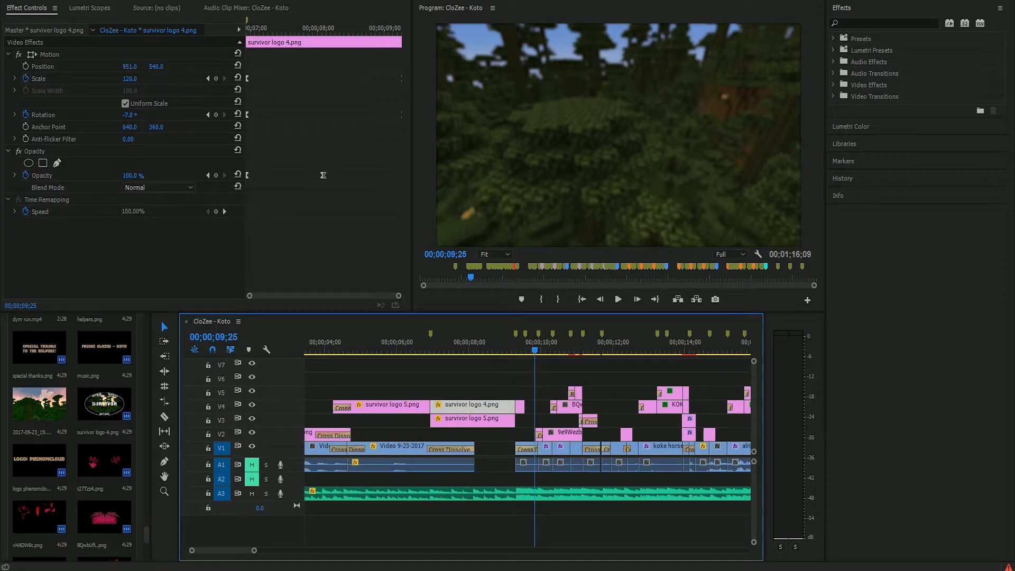
key("Right")
key("Right")
key("Right")
key("Right")
key("Right")
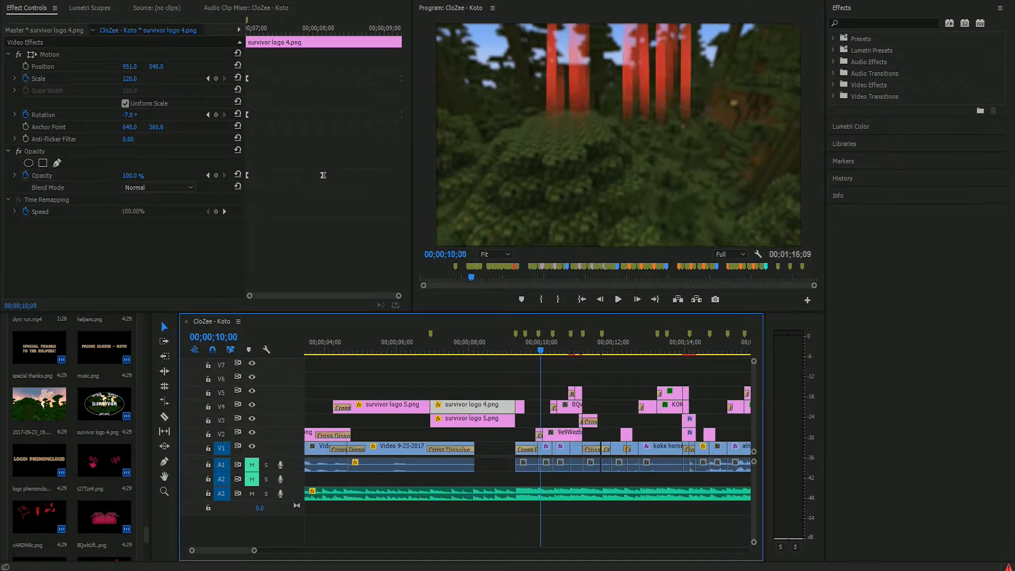
key("Right")
key("Right")
left_click(538, 334)
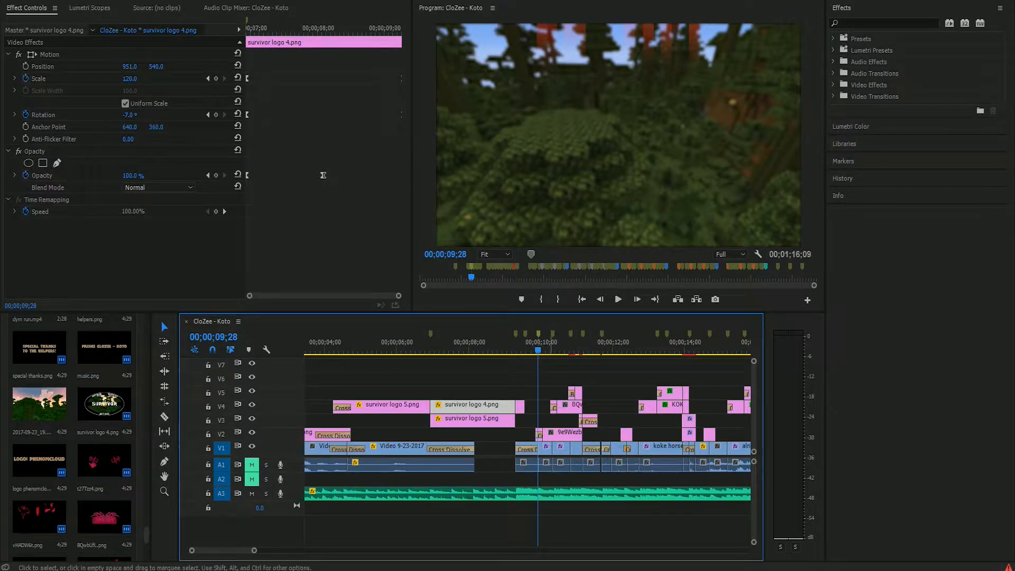
Step back and forth by single frames between 00;00;09;27 and 00;00;09;28 to check the title's entrance against the marker
key("Left")
key("Right")
key("Left")
key("Right")
key("Left")
key("Right")
key("Left")
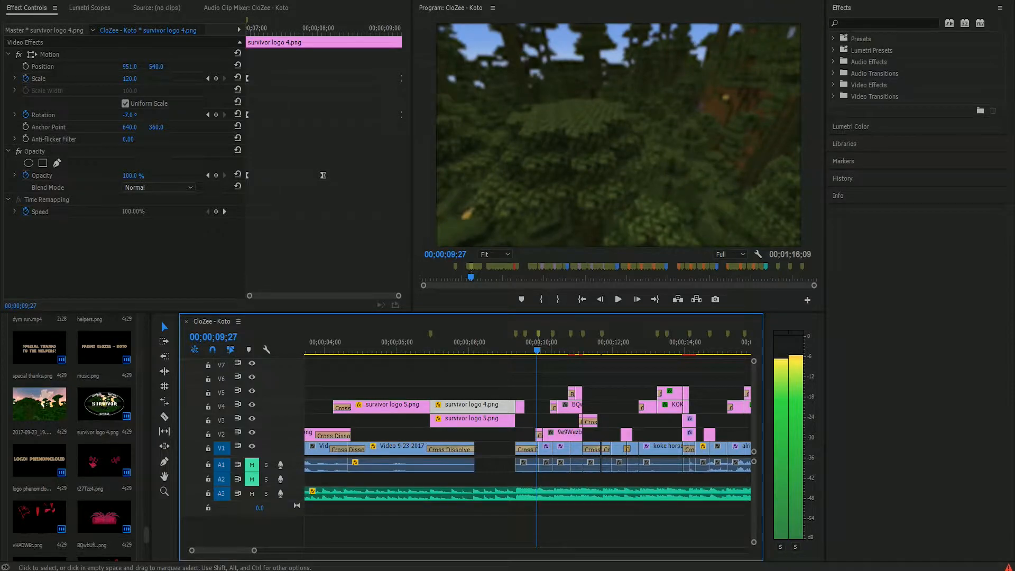
Step forward to 00;00;10;02 and inspect the red title's Cross Dissolve and the motion and Directional Blur keyframes of 9e9Wezb.png
key("Right")
key("Right")
key("Right")
key("Right")
key("Right")
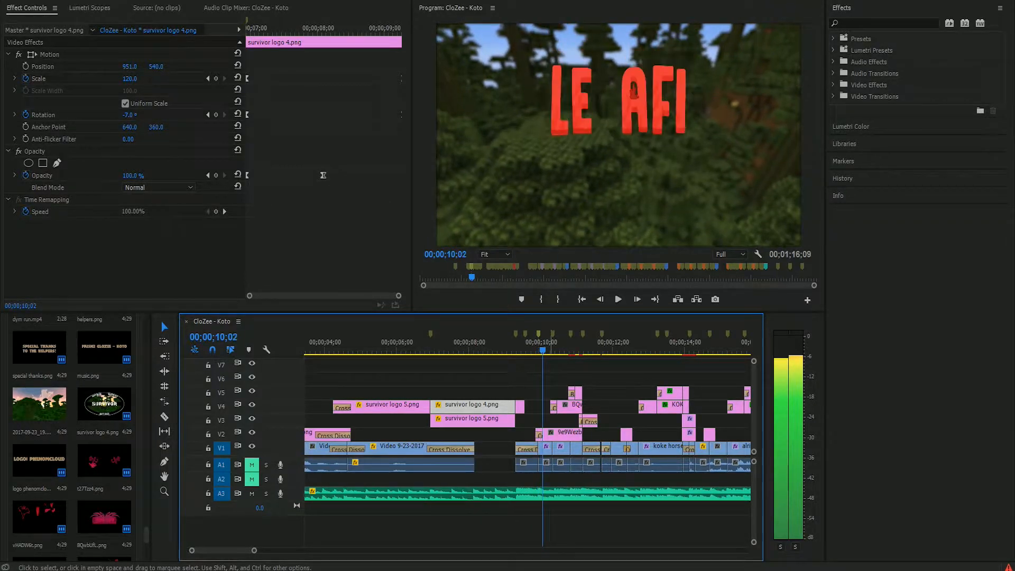
left_click(539, 436)
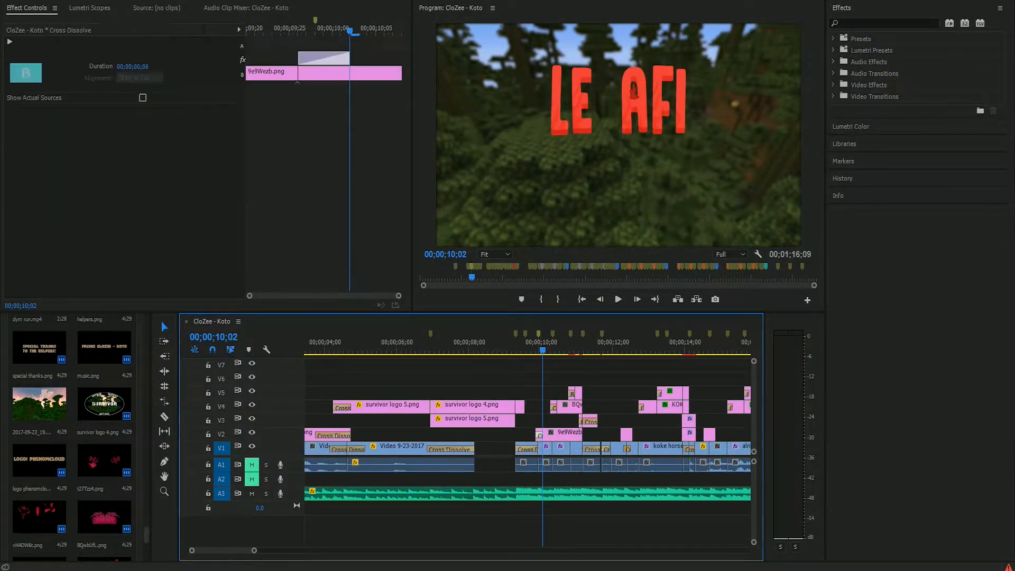
left_click(539, 430)
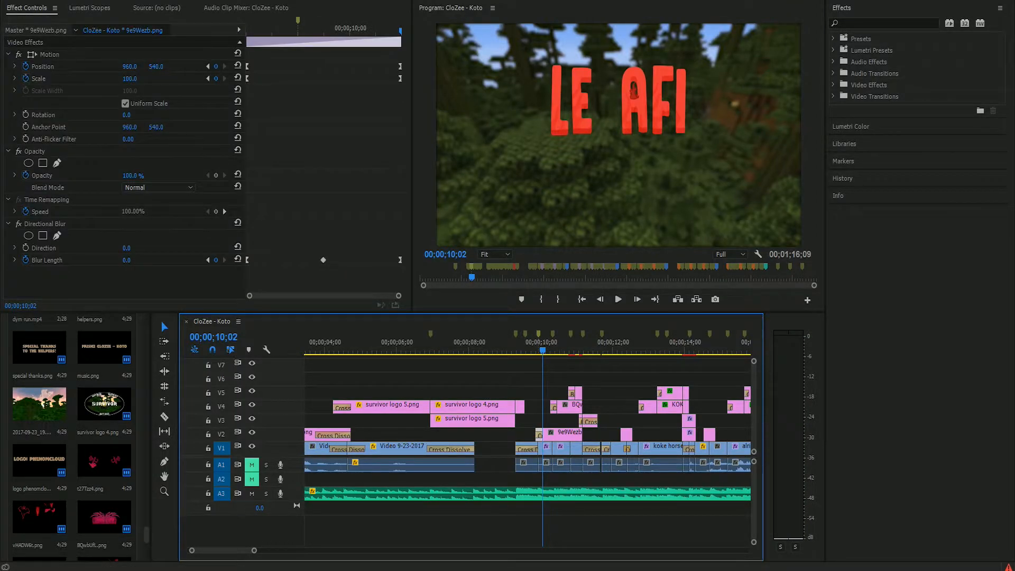
Move to 00;00;10;14 and examine the scale keyframes of the BQwbUfL.png Tribal Camp title, scrubbing back one frame
mouse_move(543, 350)
left_mouse_down()
mouse_move(534, 349)
mouse_move(557, 349)
left_mouse_up()
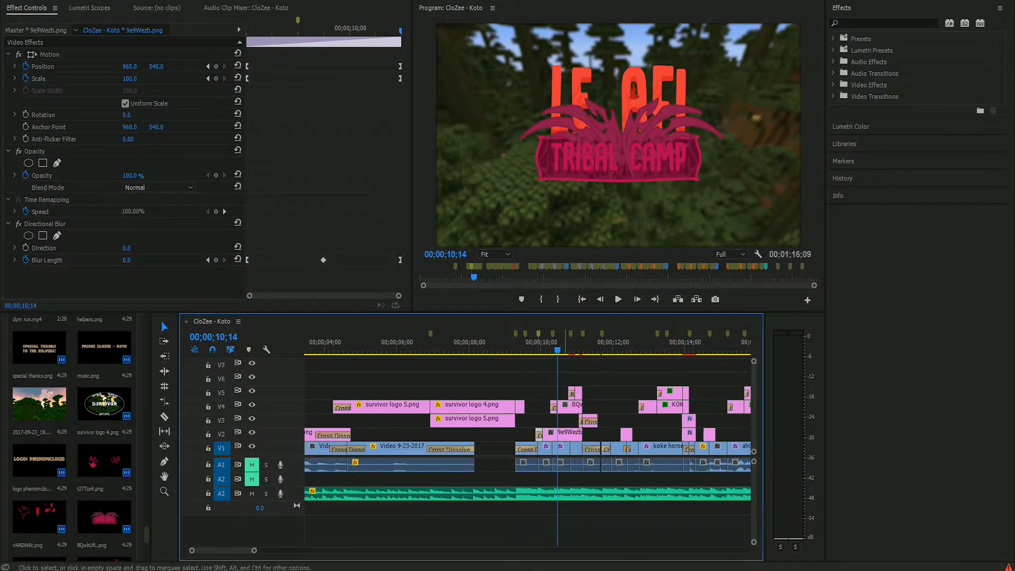
left_click(570, 407)
left_click(553, 404)
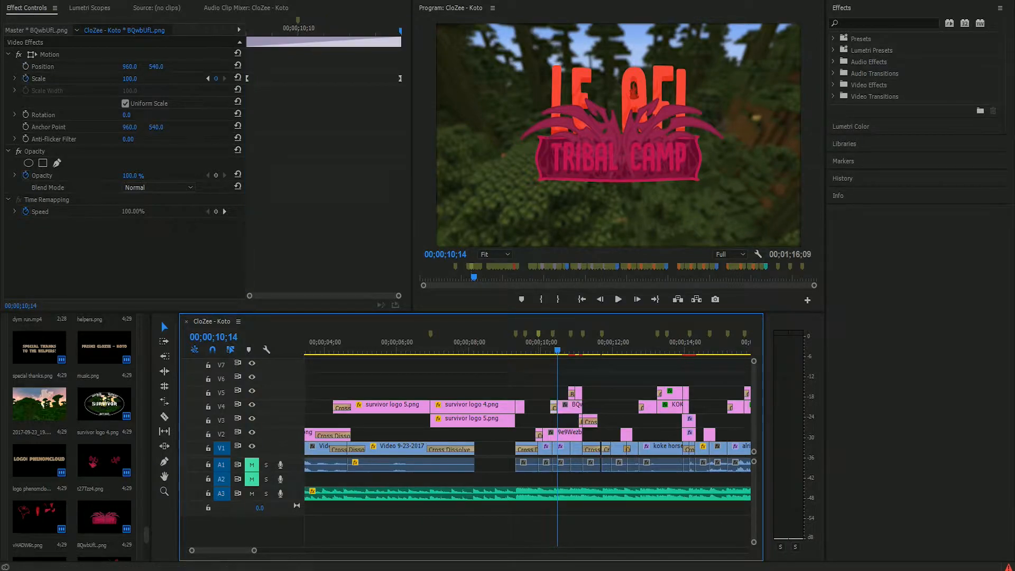
left_click_drag(400, 31, 373, 32)
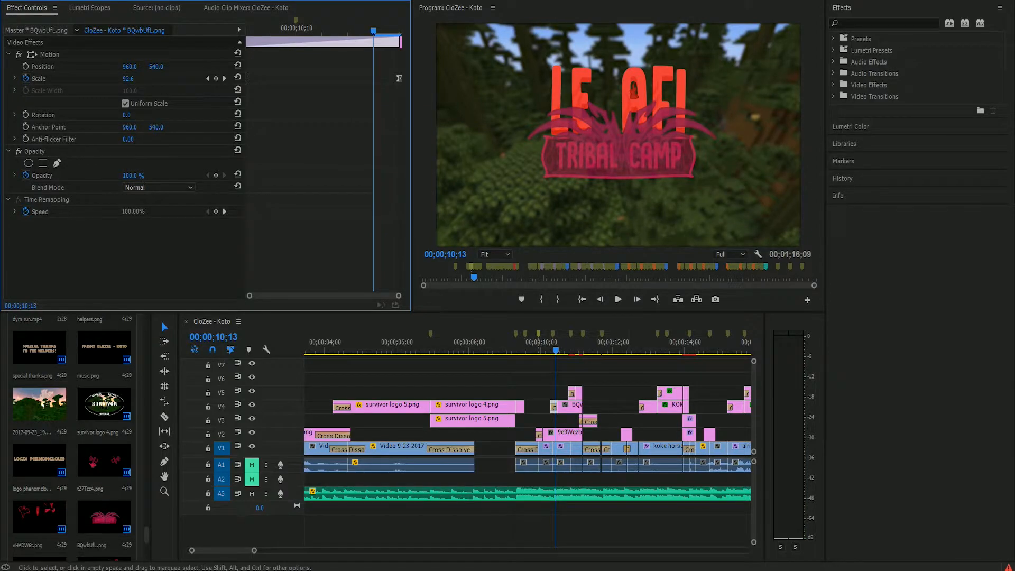
Move to 00;00;10;27 and inspect the Barn Doors transition on t27Tzz4.png, stepping back one frame
mouse_move(556, 350)
left_mouse_down()
mouse_move(547, 350)
mouse_move(572, 350)
left_mouse_up()
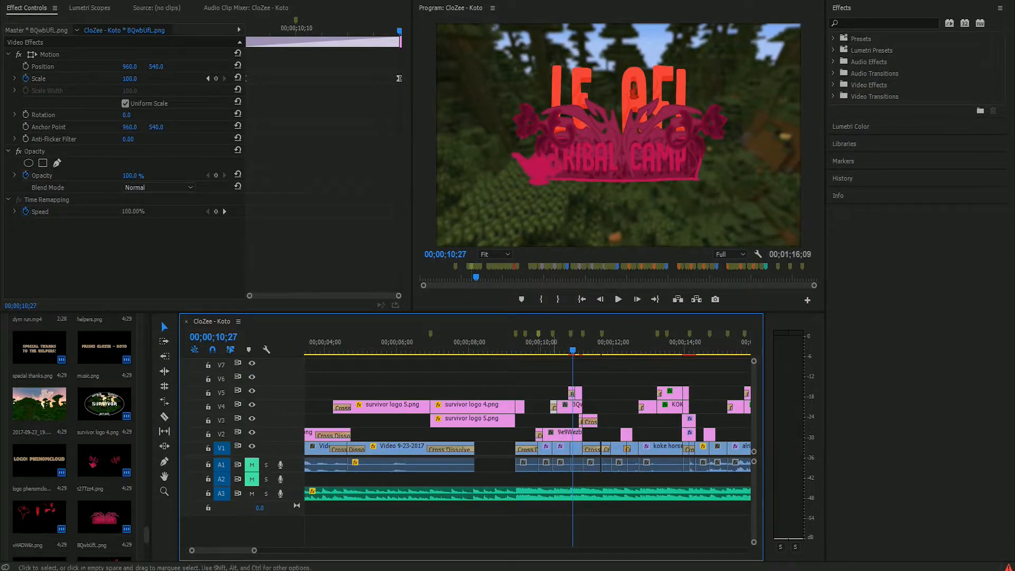
left_click(571, 394)
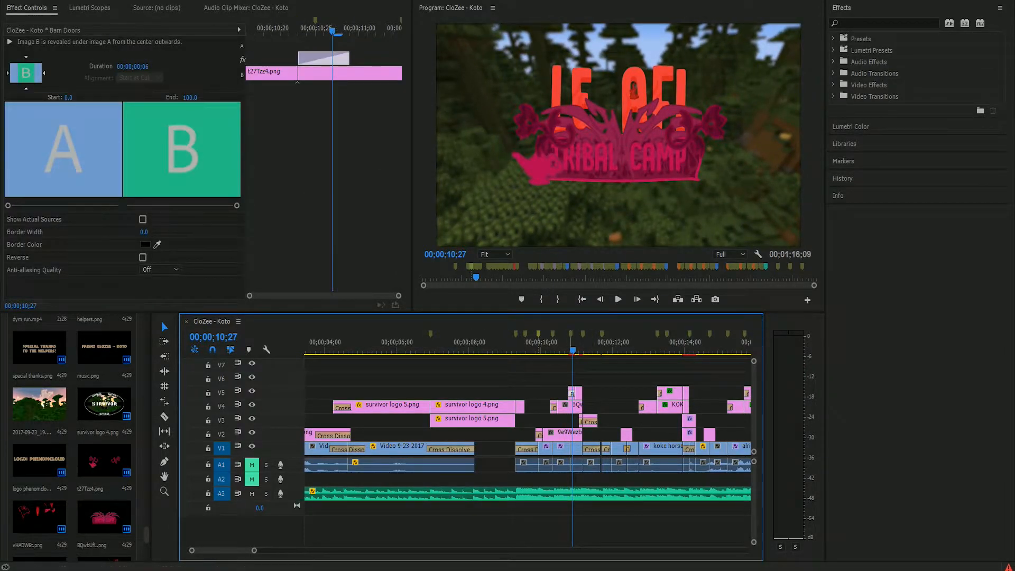
key("Left")
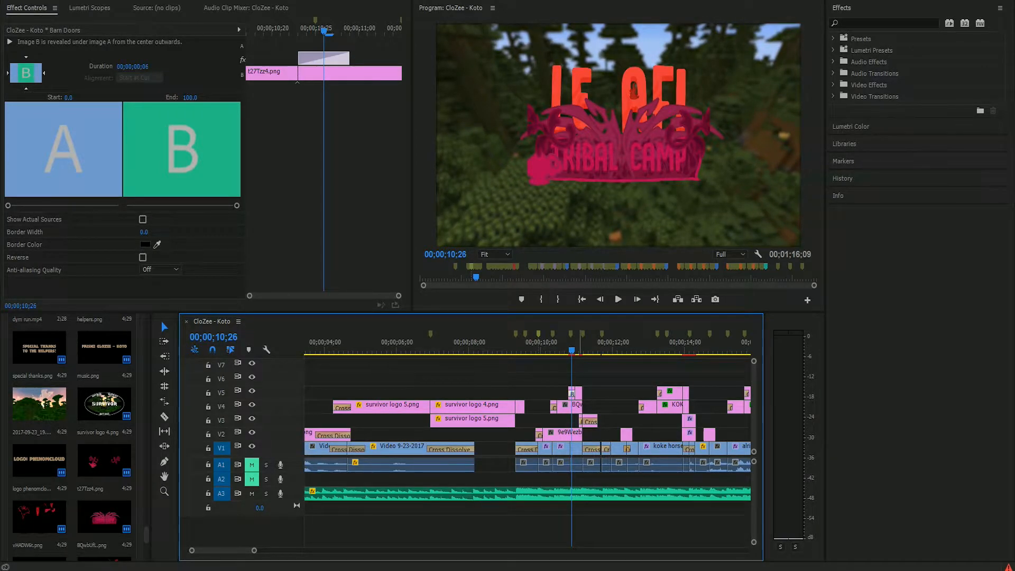
Play the remaining logo reveal and step frame by frame through the rotating fade-out, continuing to the gameplay clip at 00;00;11;28
key("space")
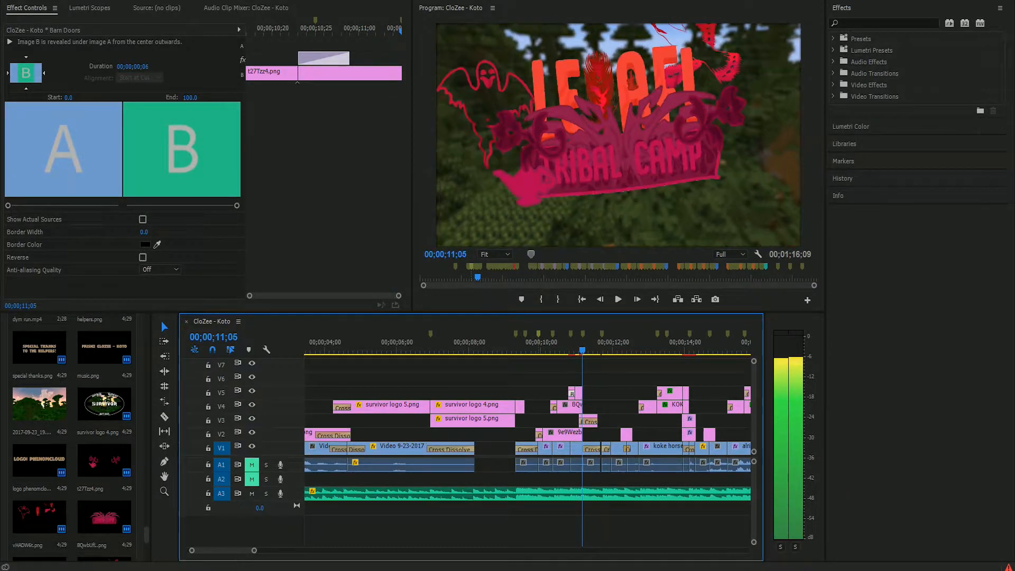
key("space")
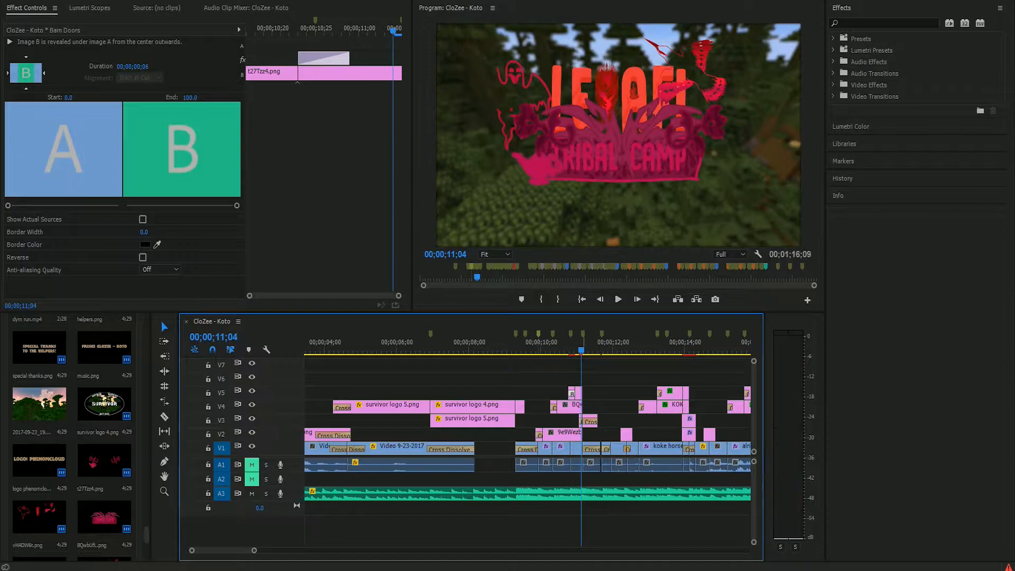
key("Right")
key("Right")
key("Right")
key("Right")
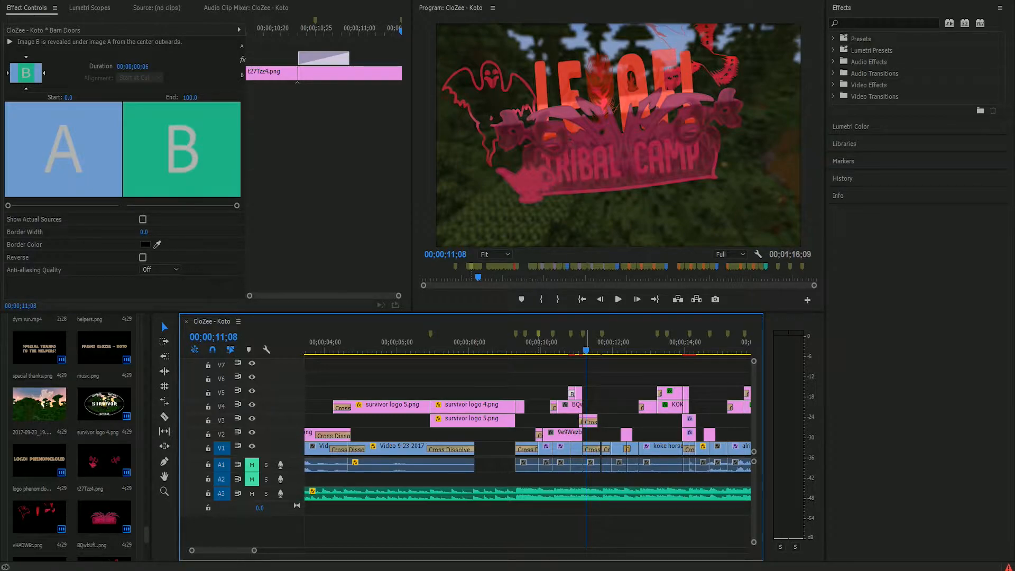
key("Right")
key("Right")
key("Right")
key("Right")
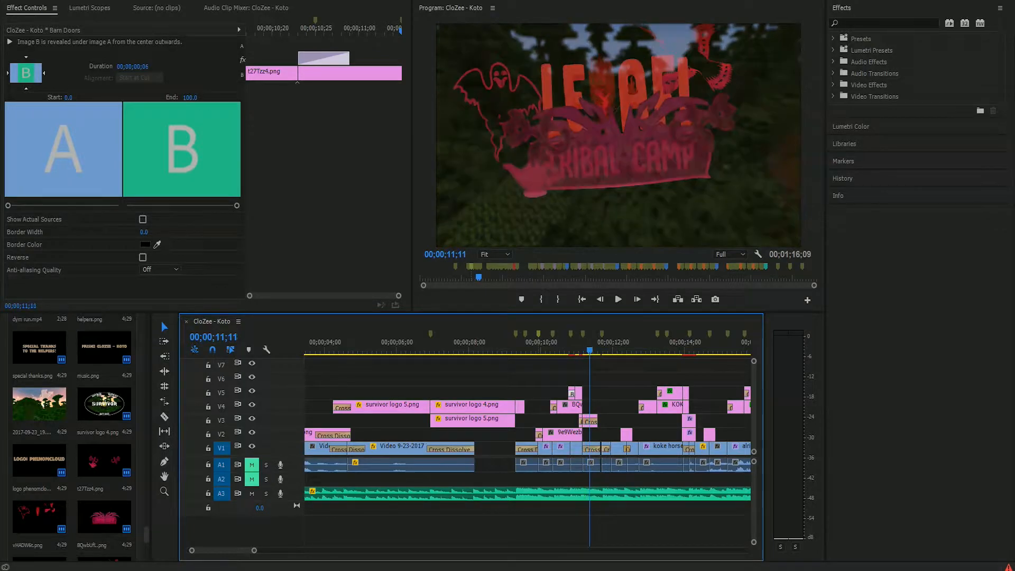
key("Right")
key("Right")
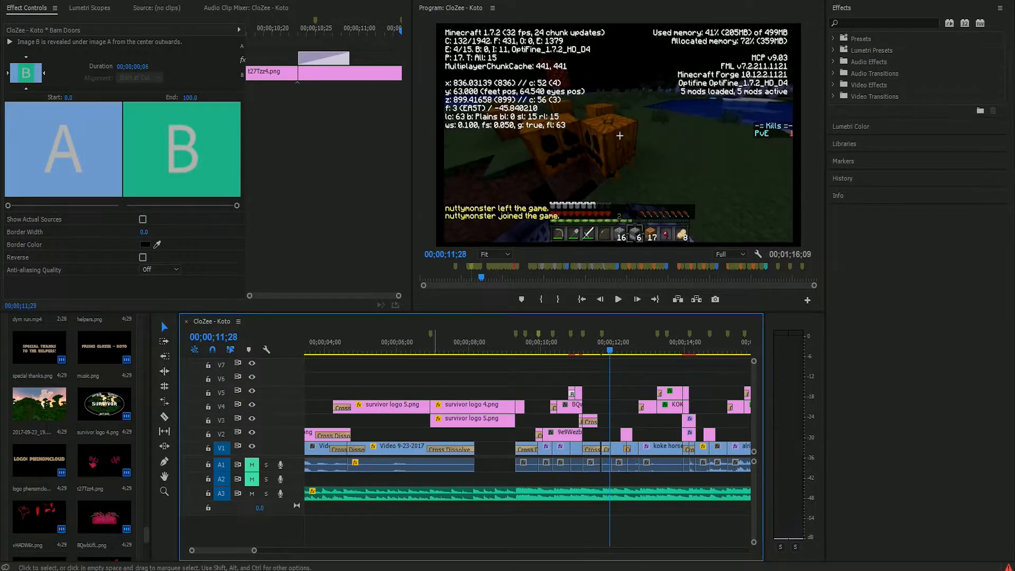
Step frame by frame through the pumpkin gameplay clip from 00;00;11;28 to examine how it appears and moves
key("minus")
key("equal")
key("equal")
key("equal")
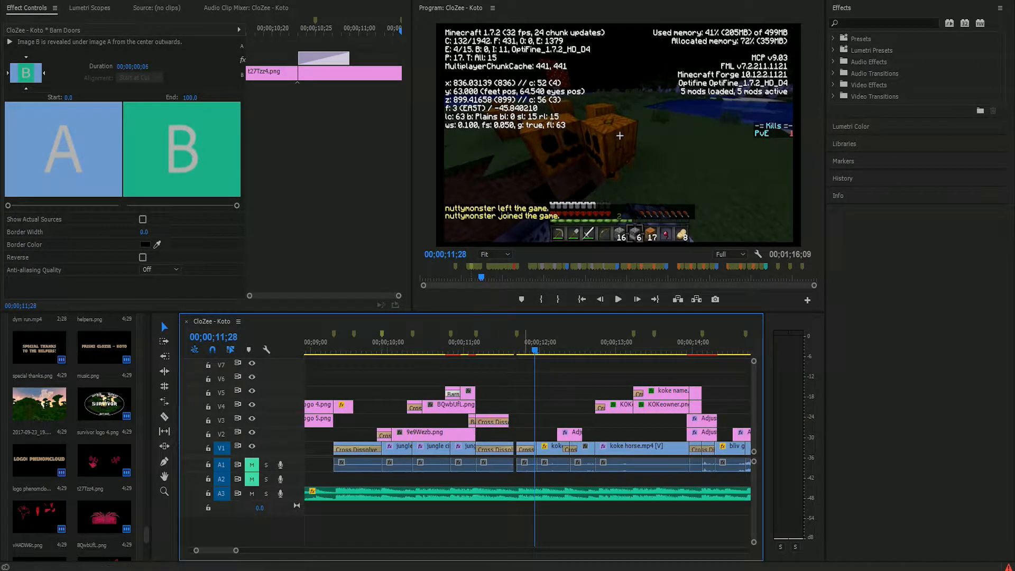
key("Up")
key("Right")
key("Right")
key("Right")
key("Right")
key("Right")
key("Right")
key("Right")
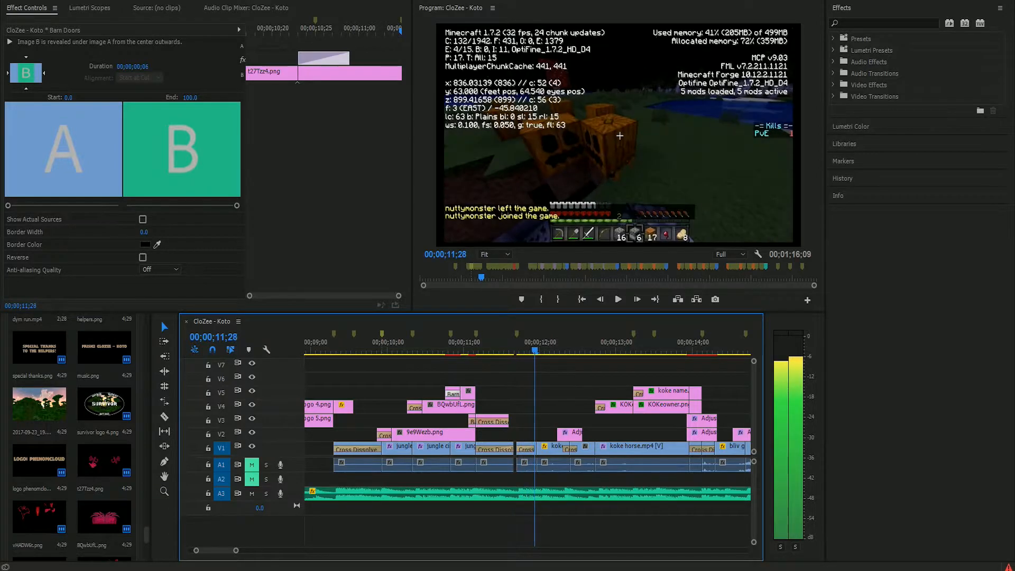
key("Right")
key("Right")
key("Right")
key("Right")
key("Right")
key("Right")
key("Right")
key("Right")
key("Right")
key("Right")
key("Right")
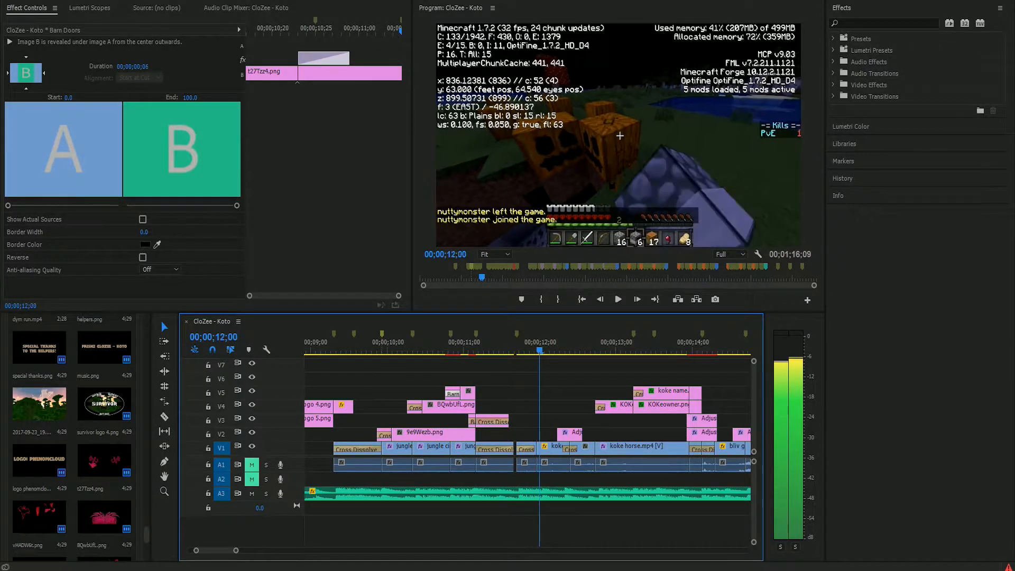
Examine the Offset and Directional Blur keyframes of the adjustment layer over the clip change, from 00;00;12;16 back to 00;00;12;12
key("Right")
key("Right")
key("Right")
key("Right")
key("Right")
key("Right")
key("Right")
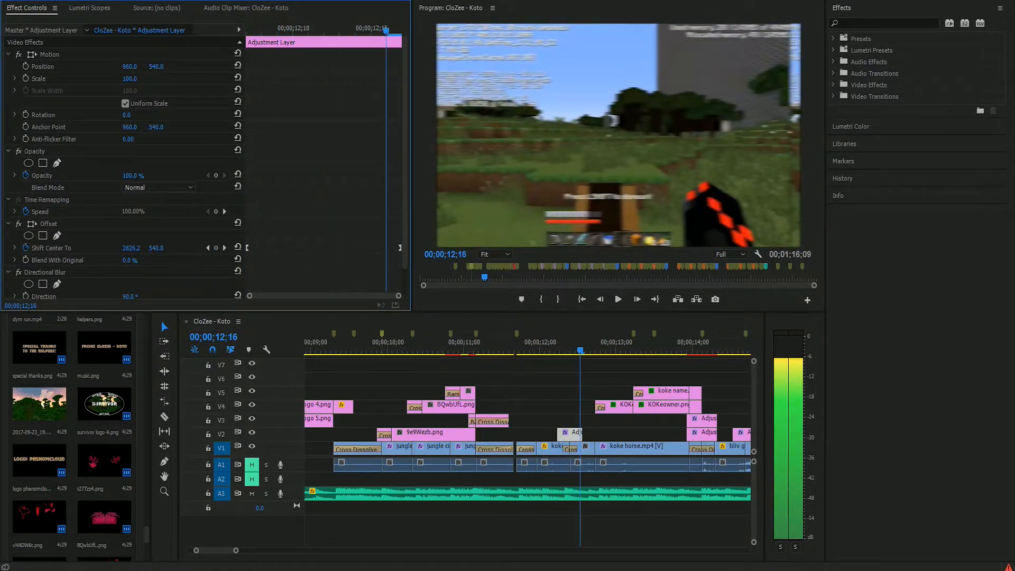
key("Left")
key("Left")
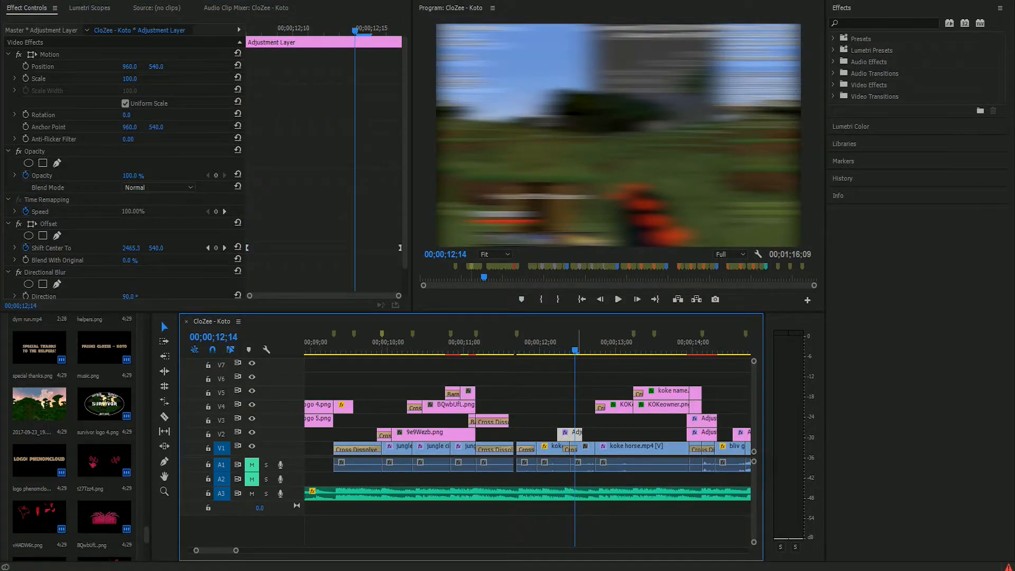
scroll(384, 247, "down", 2)
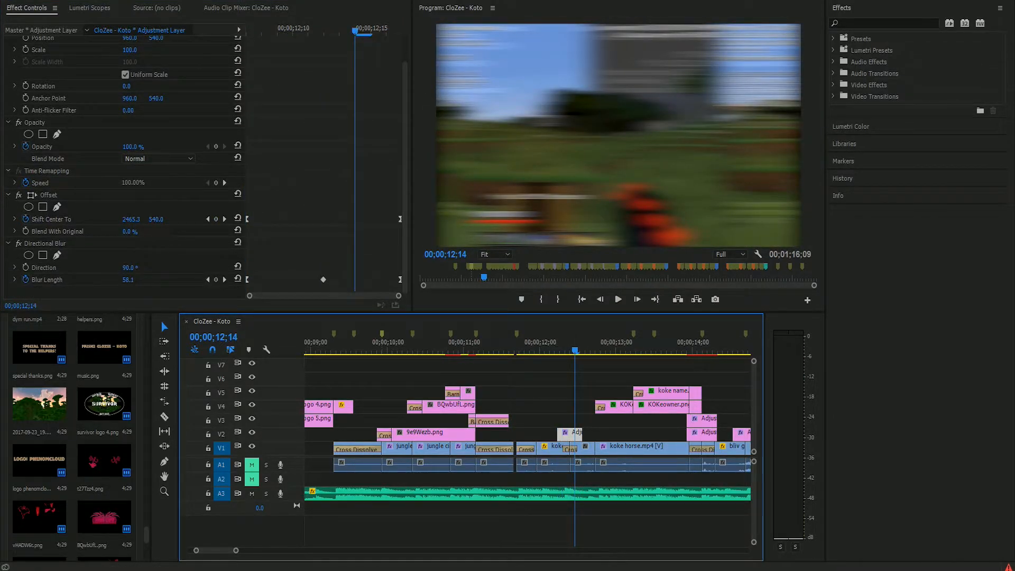
key("Left")
key("Left")
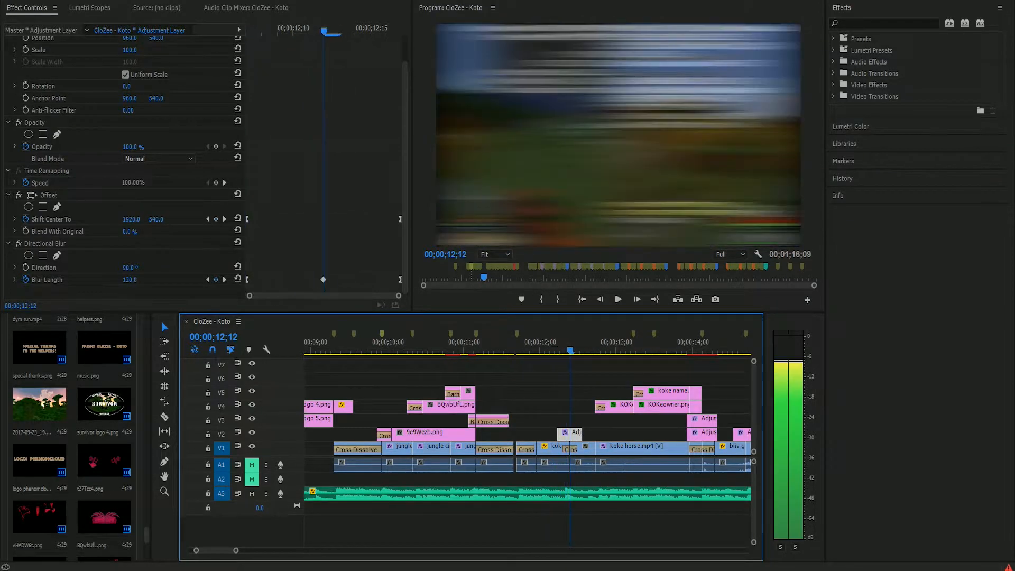
Scrub back and forth across the blurred sliding transition between the two gameplay clips, stopping at 00;00;12;15
key("Right")
key("Right")
key("Right")
key("Right")
key("Right")
key("Right")
key("Left")
key("Left")
key("Left")
key("Left")
key("Left")
key("Left")
key("Left")
key("Left")
key("Left")
key("Left")
key("Right")
key("Right")
key("Right")
key("Right")
key("Right")
key("Right")
key("Right")
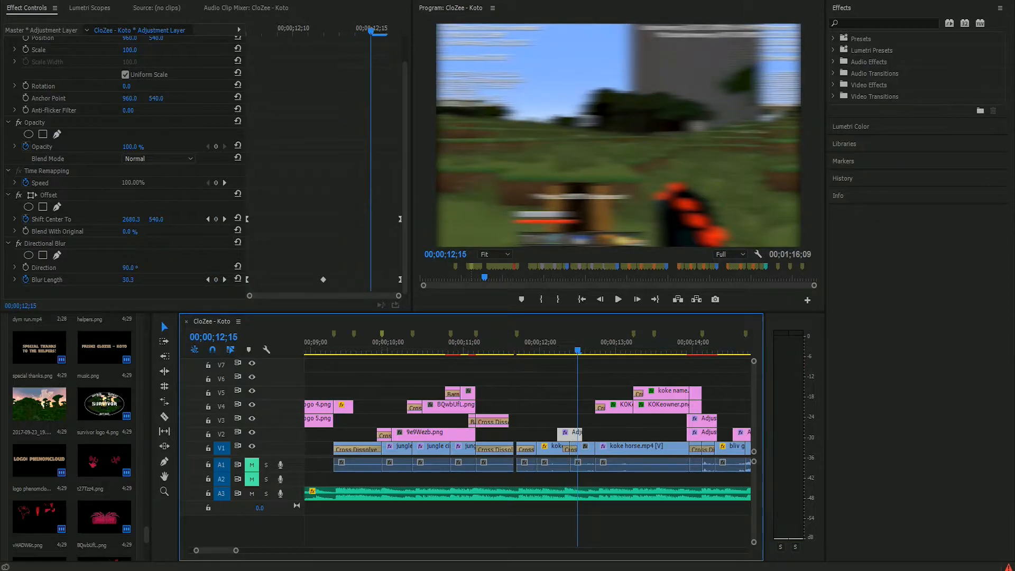
Return to 00;00;12;08 and review the adjustment layer's offset slide frame by frame through 00;00;12;17
key("Left")
key("Left")
key("Left")
key("Left")
key("Left")
key("Left")
key("Left")
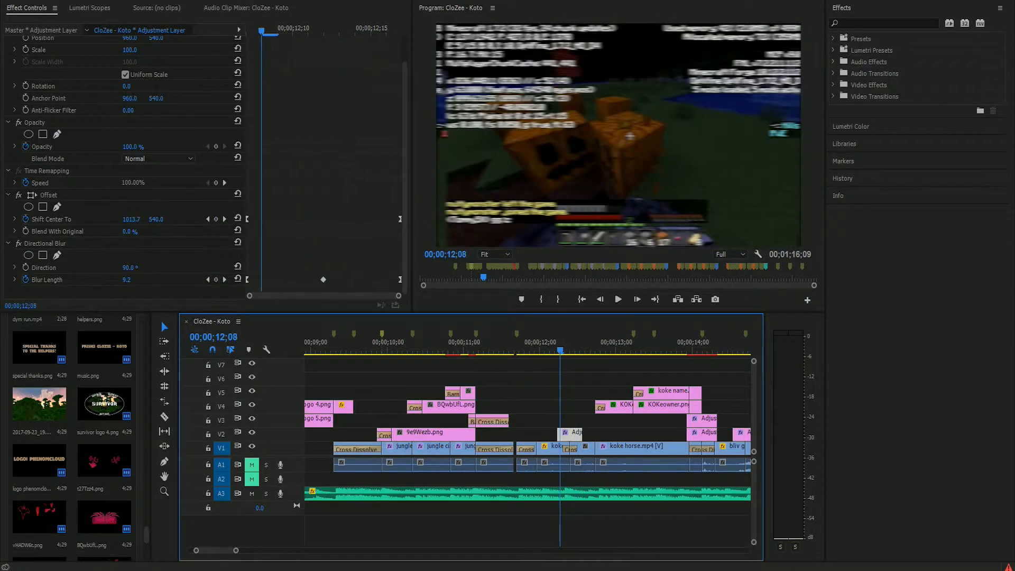
key("Right")
key("Right")
key("Right")
key("Right")
key("Right")
key("Right")
key("Left")
key("Left")
key("Left")
key("Left")
key("Left")
key("Left")
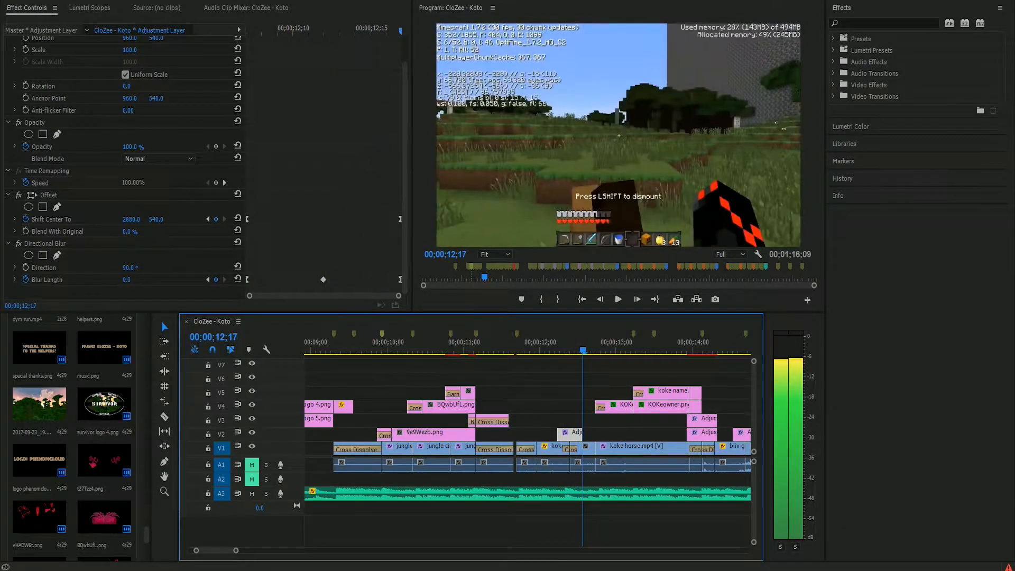
Step forward through the horse-riding footage to the start of the koke horse.mp4 clip at 00;00;12;22
key("Right")
key("Right")
key("Right")
key("Right")
key("Right")
key("Right")
key("Right")
key("Right")
key("Right")
key("Right")
key("Right")
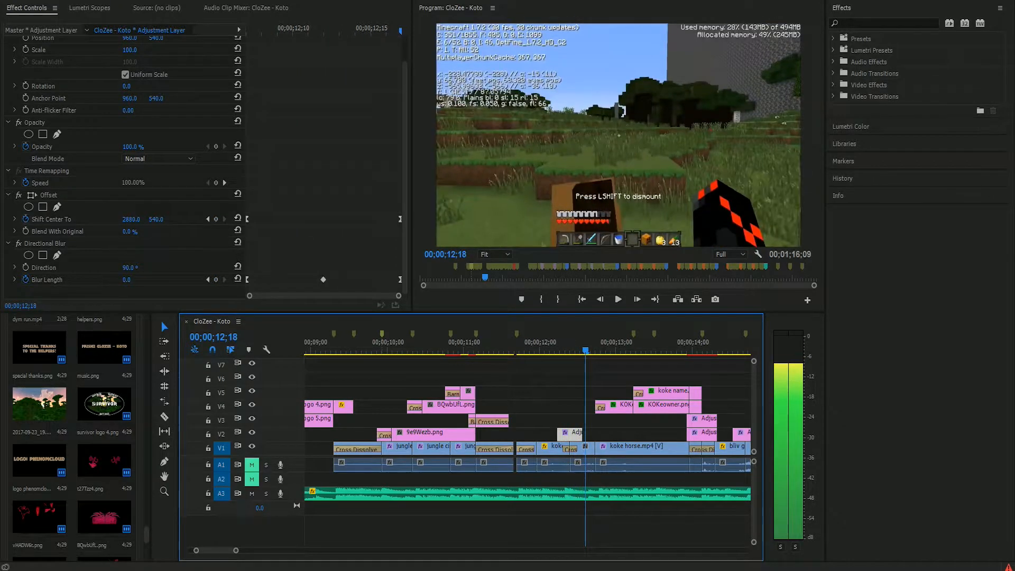
key("Right")
key("Right")
key("Right")
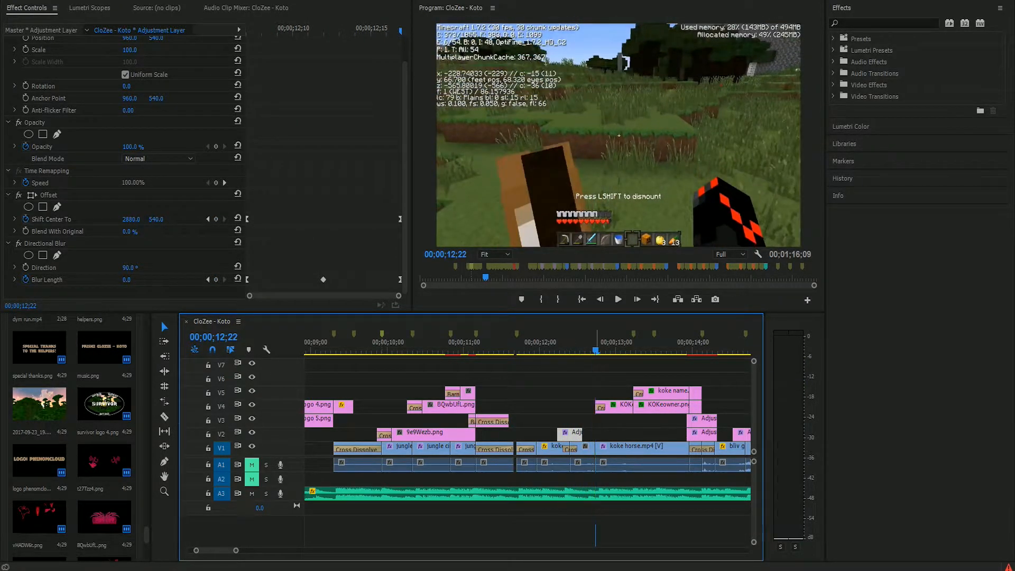
Inspect the Fast Blur Blurriness keyframes of koke horse.mp4 between 00;00;12;22 and 00;00;12;26
left_click(616, 449)
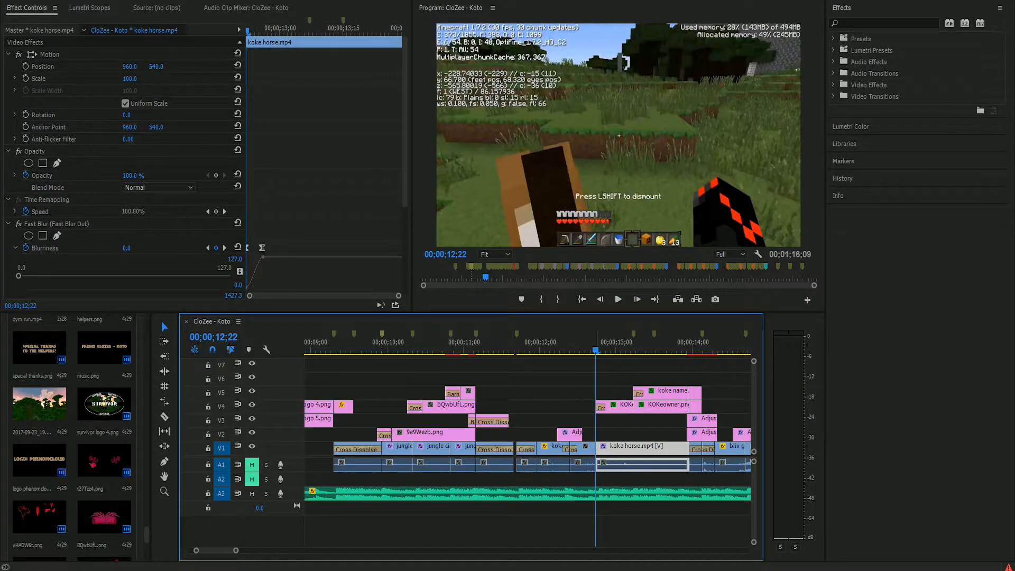
key("Right")
key("Right")
key("Right")
key("Right")
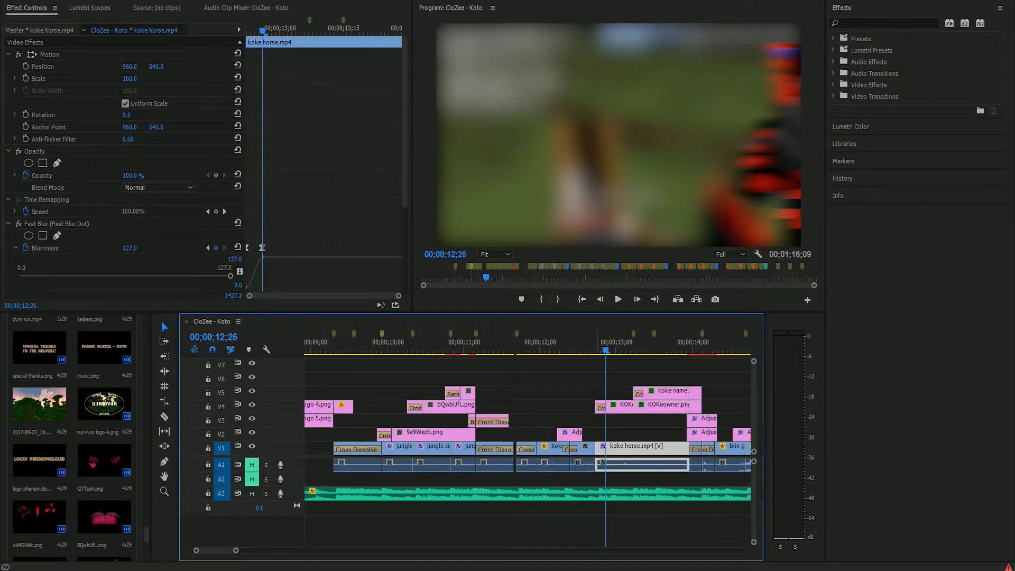
key("Left")
key("Left")
key("Left")
key("Left")
key("Left")
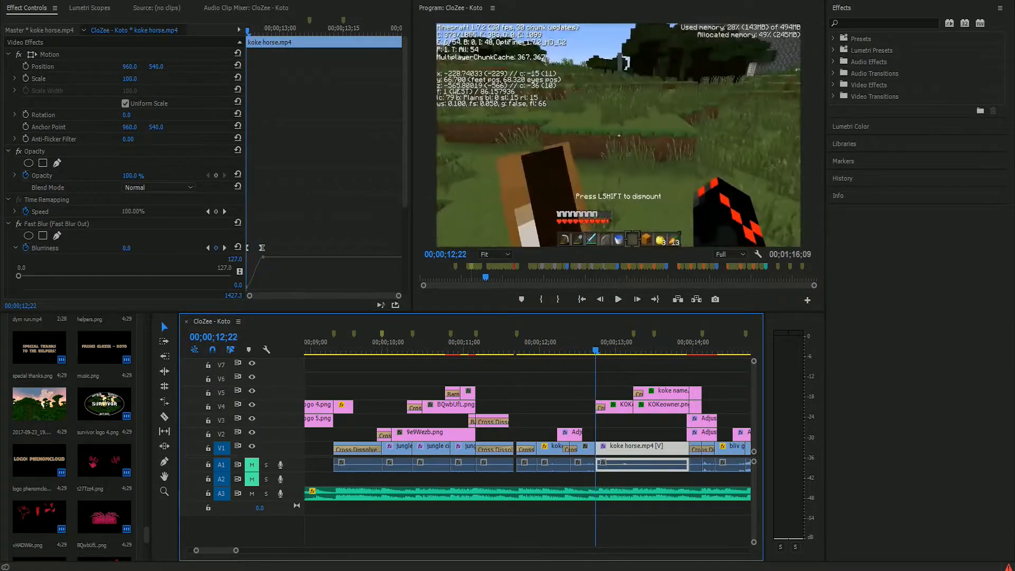
Examine the Position, Directional Blur and Offset keyframes of the first KOKeowner.png clip, scrubbing around 00;00;13;00
left_click(622, 406)
key("space")
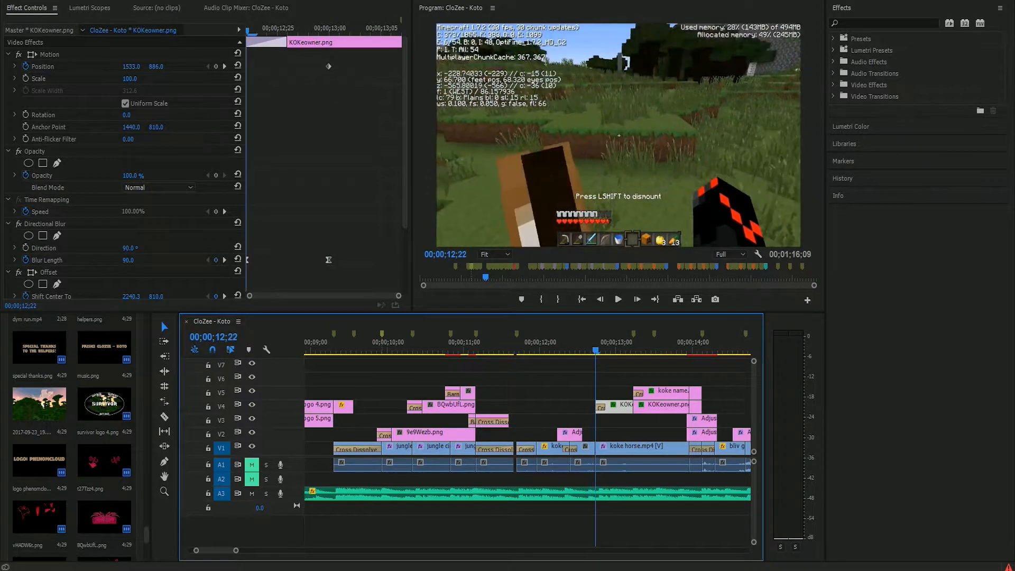
key("Right")
key("Right")
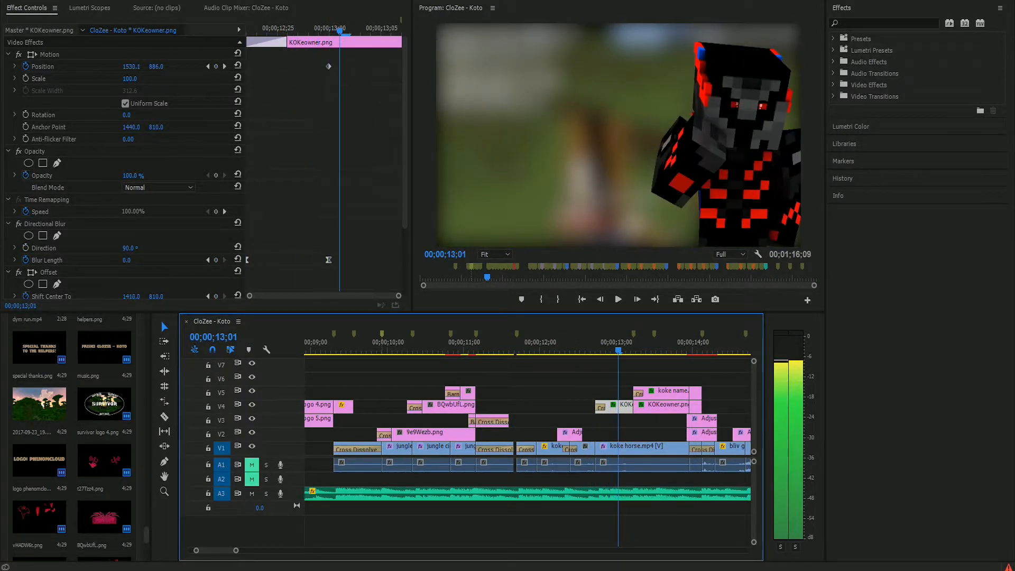
key("Left")
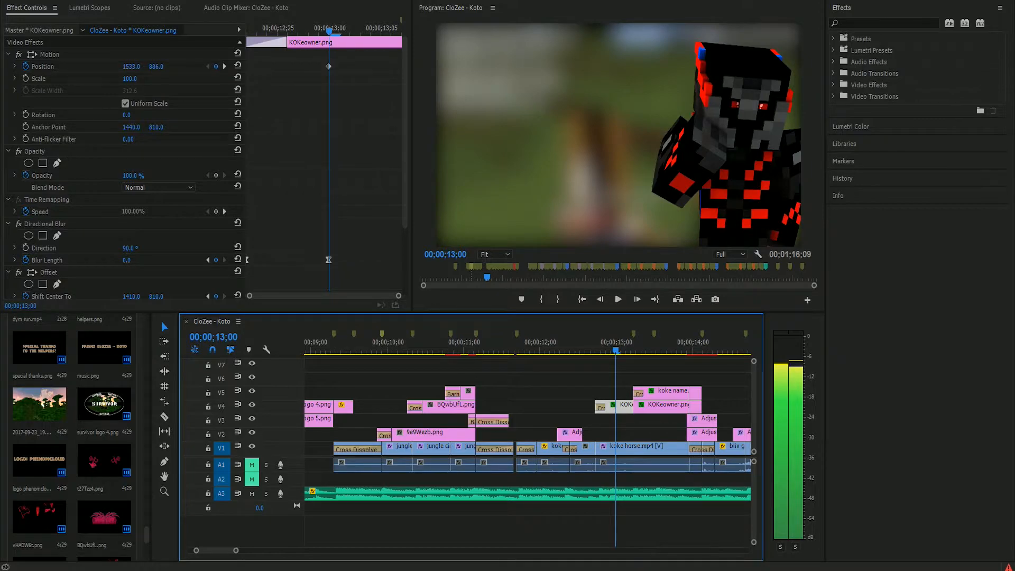
key("Left")
key("Left")
key("Right")
key("Right")
key("Right")
key("Right")
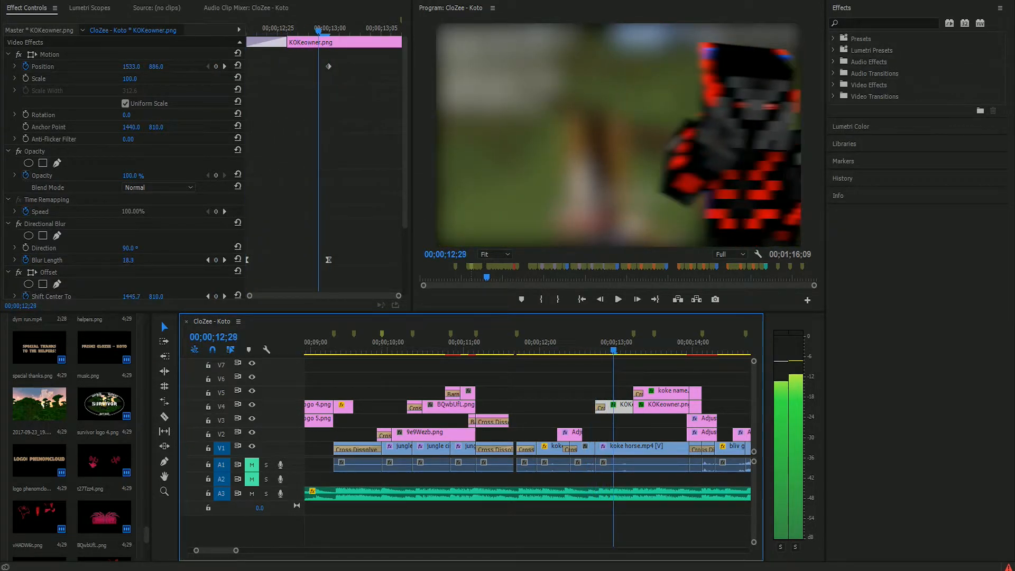
Go back to 00;00;12;20 and review the character image's slide-in frame by frame up to 00;00;13;07
key("Right")
key("Right")
key("Right")
key("Right")
key("Left")
key("shift+Left")
key("shift+Left")
key("shift+Left")
key("Right")
key("Right")
key("Right")
key("Right")
key("Right")
key("Right")
key("Right")
key("Right")
key("Right")
key("Right")
key("Right")
key("Right")
key("Right")
key("Right")
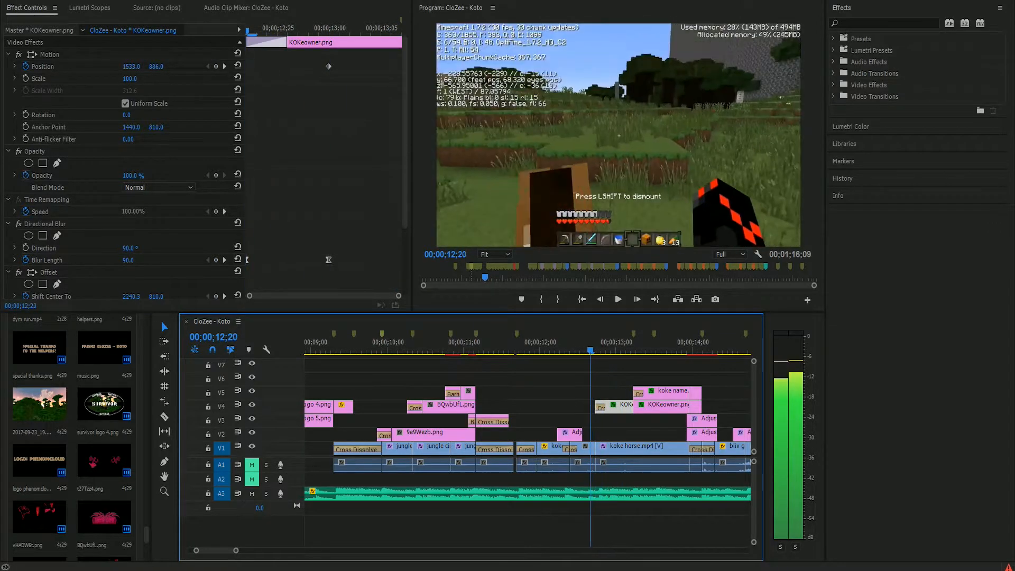
key("Right")
key("Right")
key("Right")
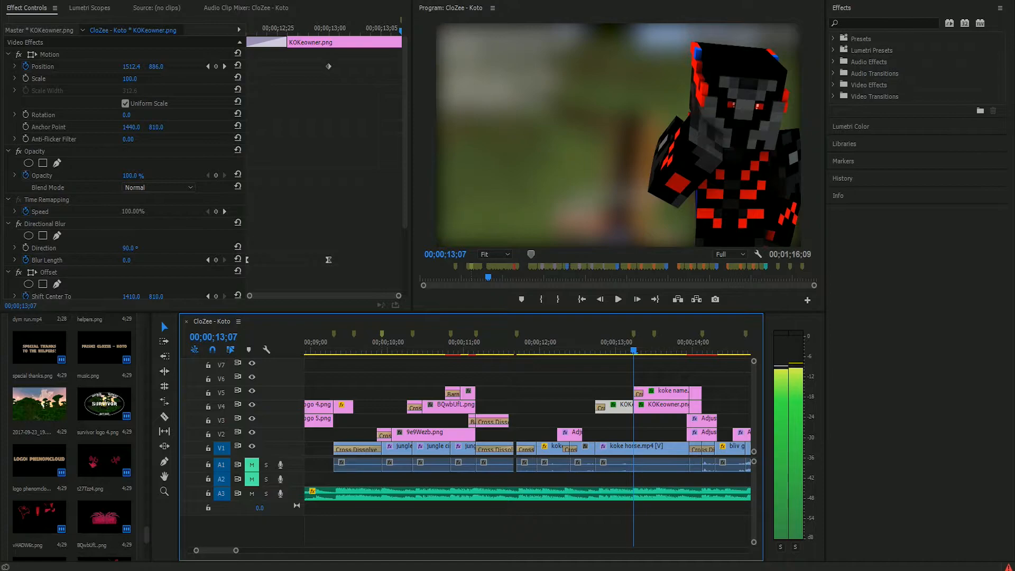
Inspect the Drop Shadow and masked Brightness & Contrast keyframes of the second KOKeowner.png clip, stepping to 00;00;13;12
left_click(662, 407)
scroll(126, 180, "down", 3)
scroll(126, 180, "down", 8)
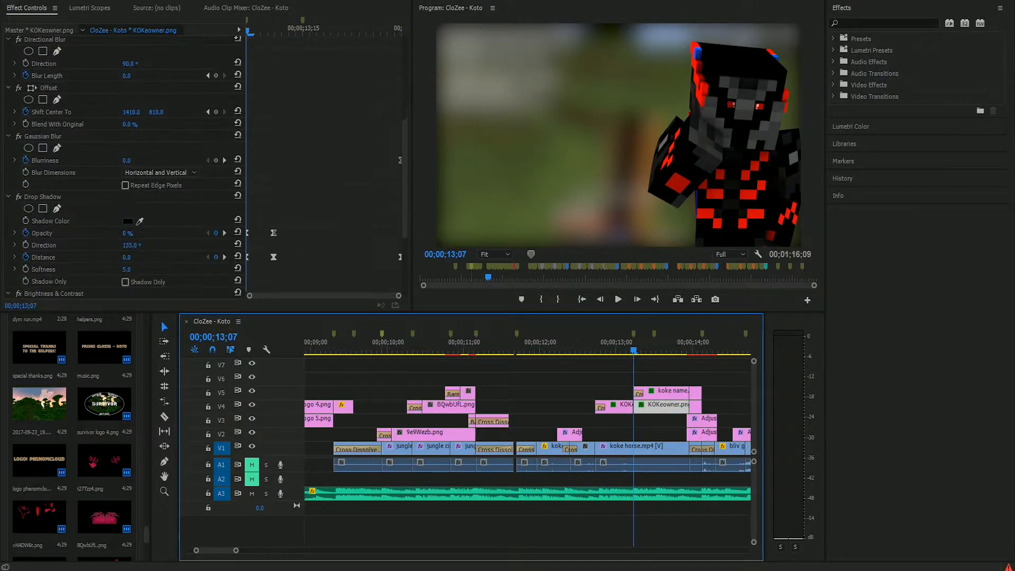
key("Right")
key("Right")
key("Right")
key("Right")
key("Right")
key("Right")
key("Right")
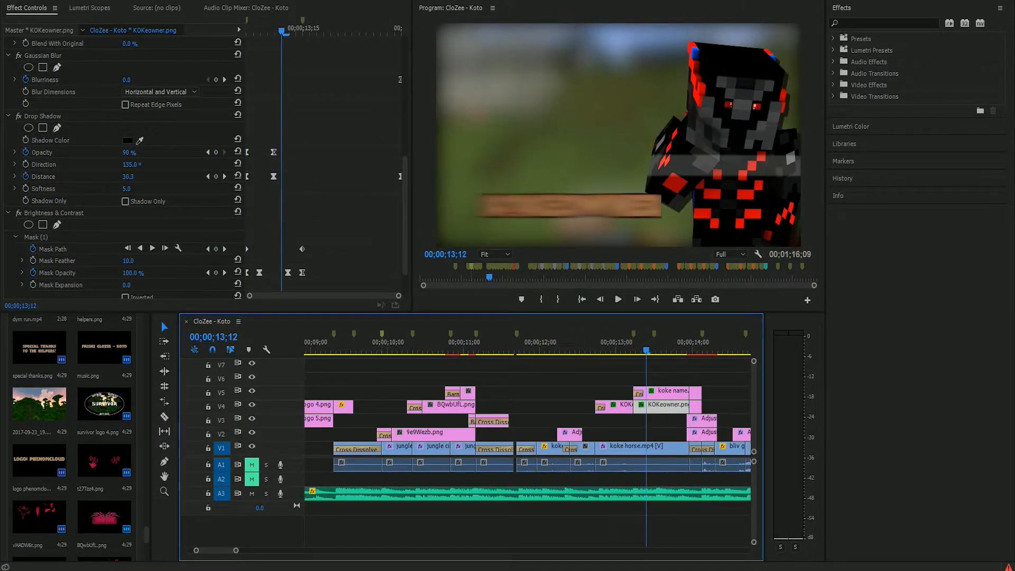
Scrub between 00;00;13;09 and 00;00;13;15 to examine the light sweep over the character and the name title's reveal
key("Left")
key("Left")
key("Left")
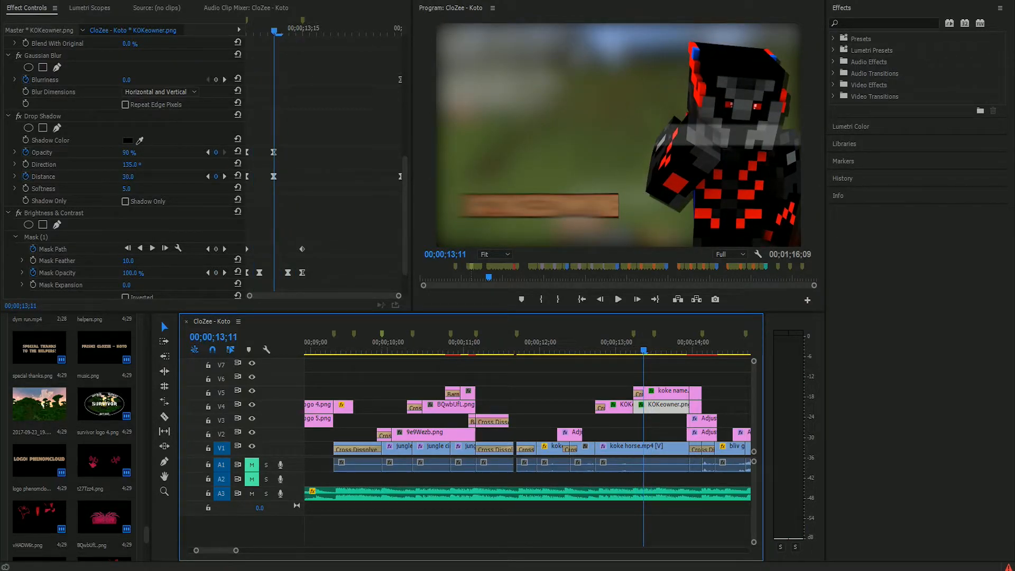
key("Left")
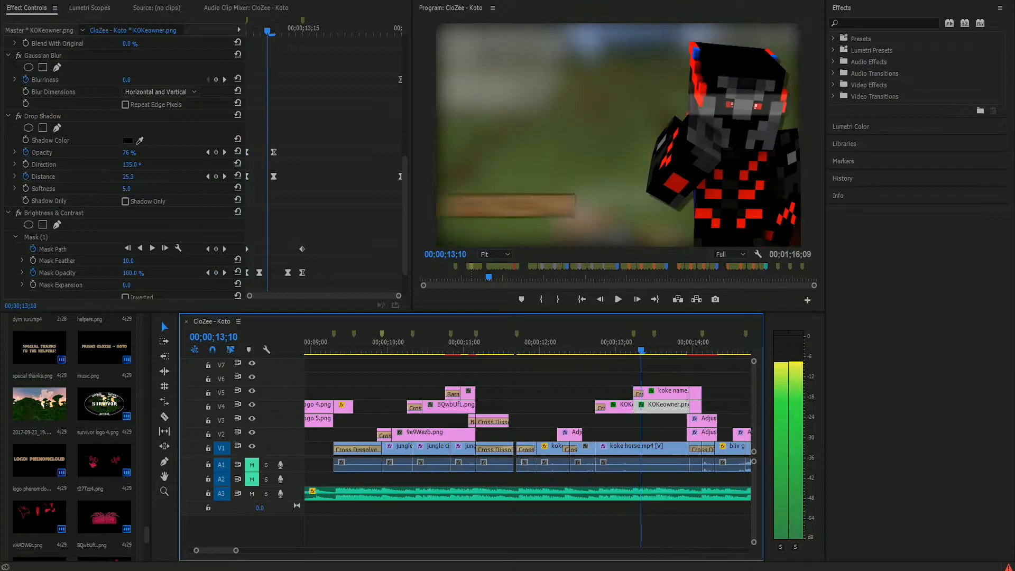
key("Right")
key("Right")
key("Right")
key("Right")
key("Right")
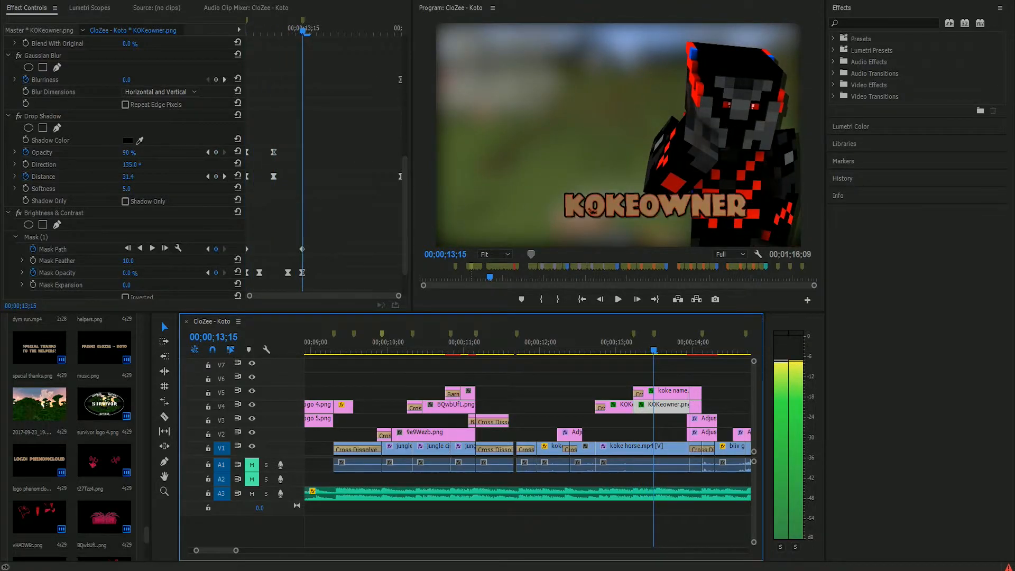
key("Left")
key("Left")
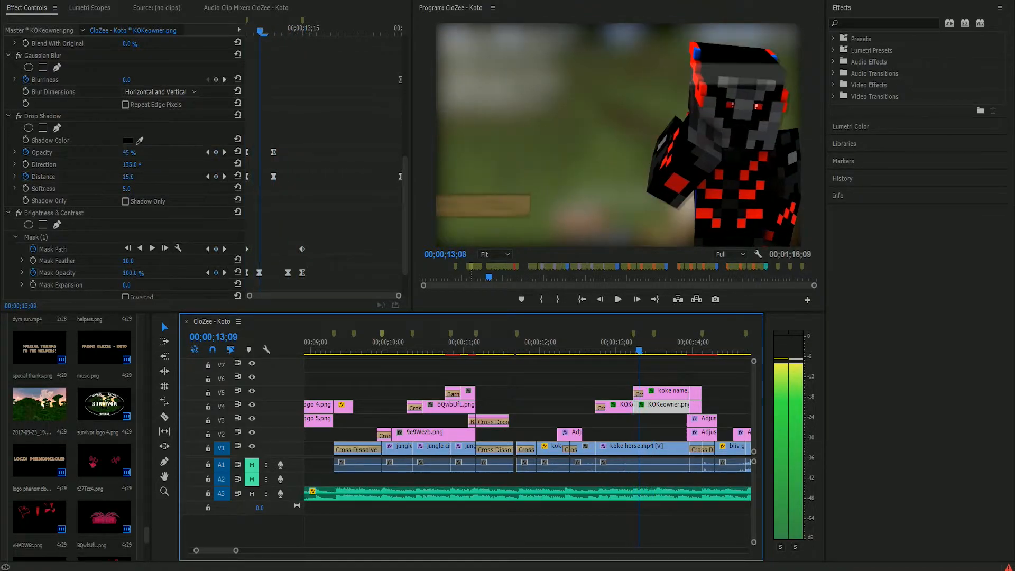
key("Right")
key("Right")
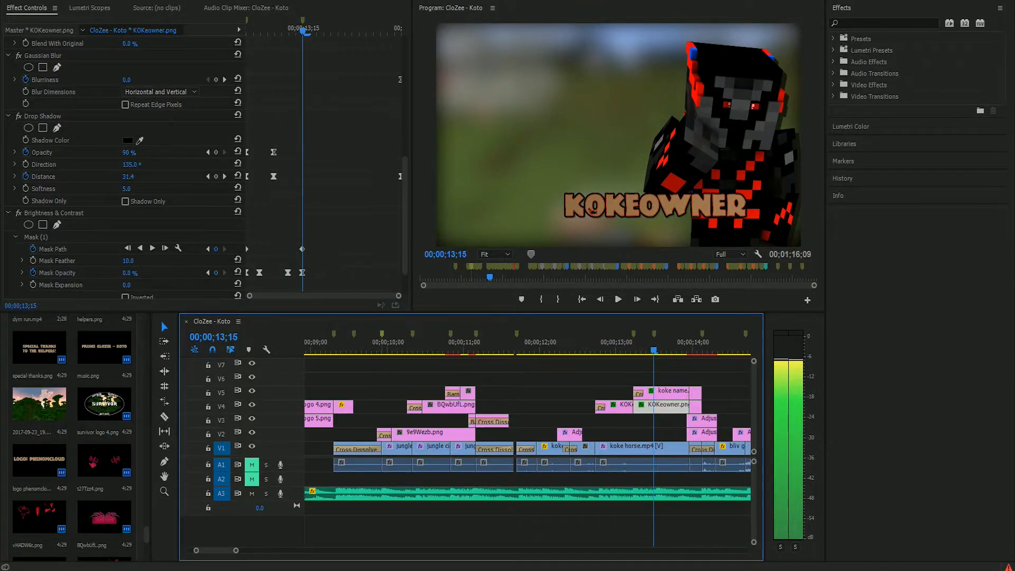
Step back and forth around 00;00;13;12 to examine the light sweep over the KOKeowner character, stopping at 00;00;13;10
key("Left")
key("Left")
key("Left")
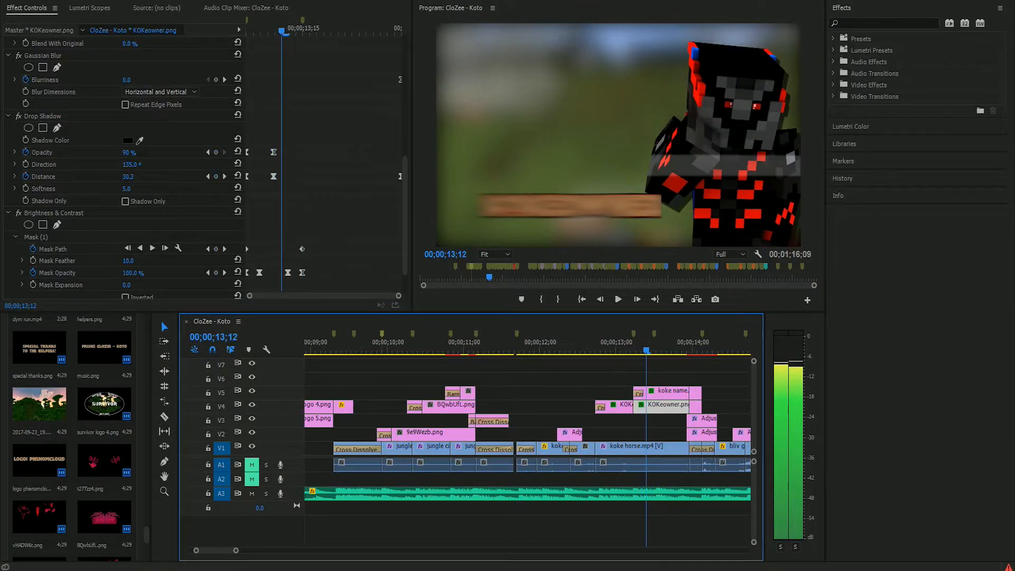
key("Right")
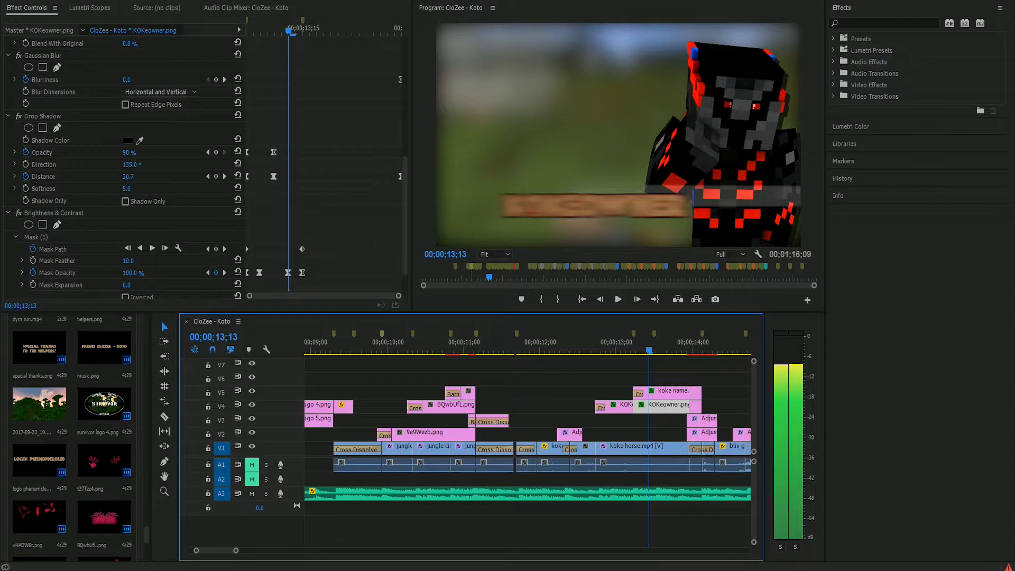
key("Left")
key("Left")
key("Left")
key("Left")
key("Left")
key("Left")
key("Right")
key("Right")
key("Right")
key("Right")
key("Right")
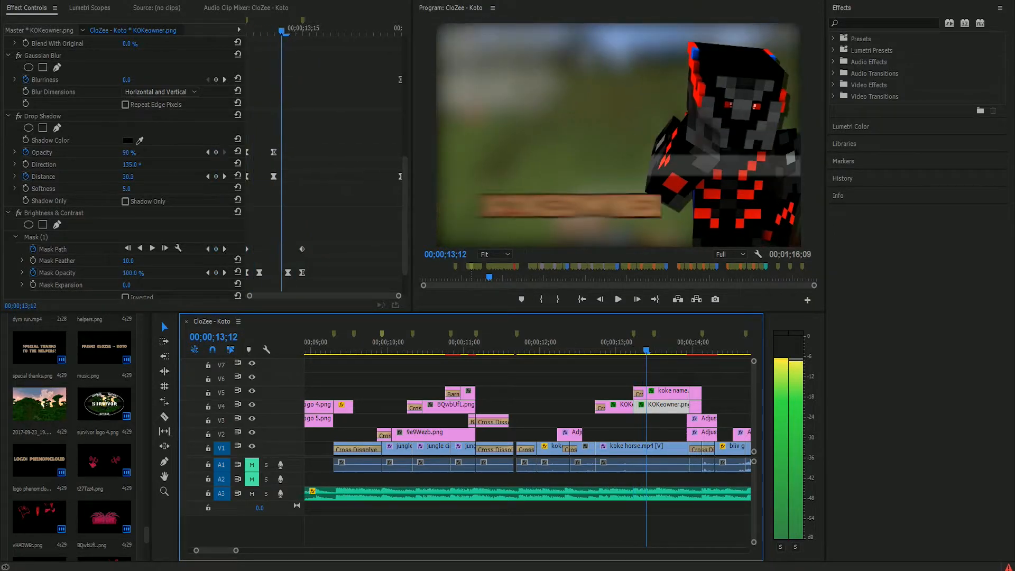
key("Left")
key("Left")
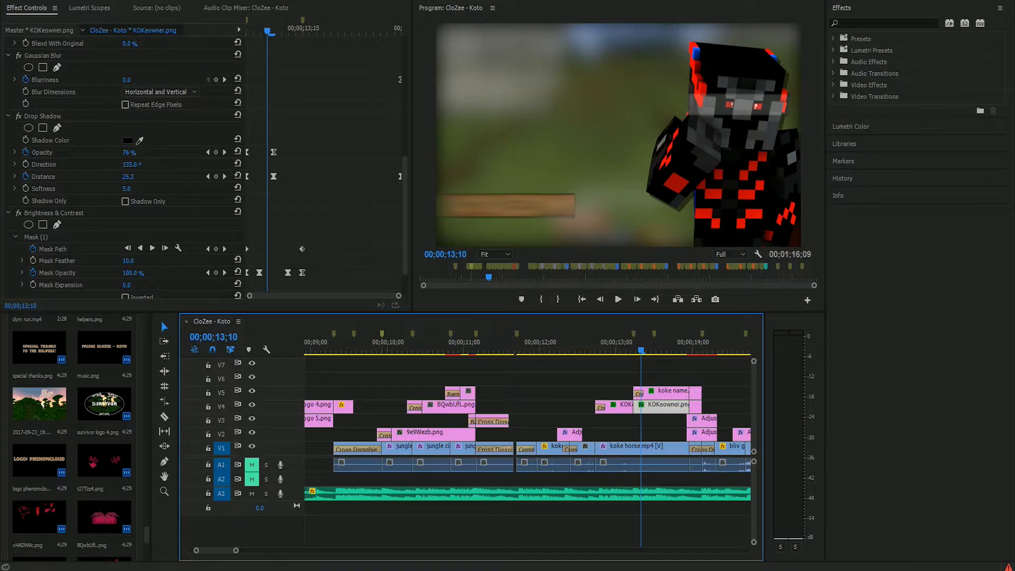
Advance frame by frame to 00;00;13;16 to examine how the blurred bar turns into the name title
key("Right")
key("Right")
key("Right")
key("Right")
key("Right")
key("Right")
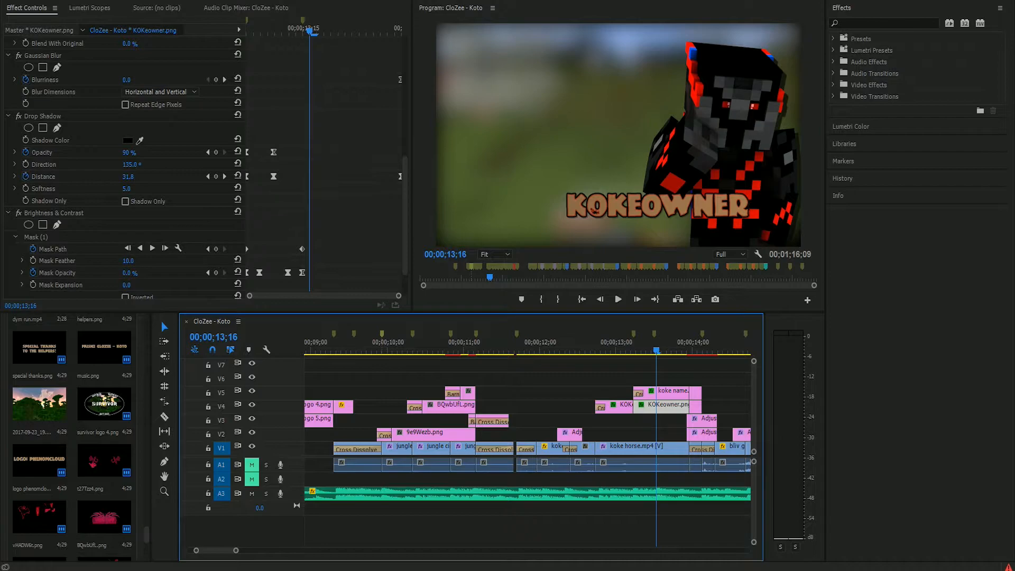
Look ahead at the Miles introduction around 00;00;18;07, and return to the KOKeowner title at 00;00;13;19
mouse_move(235, 551)
left_mouse_down()
mouse_move(258, 551)
mouse_move(232, 551)
left_mouse_up()
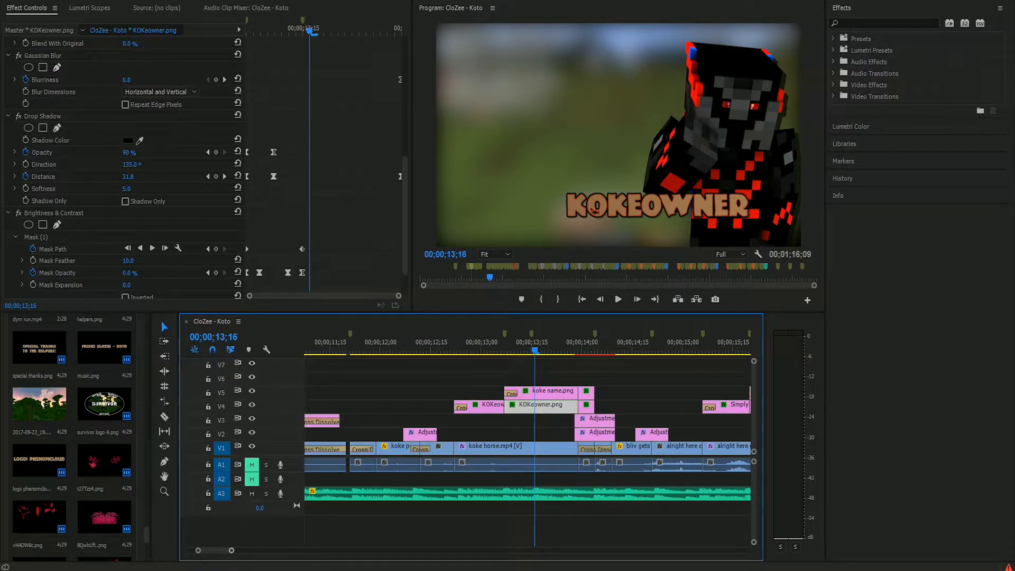
key("minus")
left_click(643, 344)
left_click_drag(731, 344, 740, 344)
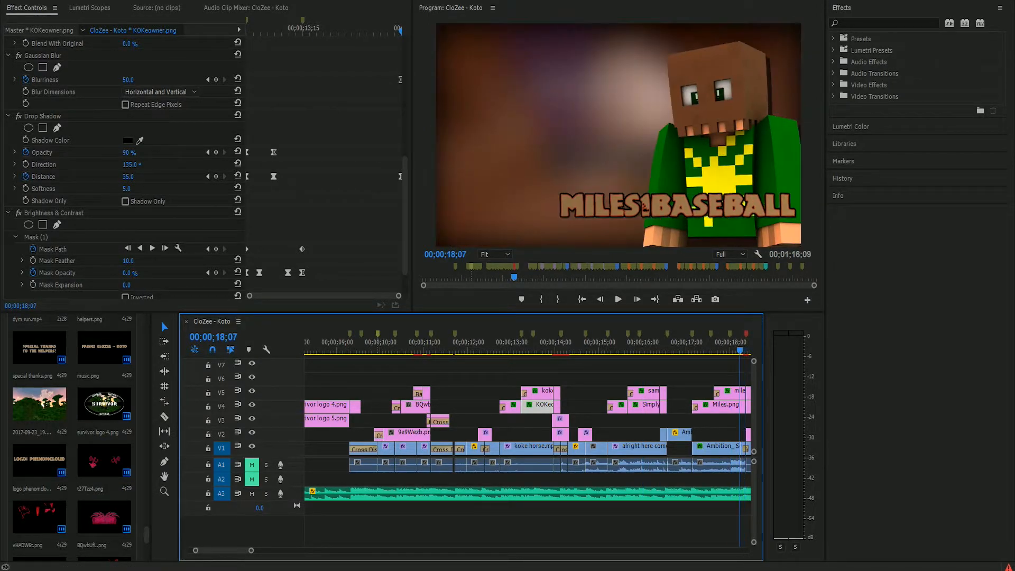
left_click(538, 344)
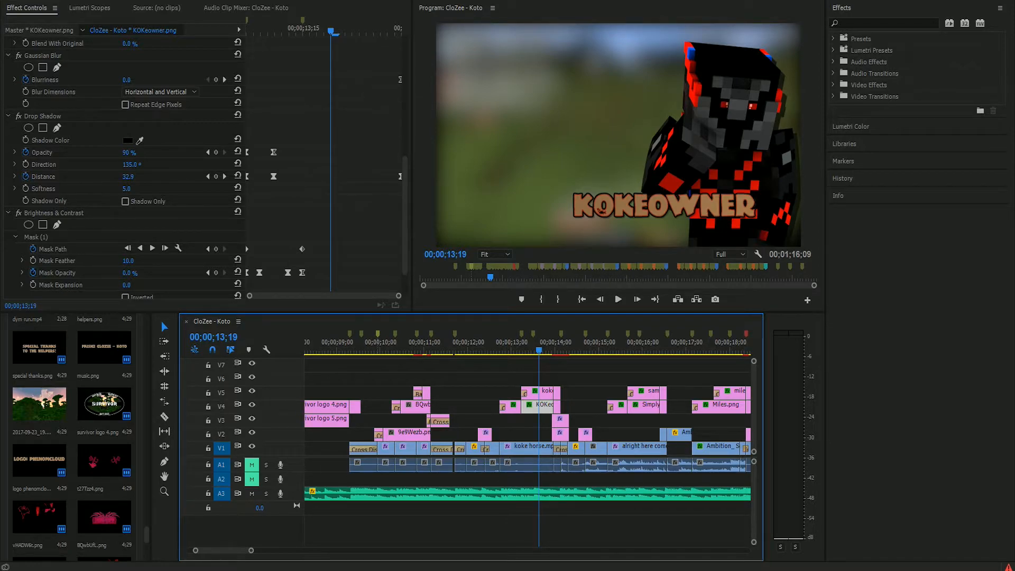
Inspect the Directional Blur, Offset, Transform and Drop Shadow effects of the koke name.png clip, toggling Drop Shadow to compare
left_click(545, 392)
scroll(127, 175, "down", 8)
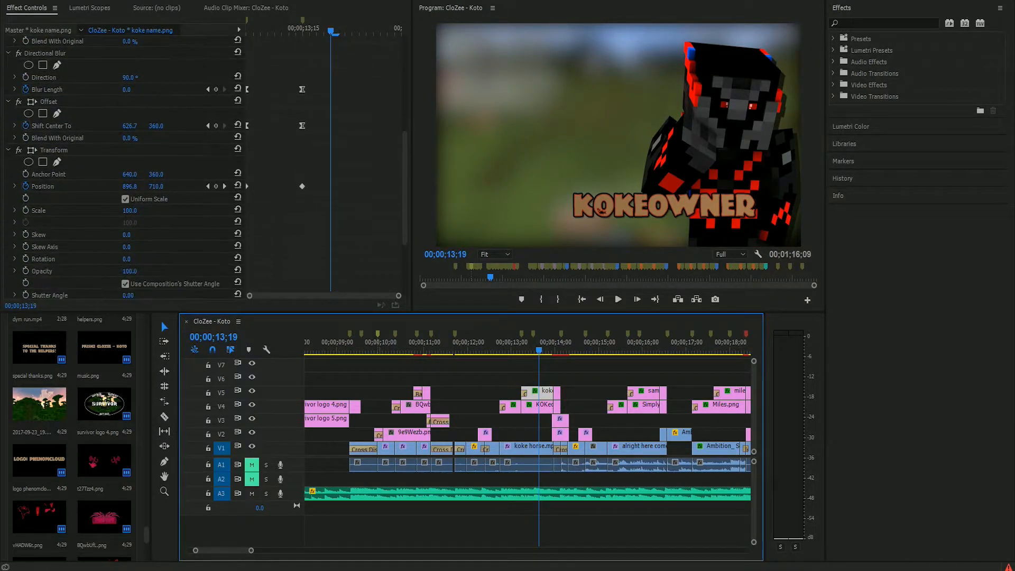
scroll(127, 174, "down", 5)
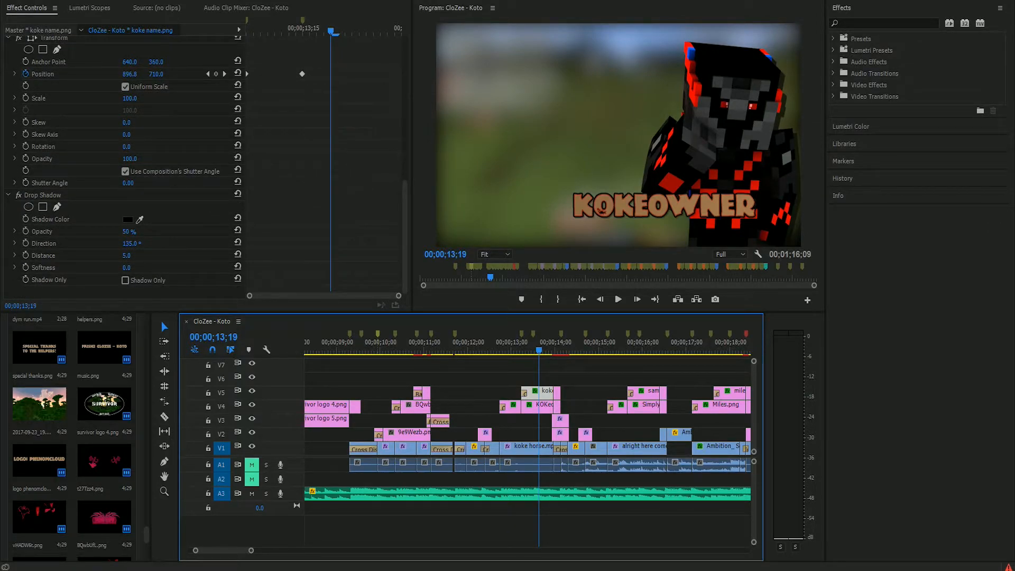
left_click(19, 195)
left_click(19, 195)
left_click(19, 195)
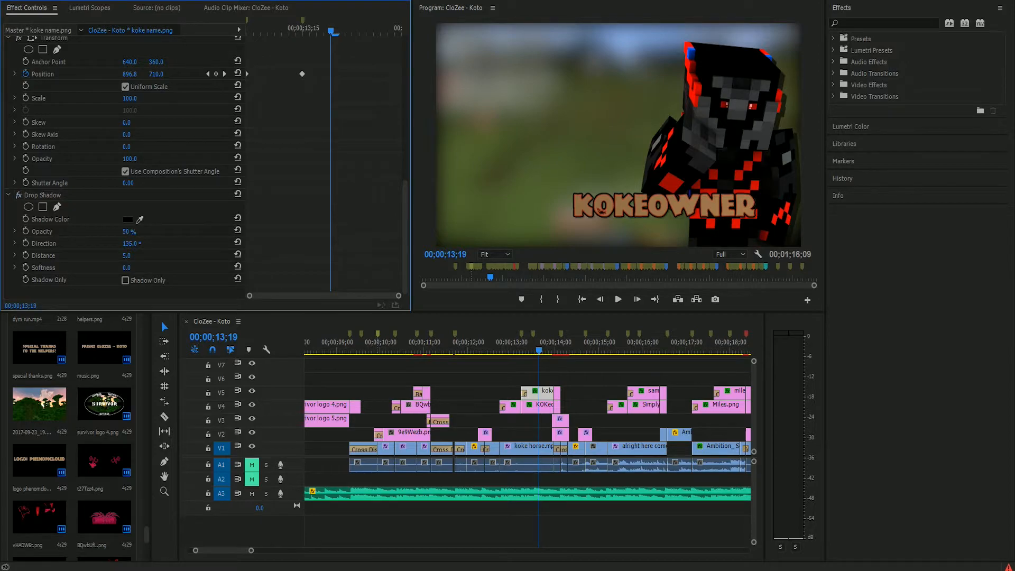
Step through the name title's slide-in to 00;00;13;11, and play it from before the title starts to 00;00;13;16
left_click(522, 349)
key("Right")
key("Right")
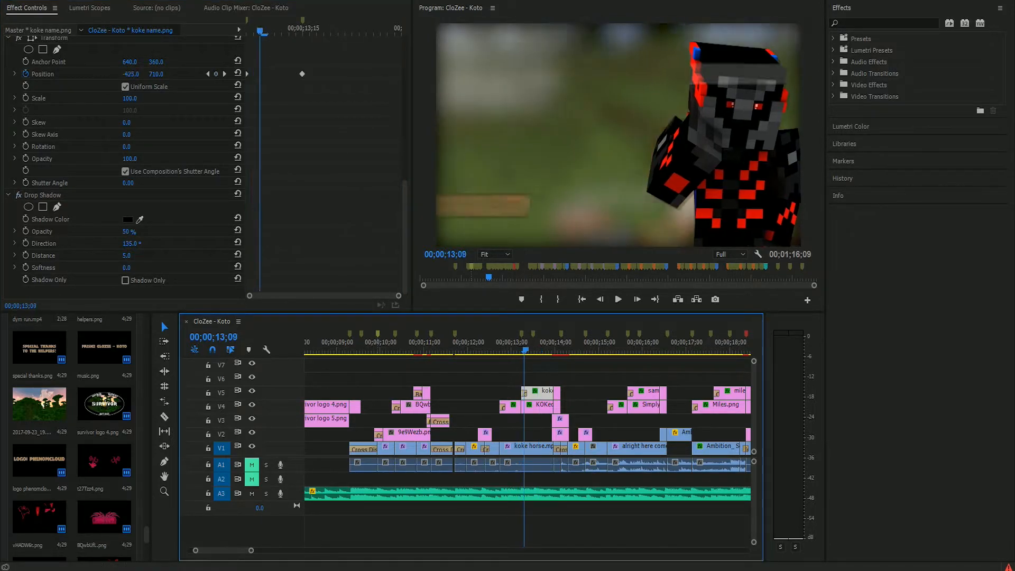
key("Right")
key("Right")
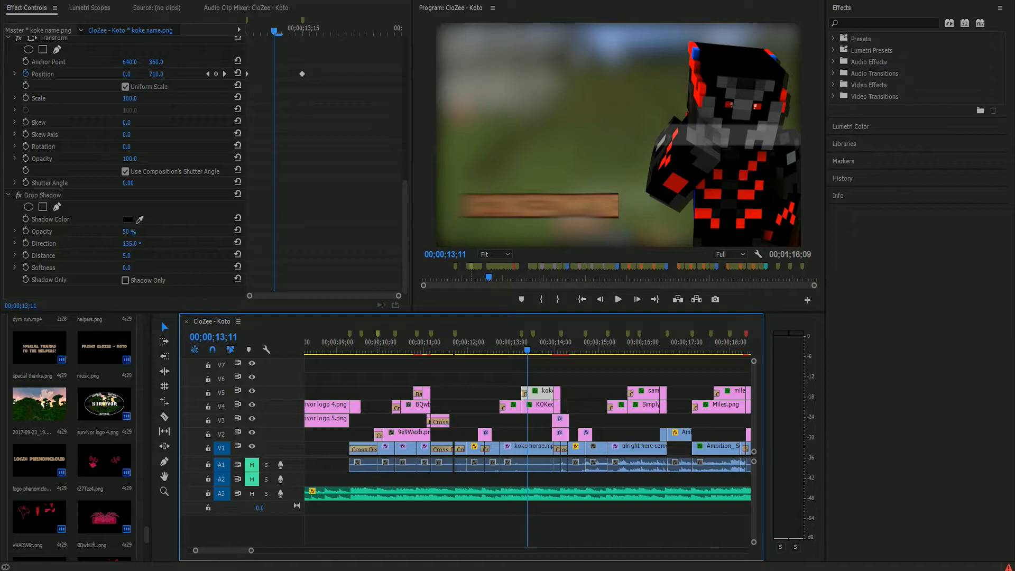
left_click(497, 349)
key("space")
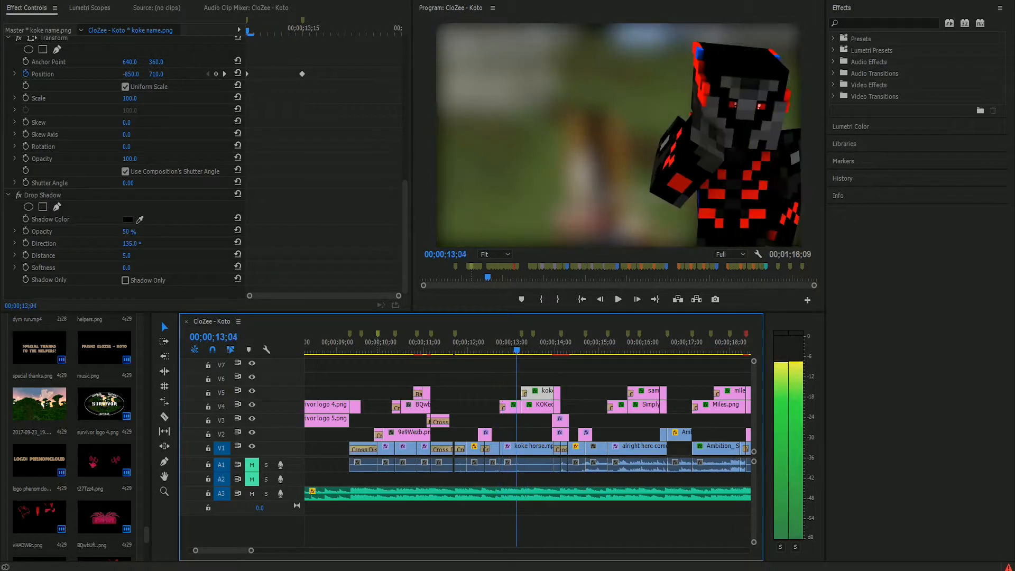
key("space")
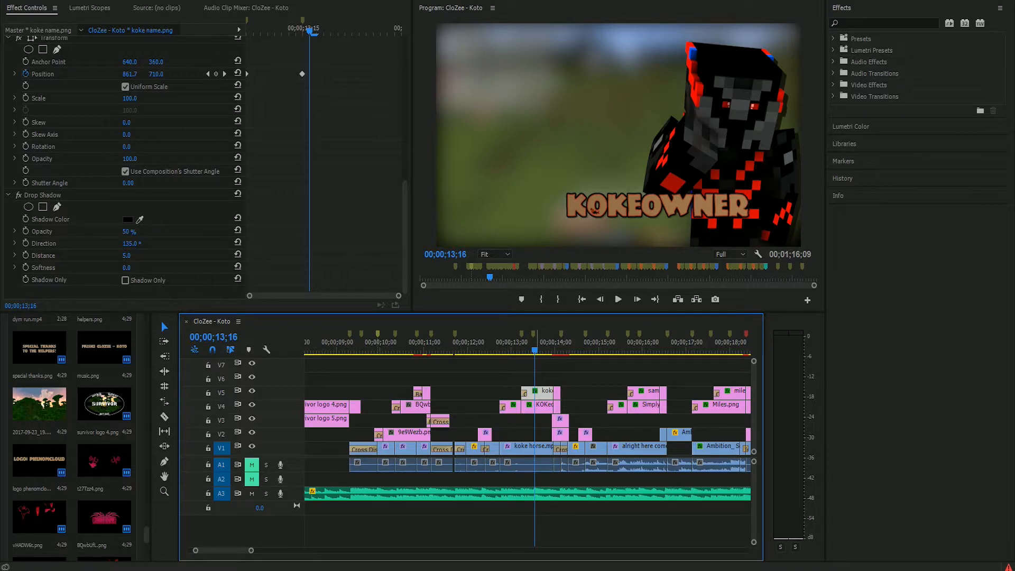
Examine the end of the KOKeowner introduction from 00;00;13;22 to 00;00;13;28, where the stacked adjustment layers begin
left_click_drag(540, 343, 543, 344)
left_click_drag(251, 551, 234, 551)
key("equal")
key("equal")
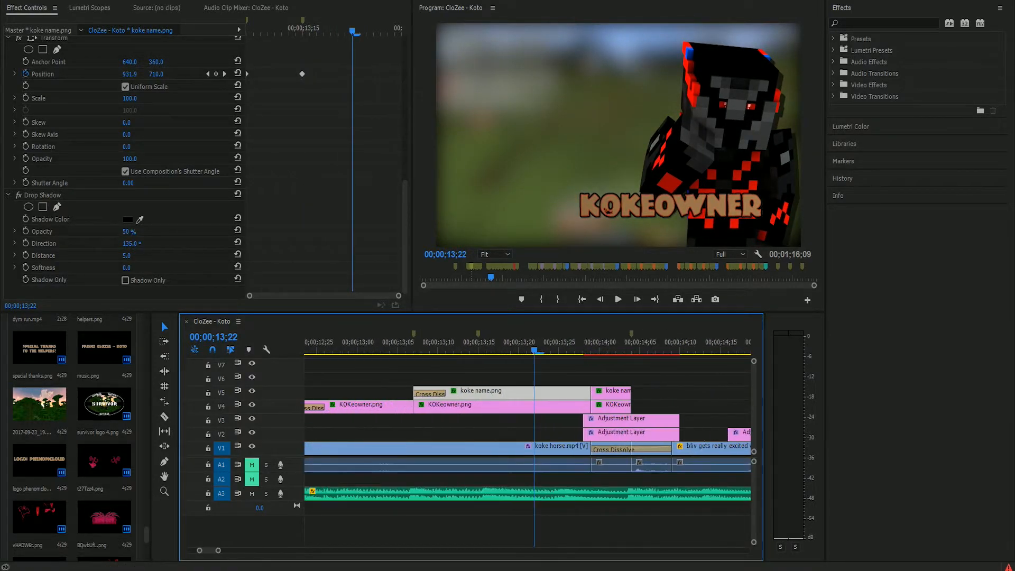
key("Right")
key("Right")
key("Right")
key("Right")
key("Right")
key("Right")
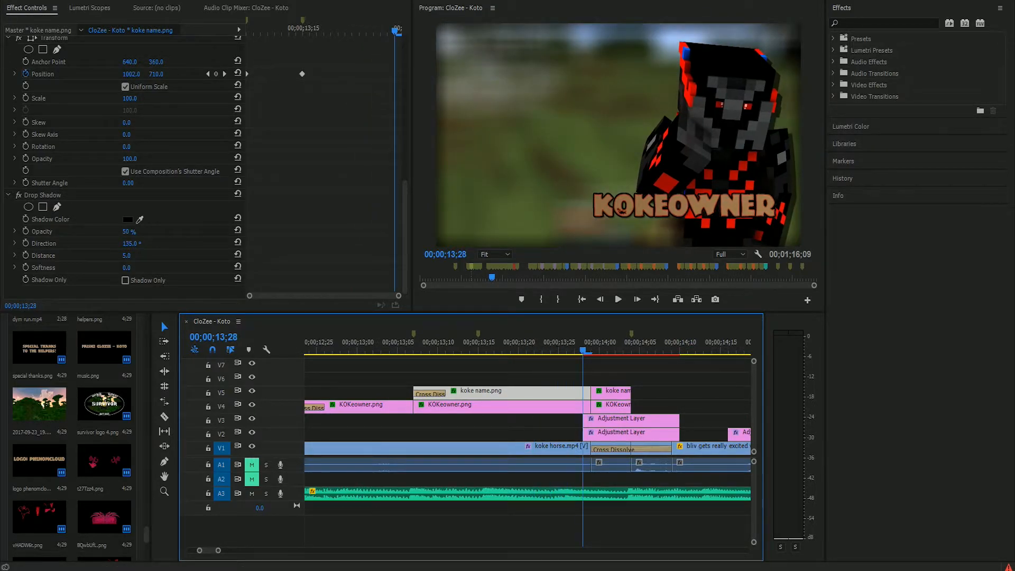
key("Left")
key("Right")
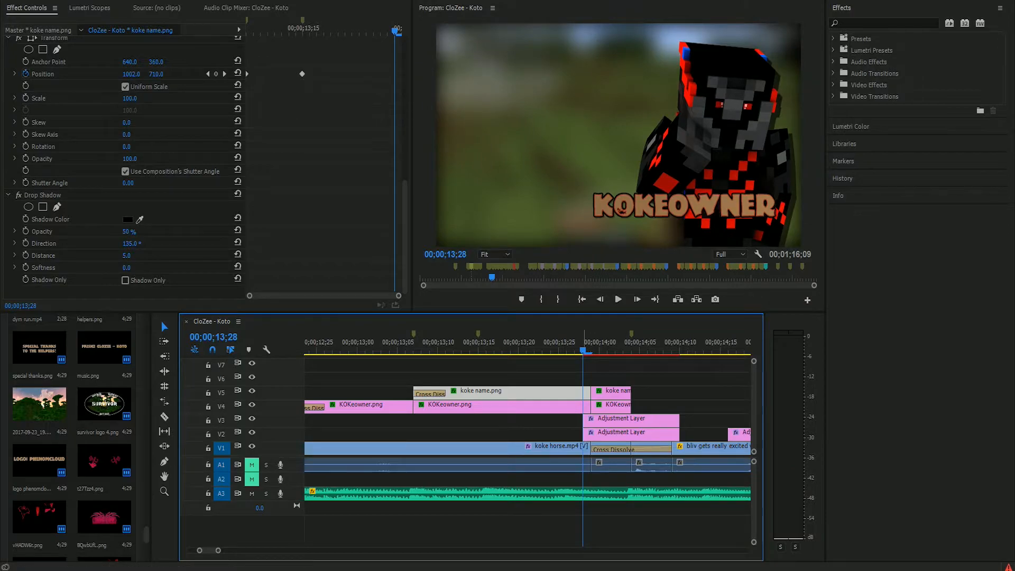
Step forward frame by frame from 00;00;13;28 through the zooming cross dissolve into the next gameplay clip
key("Right")
key("Right")
key("Right")
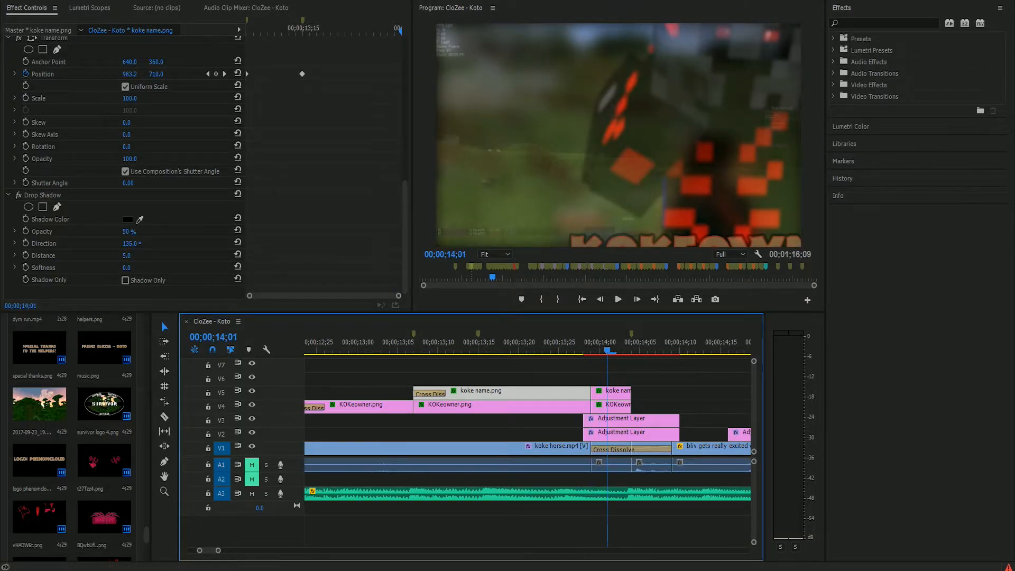
key("Right")
key("Right")
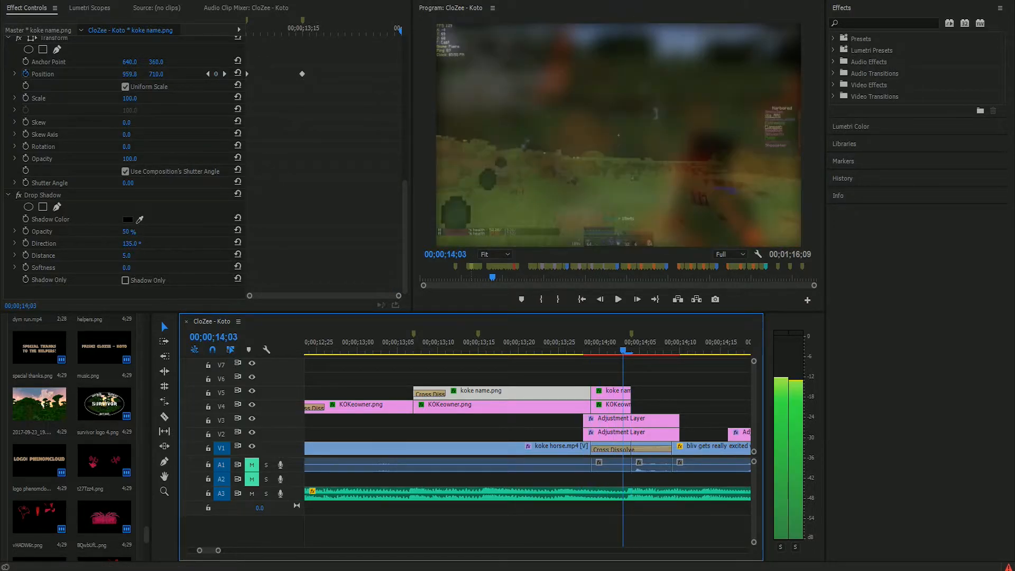
key("Right")
key("Right")
key("Right")
key("Right")
key("Right")
key("Right")
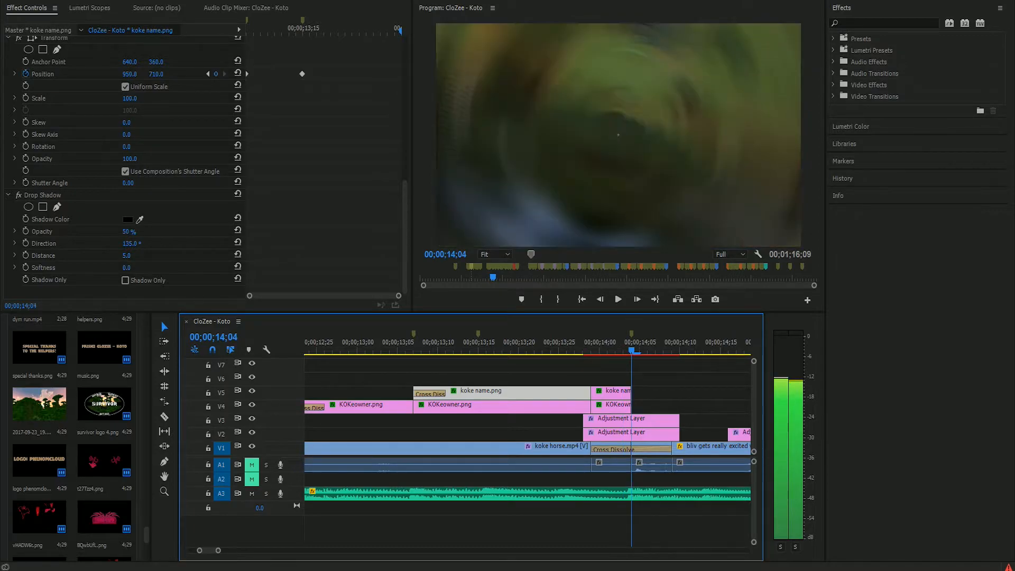
Rewind the zoom transition to its start and step through it again up to 00;00;14;09
key("Left")
key("Left")
key("Left")
key("Left")
key("Left")
key("Left")
key("Left")
key("Left")
key("Left")
key("Left")
key("Left")
key("Right")
key("Right")
key("Right")
key("Right")
key("Right")
key("Right")
key("Right")
key("Right")
key("Right")
key("Right")
key("Right")
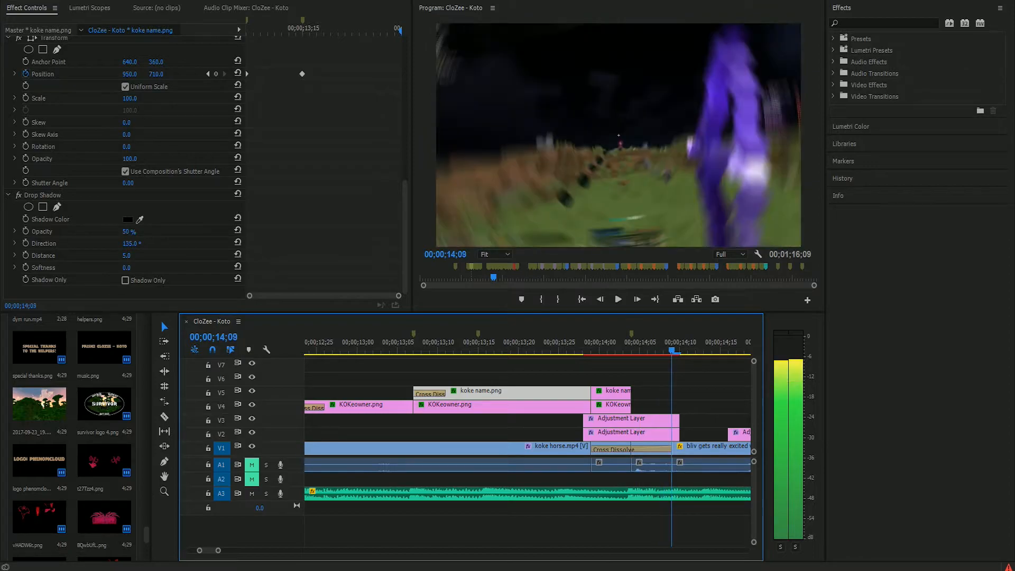
Step backward through the spin and dissolve to 00;00;14;00, and examine the character's enlargement up to 00;00;14;02
key("Left")
key("Left")
key("Left")
key("Left")
key("Left")
key("Right")
key("Right")
key("Left")
key("Left")
key("Left")
key("Left")
key("Left")
key("Left")
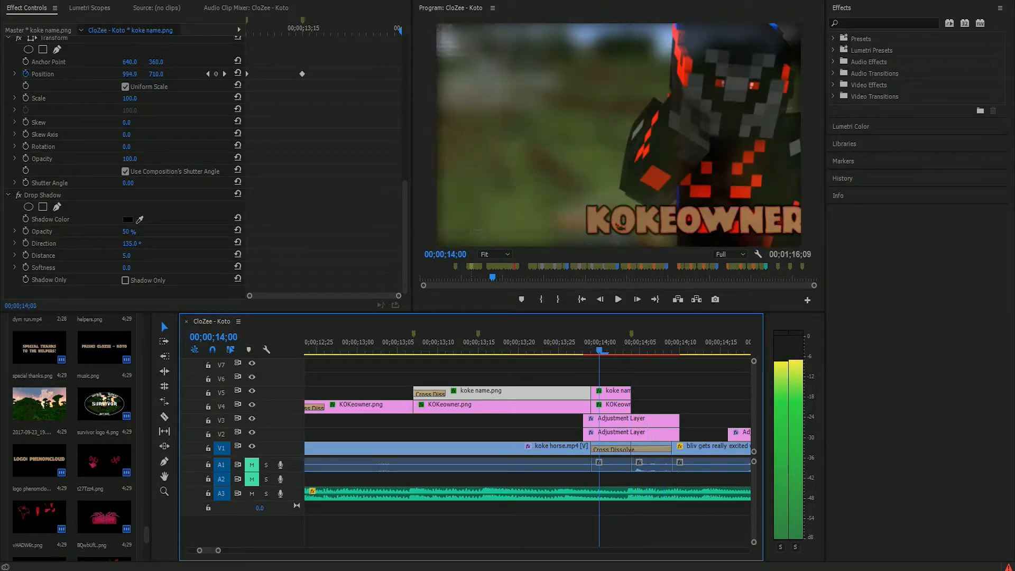
key("Right")
key("Right")
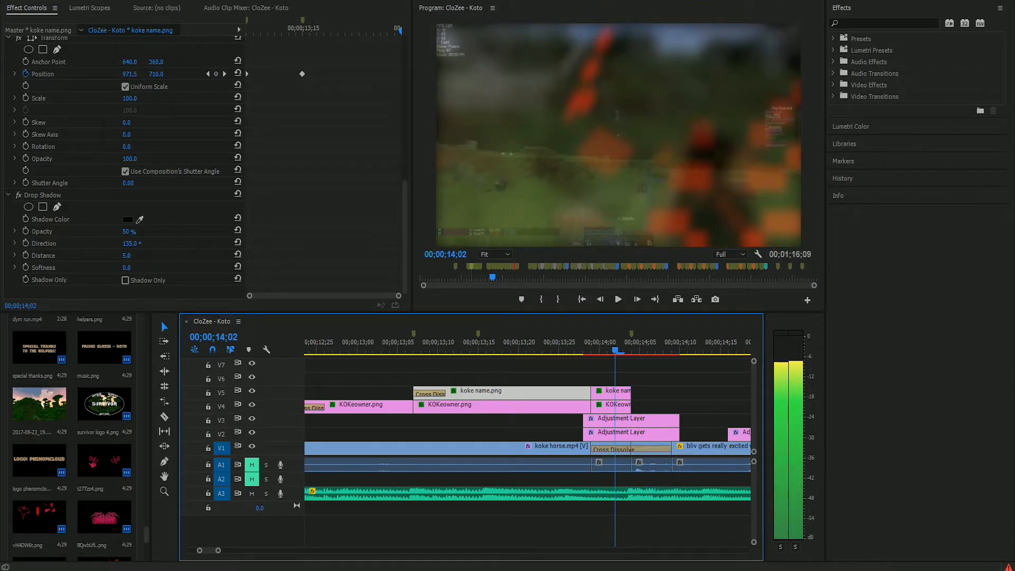
Compare the transition's outgoing and incoming frames by stepping across them repeatedly, stopping at 00;00;14;01
key("Left")
key("Left")
key("Left")
key("Right")
key("Right")
key("Right")
key("Right")
key("Right")
key("Right")
key("Right")
key("Right")
key("Right")
key("Right")
key("Left")
key("Left")
key("Left")
key("Left")
key("Left")
key("Left")
key("Left")
key("Left")
key("Left")
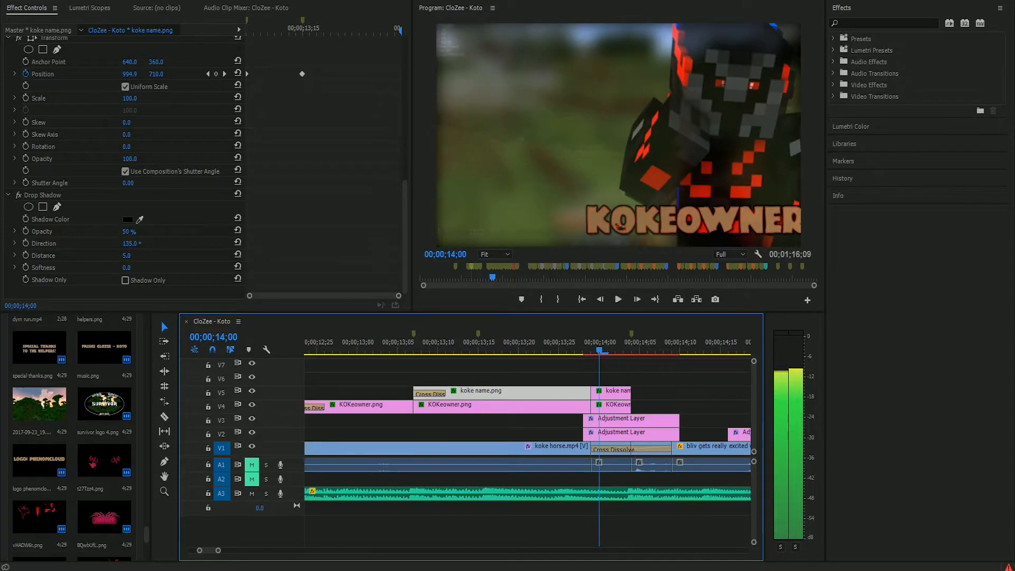
key("Right")
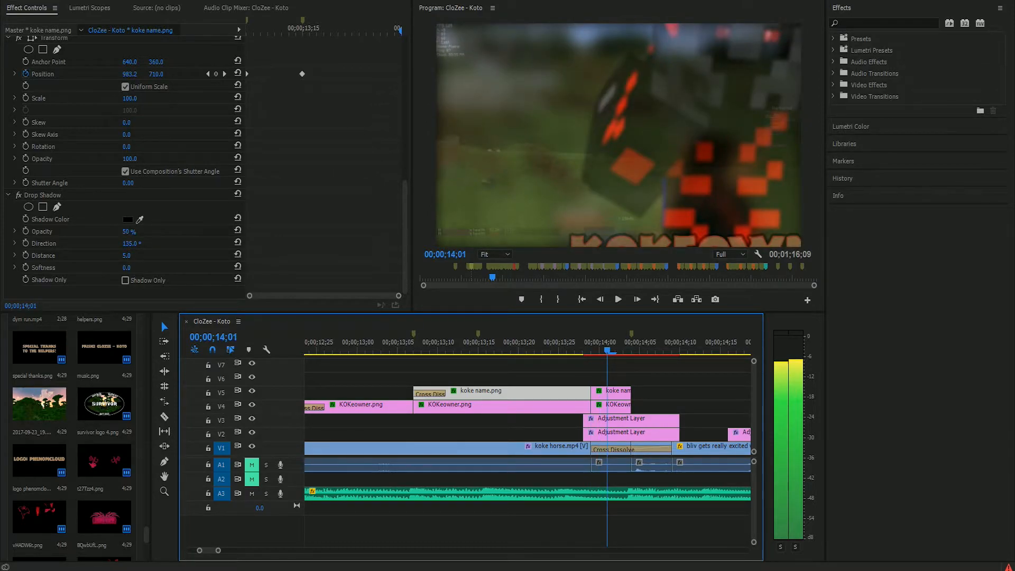
Examine the Scale and Opacity keyframes of the short second koke name.png clip at 00;00;14;00, and scrub to 00;00;14;10
key("space")
left_click_drag(340, 31, 277, 31)
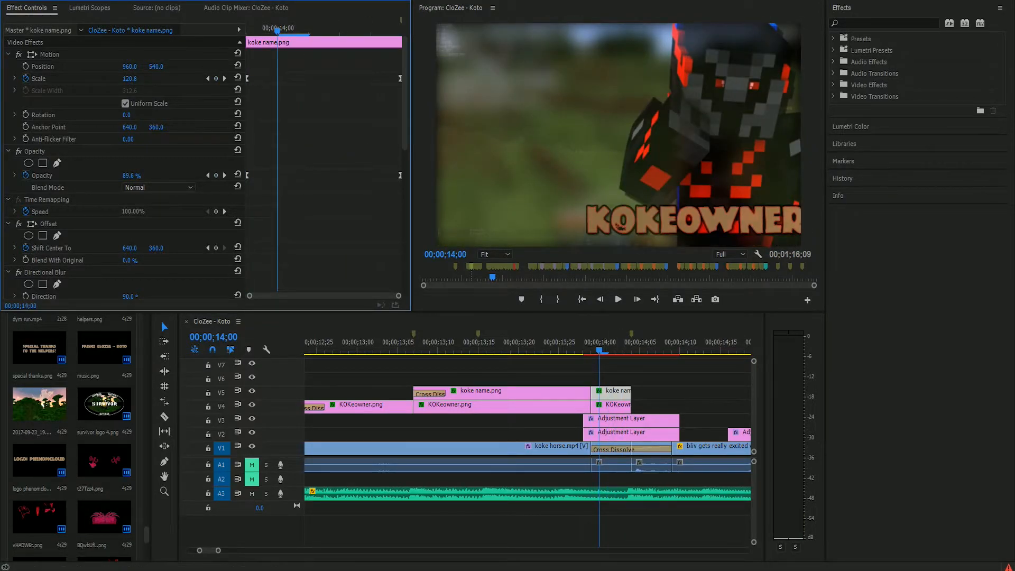
left_click_drag(599, 350, 679, 350)
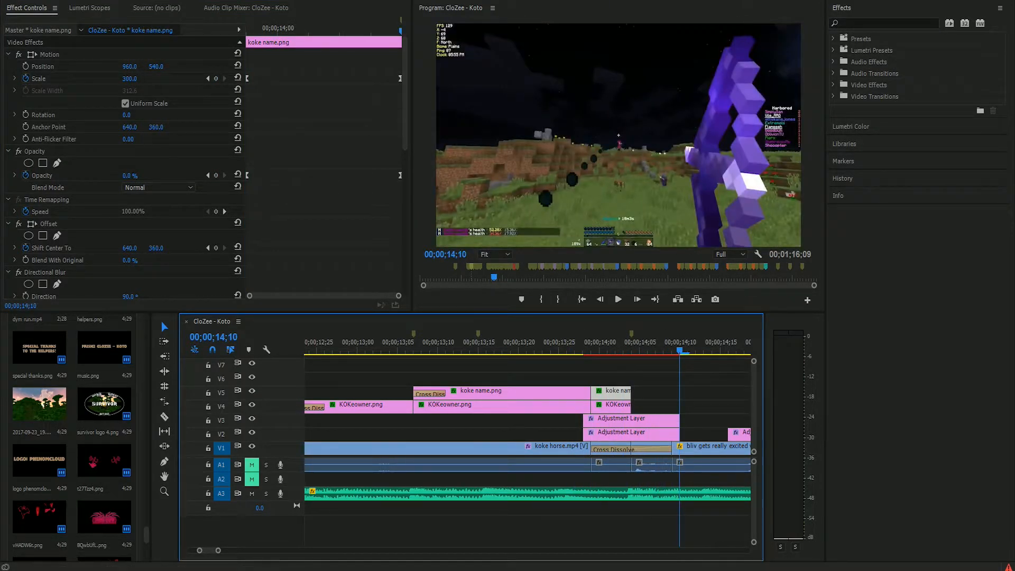
Play the sequence past the transition, and replay the whole KOKeowner introduction from about 00;00;12;00 to 00;00;15;02
key("minus")
key("minus")
key("minus")
key("space")
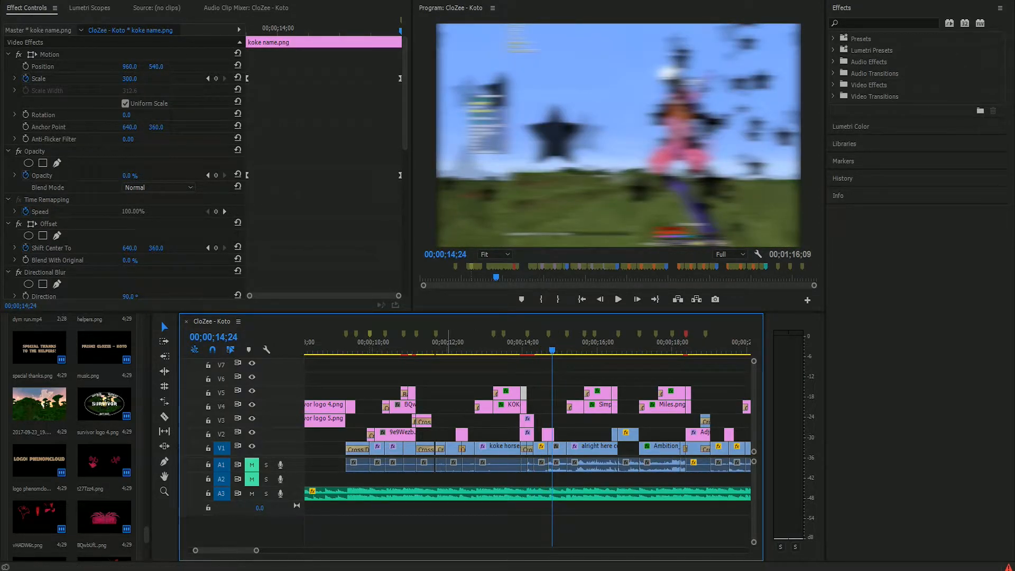
left_click(451, 343)
key("space")
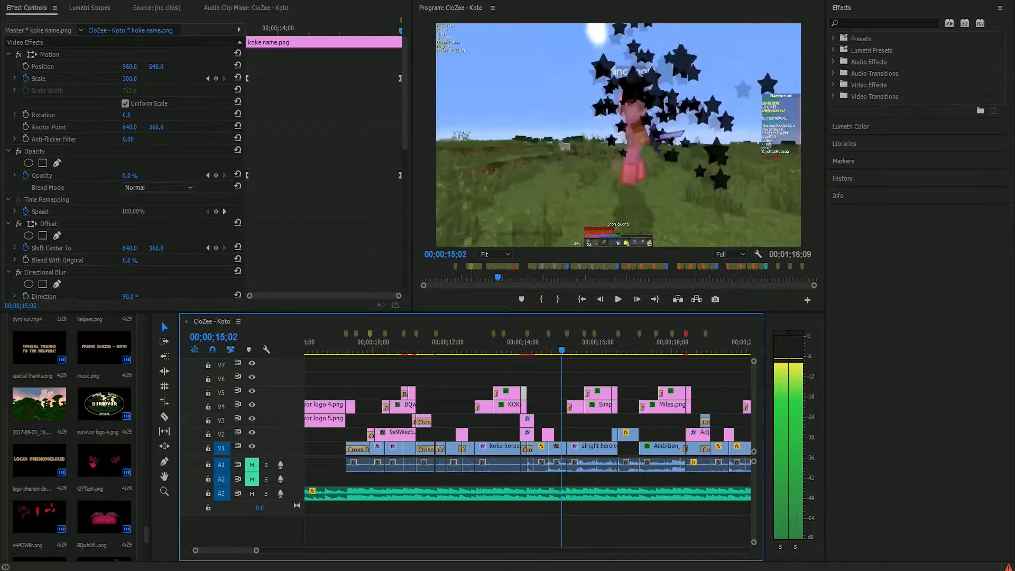
Scrub across the neighbouring player introductions to 00;00;16;28 and on into the Miles.png introduction to compare their animations
left_click_drag(600, 349, 444, 348)
left_click_drag(587, 349, 633, 348)
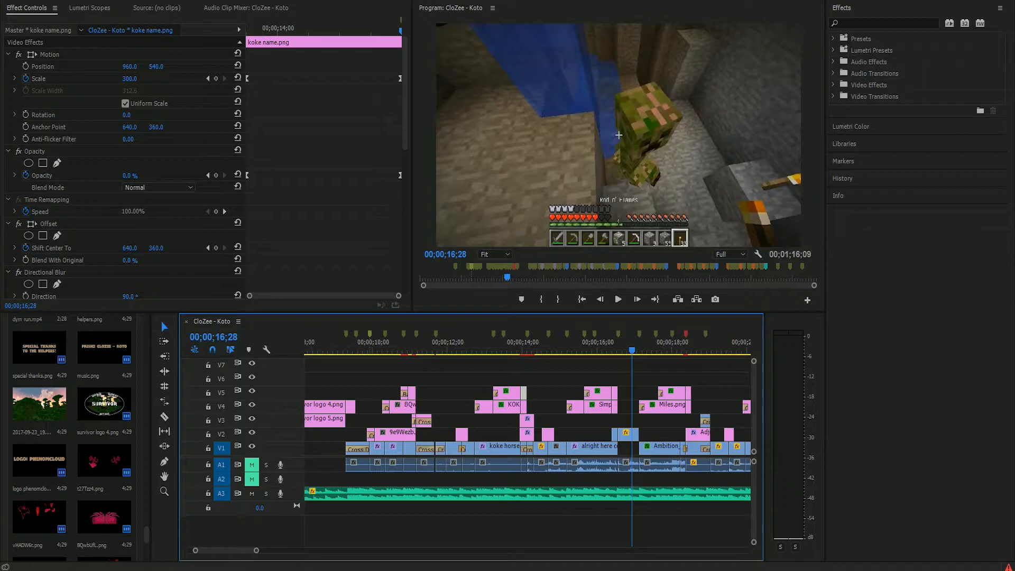
key("equal")
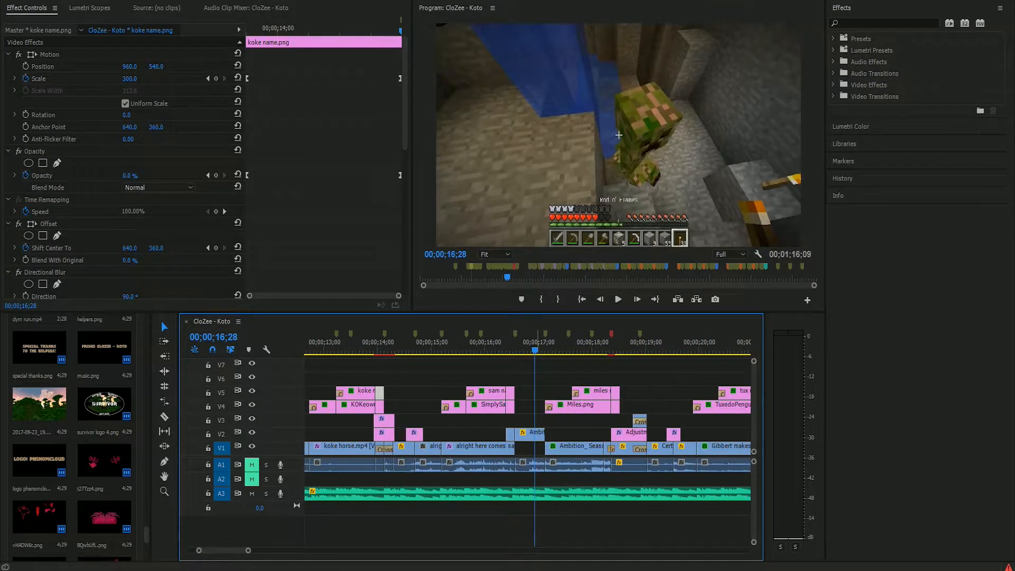
left_click_drag(534, 349, 589, 348)
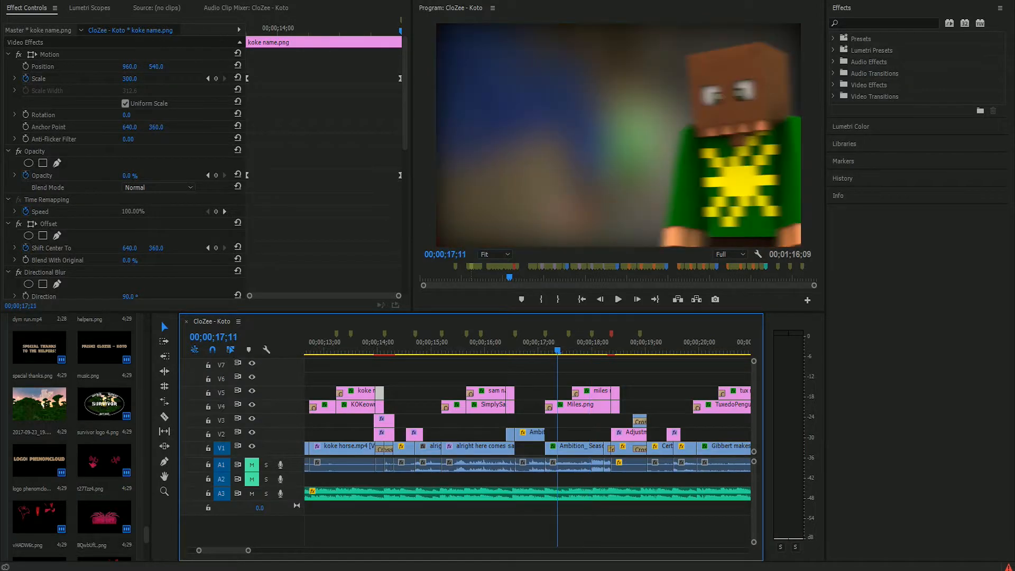
Play the Miles introduction into the jungle clip, and return to 00;00;18;16 to examine the transition between them
left_click(618, 299)
left_click(618, 300)
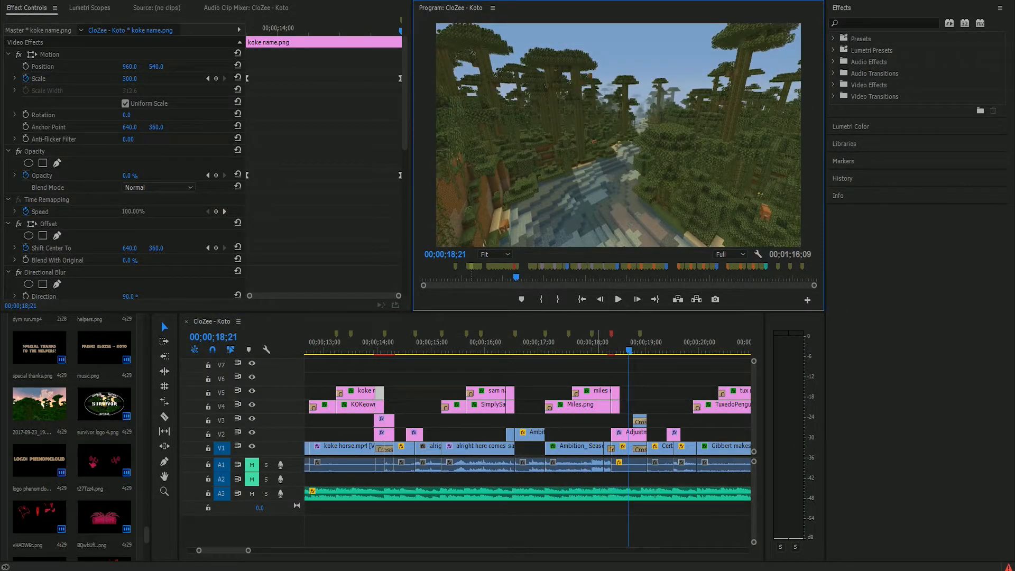
left_click(605, 349)
key("space")
key("space")
key("Right")
key("Right")
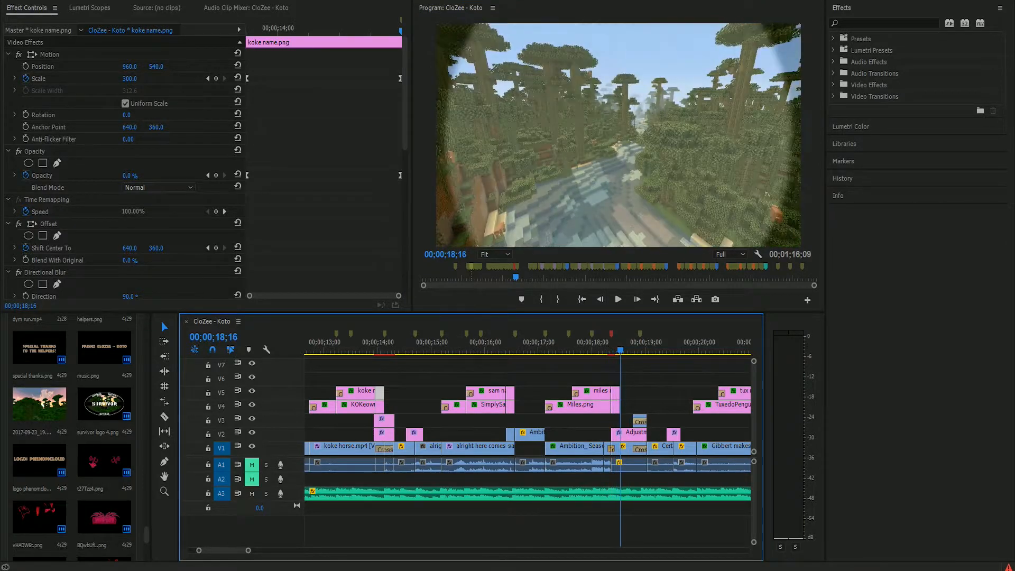
Step through the end of the Miles transition to 00;00;18;20, and return to its start at 00;00;18;10
key("Right")
key("Right")
key("Right")
key("Right")
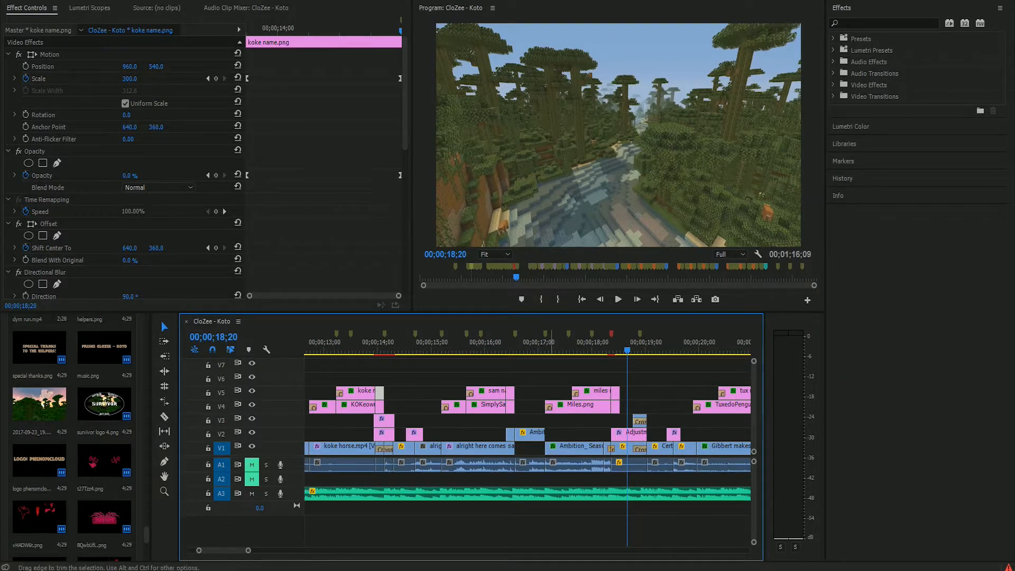
scroll(529, 423, "down", 3)
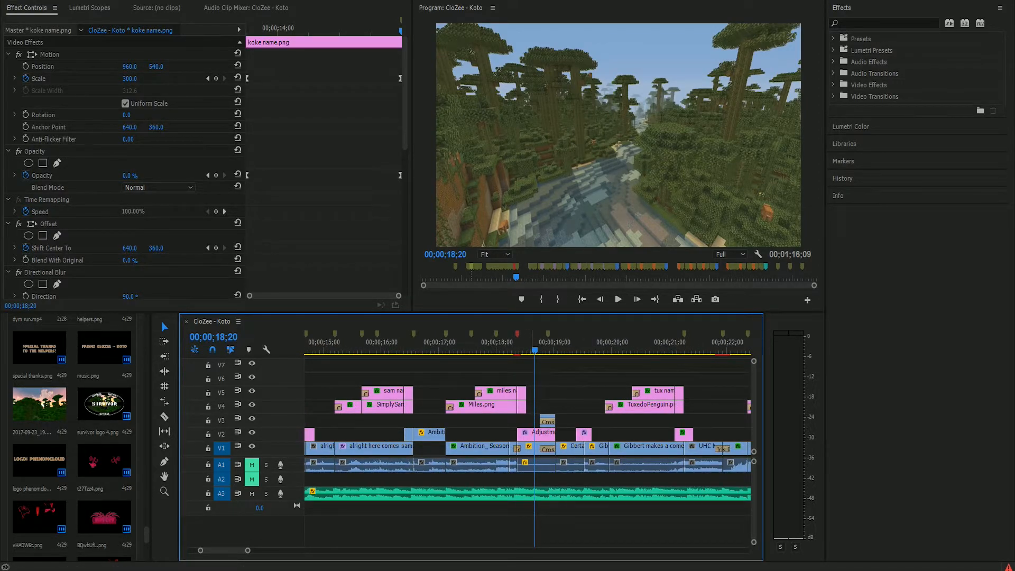
mouse_move(534, 346)
left_mouse_down()
mouse_move(490, 346)
mouse_move(534, 346)
left_mouse_up()
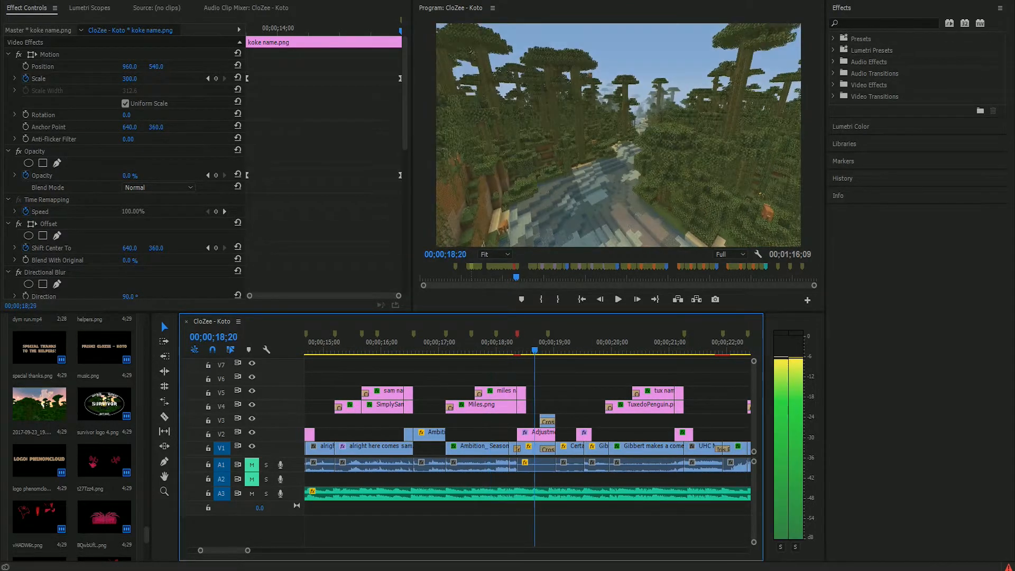
mouse_move(248, 550)
left_mouse_down()
mouse_move(257, 551)
mouse_move(235, 550)
left_mouse_up()
left_click_drag(489, 346, 499, 347)
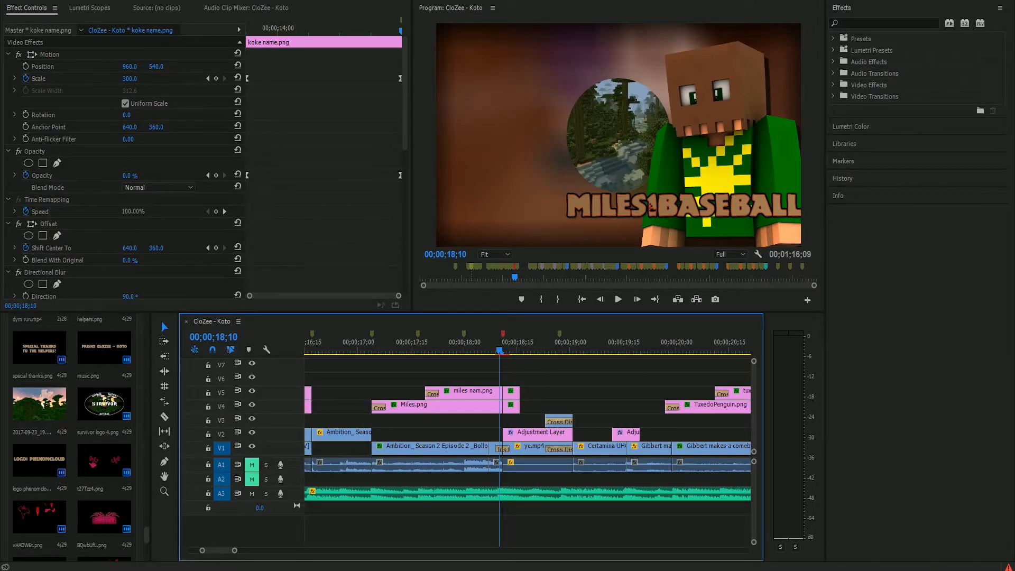
Examine the Brightness & Contrast mask keyframes of the adjustment layer over the Miles transition between 00;00;18;11 and 00;00;18;13
key("Right")
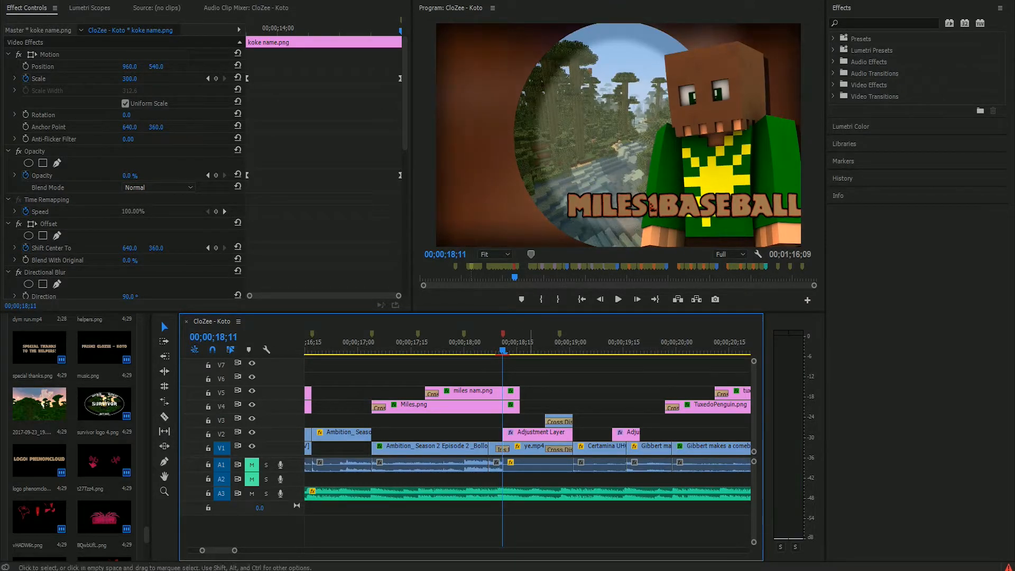
left_click(538, 433)
scroll(206, 174, "down", 3)
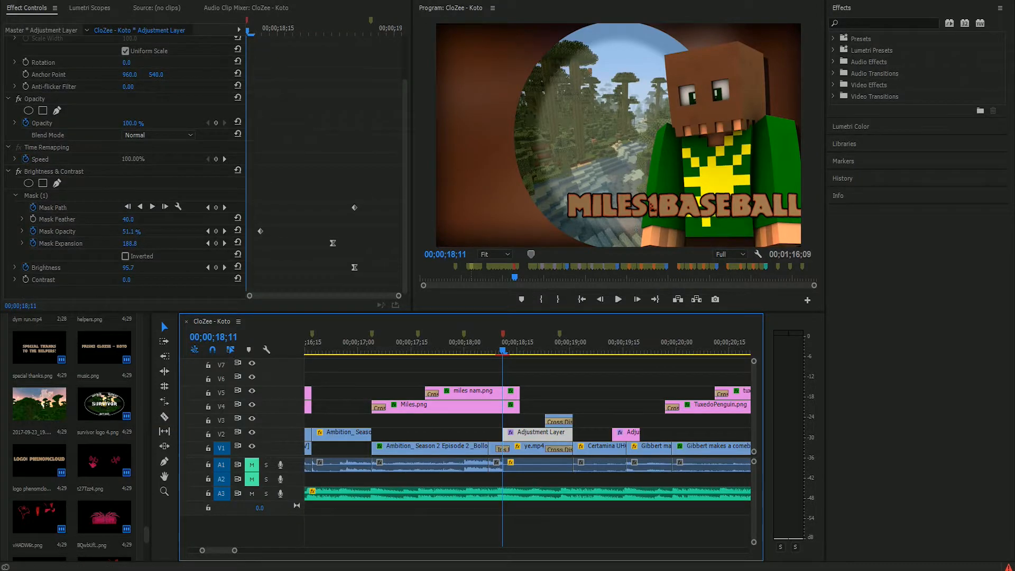
key("Right")
key("Right")
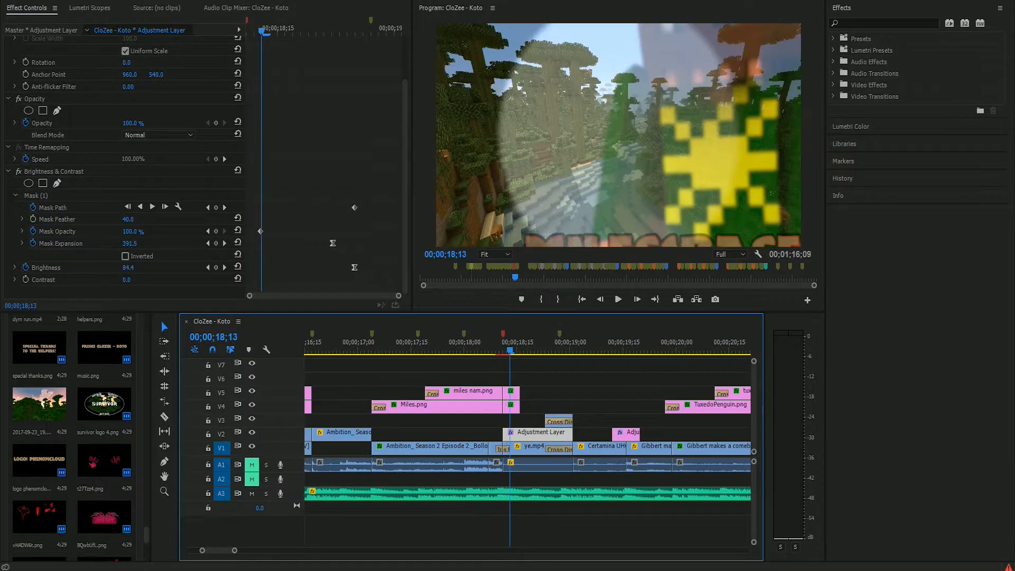
key("Left")
key("Right")
key("Left")
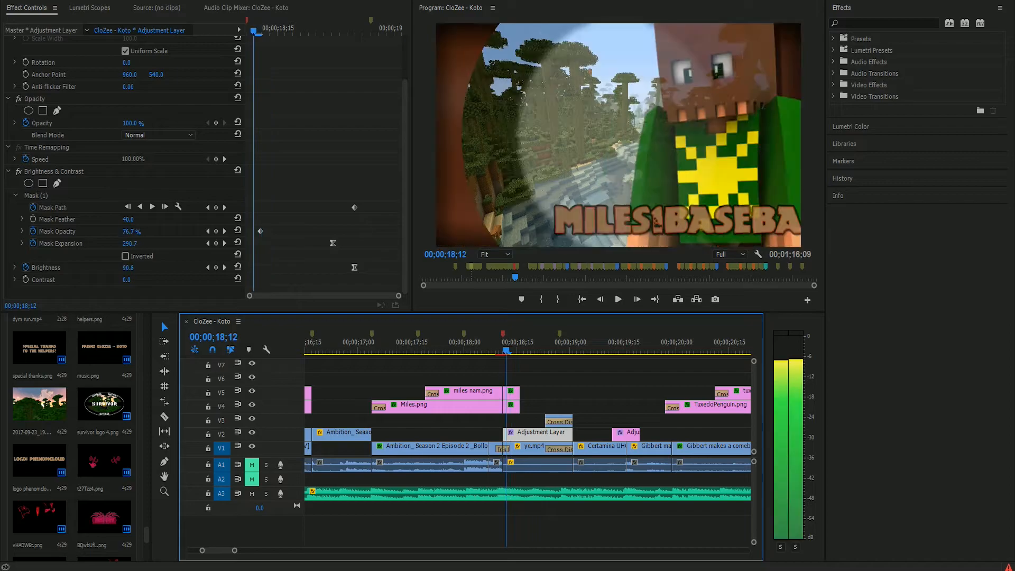
Step through the rest of the adjustment layer's mask and brightness animation to 00;00;18;26, and return to 00;00;18;23
key("Right")
key("Right")
key("Right")
key("Right")
key("Right")
key("Right")
key("Right")
key("Right")
key("Right")
key("Right")
key("Right")
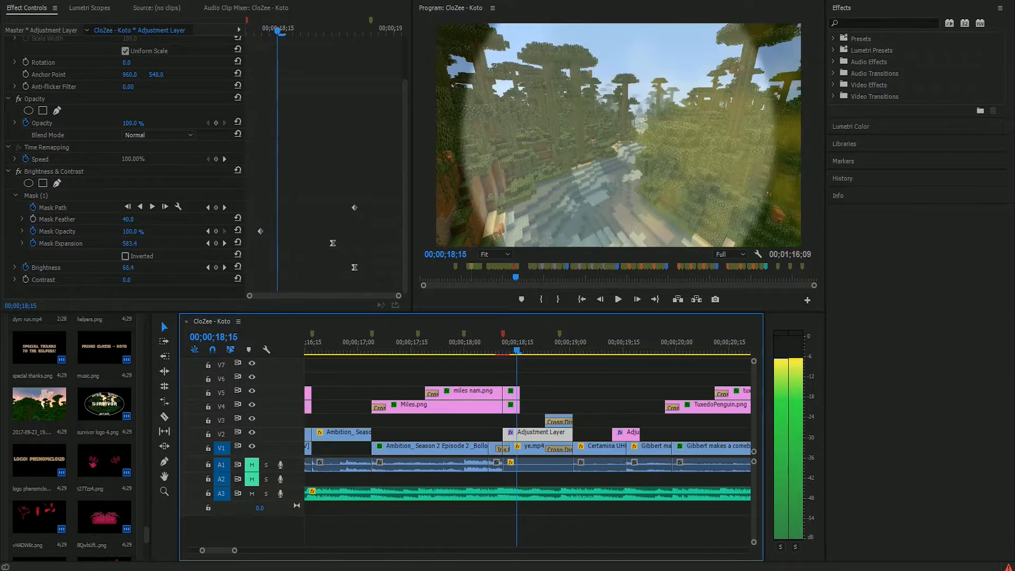
key("Right")
key("Right")
key("Right")
key("Right")
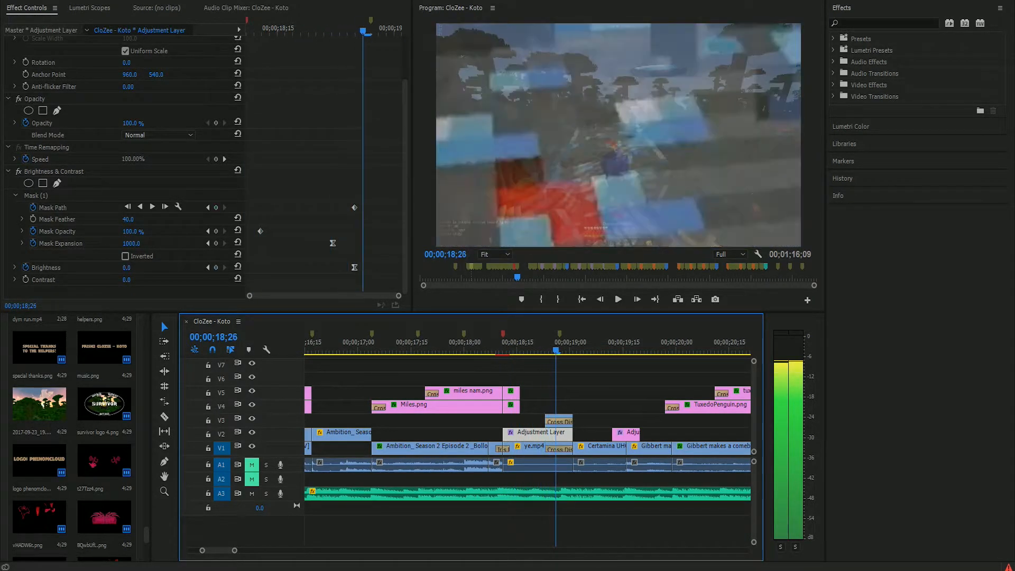
key("Left")
key("Left")
key("Left")
key("Left")
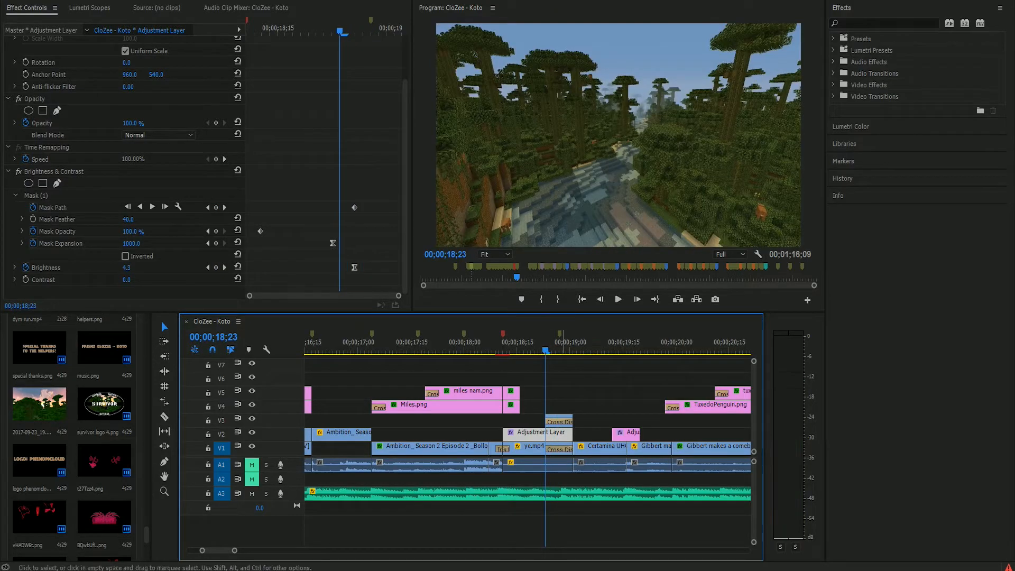
Examine the Scale animation of the short Certamina UHC clip on V3, stepping back and forth through its zoom to 00;00;19;00
left_click(563, 418)
key("space")
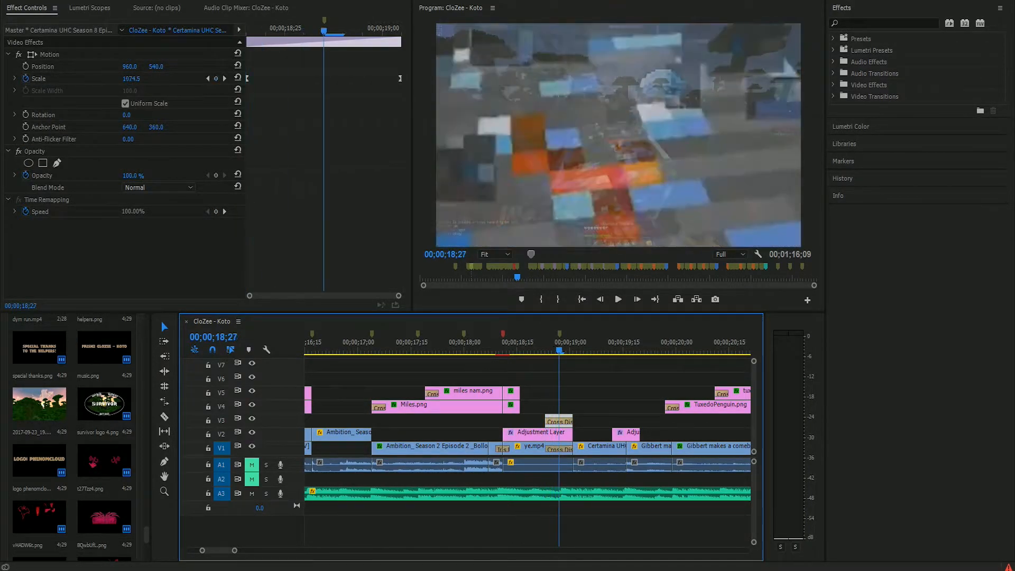
key("space")
key("Right")
key("Right")
key("Right")
key("Right")
key("Right")
key("Right")
key("Right")
key("Left")
key("Left")
key("Left")
key("Left")
key("Left")
key("Left")
key("Right")
key("Right")
key("Right")
key("Right")
key("Right")
key("Right")
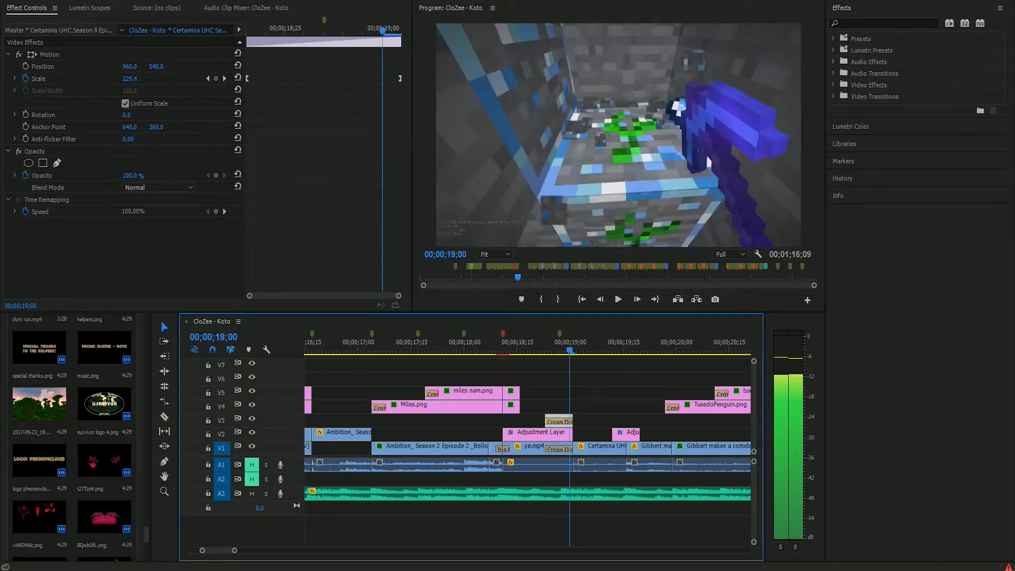
Step forward to the white flash at 00;00;19;16, and play on into the TuxedoPenguin.png introduction at 00;00;20;11
key("Right")
key("Right")
key("Right")
key("Right")
key("Right")
key("Right")
key("Right")
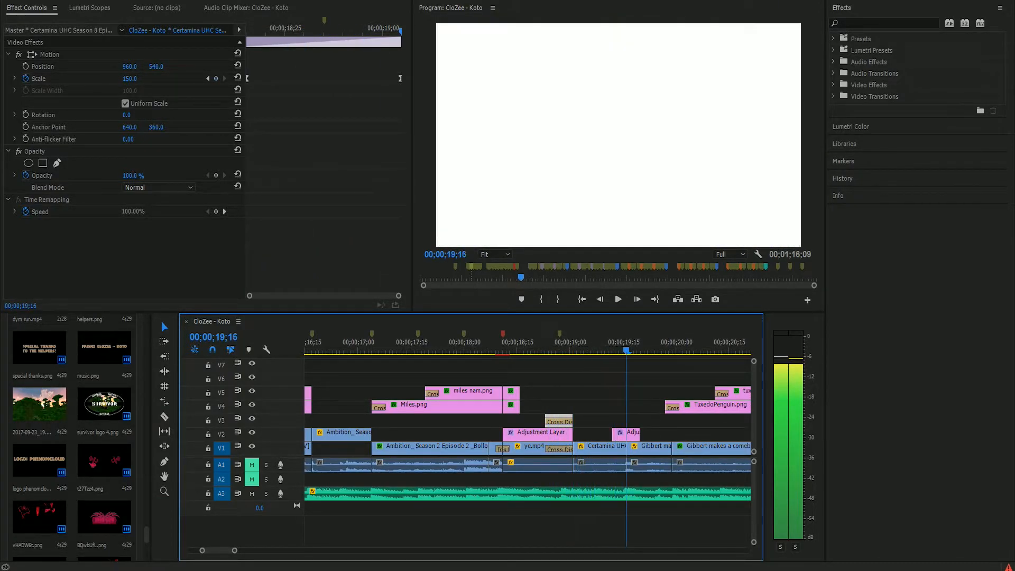
key("minus")
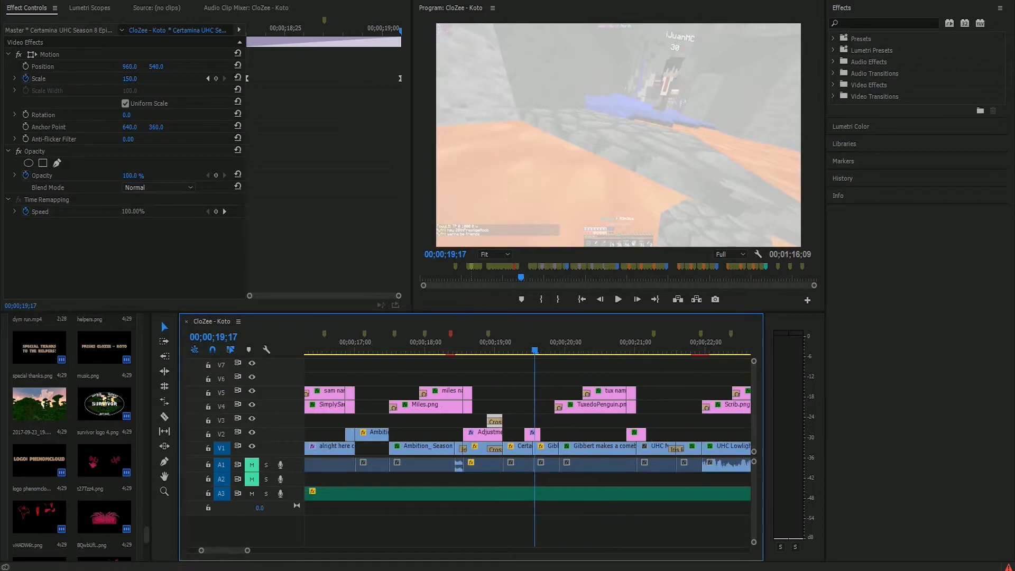
key("equal")
key("equal")
key("space")
key("space")
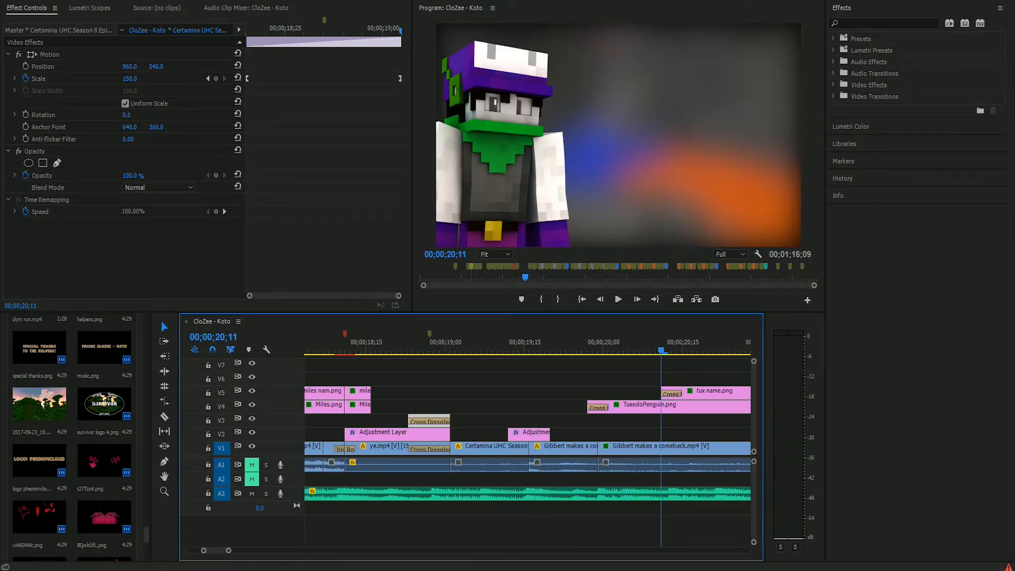
Play on past the Marc.png introduction, and replay the transition into the Just some kills.mp4 clip from 00;00;26;14 to 00;00;26;26
key("minus")
key("minus")
key("space")
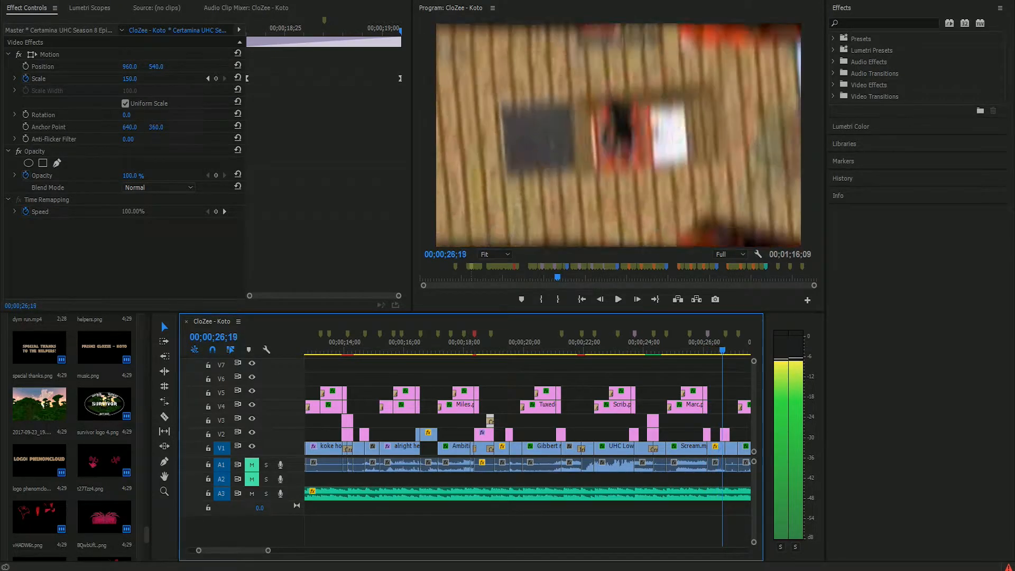
key("space")
key("equal")
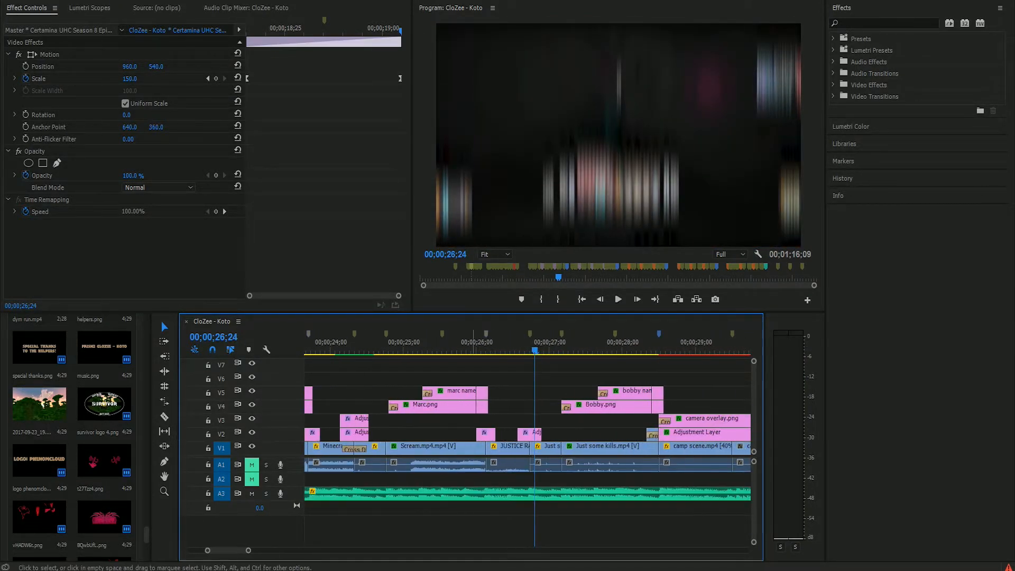
left_click_drag(504, 342, 510, 343)
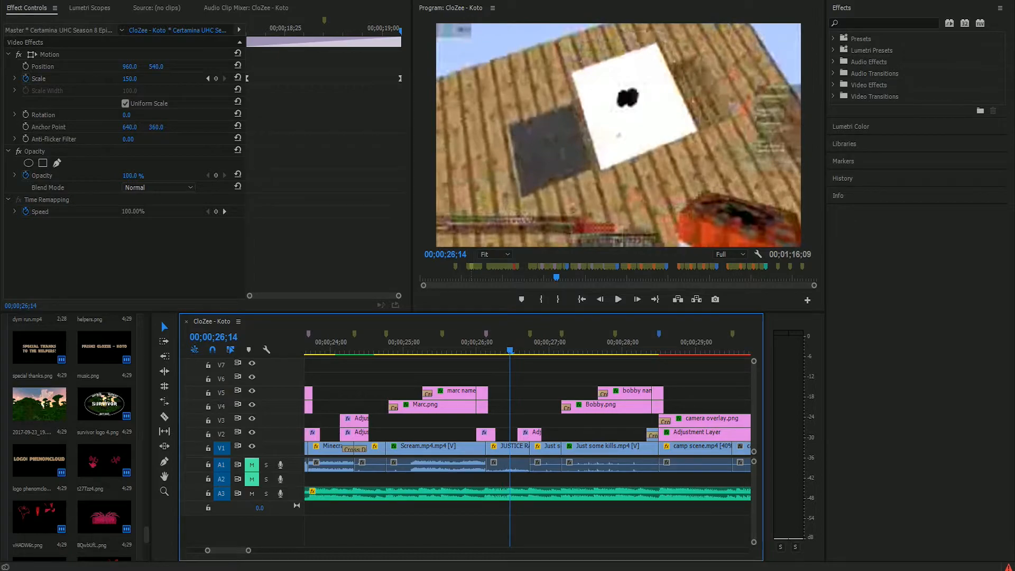
key("space")
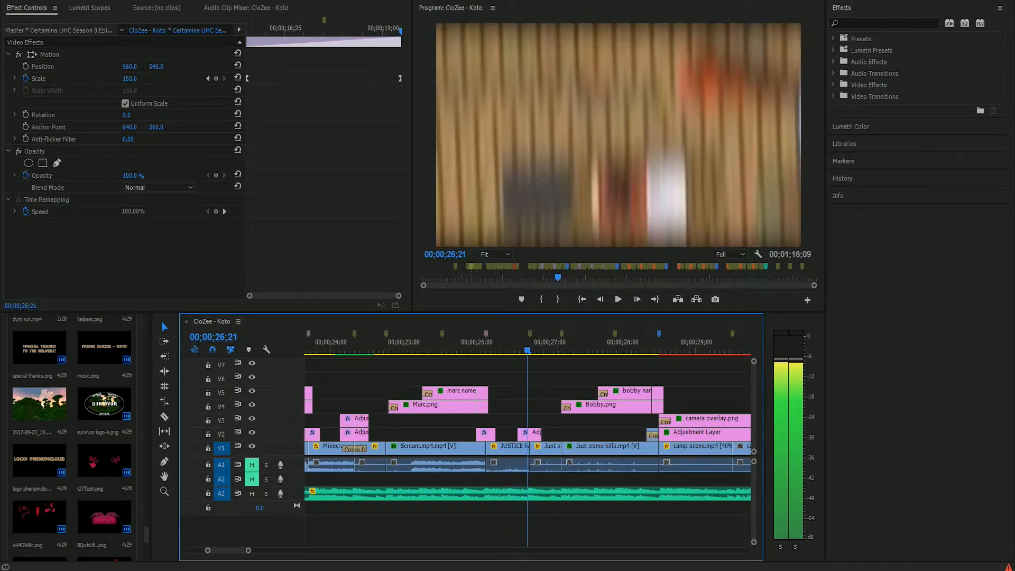
key("space")
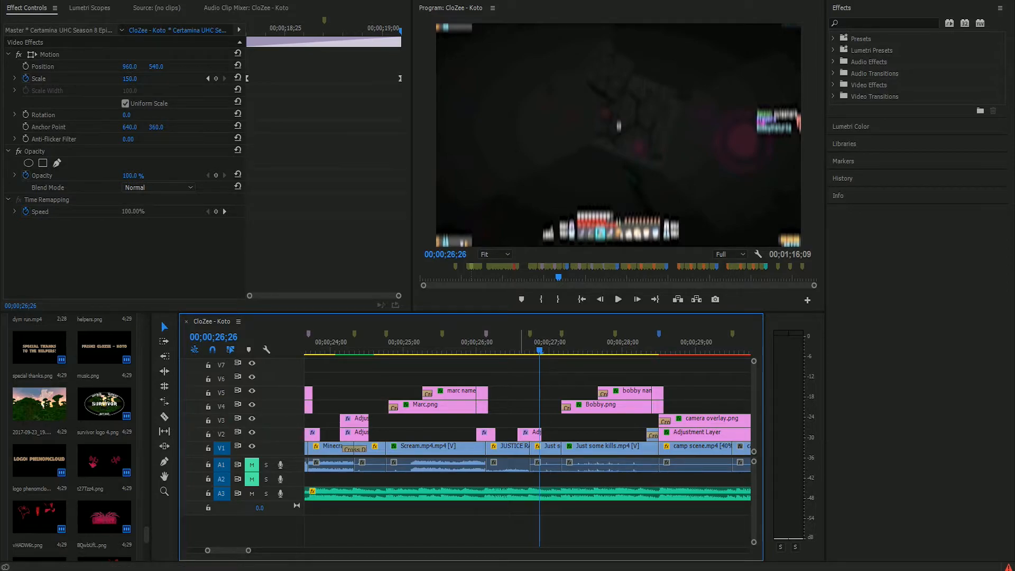
Add a Cross Dissolve between JUSTICE RAINS FROM ABOVE.3gp and Just some kills.mp4 with a duration of 4 frames
left_click(833, 97)
left_click(839, 120)
left_click(882, 142)
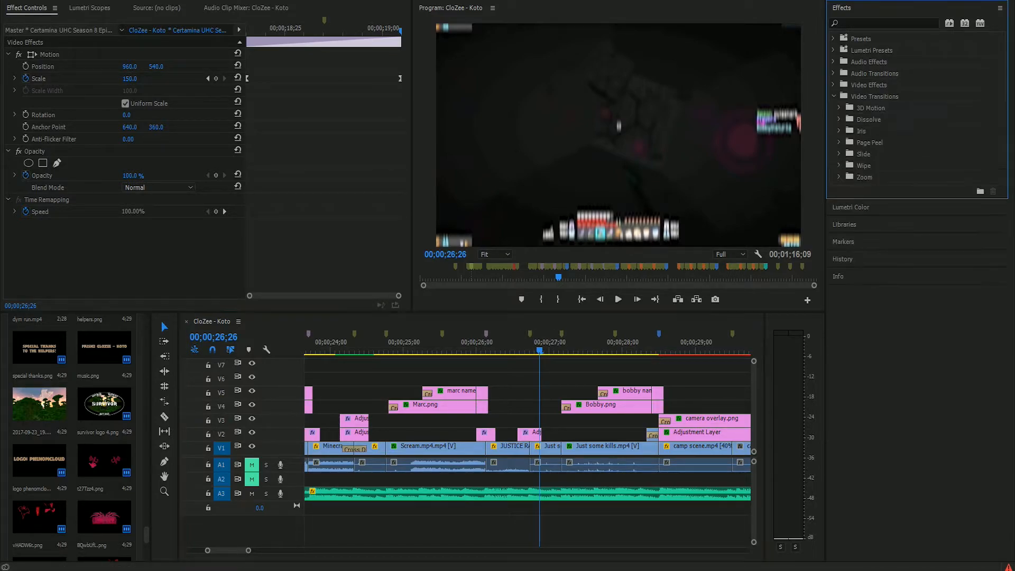
left_click_drag(522, 448, 530, 448)
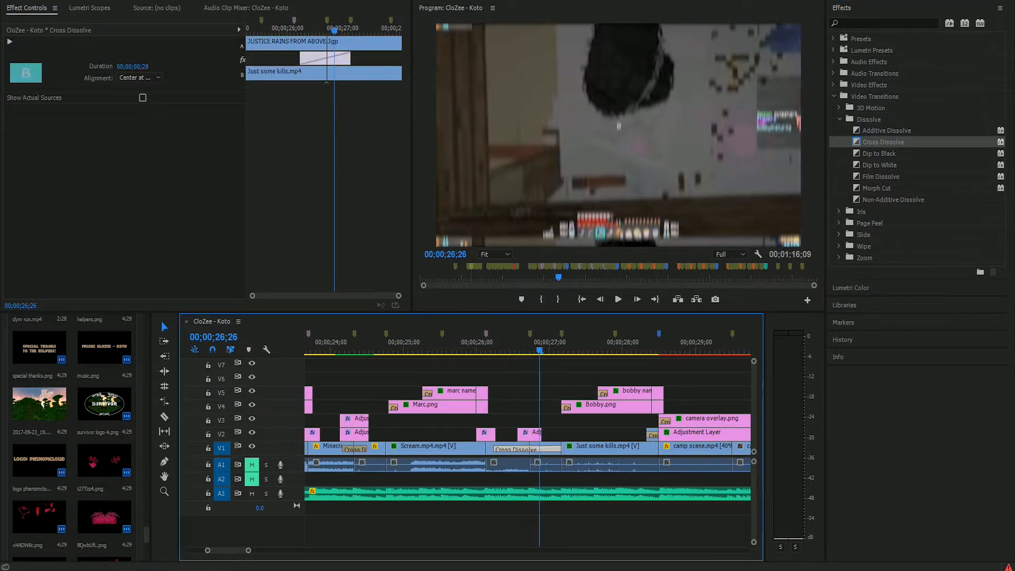
left_click(133, 66)
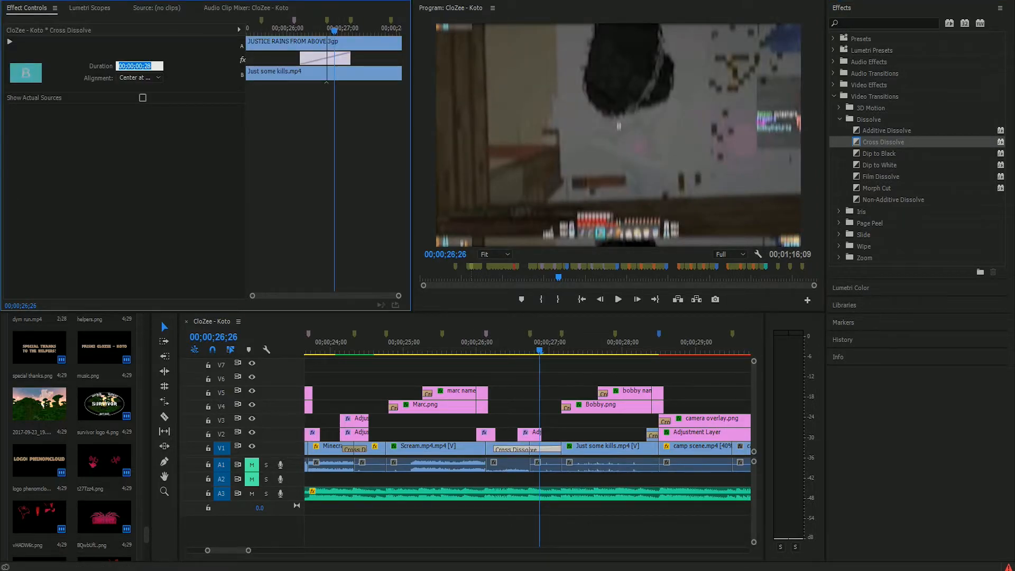
type("4")
key("Return")
Step back and forth through the new Cross Dissolve between 00;00;26;20 and 00;00;27;00 to check the blended transition
left_click_drag(517, 343, 542, 342)
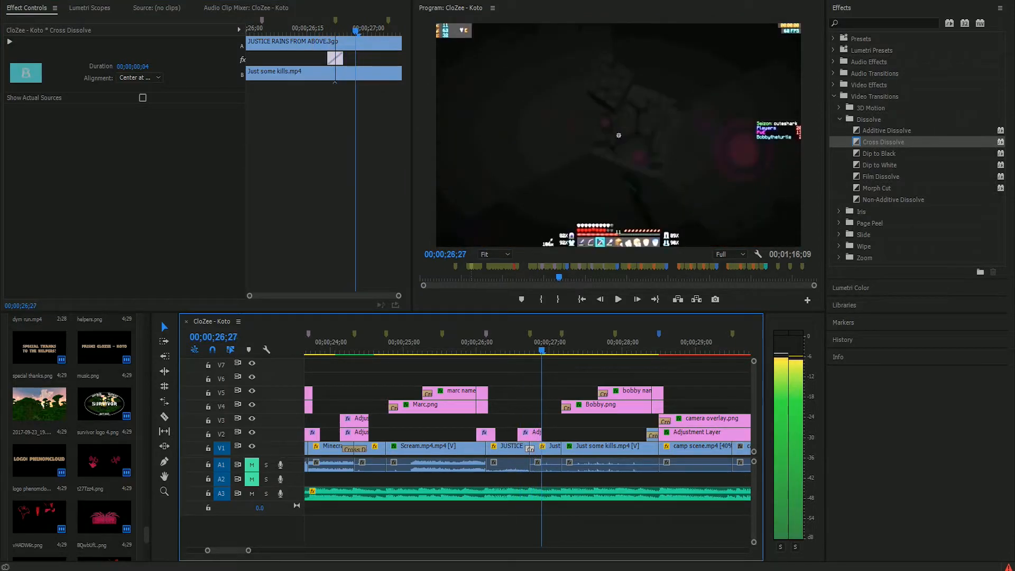
key("Left")
key("Left")
key("Left")
key("Left")
key("Left")
key("Left")
key("Left")
key("Left")
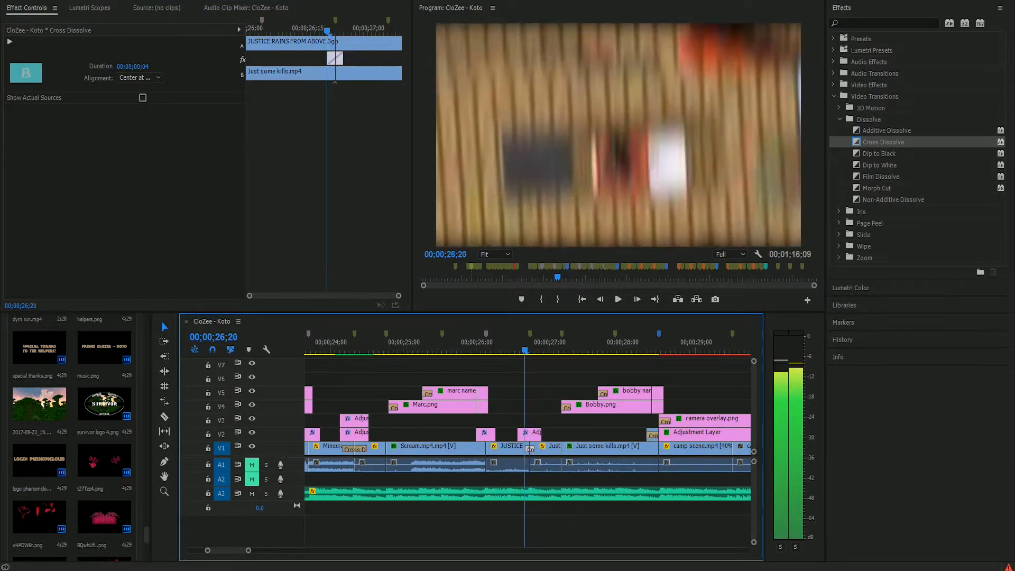
key("Right")
key("Right")
key("Right")
key("Right")
key("Right")
key("Right")
key("Right")
key("Right")
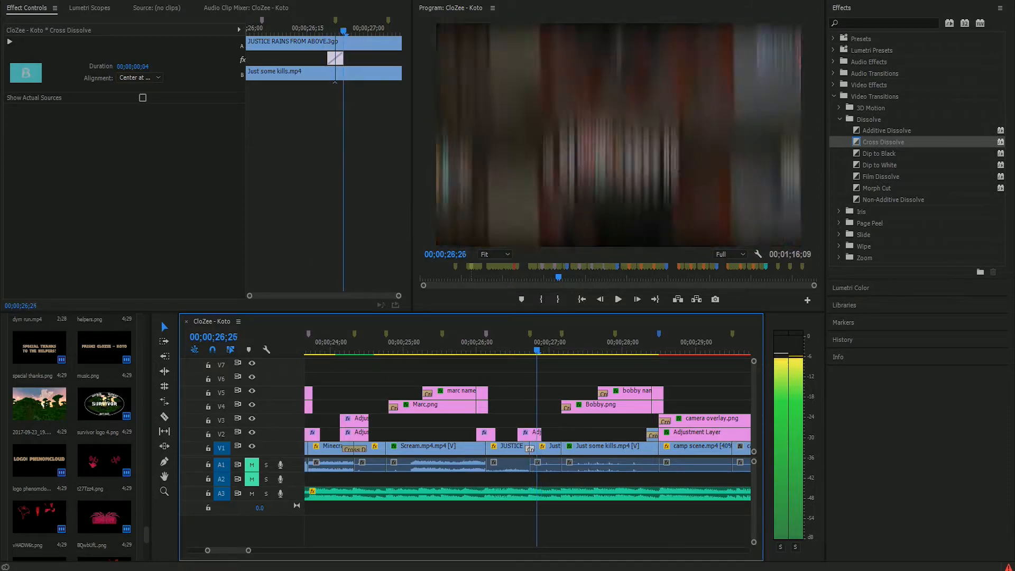
key("Right")
key("Right")
key("Right")
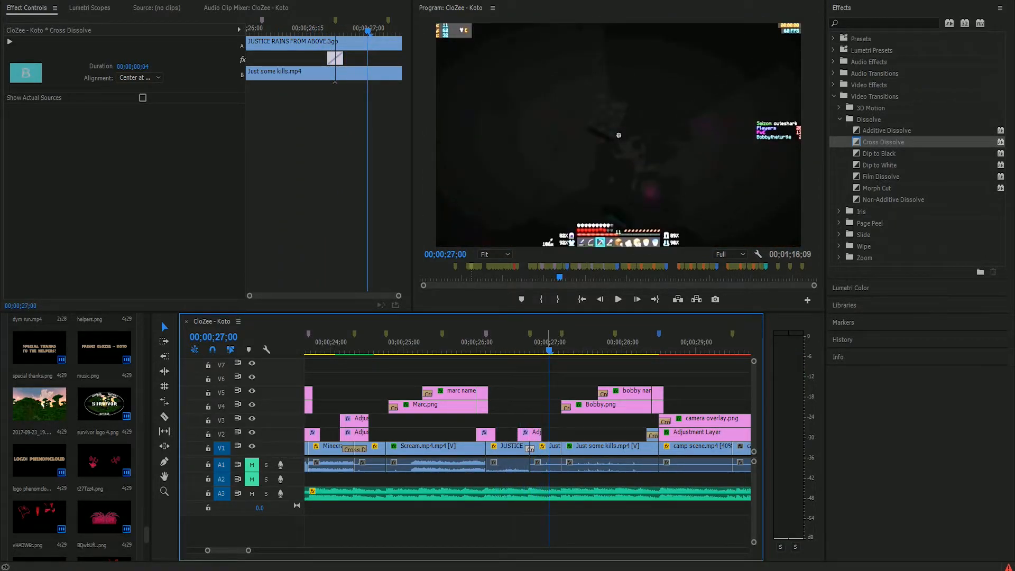
key("Left")
key("Left")
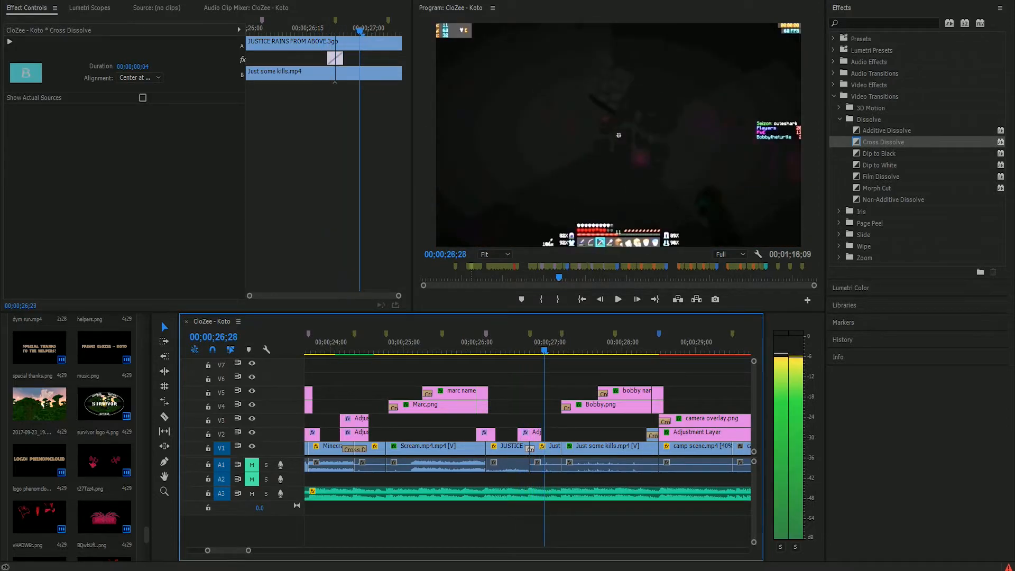
Play the sequence into the Bobby.png introduction at 00;00;28;00, and look over the surrounding part of the timeline
key("space")
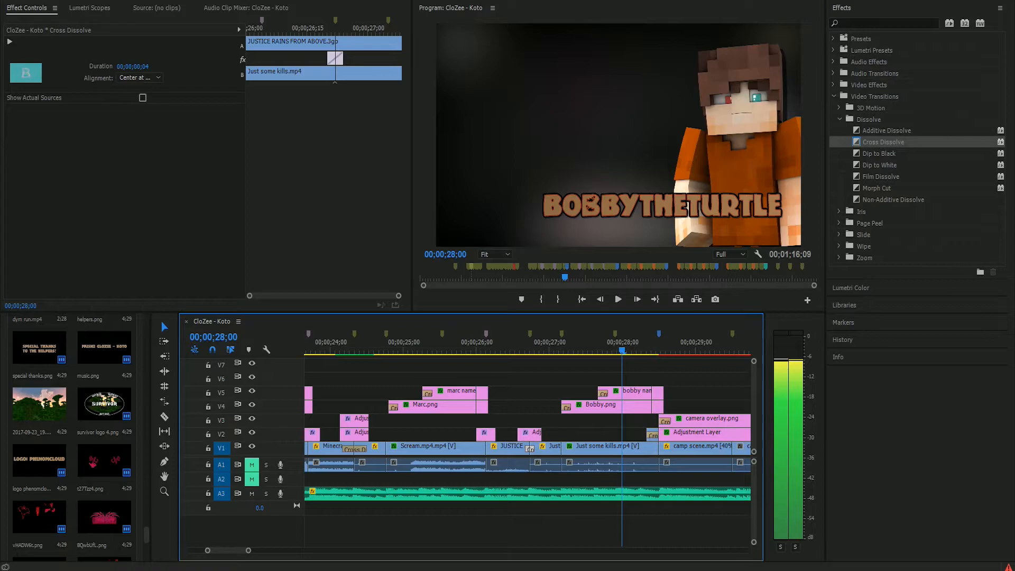
key("minus")
key("minus")
key("minus")
key("minus")
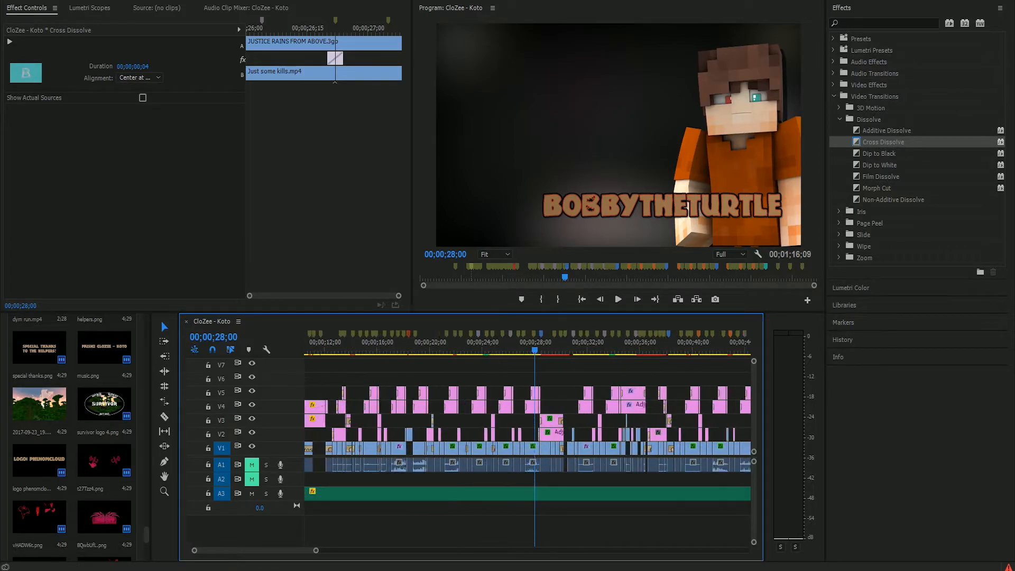
key("equal")
key("equal")
key("equal")
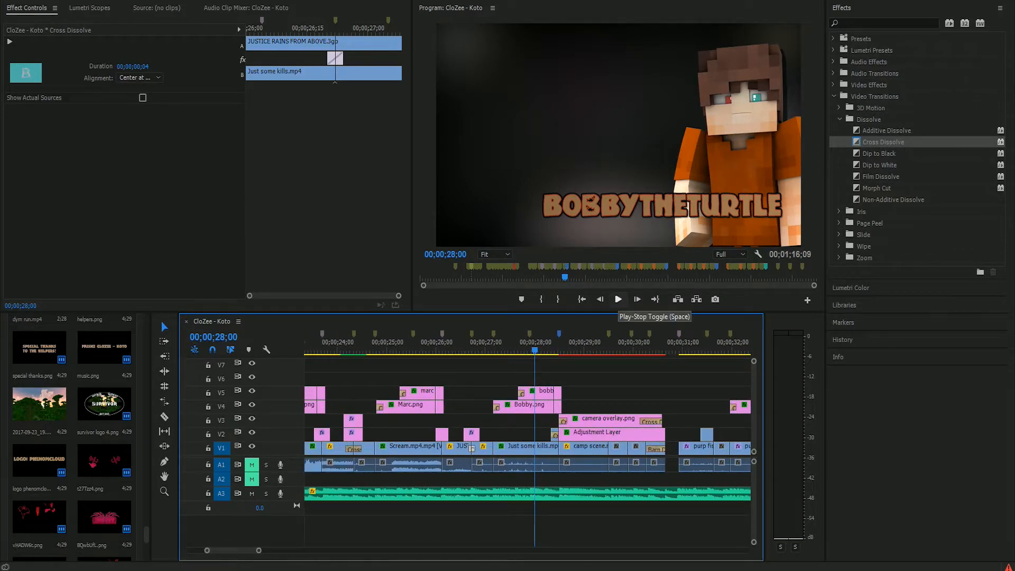
key("minus")
key("minus")
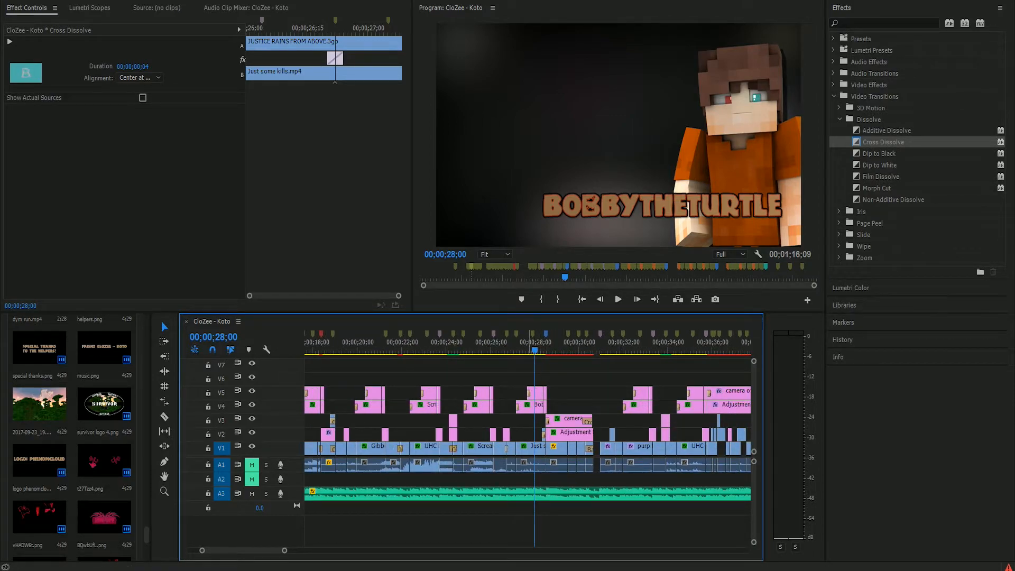
Play into the camp scene with the camera overlay, and move to 00;00;29;14 within it
left_click(504, 344)
left_click(618, 299)
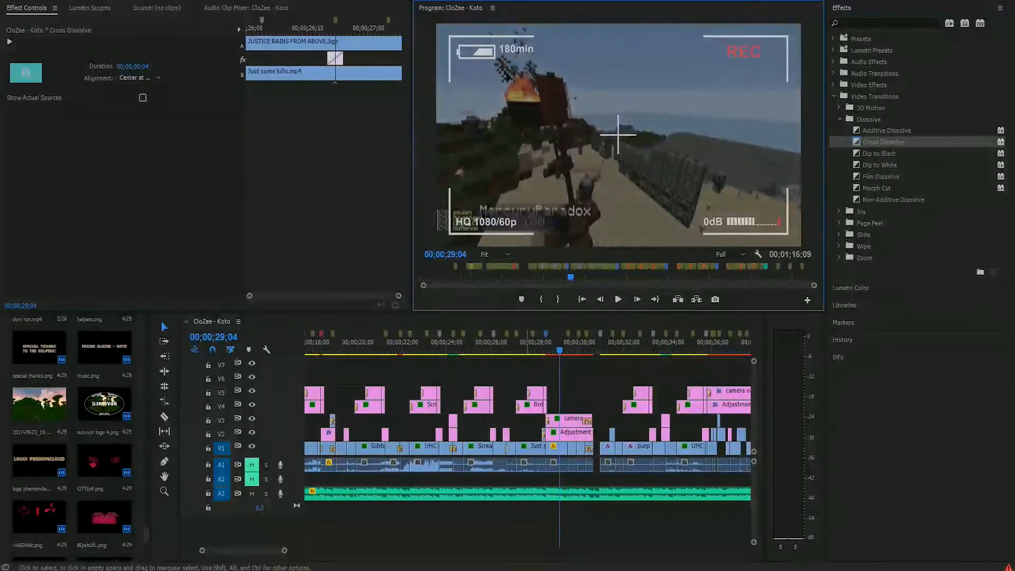
left_click(161, 322)
left_click(567, 344)
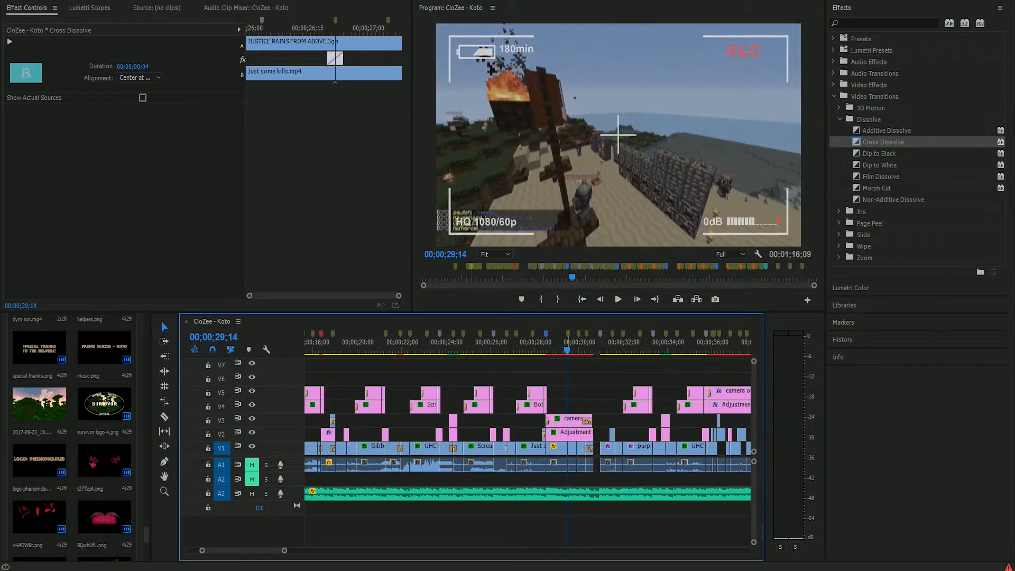
Replay the run-up to the camp scene from 00;00;28;11, and again from 00;00;25;16 up to 00;00;30;10
left_click(543, 342)
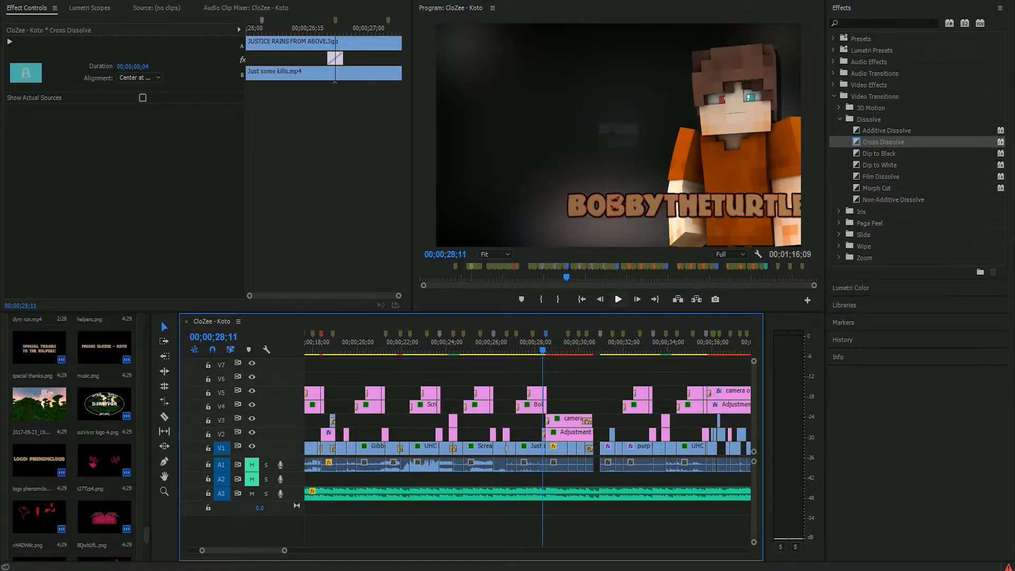
left_click(618, 299)
key("space")
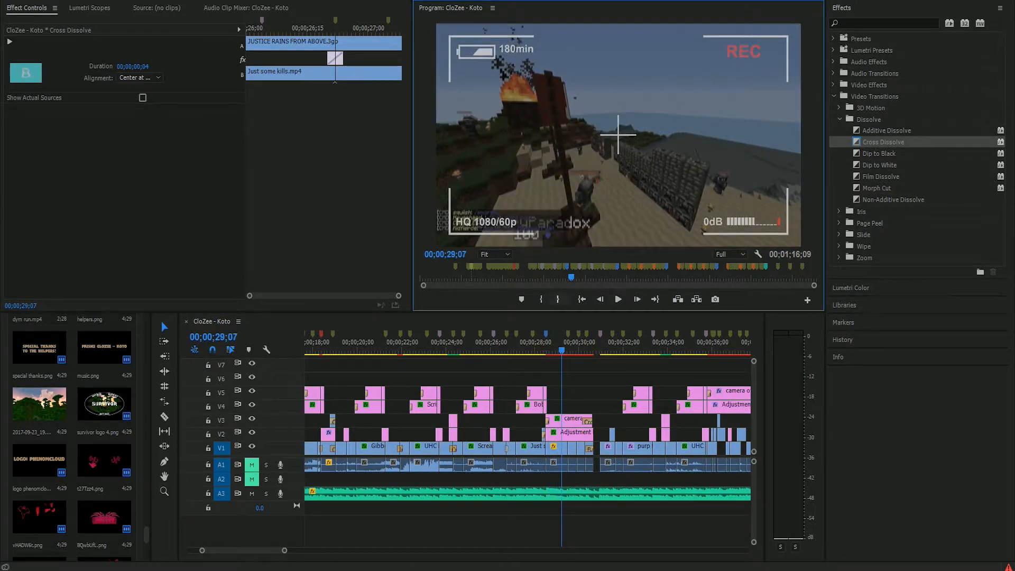
left_click(480, 342)
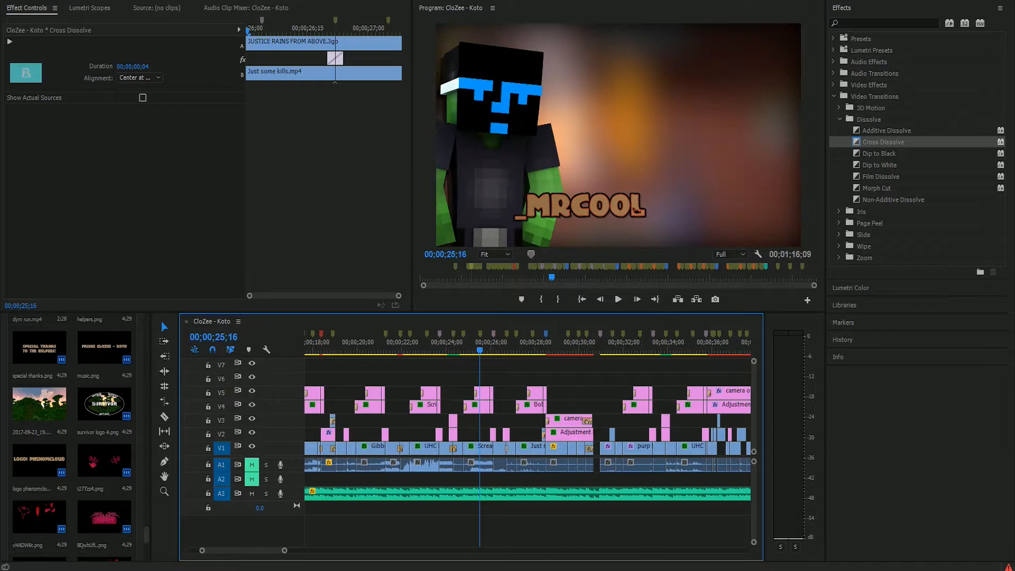
left_click(618, 299)
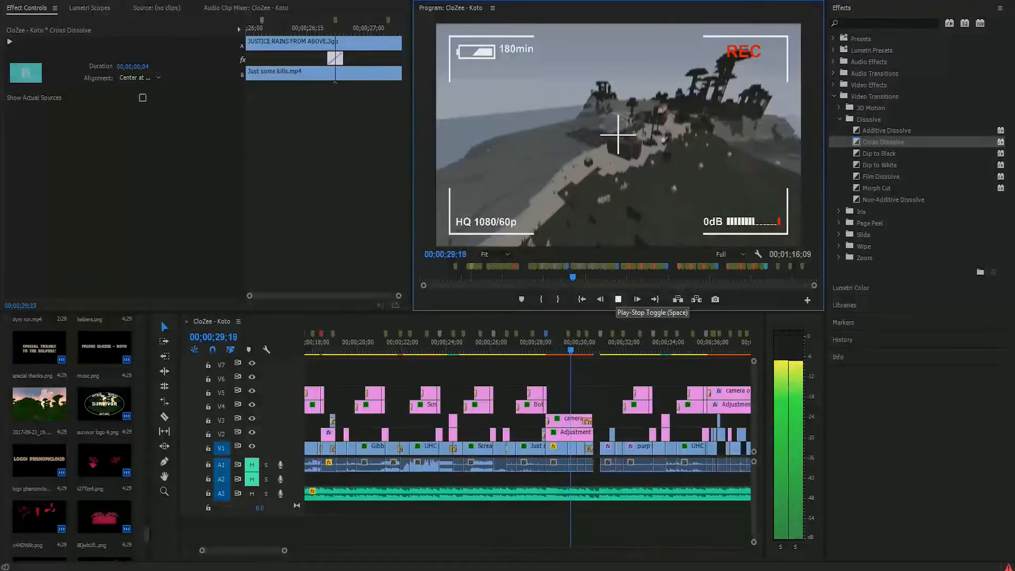
key("space")
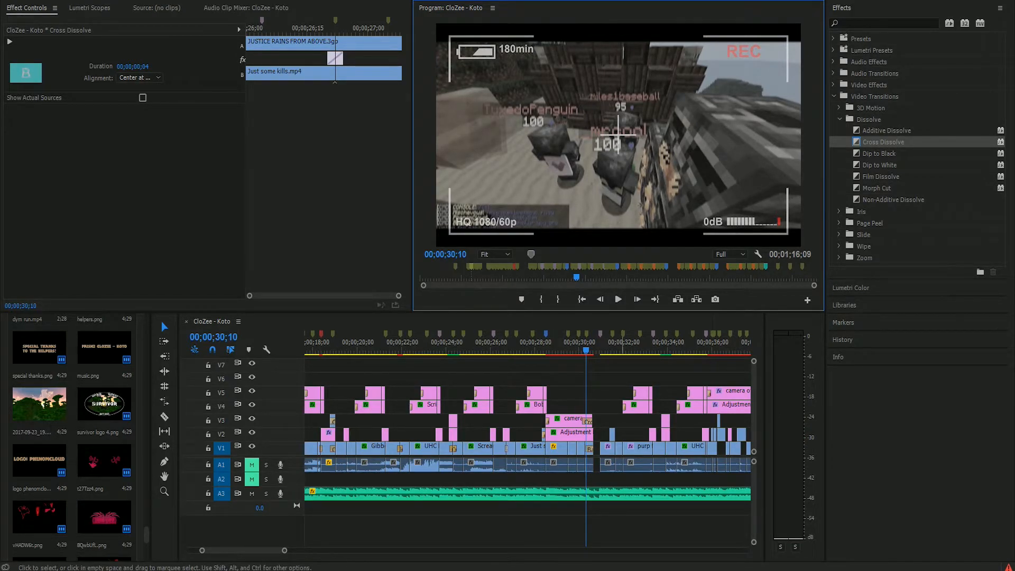
Replay the camera overlay scene from about 00;00;29;06 to its closing black bars at 00;00;30;17
left_click(561, 344)
key("space")
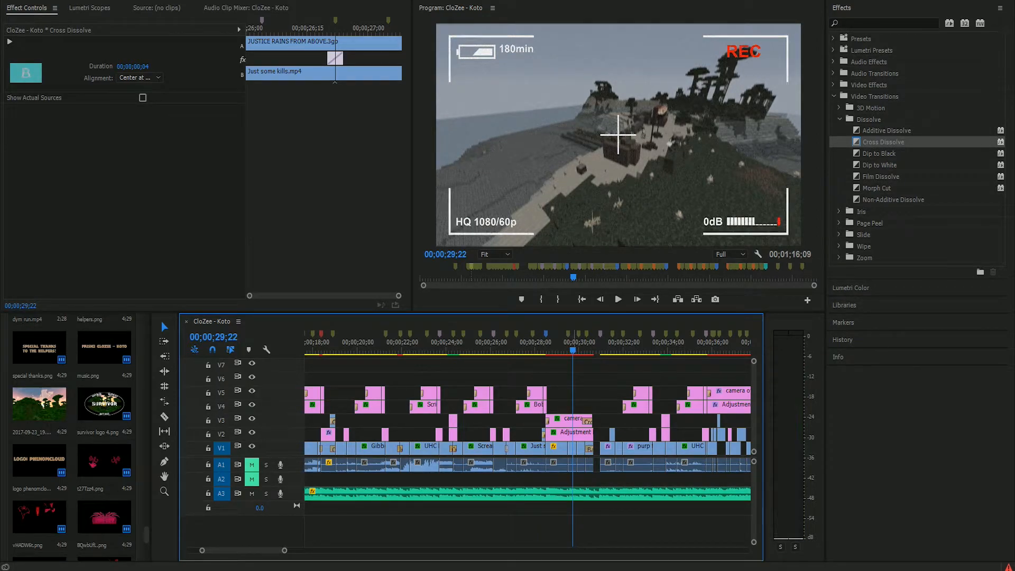
key("space")
key("space")
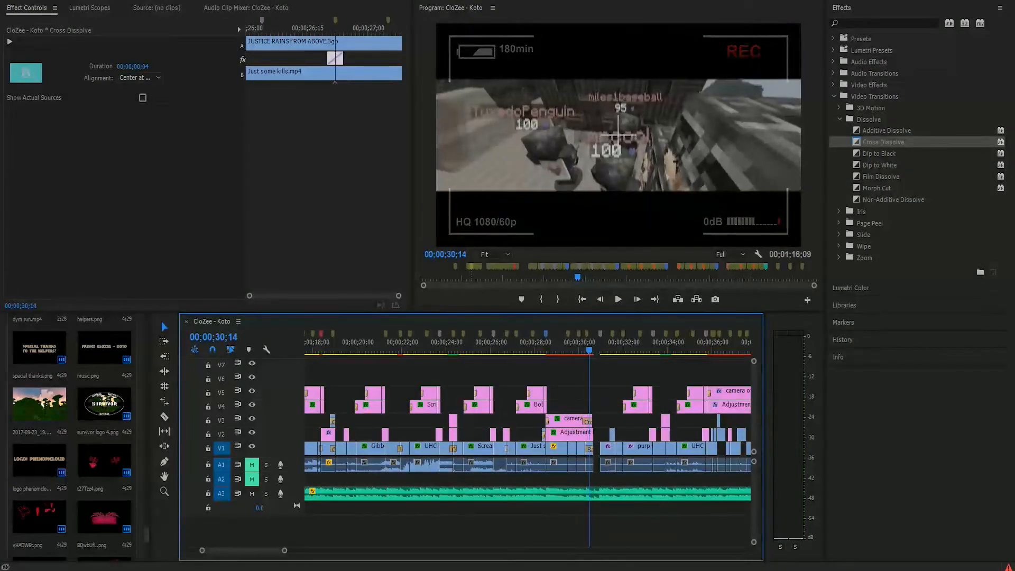
left_click_drag(563, 344, 567, 344)
key("space")
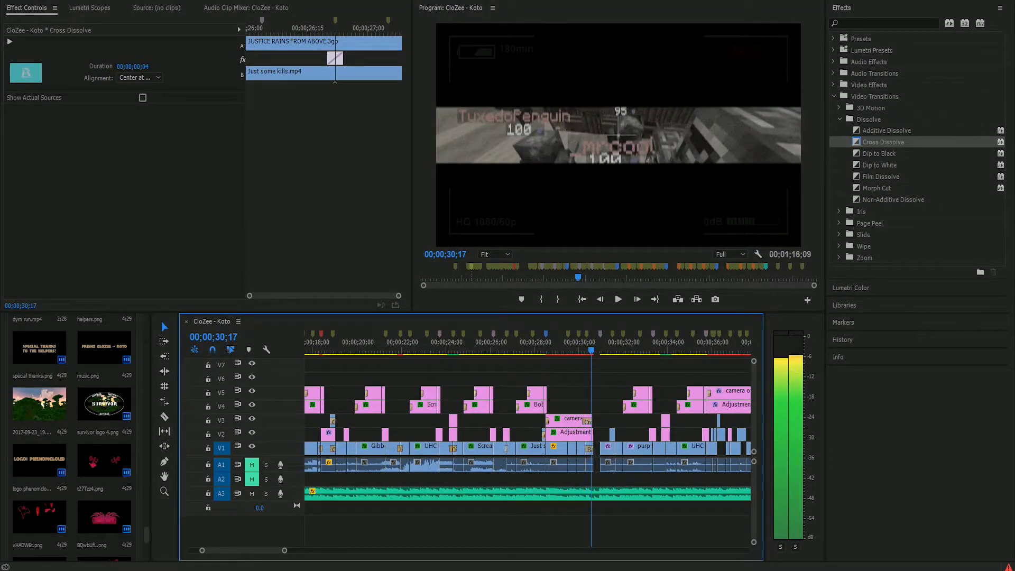
Step back and forth through the frames where the black bars close in, stopping at 00;00;30;11
key("Left")
key("Left")
key("Left")
key("Left")
key("Left")
key("Left")
key("Left")
key("Left")
key("Right")
key("Right")
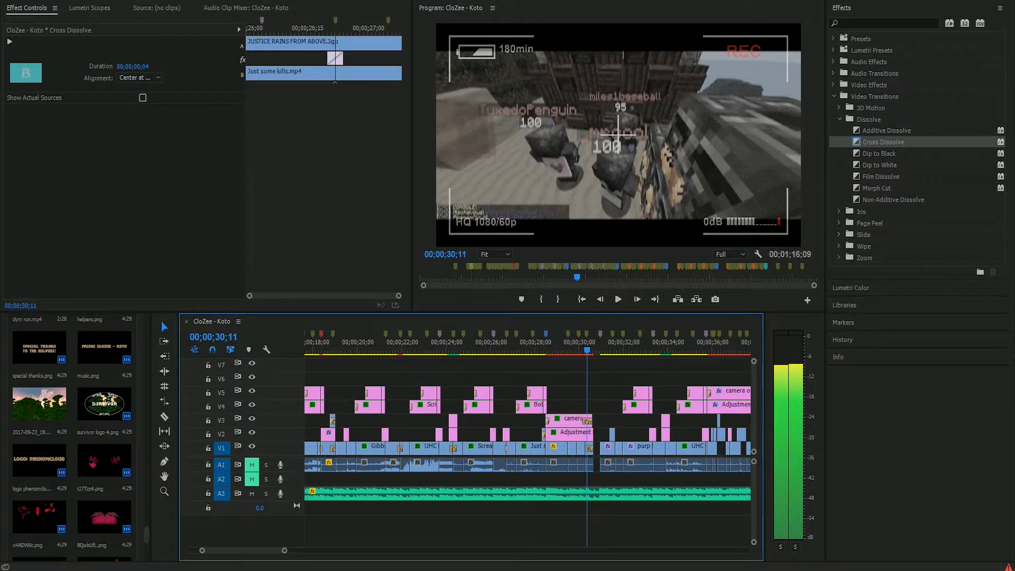
Go back to 00;00;29;06 in the camp scene and replay it up to 00;00;29;29
key("Up")
key("Up")
key("Up")
key("space")
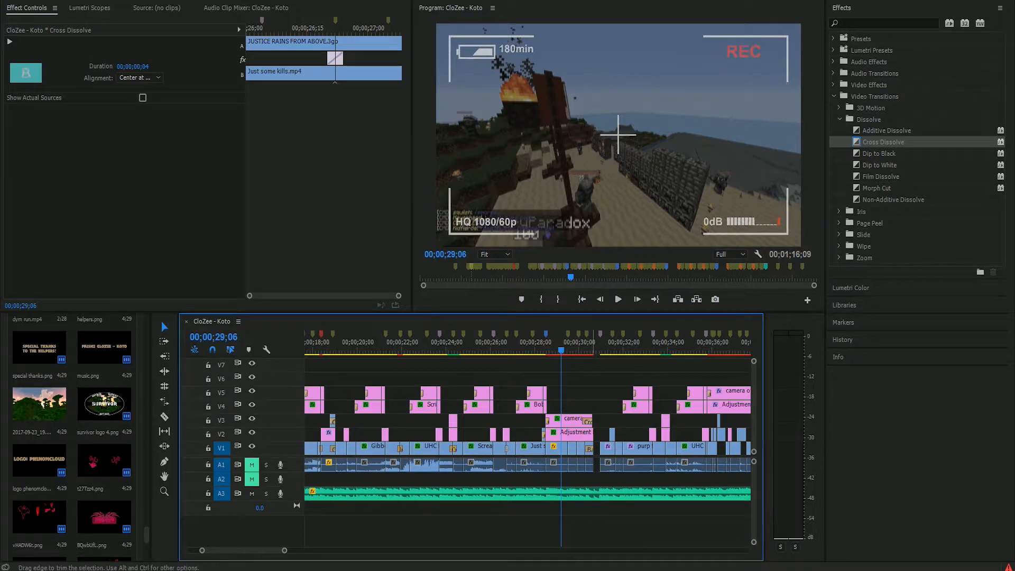
key("space")
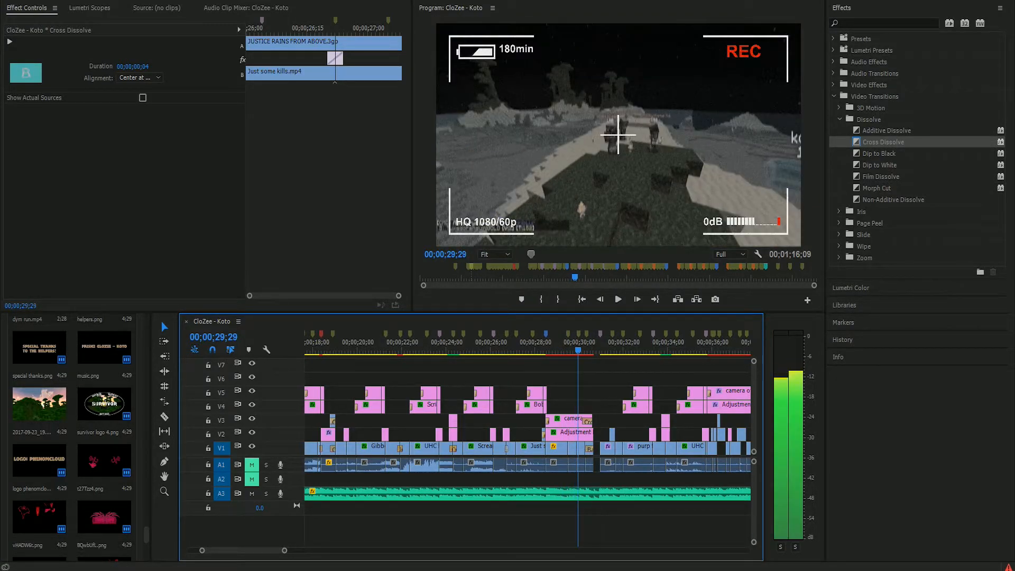
Check the properties of red 3.mp4, and examine the Gaussian Blur, Noise, SDR Conform and Tint settings of the Adjustment Layer above it
left_click(581, 464)
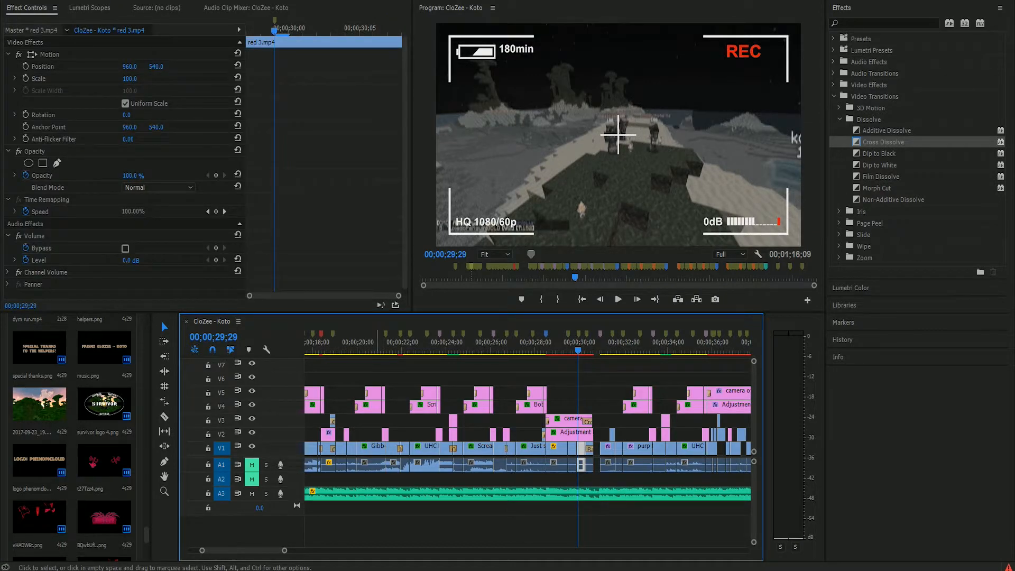
scroll(124, 175, "down", 1)
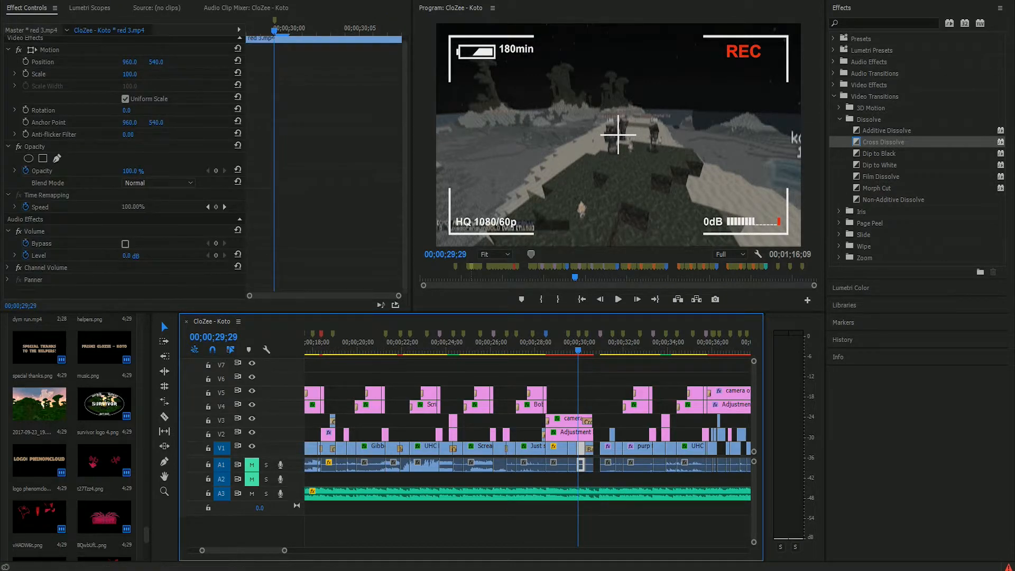
left_click(573, 432)
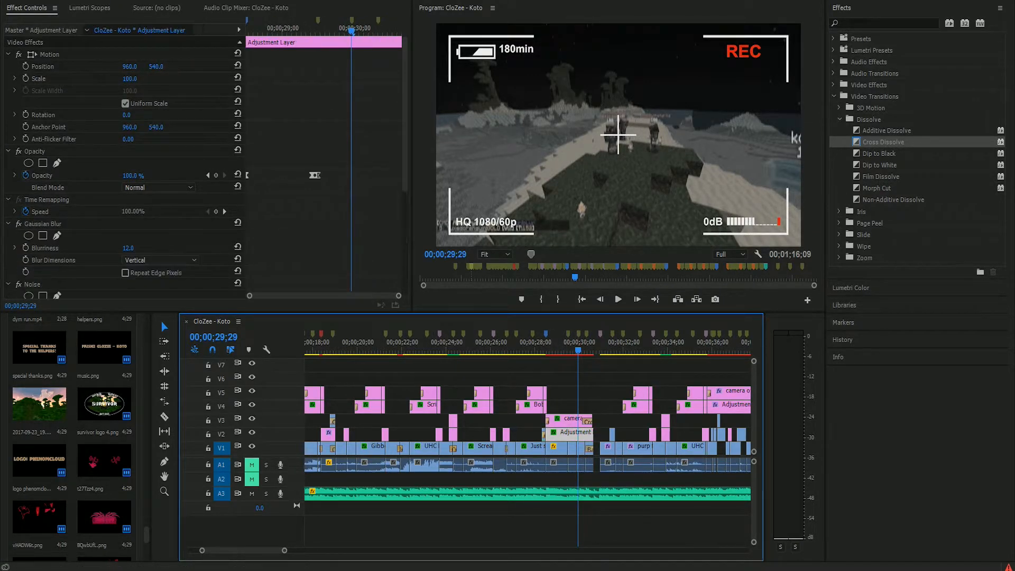
scroll(315, 106, "down", 5)
scroll(315, 106, "down", 5)
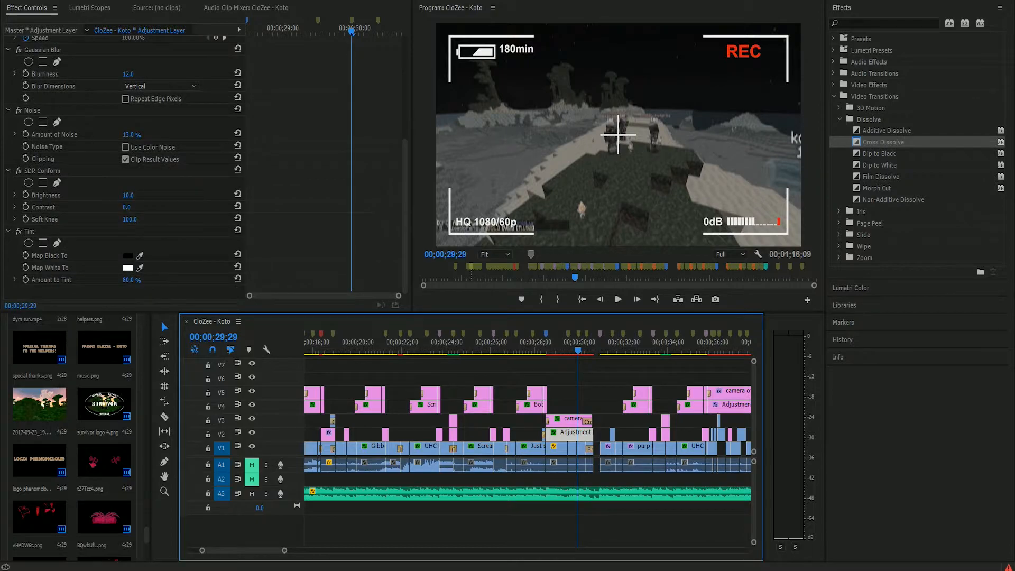
left_click(18, 231)
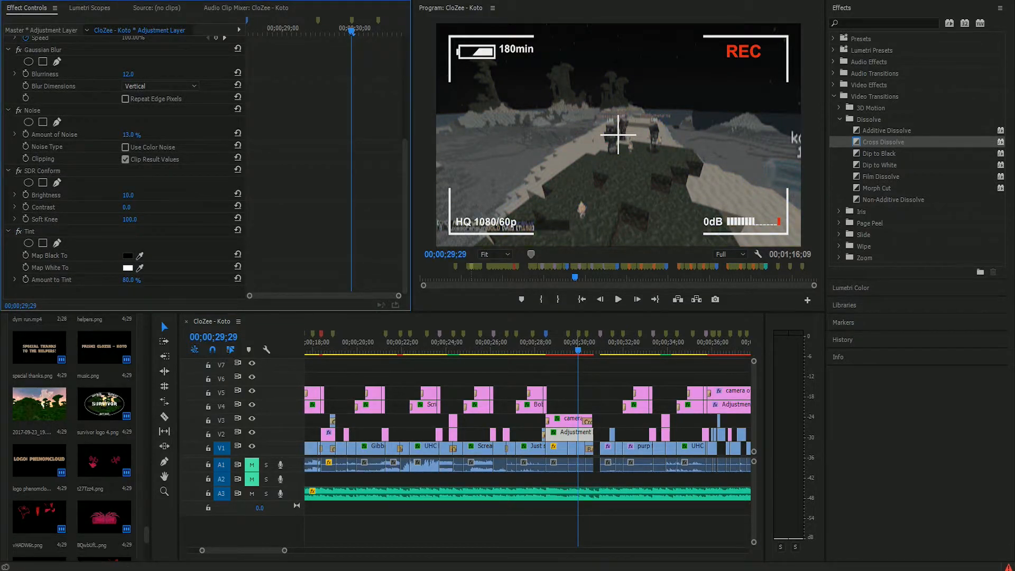
left_click(160, 322)
Play on to the Mischevous.png introduction at 00;00;35;14, and step through its exit frames up to 00;00;35;20
key("space")
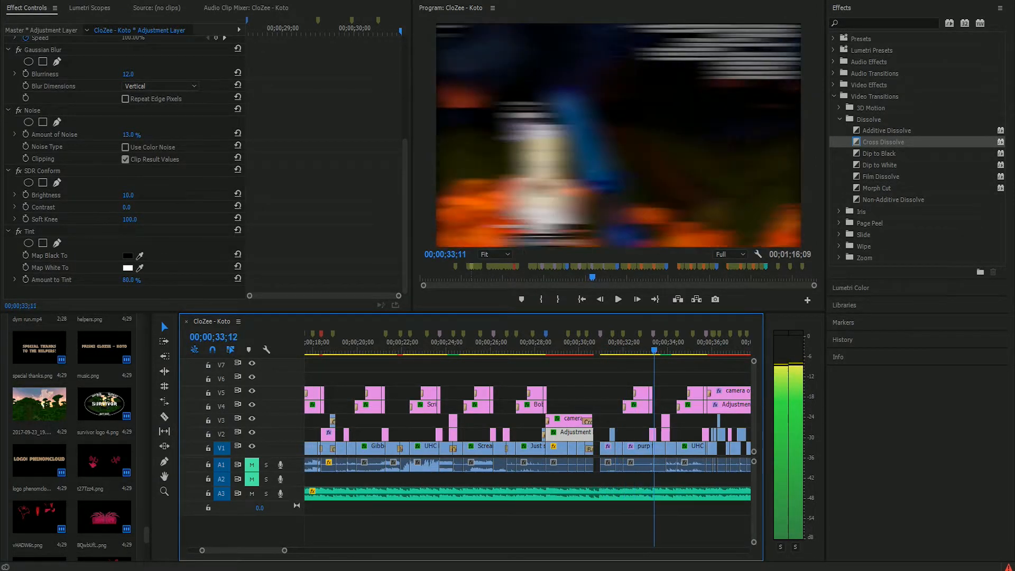
key("space")
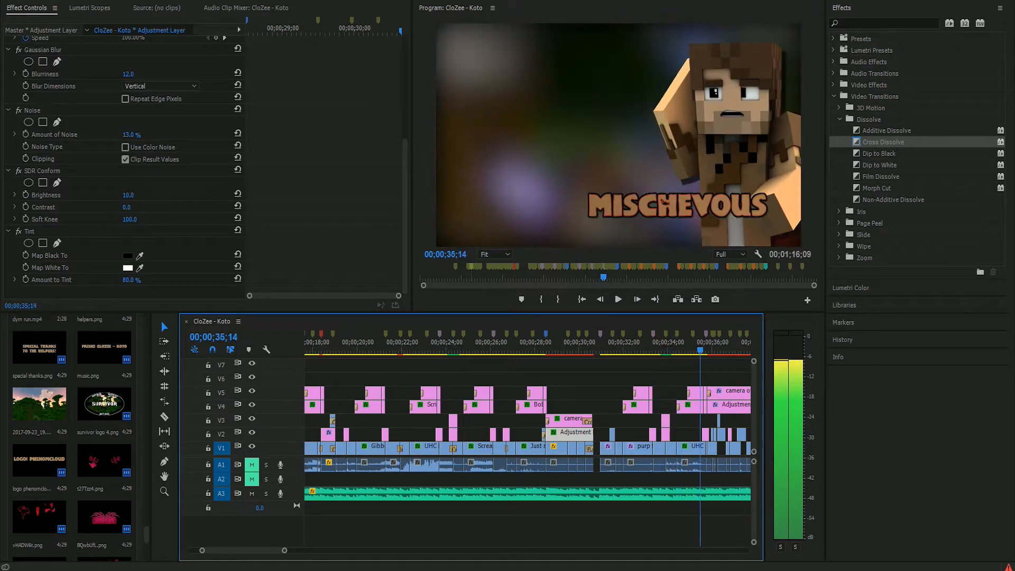
key("equal")
key("equal")
key("Right")
key("Right")
key("Right")
key("Right")
key("Right")
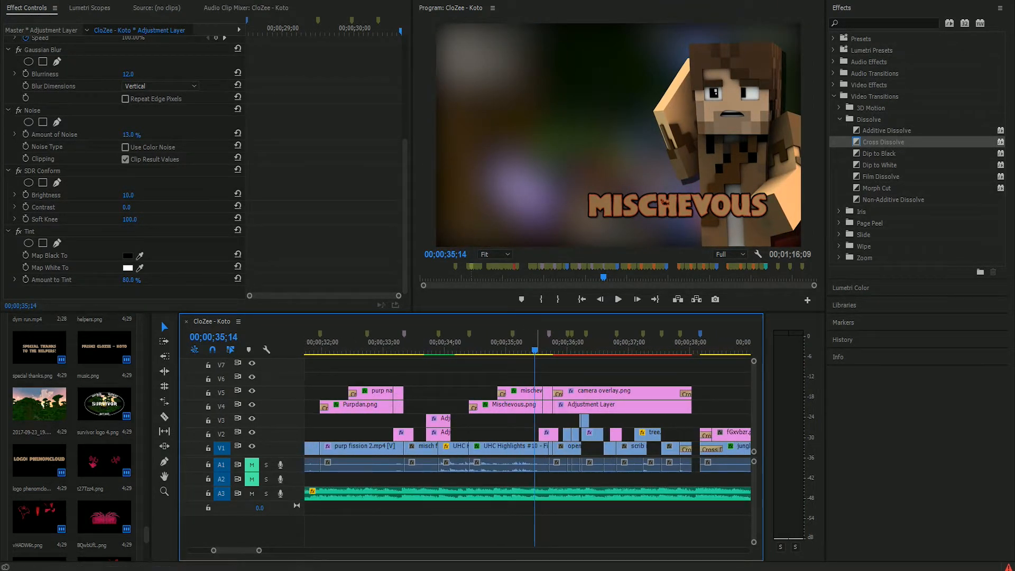
key("Right")
key("Right")
key("Right")
key("Right")
key("Right")
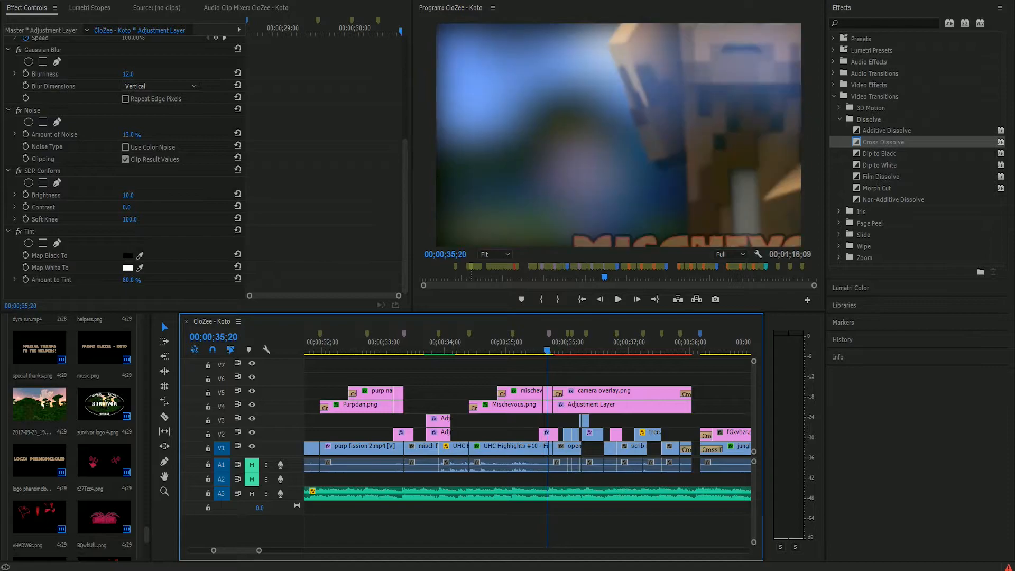
Step back and forth across the blurred transition from the Mischevous introduction into the black-and-white camera scene, stopping at 00;00;35;26
key("Left")
key("Left")
key("Left")
key("Left")
key("Left")
key("Right")
key("Right")
key("Right")
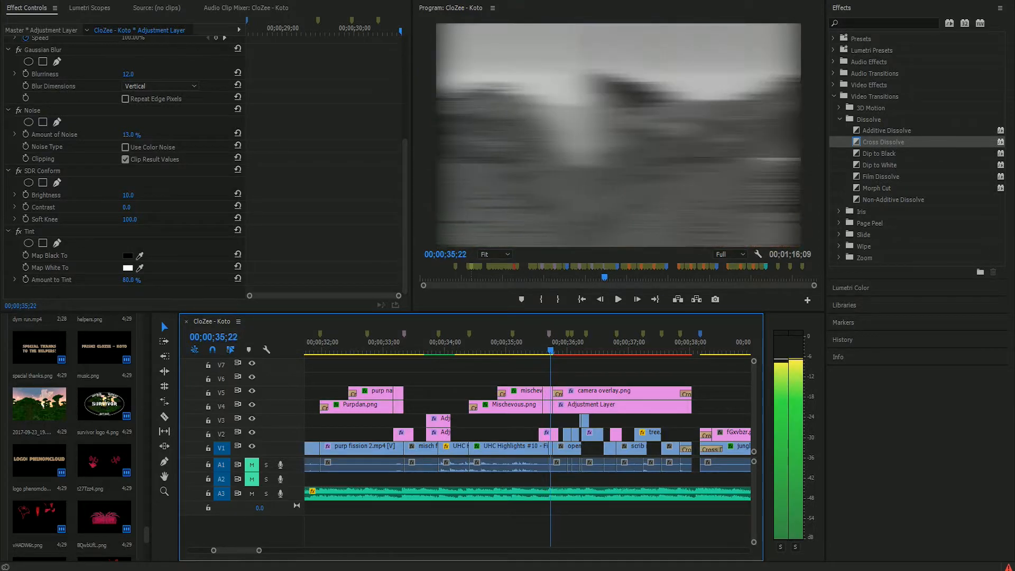
key("Right")
key("Right")
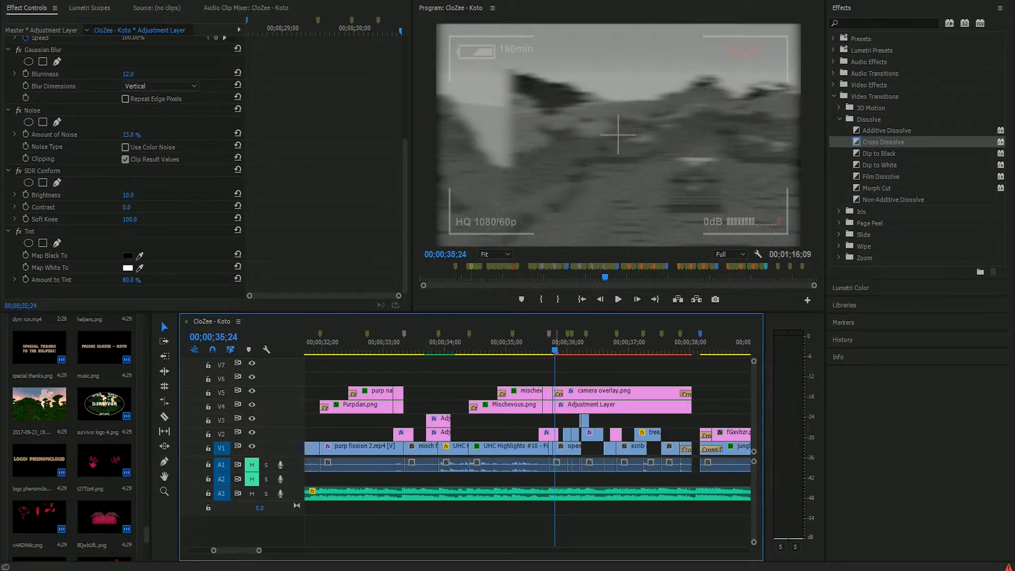
key("Right")
key("Right")
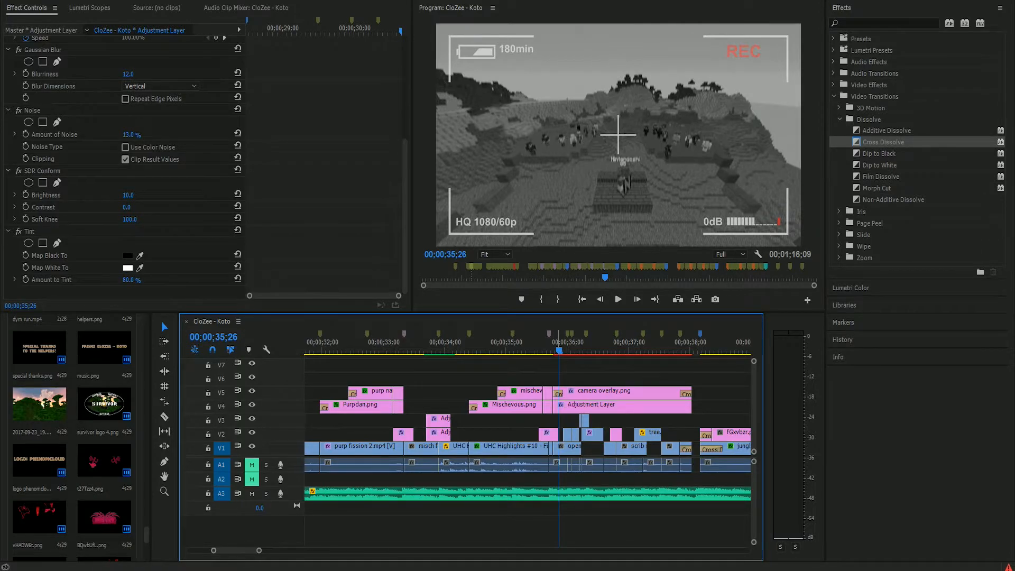
Move to 00;00;35;29 and examine the Black & White, Gaussian Blur, Noise and SDR Conform effects on the scene's Adjustment Layer
key("Right")
key("Right")
key("Right")
left_click(608, 407)
scroll(122, 159, "down", 5)
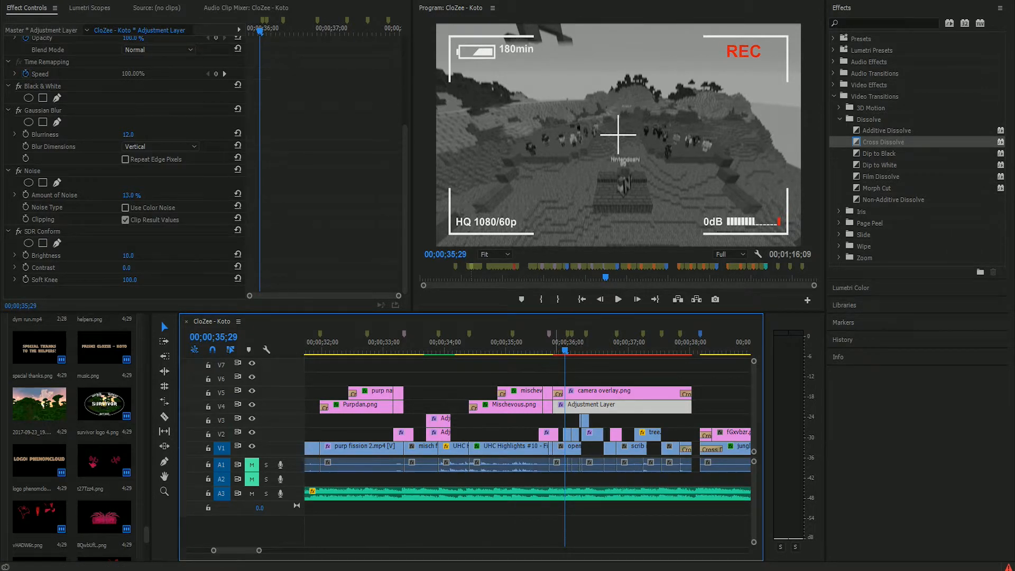
Step around the start of the first challenge clip and inspect the closely stacked clips at 00;00;35;28
key("Right")
key("Right")
key("Left")
key("Left")
key("Left")
key("Left")
key("Right")
key("equal")
key("equal")
key("equal")
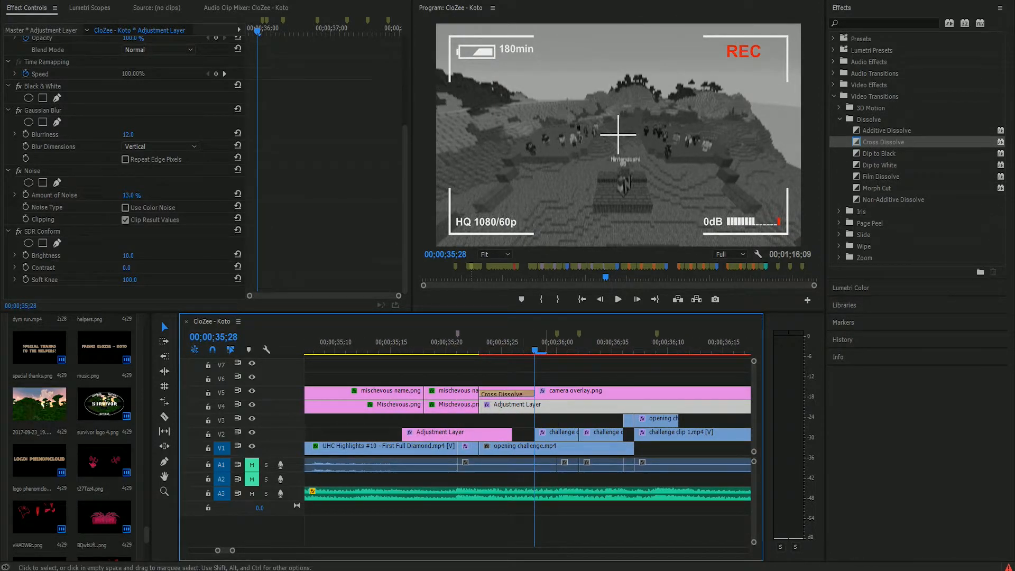
Examine the animated Crop on the first challenge clip 1.mp4 piece, stepping through its frames to 00;00;36;02
left_click(553, 434)
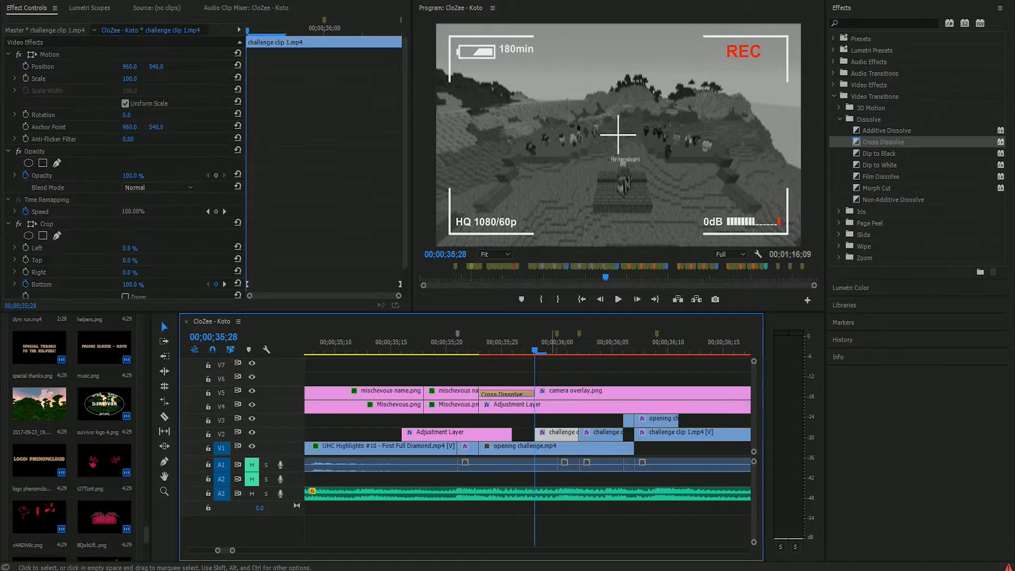
key("Right")
key("Right")
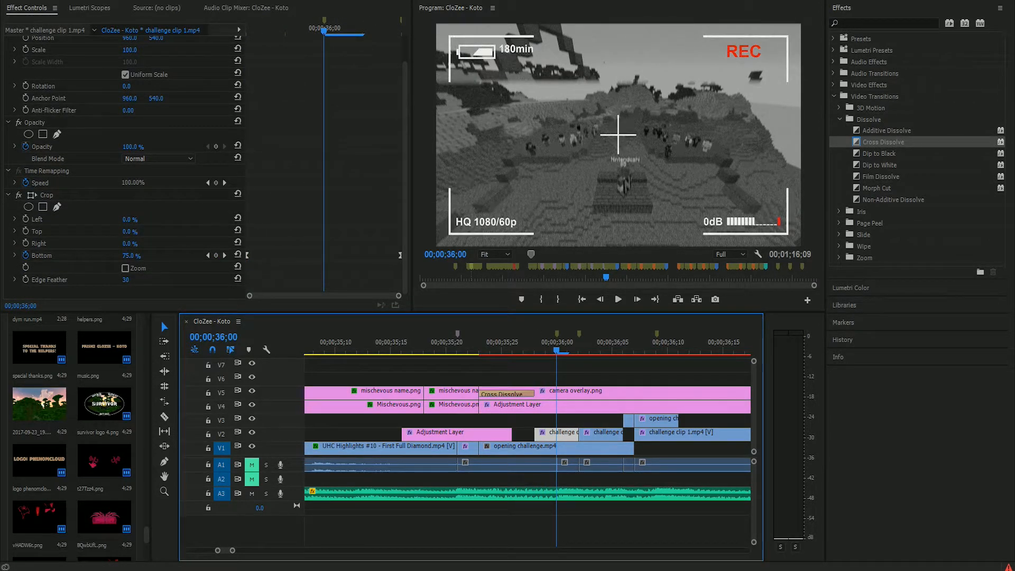
key("Right")
key("Right")
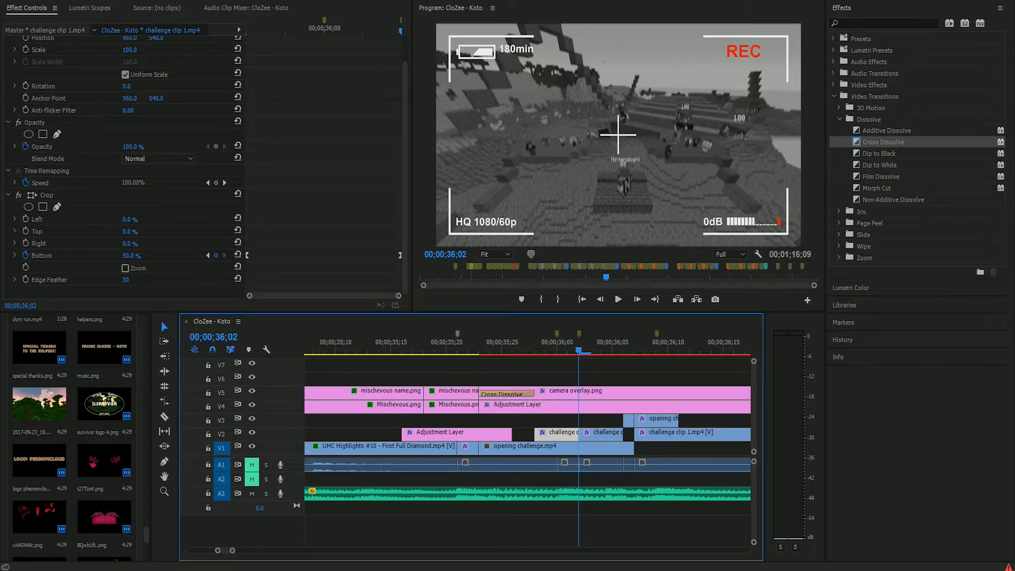
Step through the second challenge clip on V2 up to 00;00;36;06 to check the split-screen picture
key("Right")
key("Right")
key("Right")
key("Right")
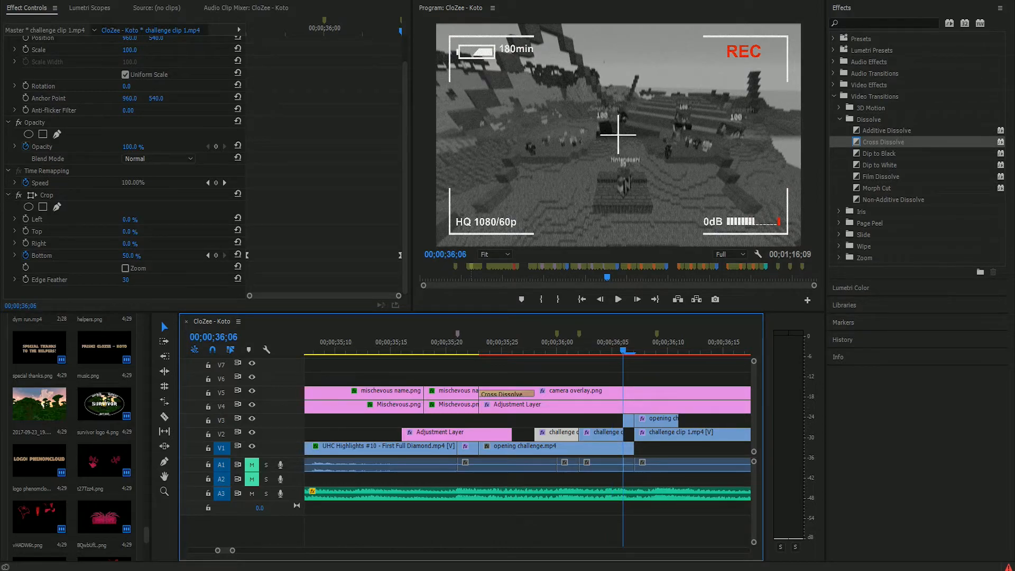
key("Right")
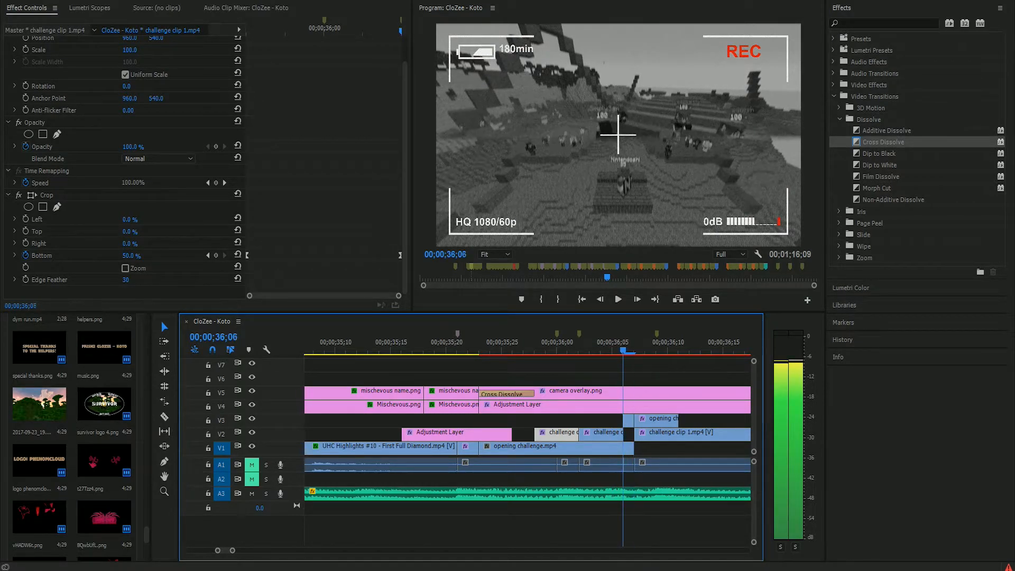
key("Left")
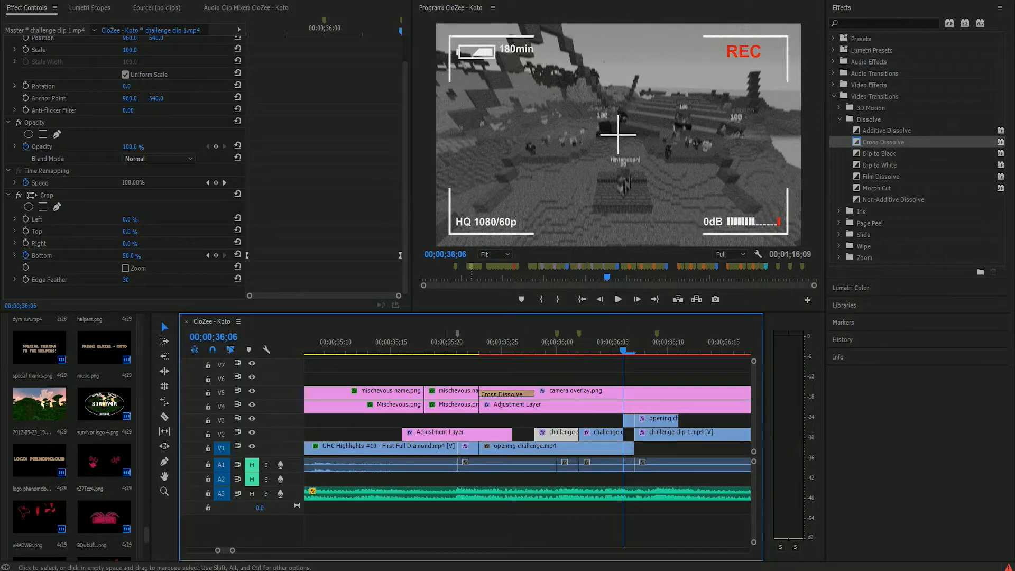
Move to 00;00;36;07 and examine the Crop settings of the opening challenge.mp4 clip on V3
scroll(528, 423, "down", 2)
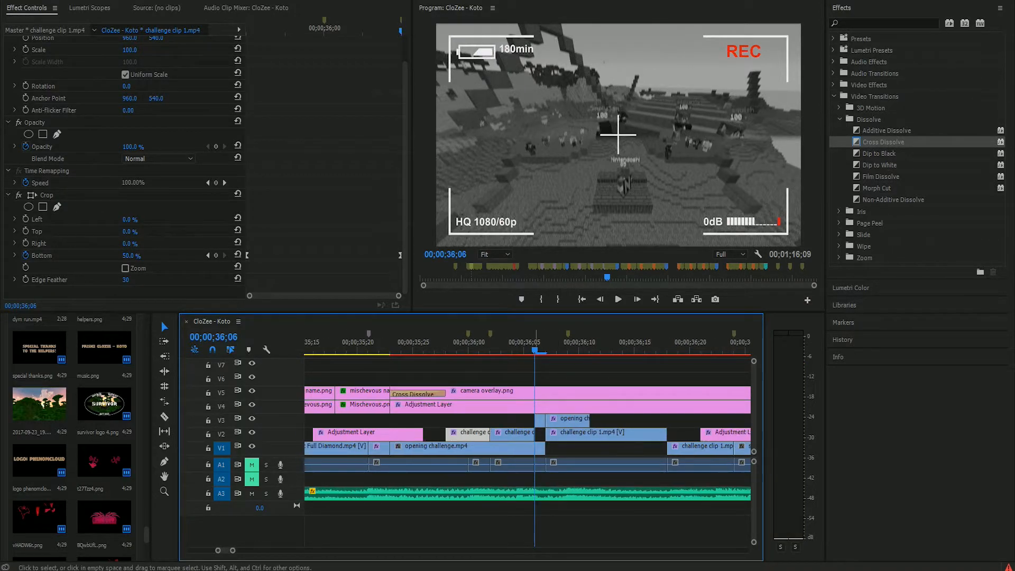
key("Right")
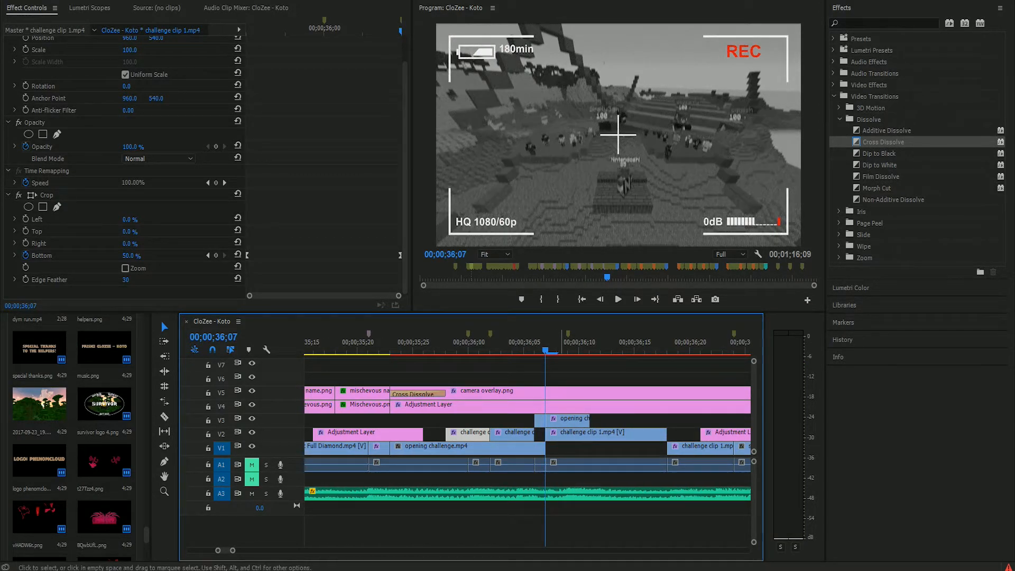
left_click(558, 421)
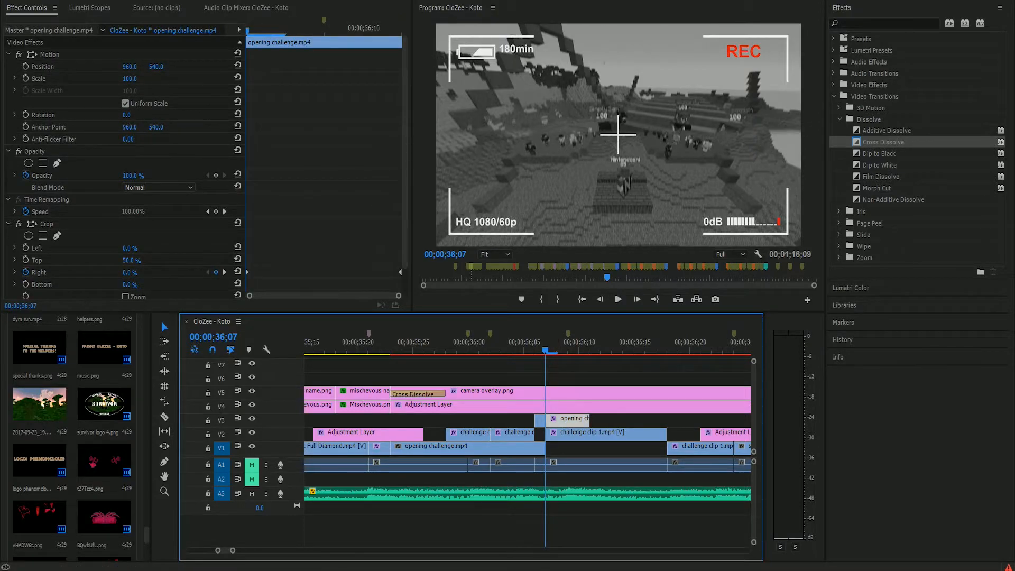
scroll(207, 167, "down", 1)
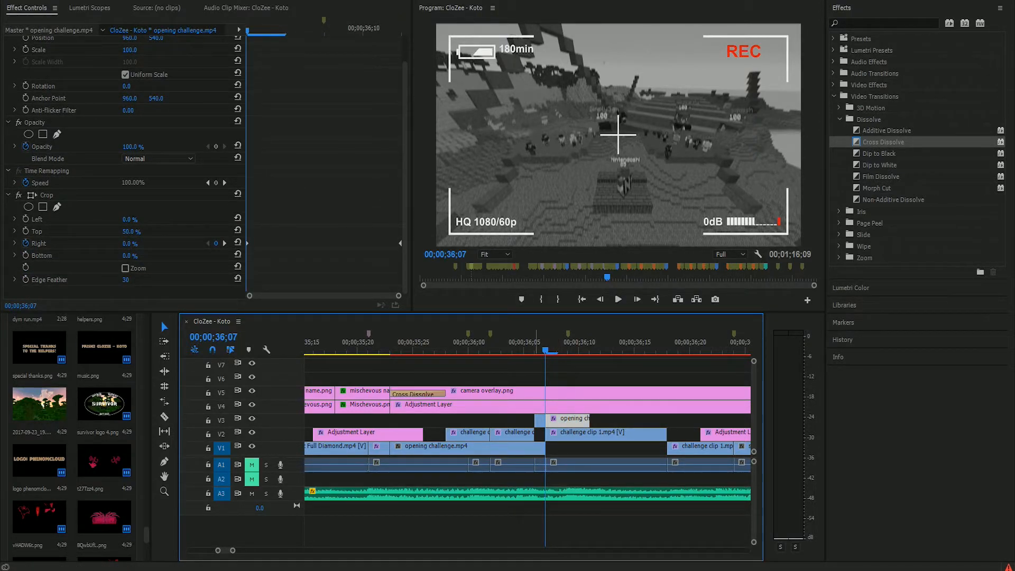
Step frame by frame through the animated Right crop on the opening challenge.mp4 clip, from 00;00;36;07 to 00;00;36;11
key("Right")
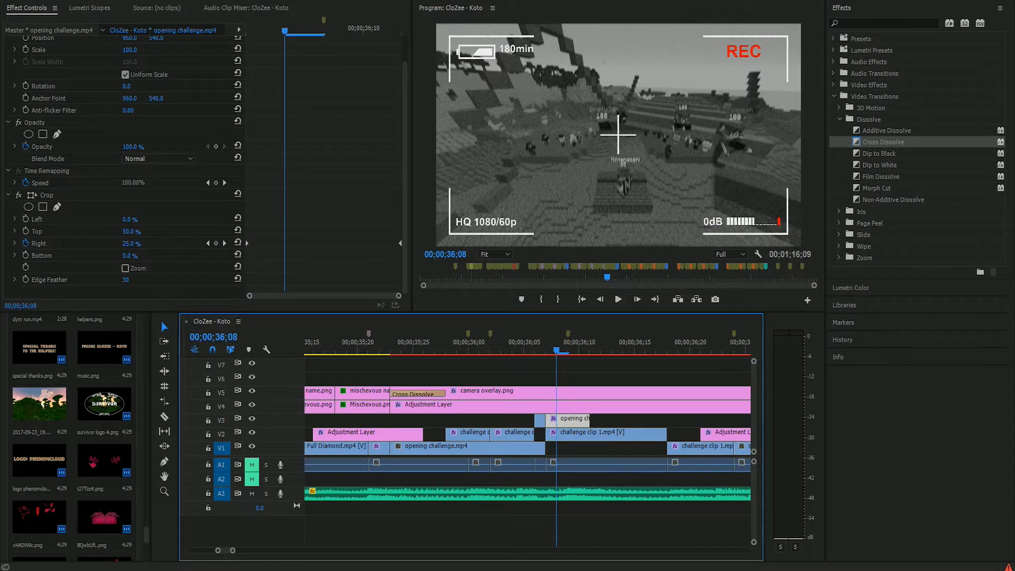
key("Right")
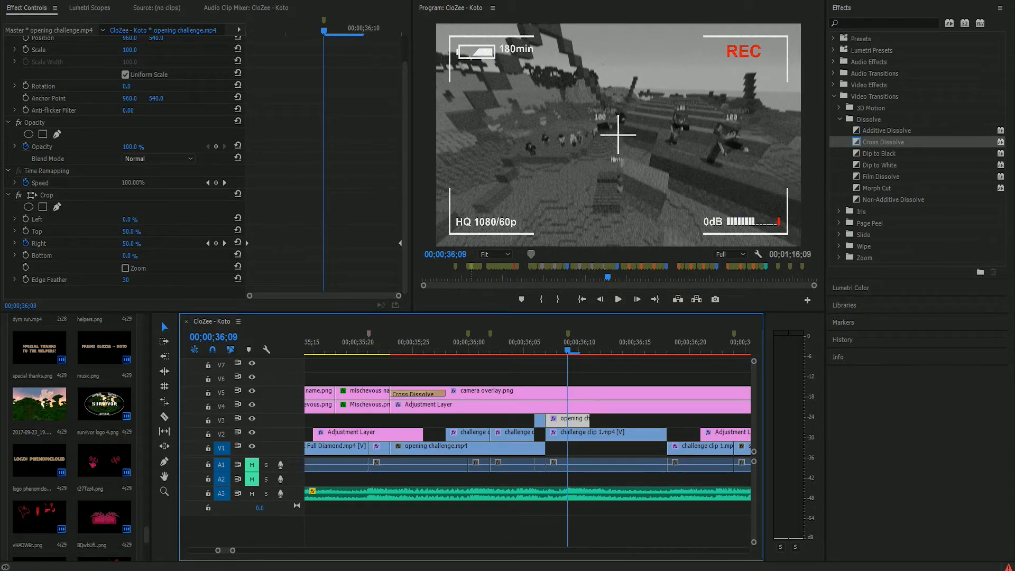
key("Right")
key("Right")
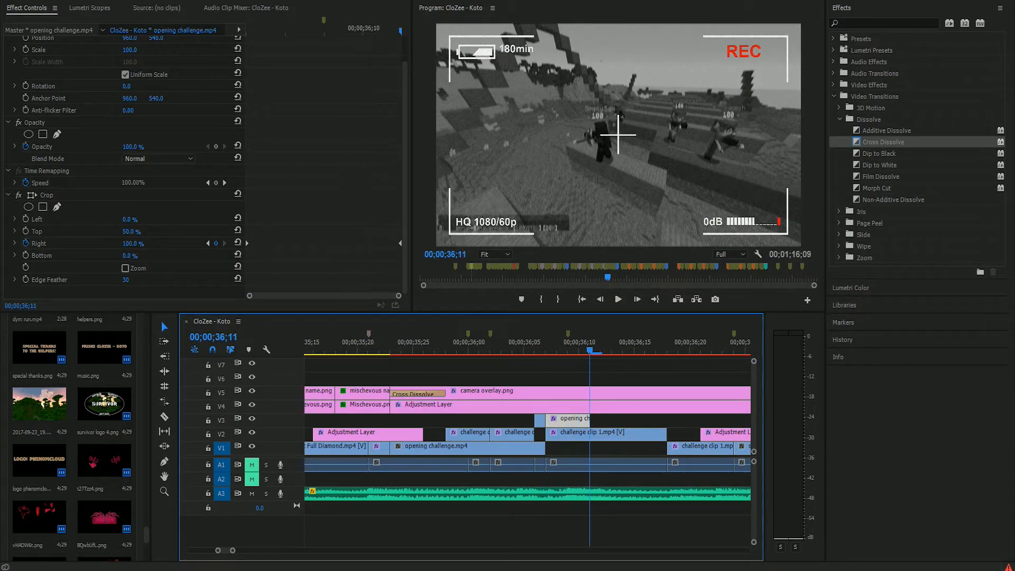
key("Left")
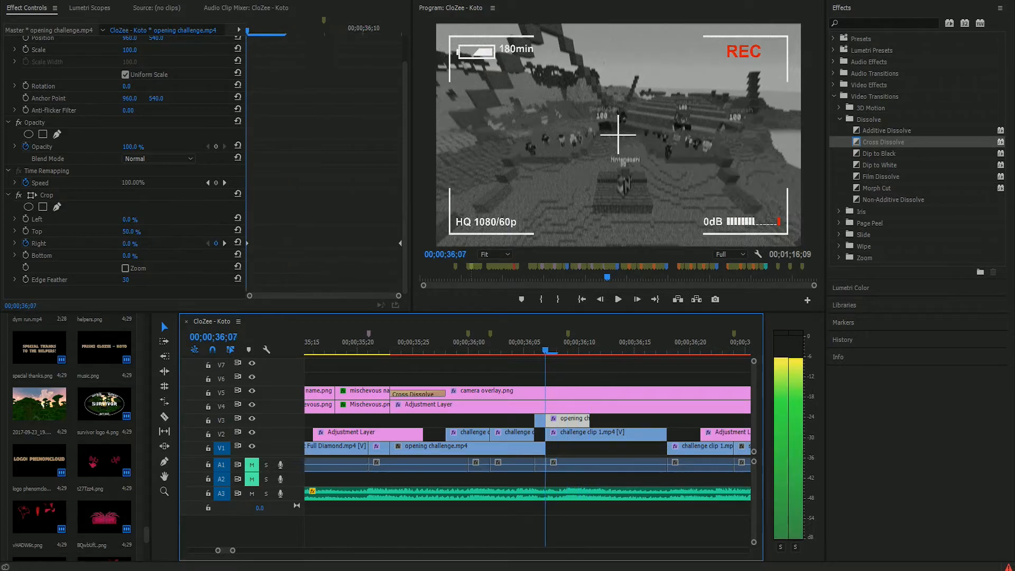
key("Right")
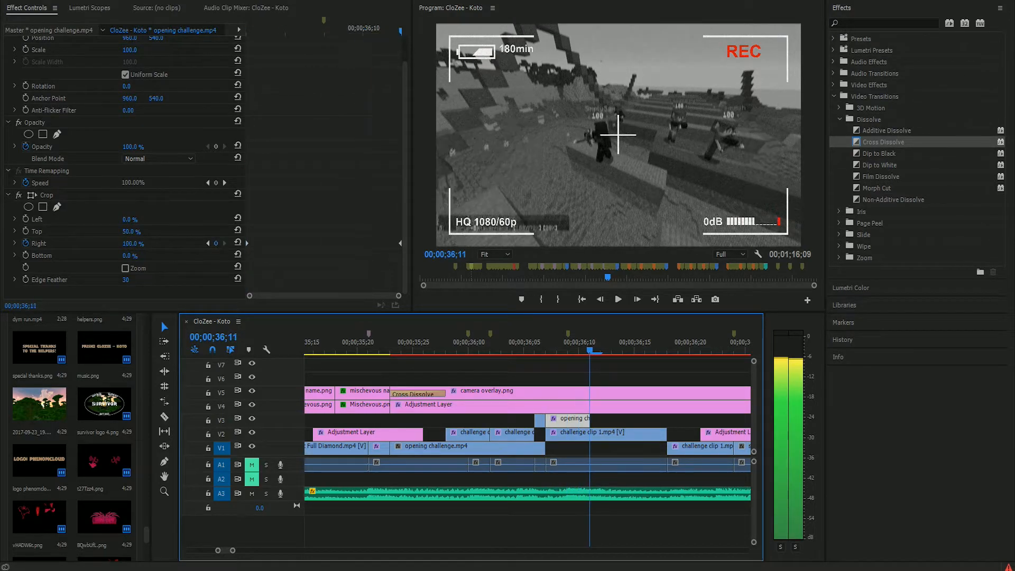
Compare the first and last frames of the opening challenge.mp4 crop wipe by stepping back and forth between its keyframes
key("Left")
key("Left")
key("Left")
key("Left")
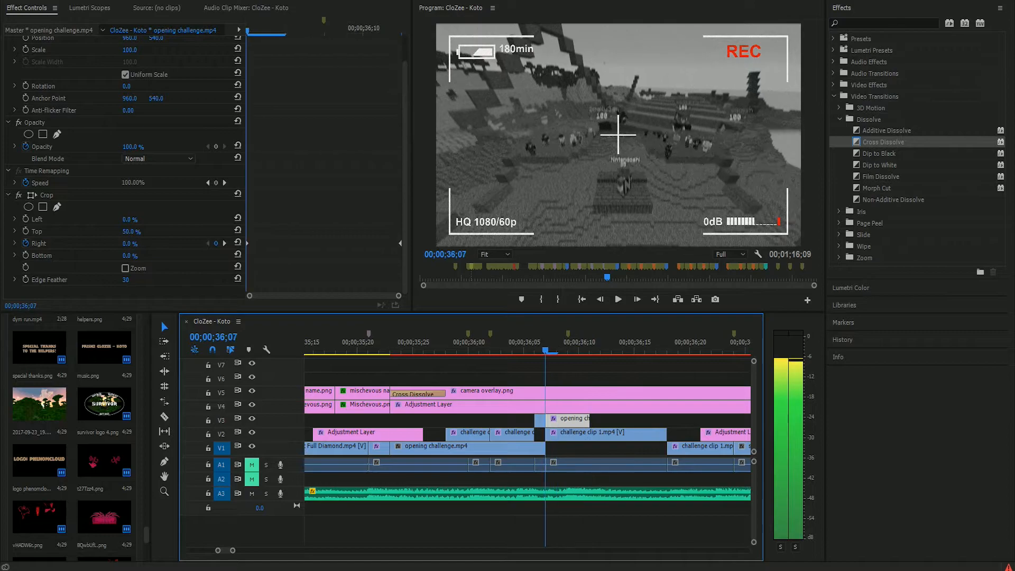
key("Right")
key("Right")
key("Right")
key("Right")
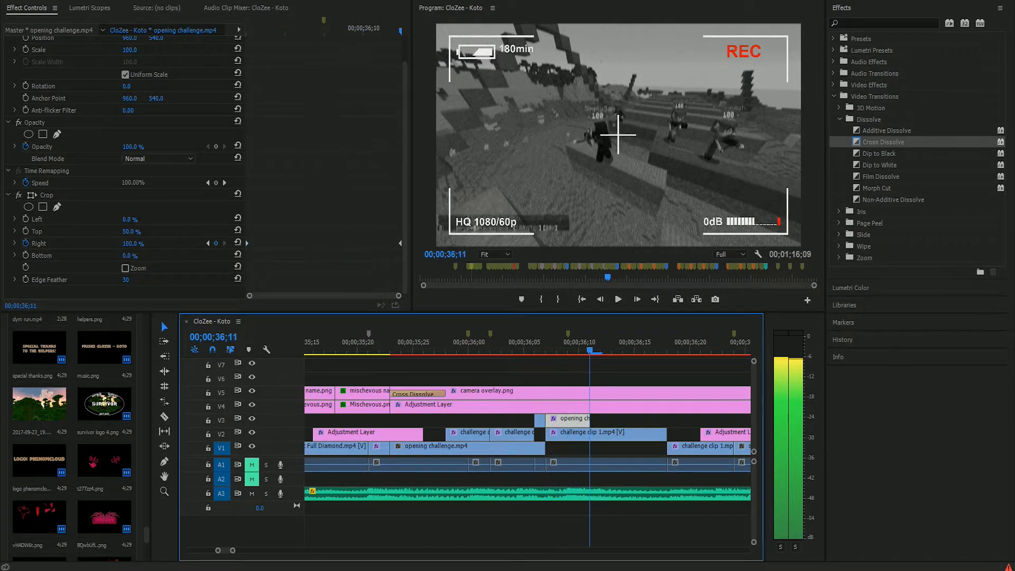
key("Left")
key("Left")
key("Left")
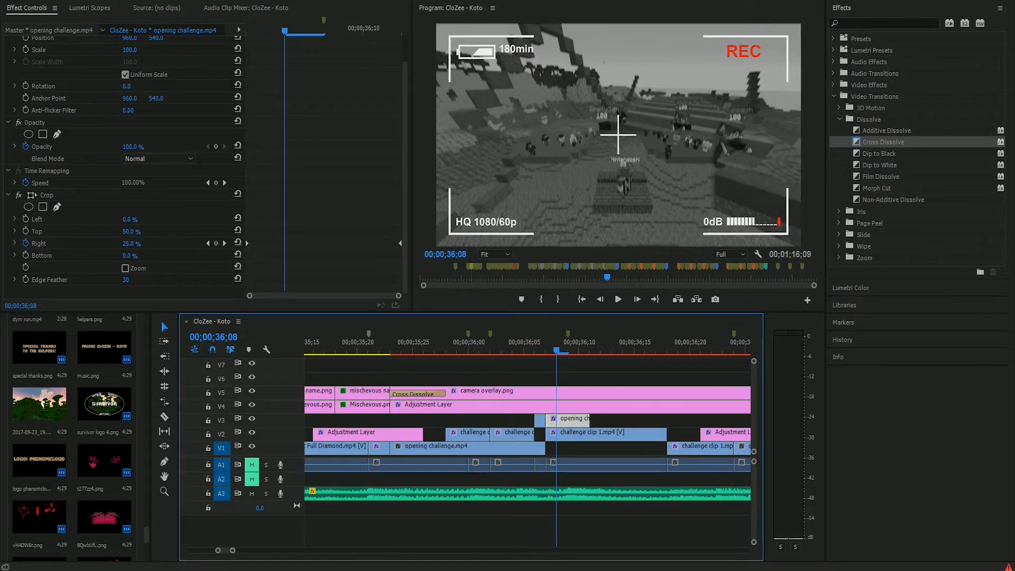
key("Right")
key("Right")
key("Right")
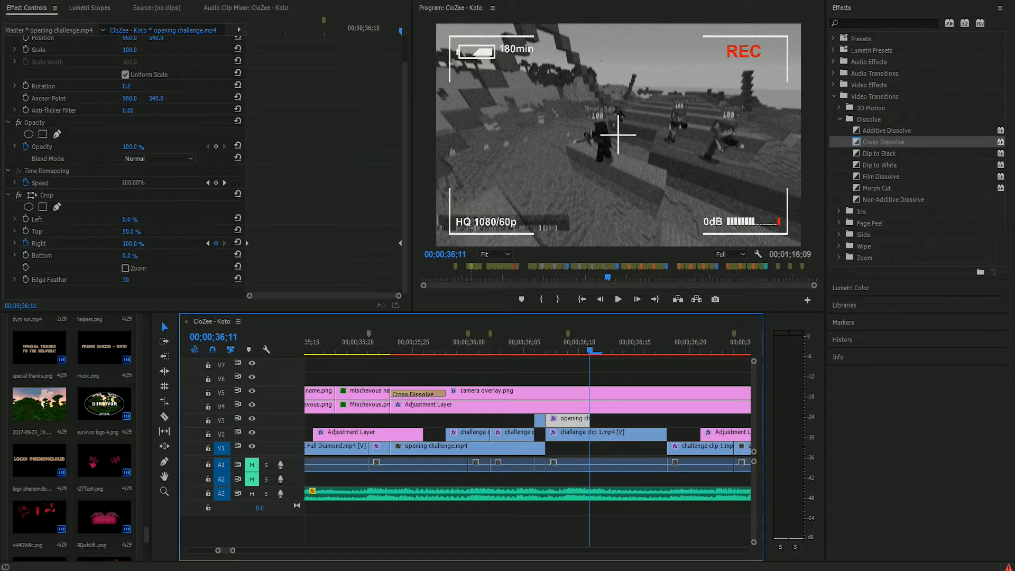
Review the frames just before and after the opening challenge.mp4 crop wipe and return to its start at 00;00;36;07
key("Left")
key("Left")
key("Left")
key("Left")
key("Left")
key("Right")
key("Right")
key("Right")
key("Right")
key("Right")
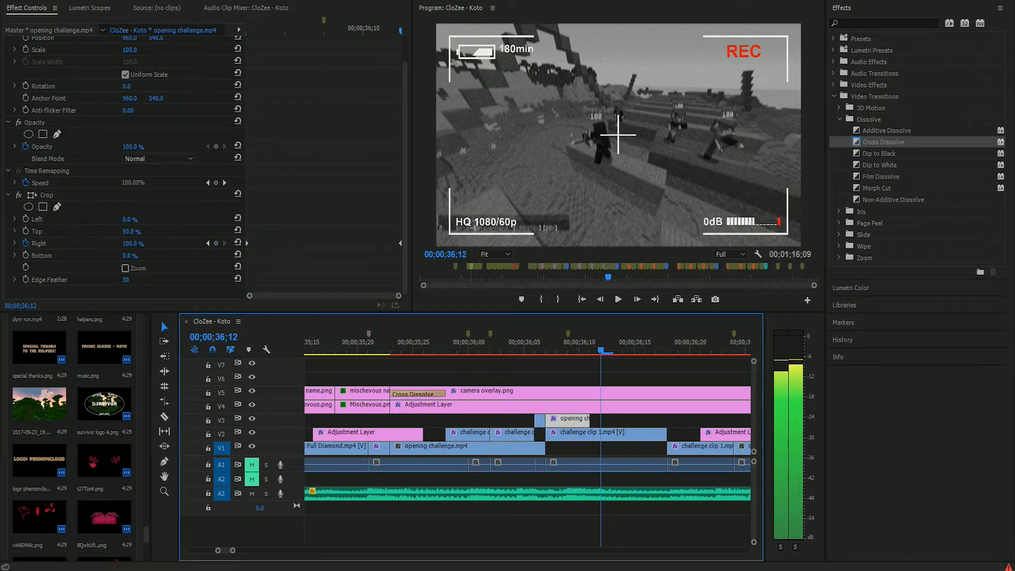
key("Left")
key("Left")
key("Left")
key("Left")
key("Left")
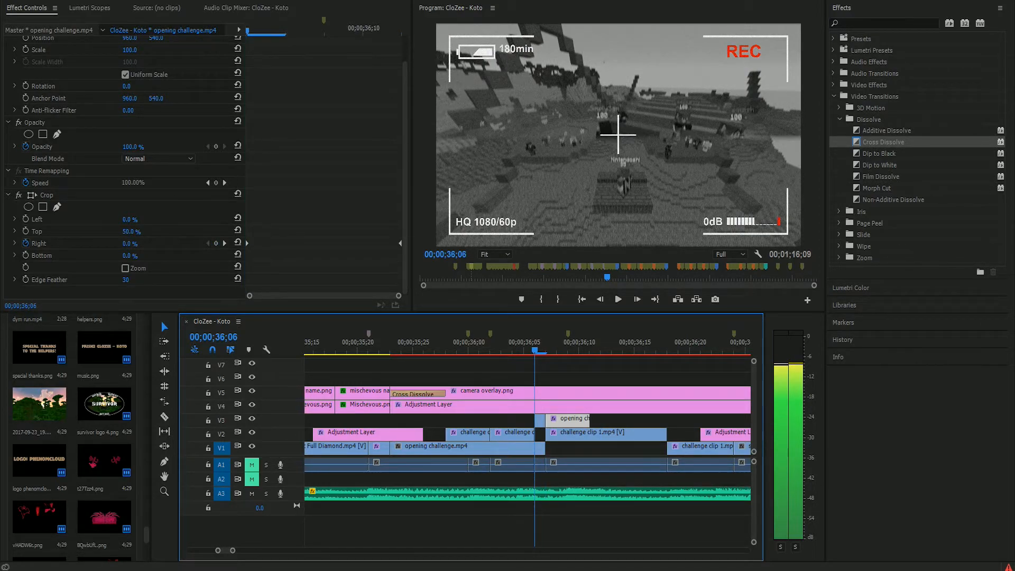
key("Right")
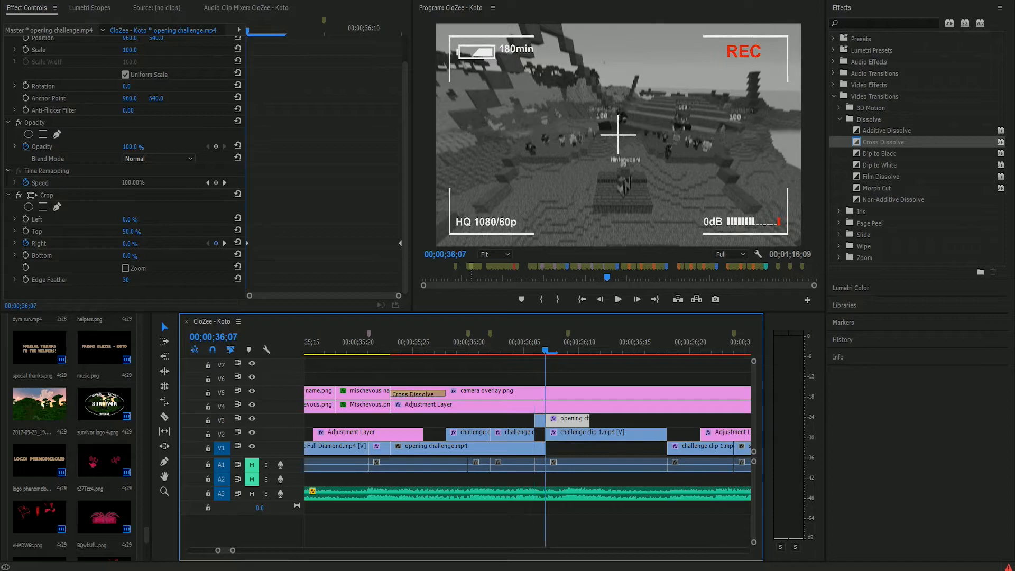
Advance past the crop wipe and through challenge clip 1.mp4 to the V2 adjustment layer's start at 00;00;36;21
key("Right")
key("Right")
key("Right")
key("Right")
key("Right")
key("Right")
key("Right")
key("Right")
key("Right")
key("Right")
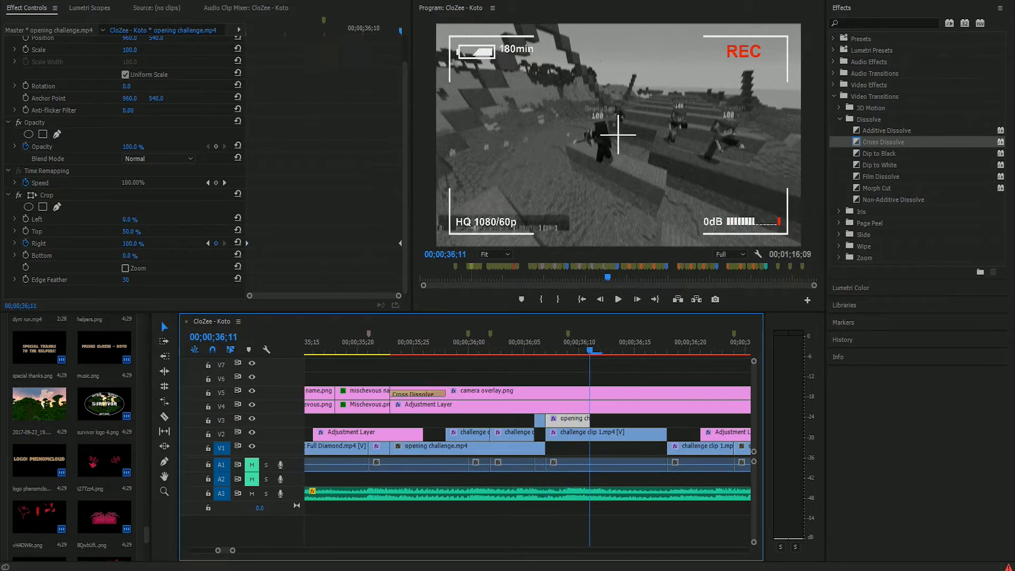
key("Right")
key("Right")
key("Right")
key("Right")
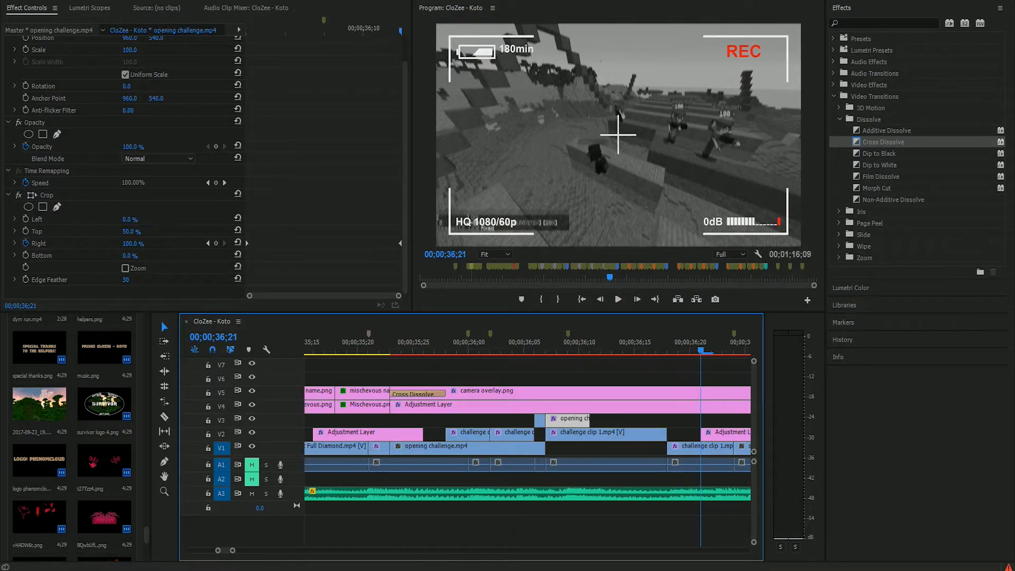
Examine the adjustment layer transition from the challenge clip into scrib running challenge.mp4, stepping to 00;00;36;26
key("minus")
key("Right")
key("Right")
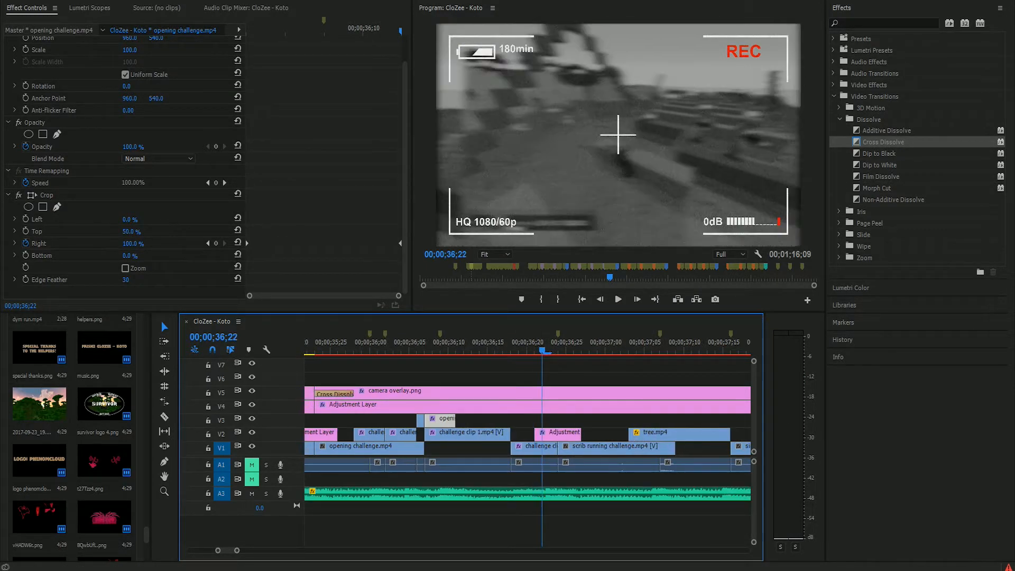
key("Right")
key("Right")
key("Right")
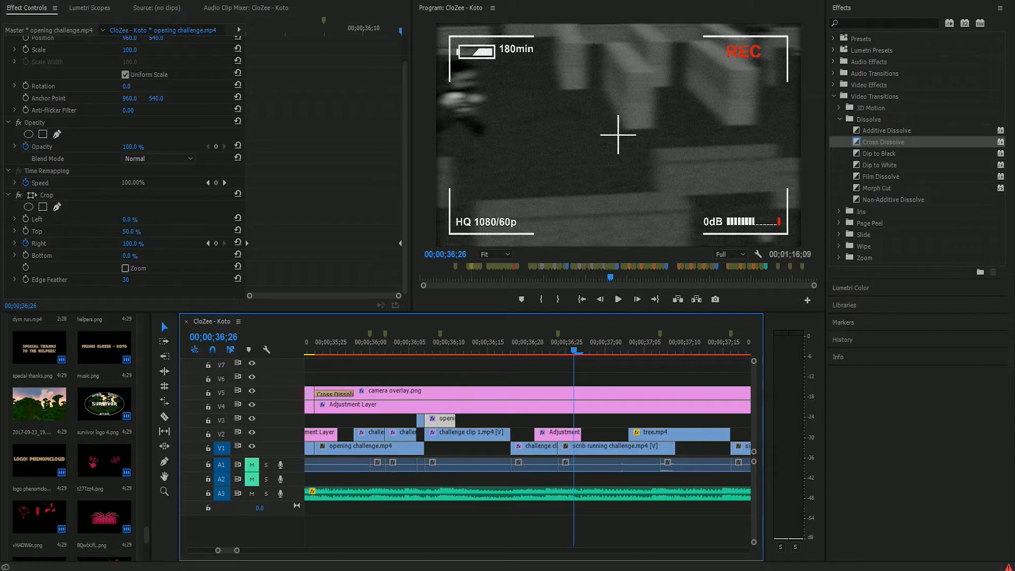
Step through scrib running challenge.mp4 and the tree.mp4 clip on V2 to 00;00;37;12
key("Right")
key("Right")
key("Right")
key("Right")
key("Right")
key("Right")
key("Right")
key("Right")
key("Right")
key("Right")
key("Right")
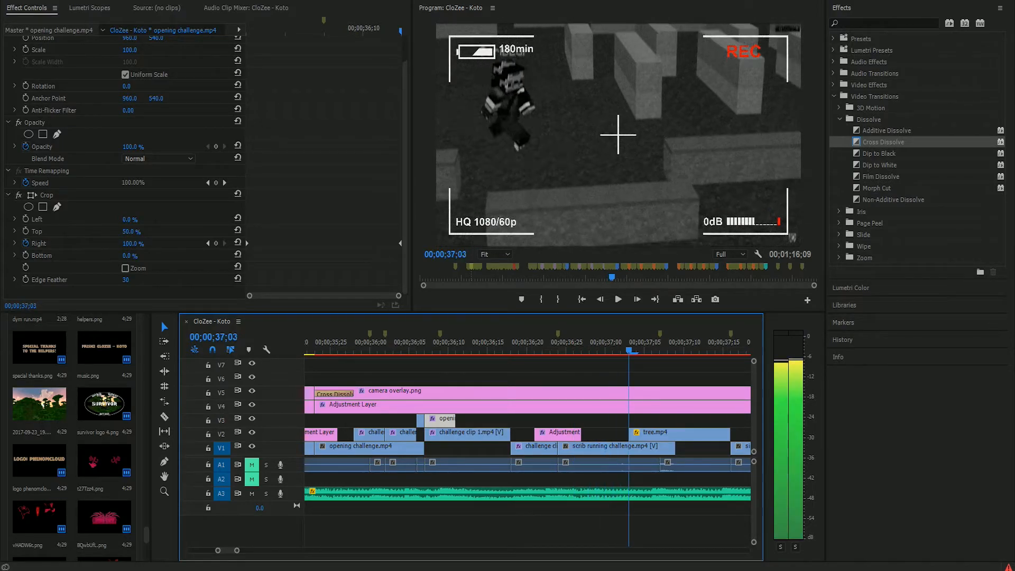
key("Right")
key("Right")
key("Right")
key("Right")
key("Right")
key("Right")
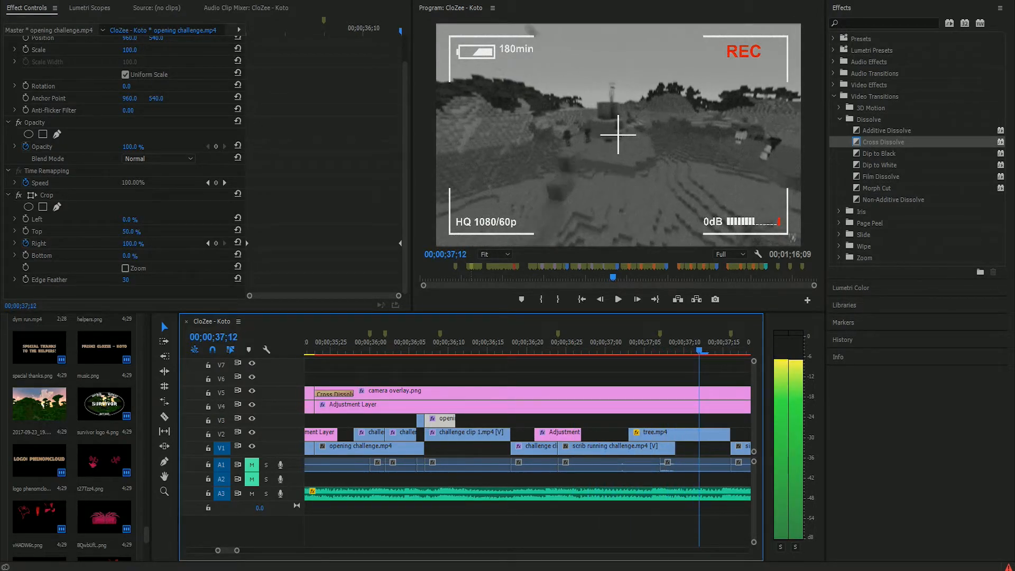
Inspect how tree.mp4 overlaps scrib running challenge.mp4 by stepping back and forth across the two clips
key("minus")
key("Right")
key("Right")
key("Right")
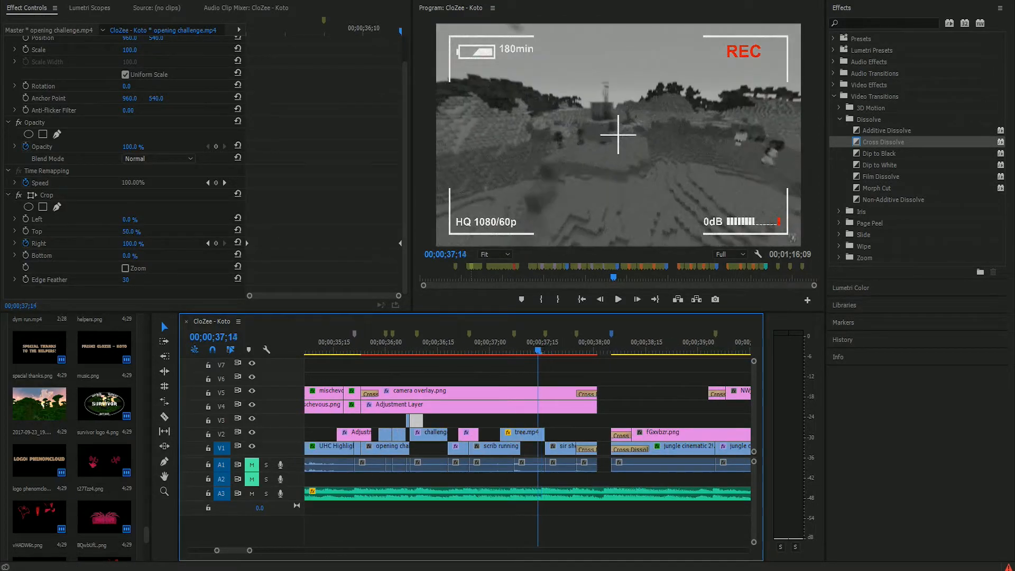
key("Left")
key("Left")
key("Left")
key("Left")
key("Left")
key("Left")
key("Left")
key("Left")
key("Left")
key("Left")
key("Left")
key("Left")
key("Left")
key("Right")
key("Right")
key("Right")
key("Right")
key("Right")
key("Right")
key("Left")
key("Left")
key("Left")
key("Left")
Advance past tree.mp4 into the closing sir shott.mp4 clip of the camera overlay scene at 00;00;37;27
key("Right")
key("Right")
key("Right")
key("Right")
key("Right")
key("Right")
key("Right")
key("Right")
key("Right")
key("Right")
key("Right")
key("Right")
key("Right")
key("Right")
key("Right")
key("Right")
key("Right")
key("Right")
key("Right")
key("Right")
key("Right")
key("Right")
key("Right")
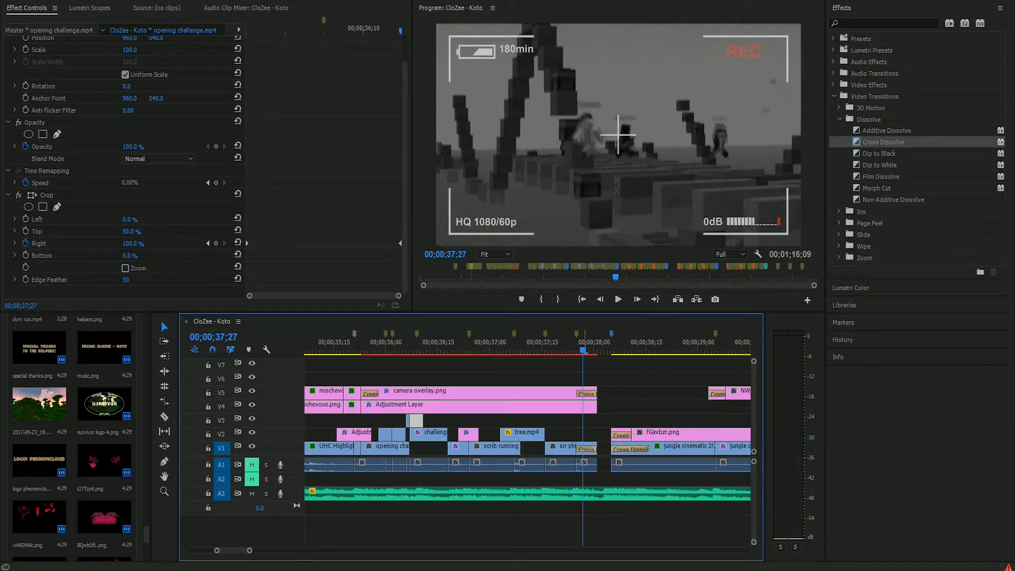
Examine the Scale keyframes and fade-out of the last sir shott.mp4 clip, stepping through its frames to 00;00;38;00
left_click(587, 446)
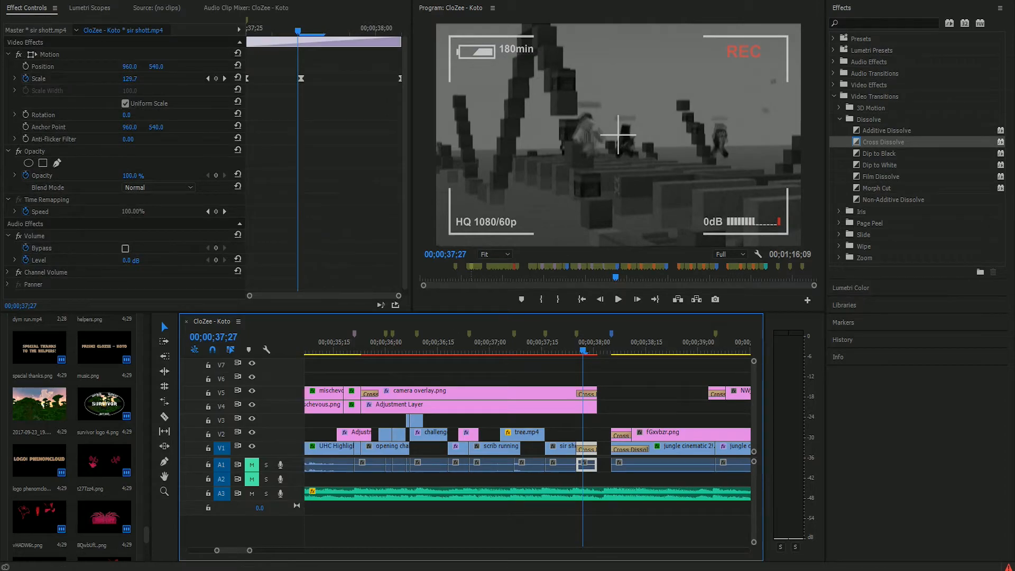
key("Right")
key("Right")
key("Right")
key("Left")
key("Left")
key("Left")
key("Left")
key("Right")
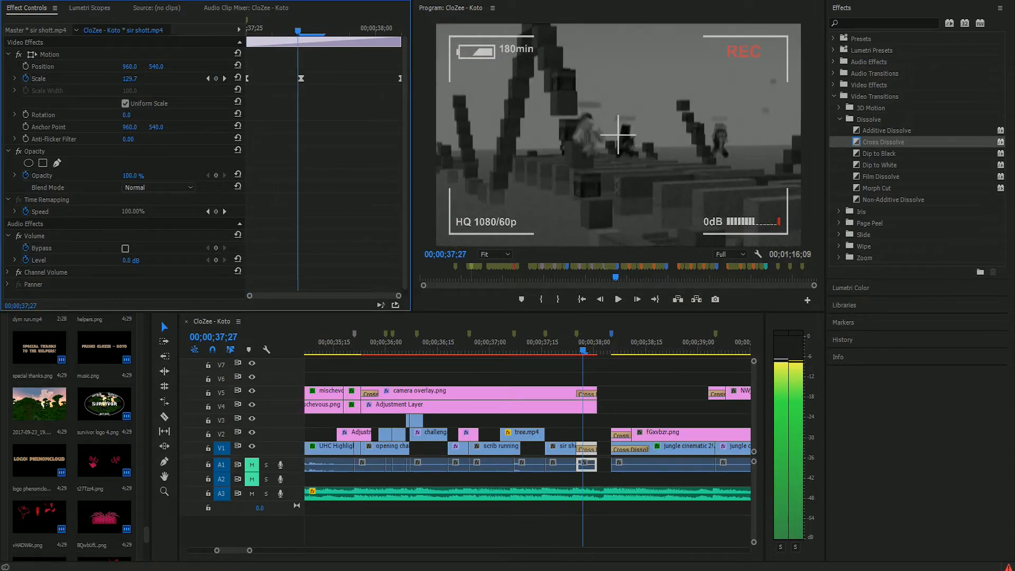
key("Right")
key("Right")
key("Right")
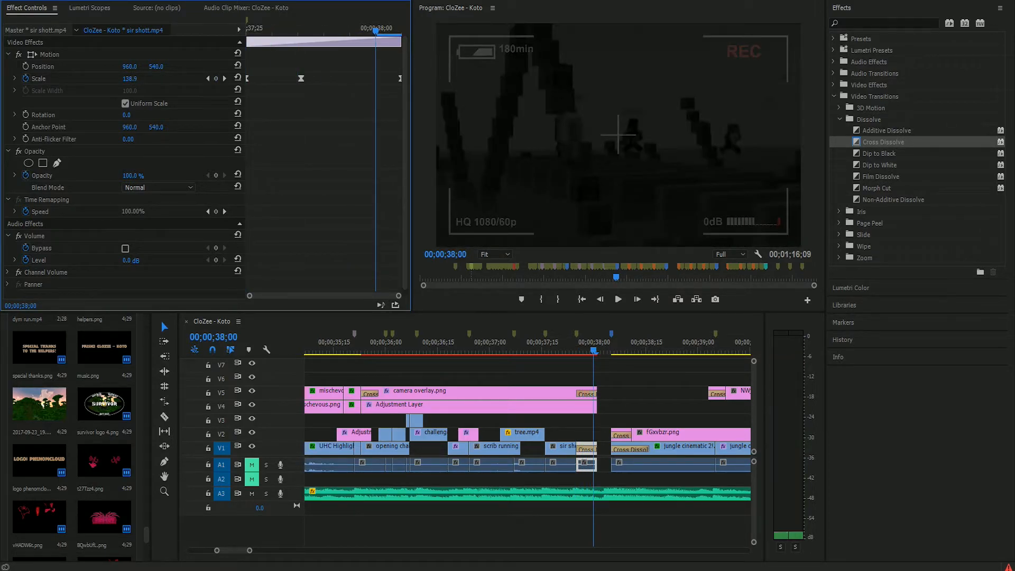
Play the Toaga tribal camp logo scene from 00;00;38;04 and move to its end at 00;00;39;25
left_click_drag(569, 350, 608, 350)
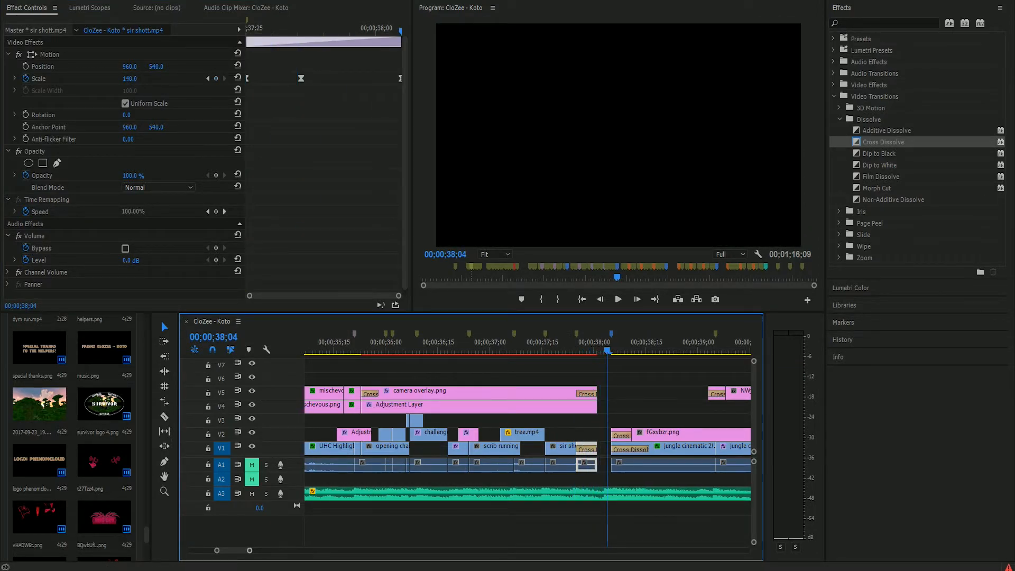
key("space")
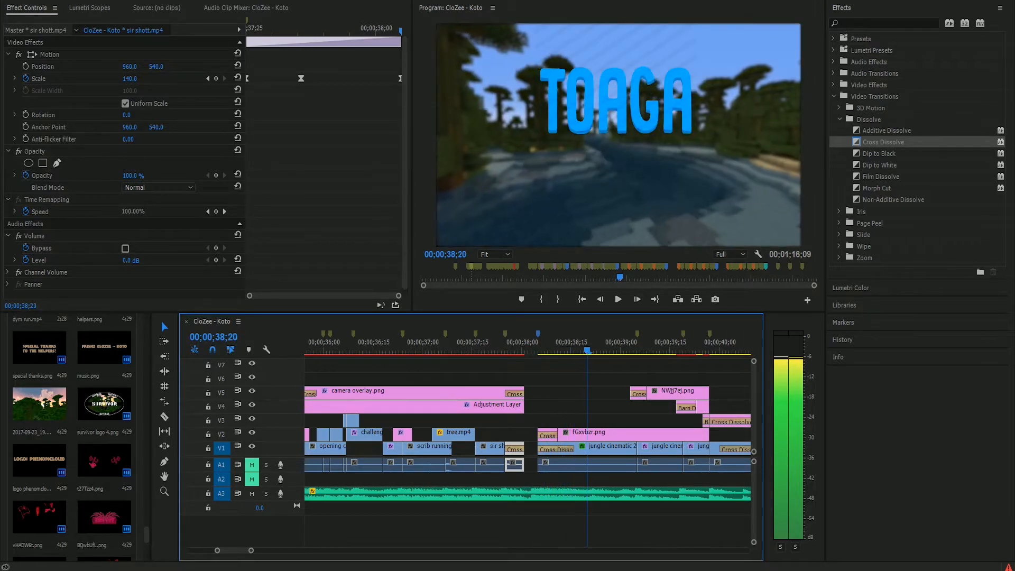
mouse_move(722, 350)
left_mouse_down()
mouse_move(551, 350)
mouse_move(702, 350)
left_mouse_up()
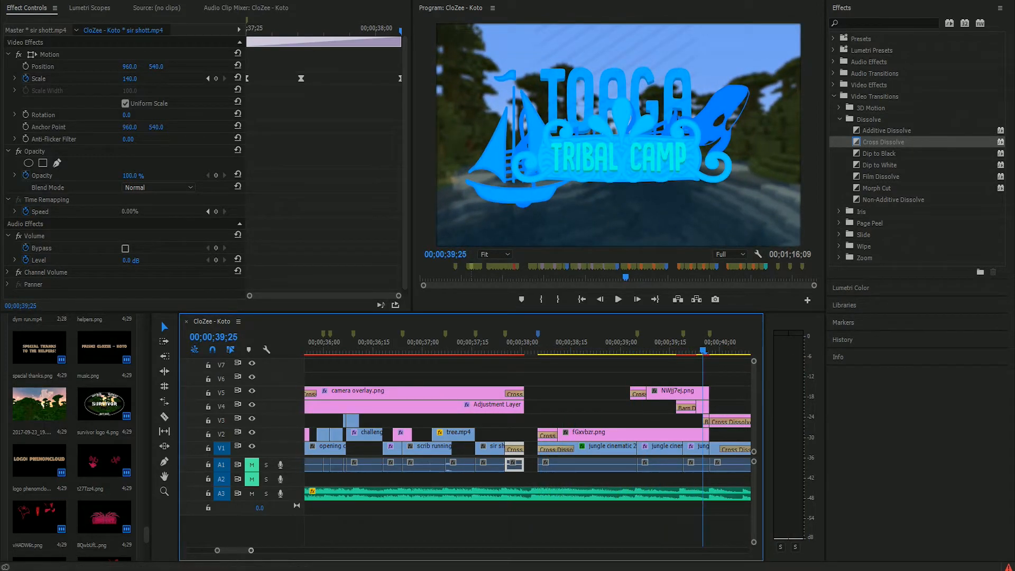
Move past the tribal camp scene and check the gameplay clips from 00;00;40;21 to 00;00;41;00
key("minus")
key("minus")
key("minus")
key("equal")
left_click_drag(535, 350, 566, 350)
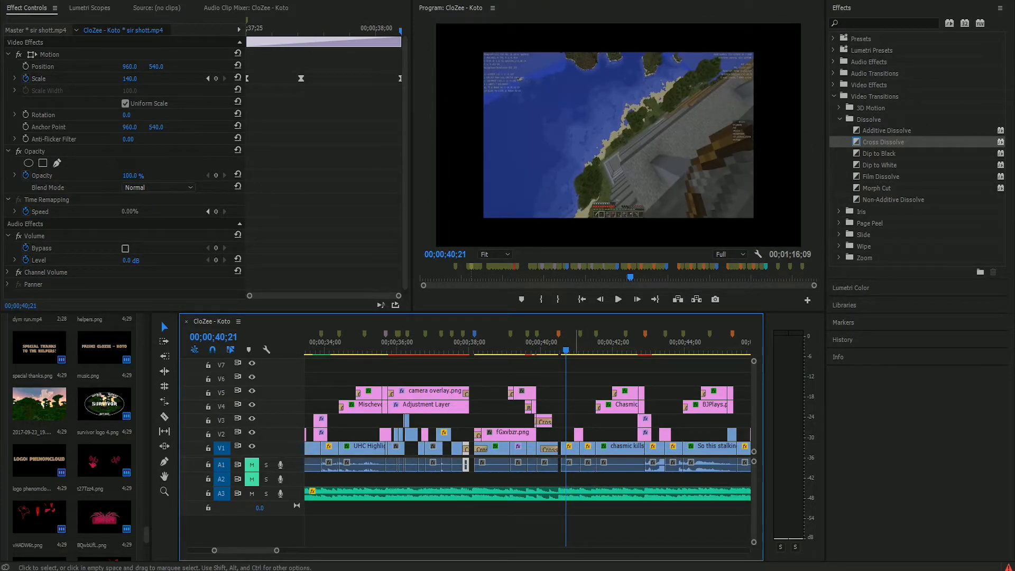
left_click_drag(566, 350, 576, 350)
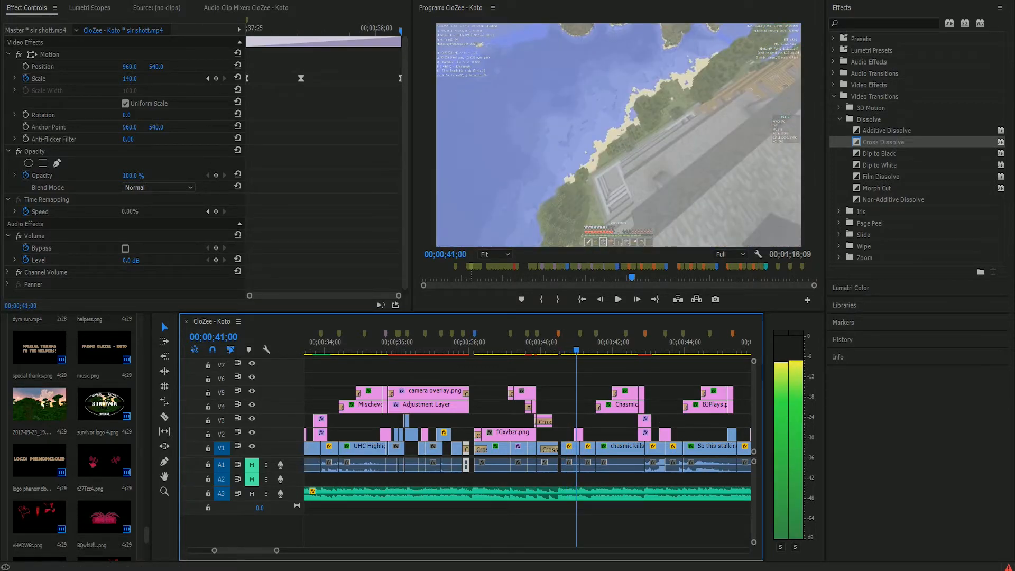
Step through the adjustment layer transition to 00;00;41;05 and play the Chasmic.png player introduction
key("Right")
key("Right")
key("Right")
key("Right")
key("Right")
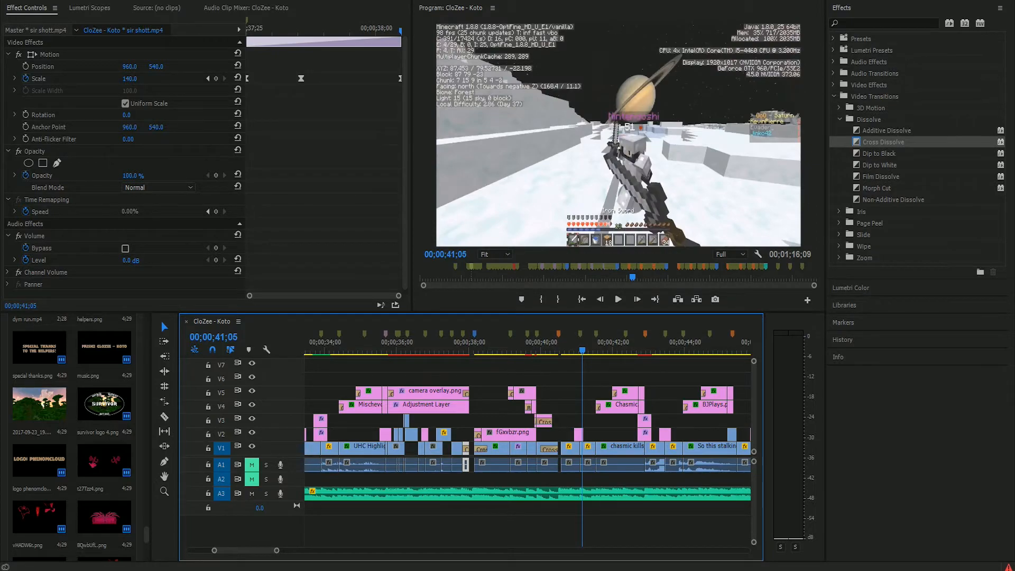
key("equal")
key("space")
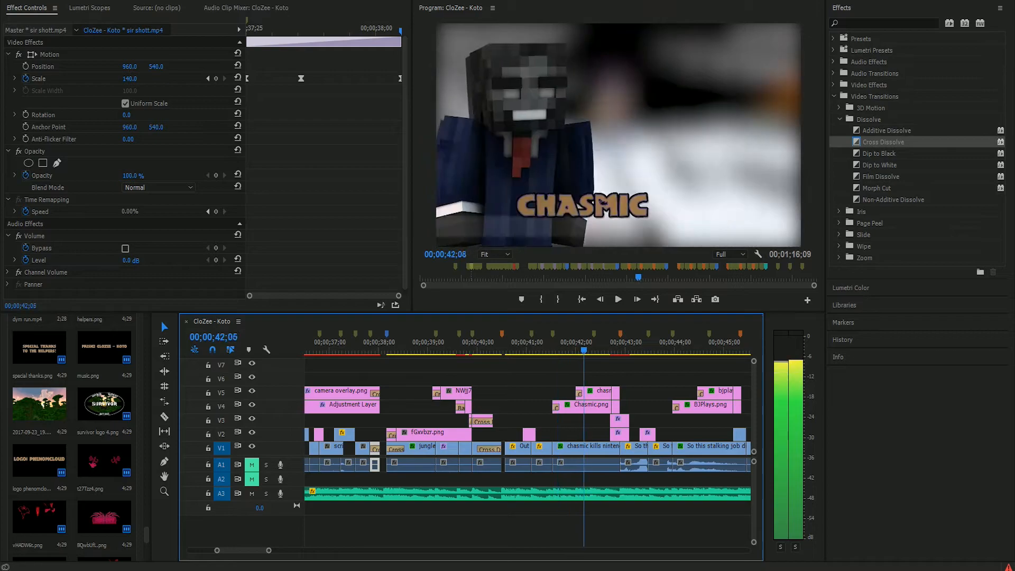
Move to 00;00;43;21 and play the following player introductions up to 00;00;47;19
mouse_move(644, 350)
left_mouse_down()
mouse_move(659, 350)
mouse_move(630, 350)
mouse_move(659, 350)
left_mouse_up()
key("minus")
key("minus")
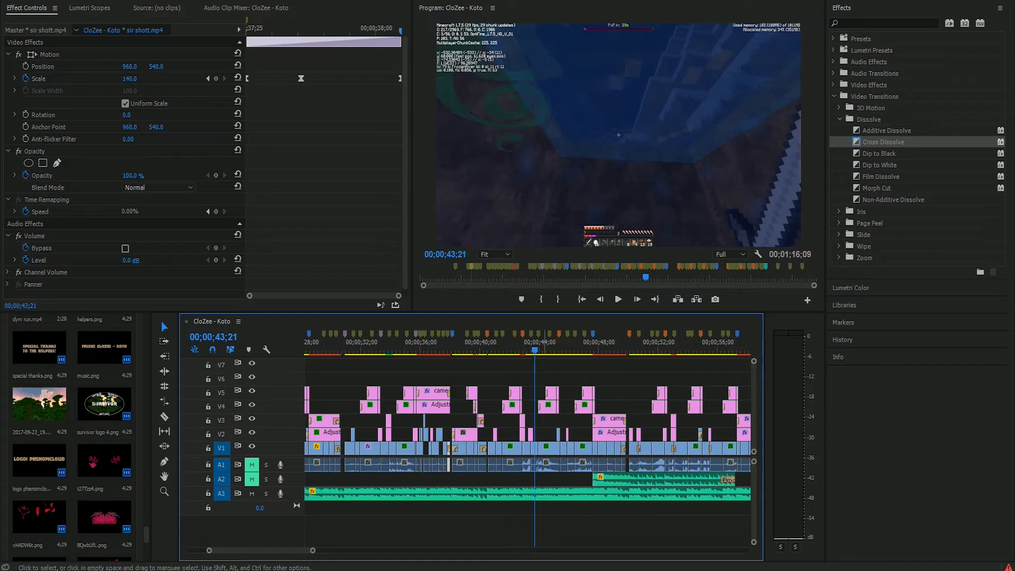
key("space")
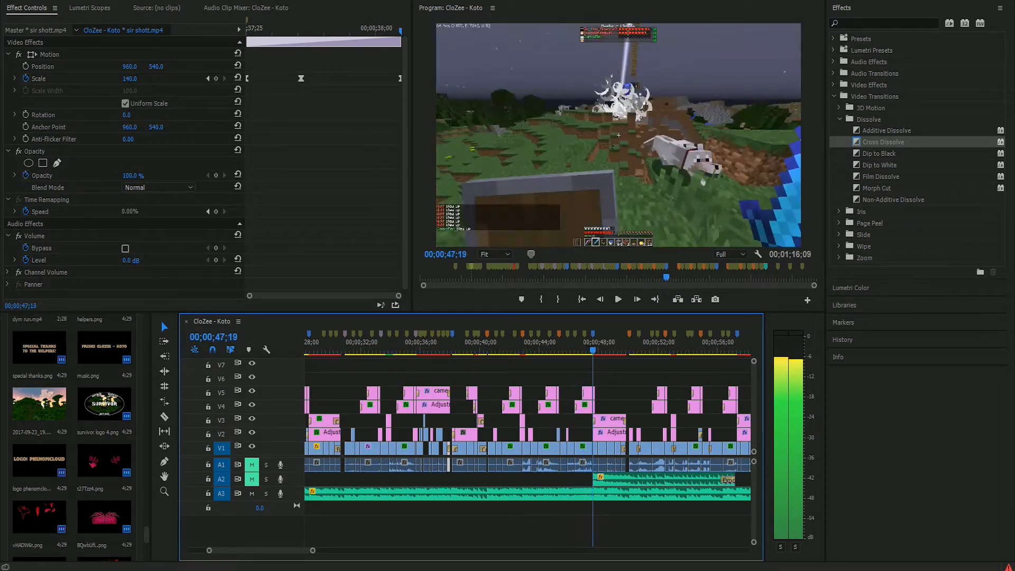
key("space")
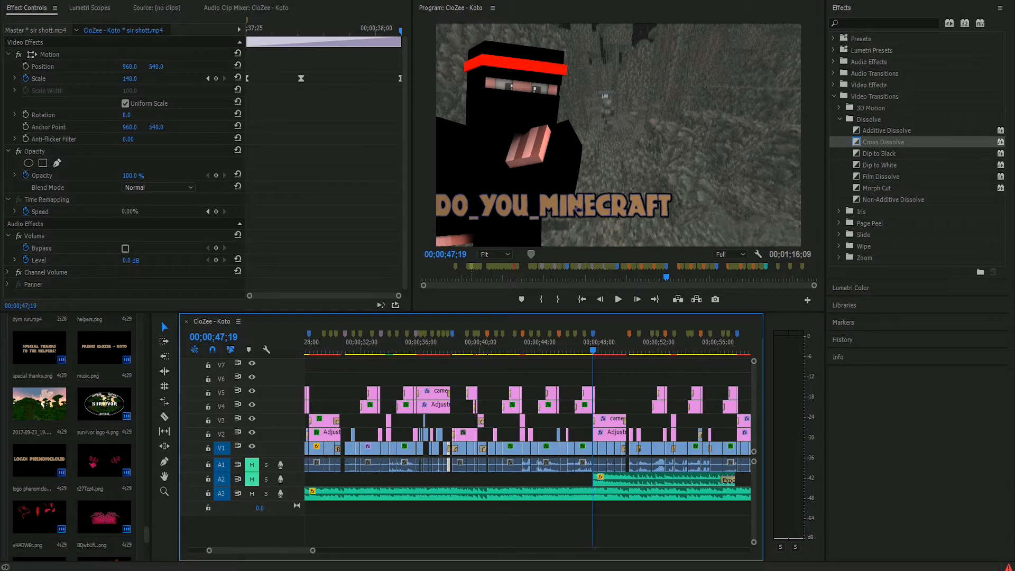
Return to 00;00;47;07 and play from the end of the player introduction into the second camera overlay scene
key("=")
left_click(528, 345)
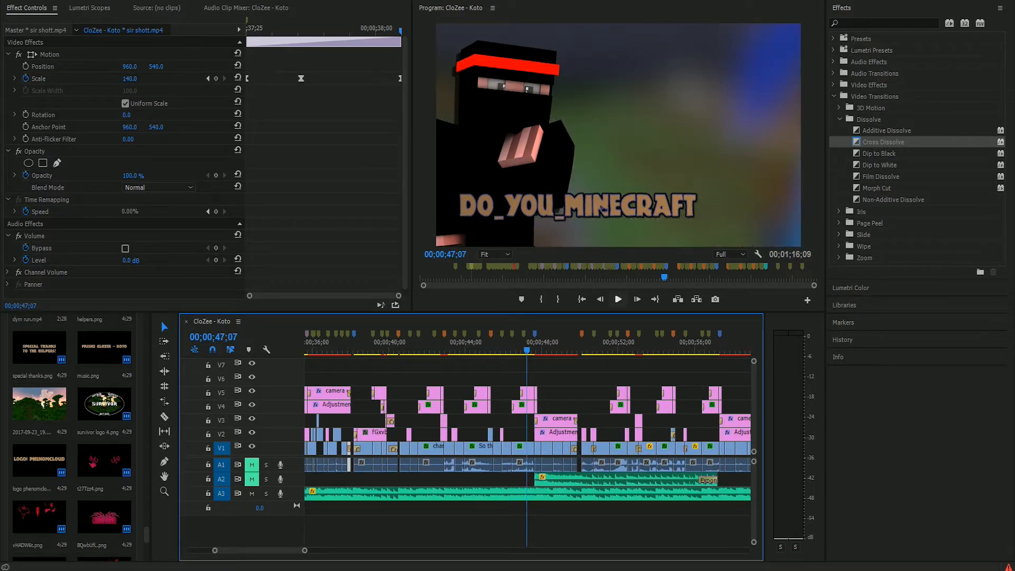
left_click(618, 300)
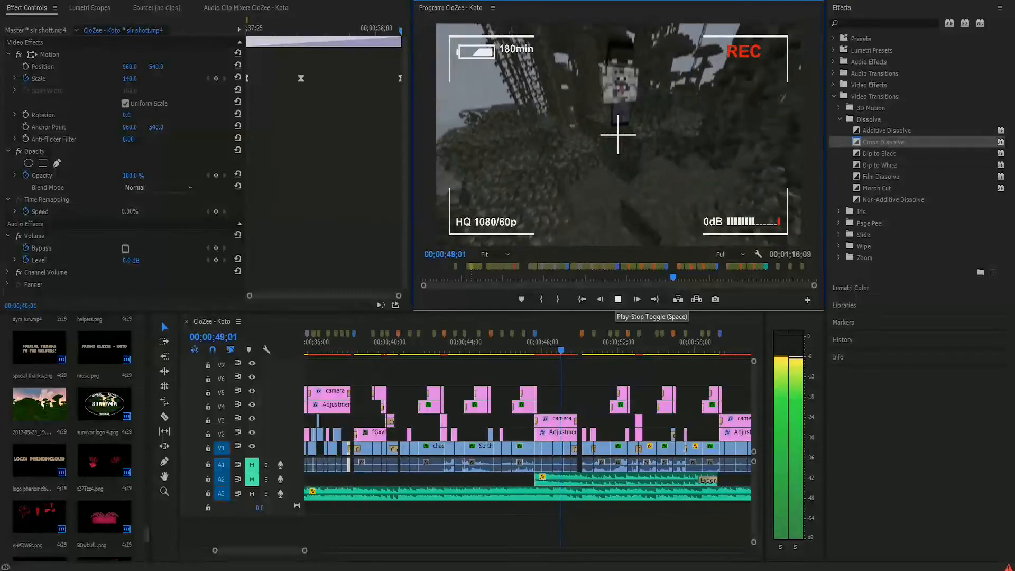
Stop at 00;00;49;25, return to 00;00;48;11 and replay the second camera overlay scene
key("space")
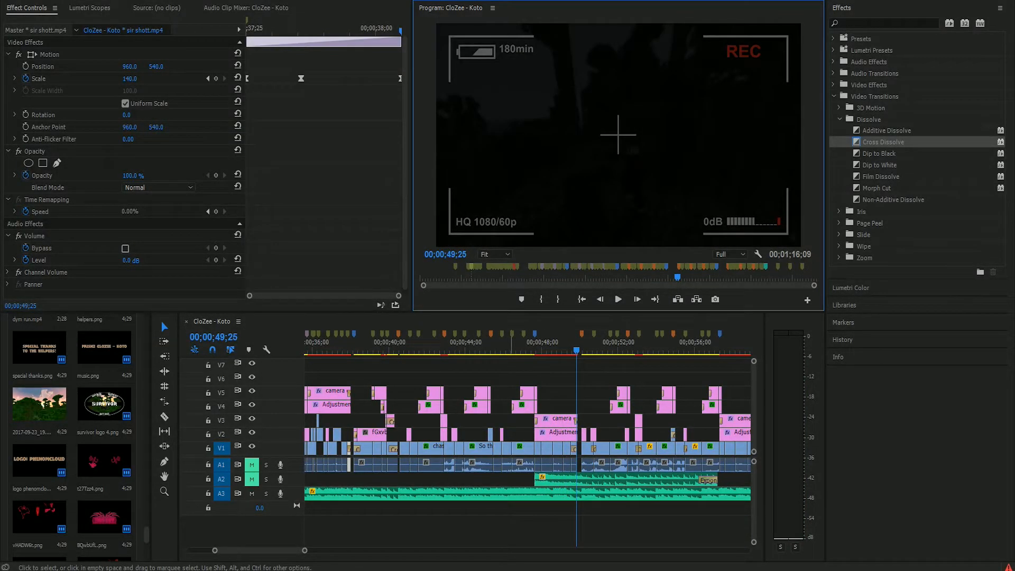
left_click(548, 344)
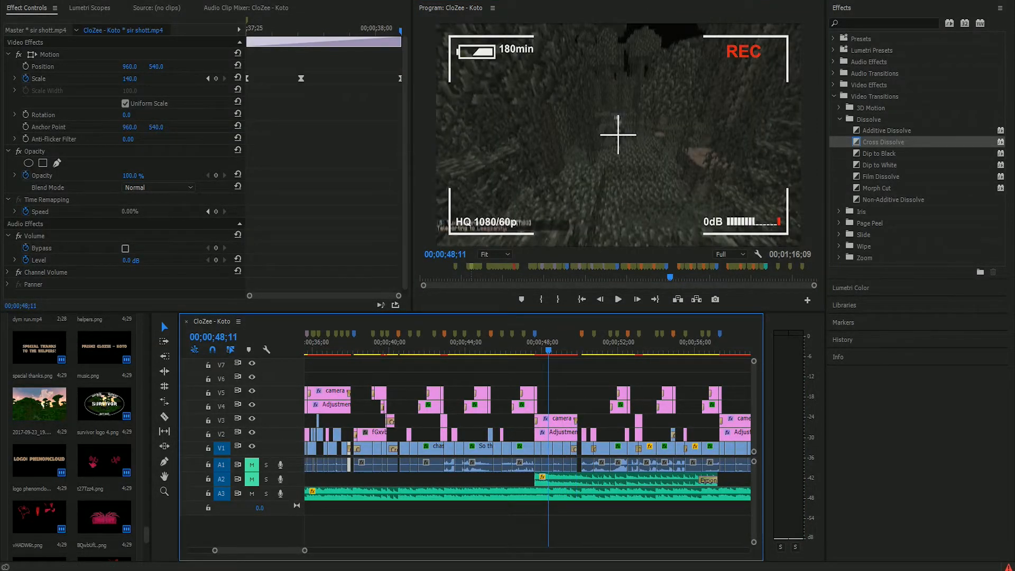
key("space")
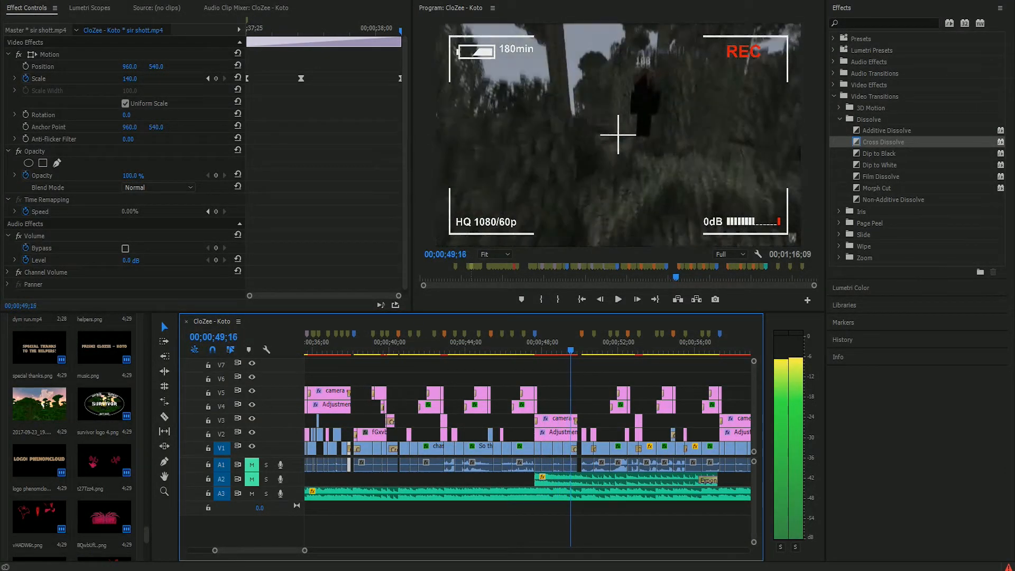
key("space")
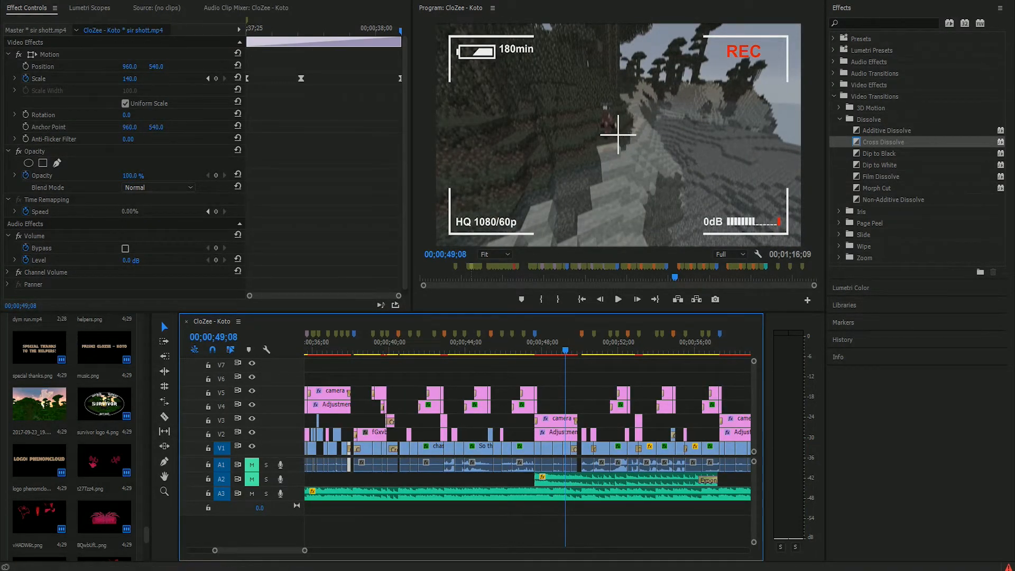
Play from the end of the second camera overlay scene through the next player introductions to 00;00;59;08
key("minus")
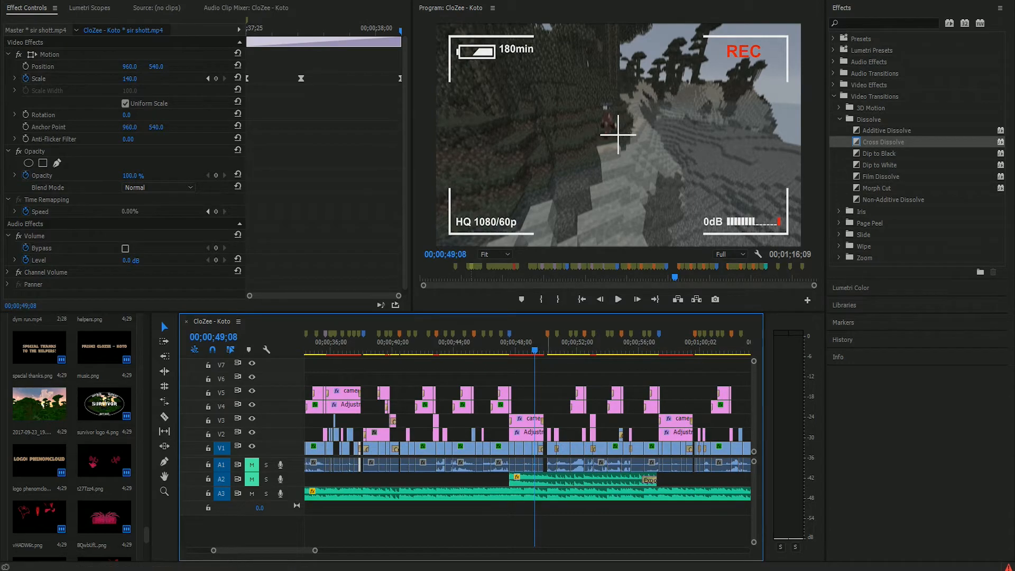
key("Down")
key("Down")
key("space")
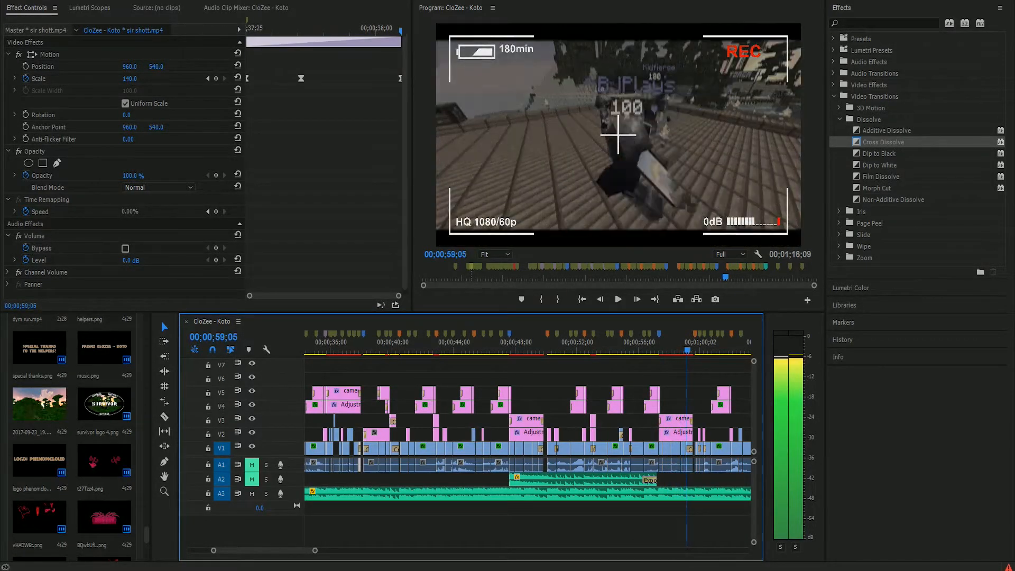
key("minus")
key("equal")
key("equal")
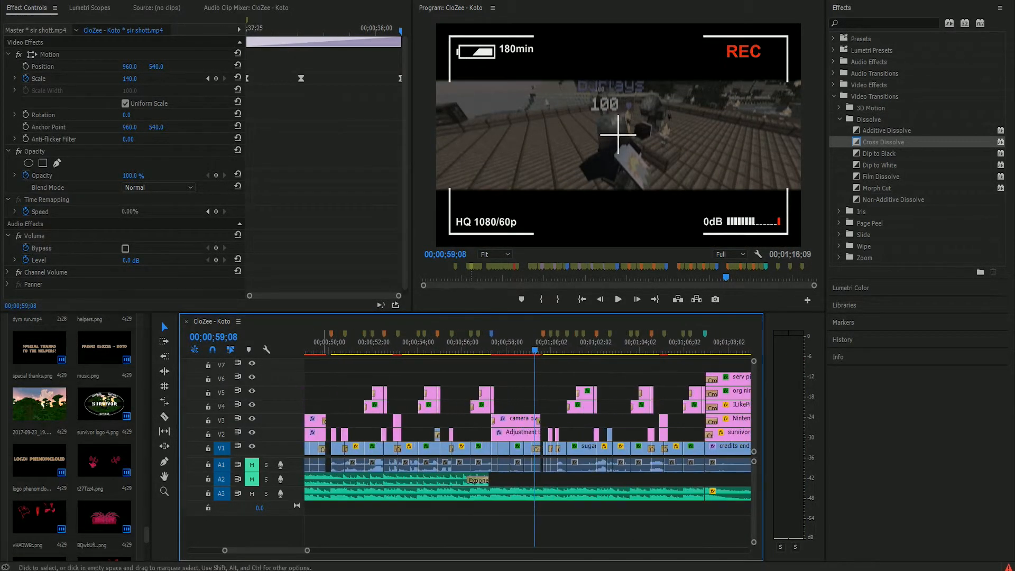
Play the remaining player introductions from 00;00;59;08 to the Squish.png introduction at 00;01;06;25
key("space")
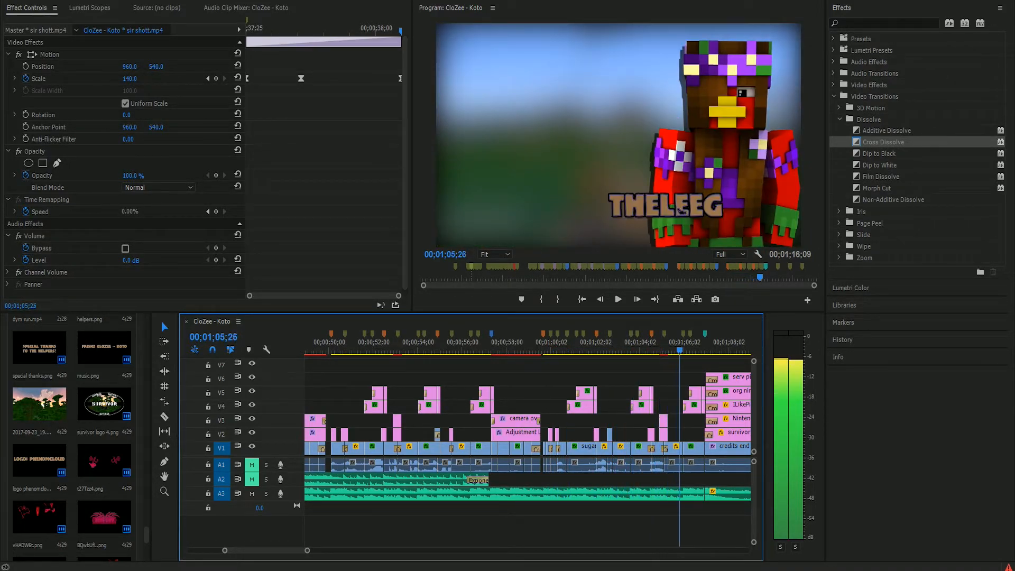
key("space")
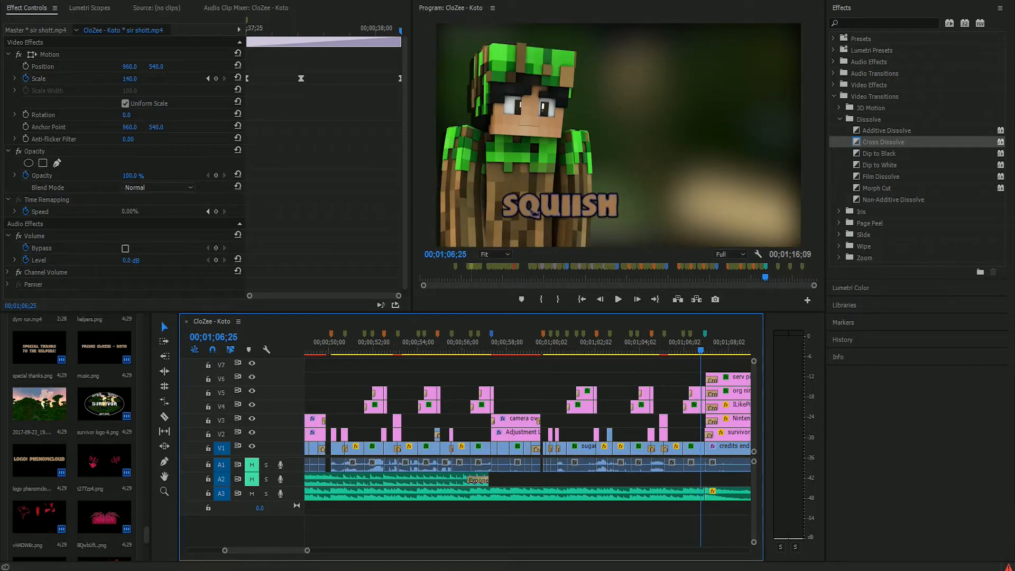
key("equal")
key("equal")
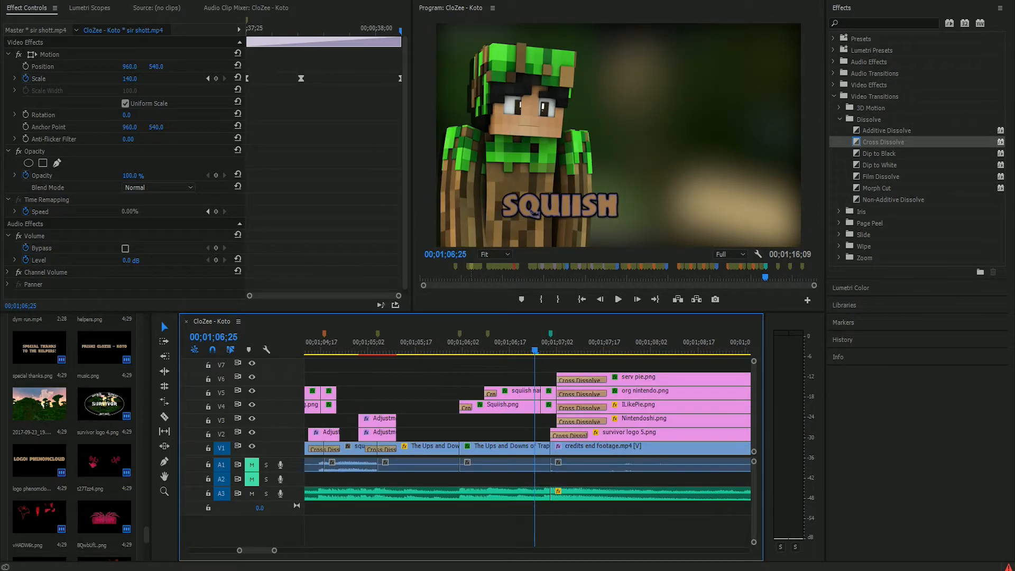
Step frame by frame through the end of the Squish.png introduction to the credits footage at 00;01;07;00
key("Right")
key("Right")
key("Right")
key("Right")
key("Right")
key("Right")
key("Left")
key("Left")
key("Left")
key("Left")
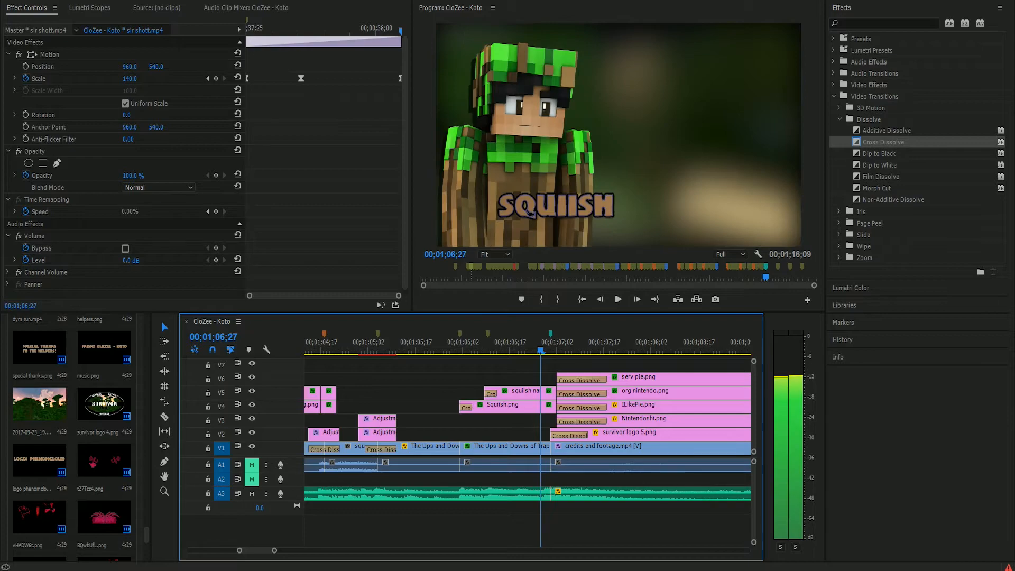
key("Right")
key("Right")
key("Right")
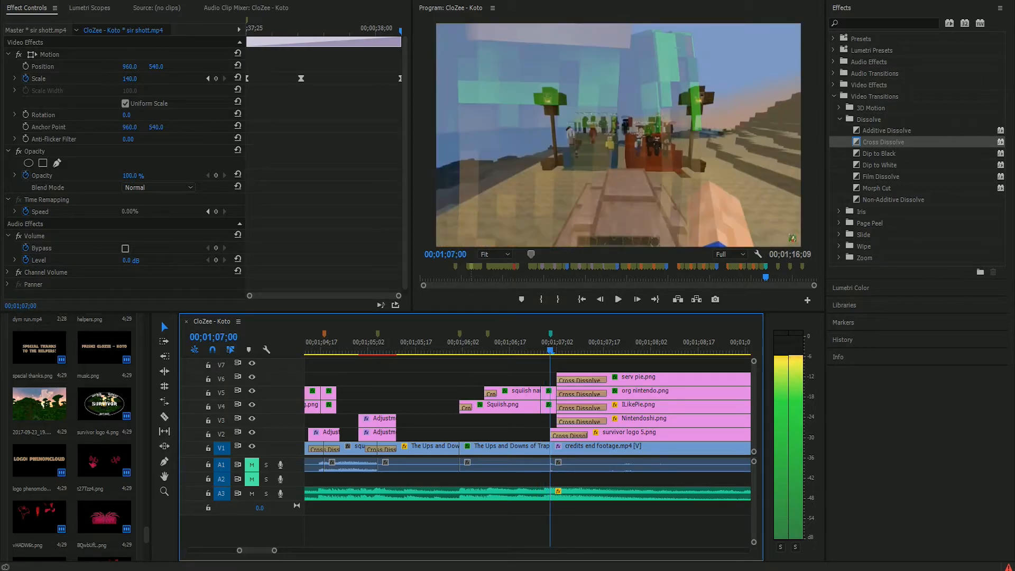
key("Left")
key("Right")
key("Left")
key("Right")
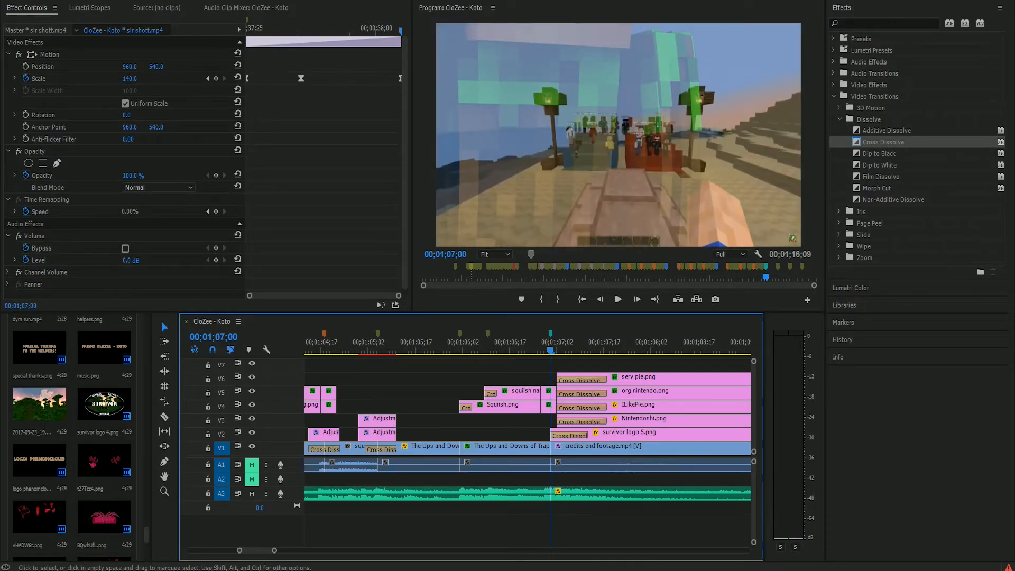
Step through the cross dissolves of the Survivor logo and credit renders up to 00;01;07;13
key("minus")
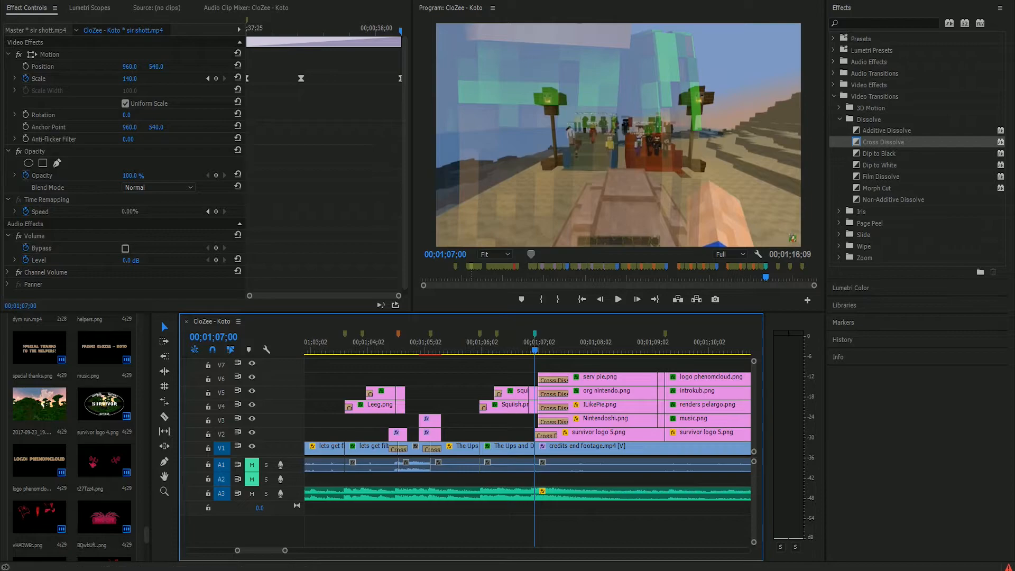
key("Right")
key("Right")
key("Right")
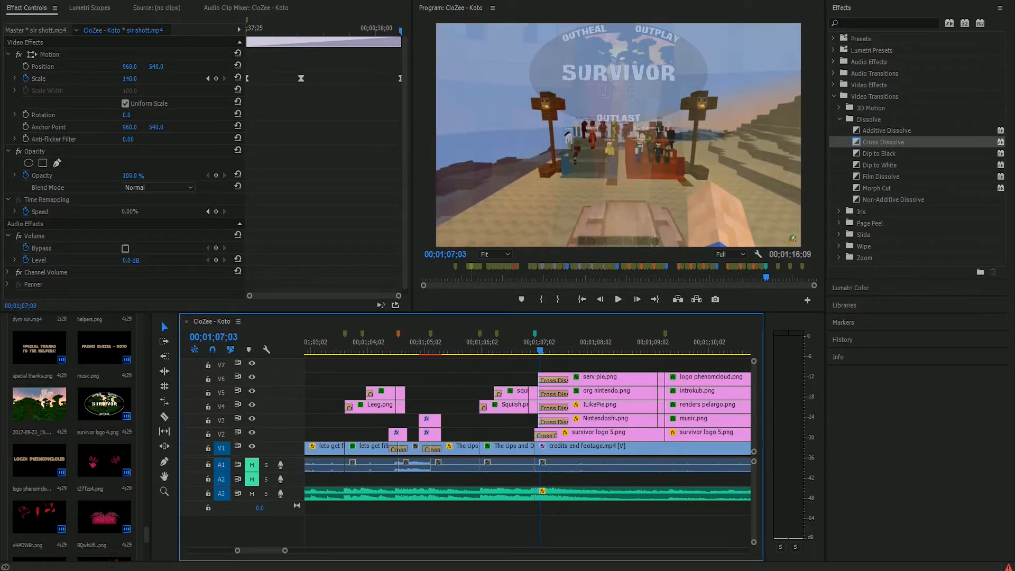
key("Right")
key("Right")
key("Right")
key("Right")
key("Right")
key("Right")
key("Right")
key("Right")
key("Right")
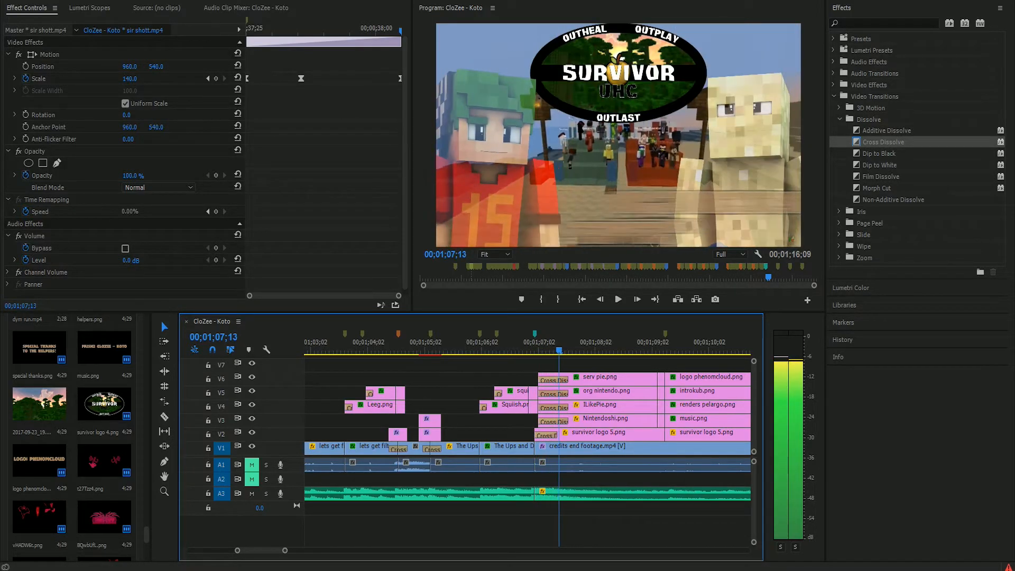
Step back through the credits cross dissolves to 00;01;07;02
key("Left")
key("Left")
key("Left")
key("Left")
key("Left")
key("Left")
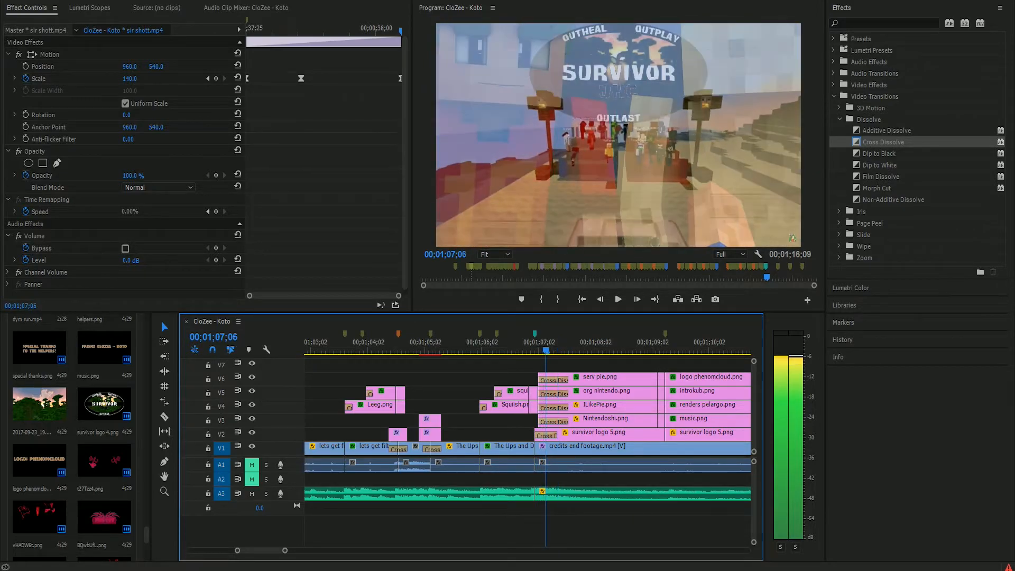
key("Left")
key("Left")
key("Left")
key("Left")
key("Left")
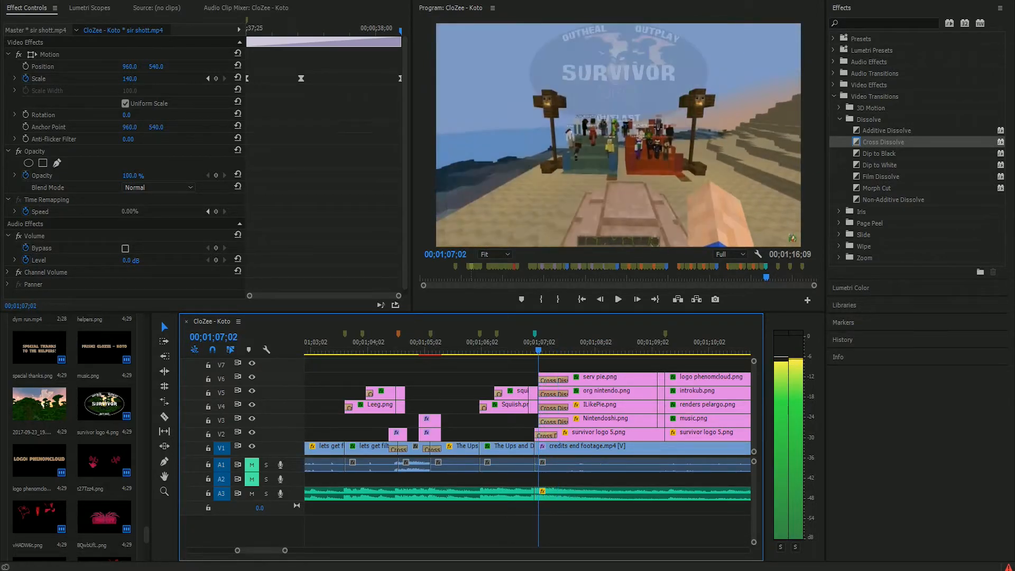
Step forward again through the logo and render fade-in to 00;01;07;16
key("Right")
key("Right")
key("Right")
key("Right")
key("Right")
key("Right")
key("Right")
key("Right")
key("Right")
key("Right")
key("Right")
key("Right")
key("Right")
key("Right")
key("Right")
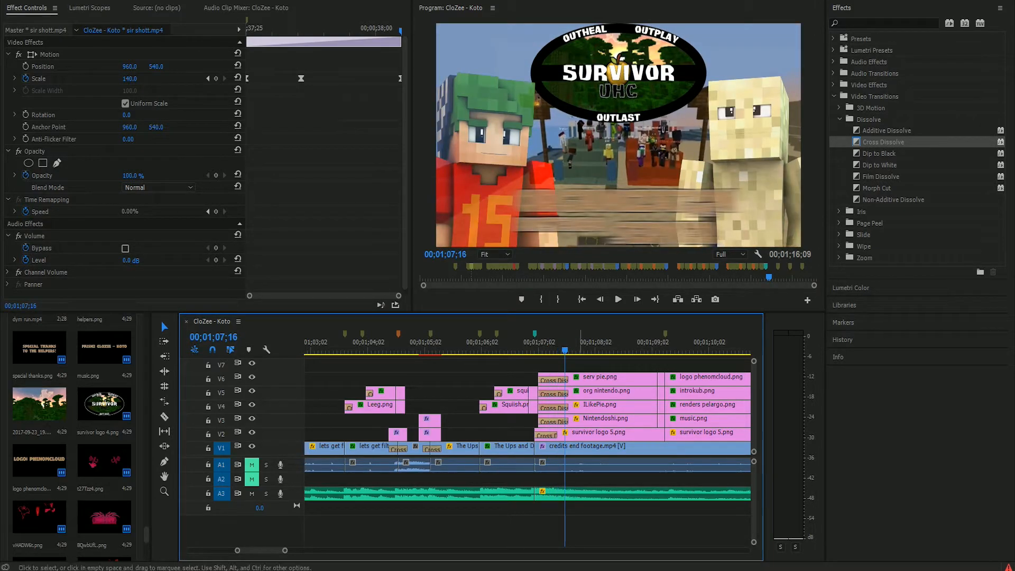
Examine the Nintendoshi.png clip's motion settings and the serv pie.png clip's Offset, Directional Blur and Transform effects, moving to 00;01;07;23
left_click(603, 421)
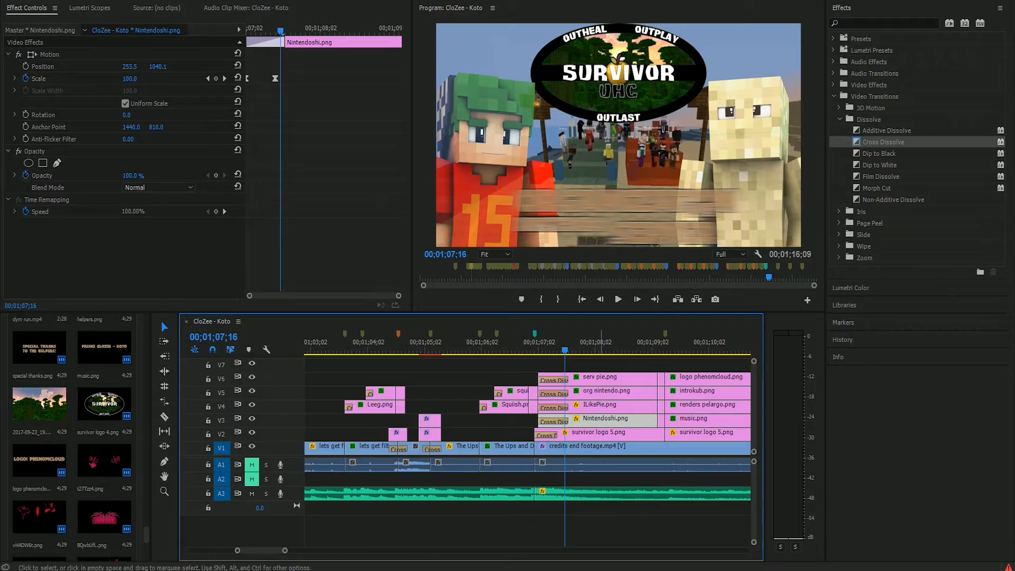
left_click(600, 379)
scroll(158, 169, "down", 3)
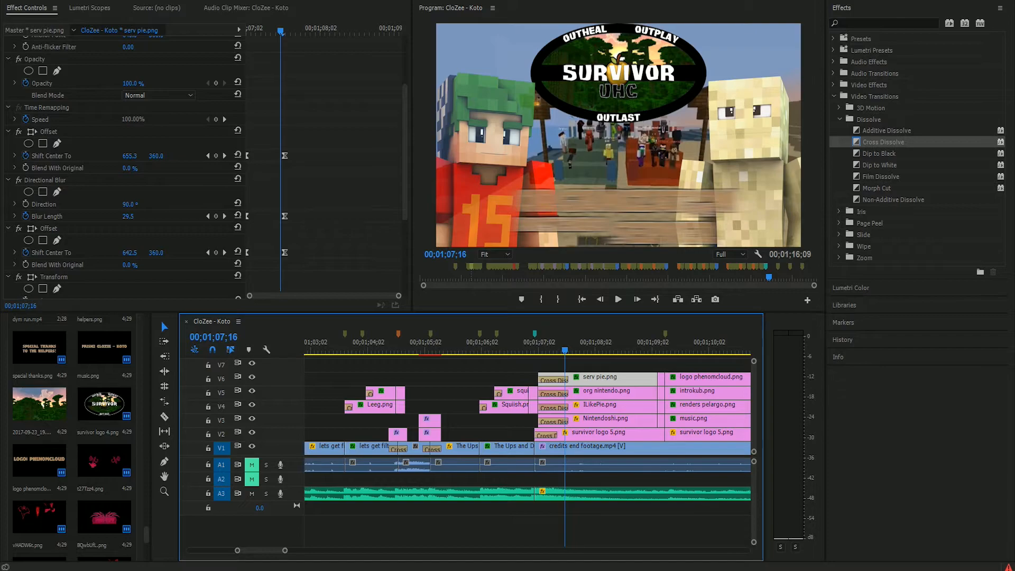
left_click_drag(564, 343, 578, 343)
scroll(159, 169, "down", 4)
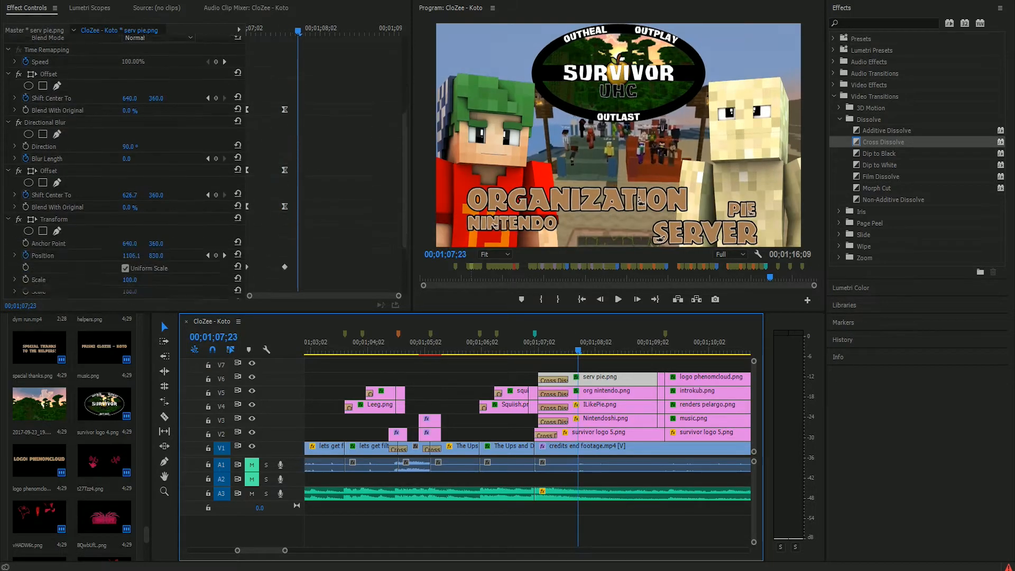
scroll(159, 169, "up", 2)
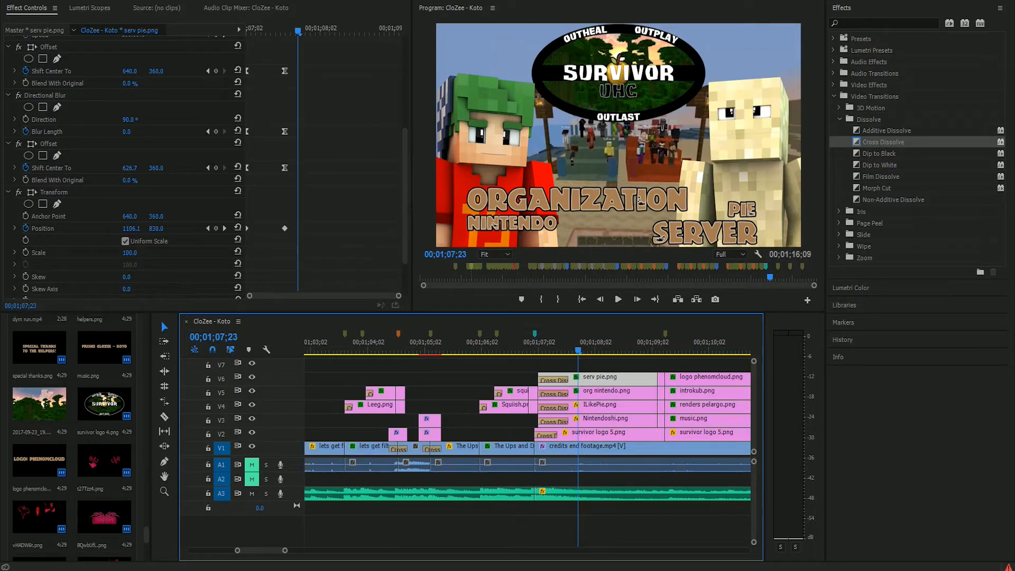
Return to 00;01;04;09 and play the last player introductions into the opening credits, replaying from the Leeg.png introduction
left_click(381, 348)
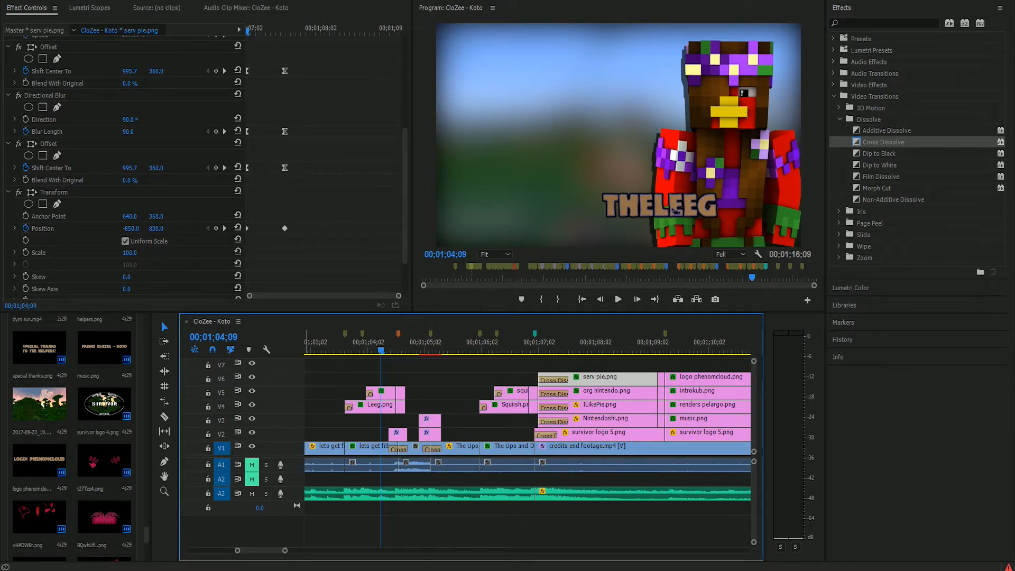
key("space")
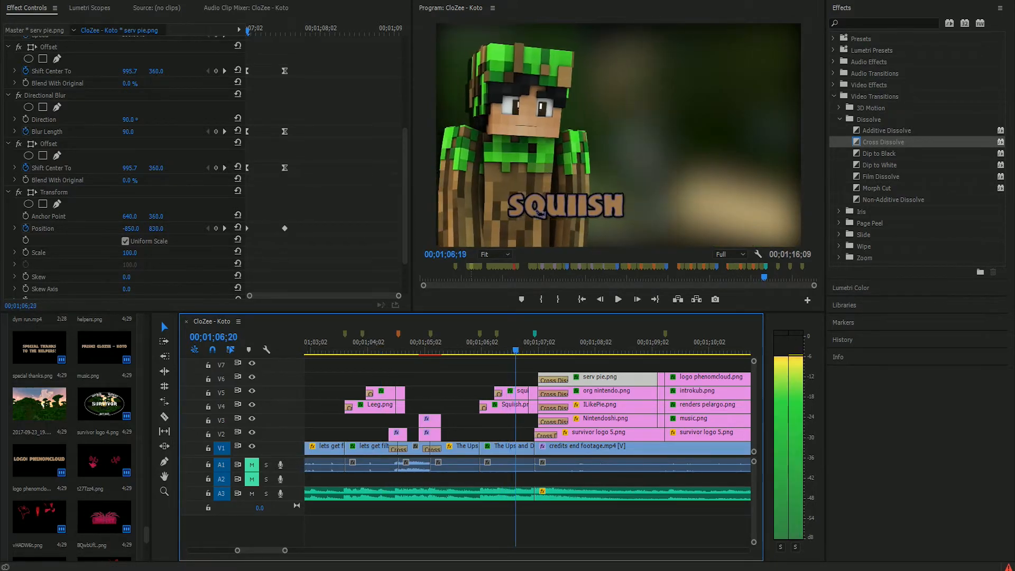
key("space")
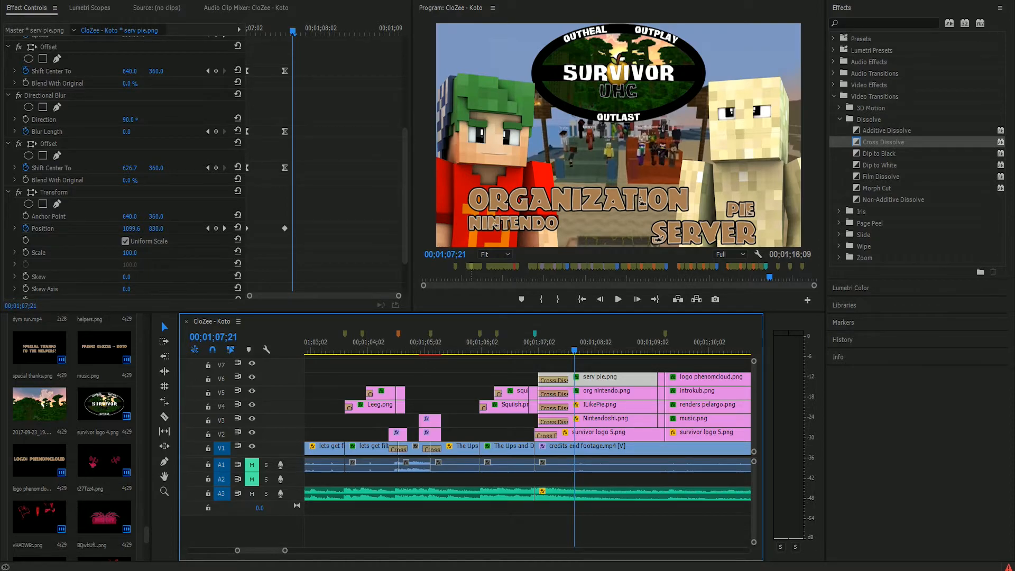
left_click(380, 342)
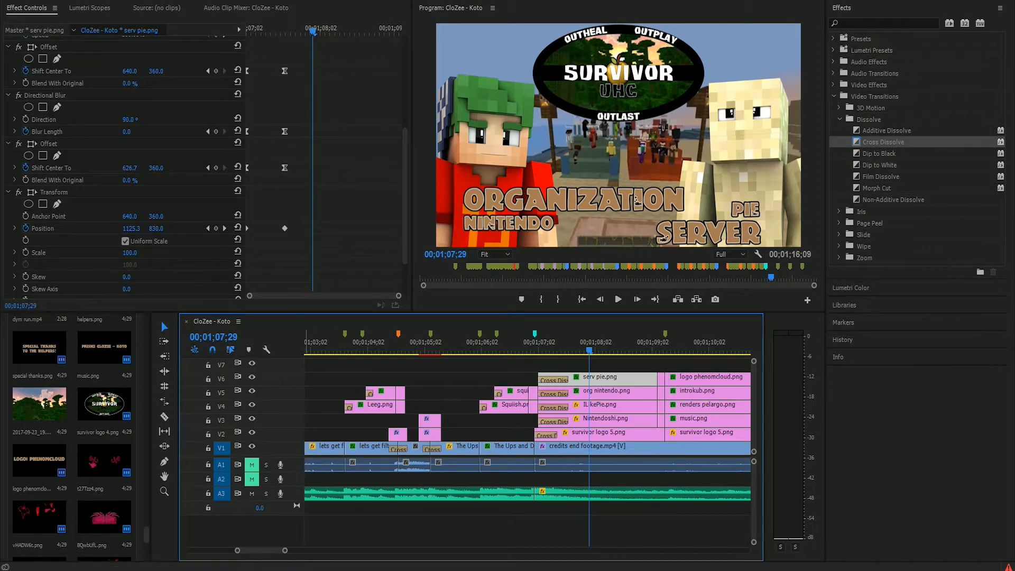
Play the first credits screen from 00;01;07;29 to its exit transition at 00;01;09;07
key("minus")
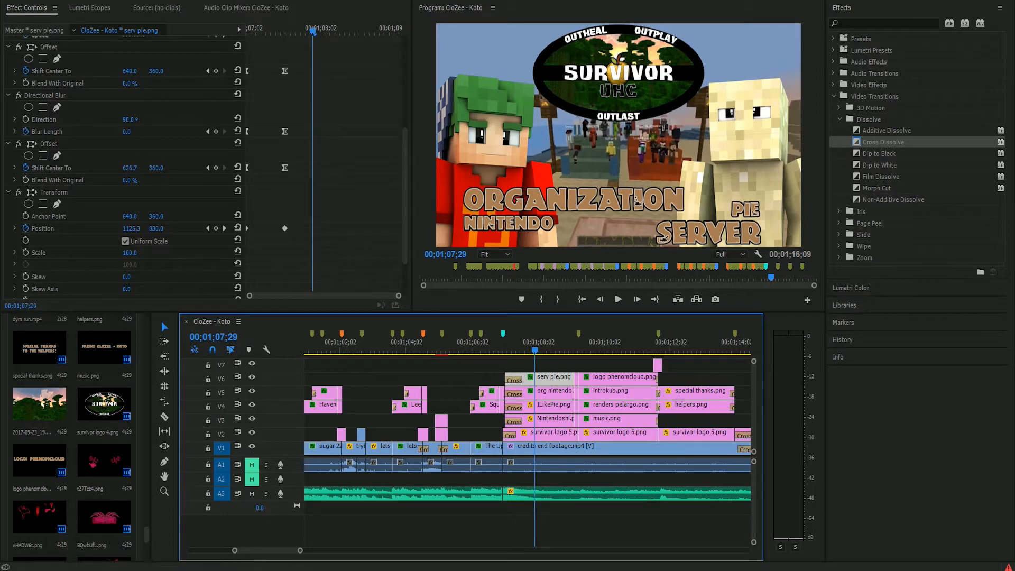
key("space")
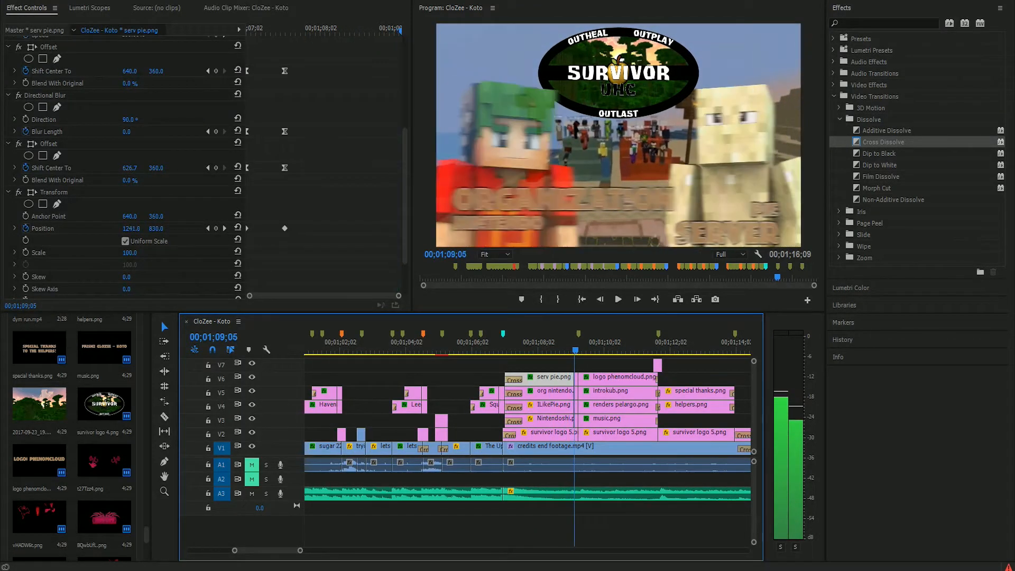
key("space")
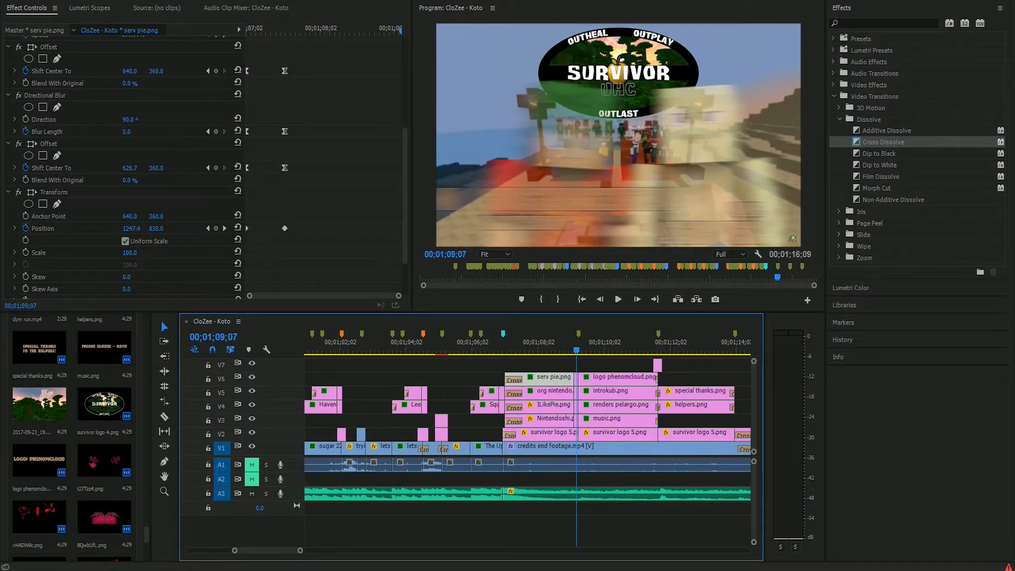
Step around 00;01;09;07 and examine the Opacity and Transform settings of the short end segment of serv pie.png
key("equal")
key("equal")
key("Left")
key("Left")
key("Right")
key("Right")
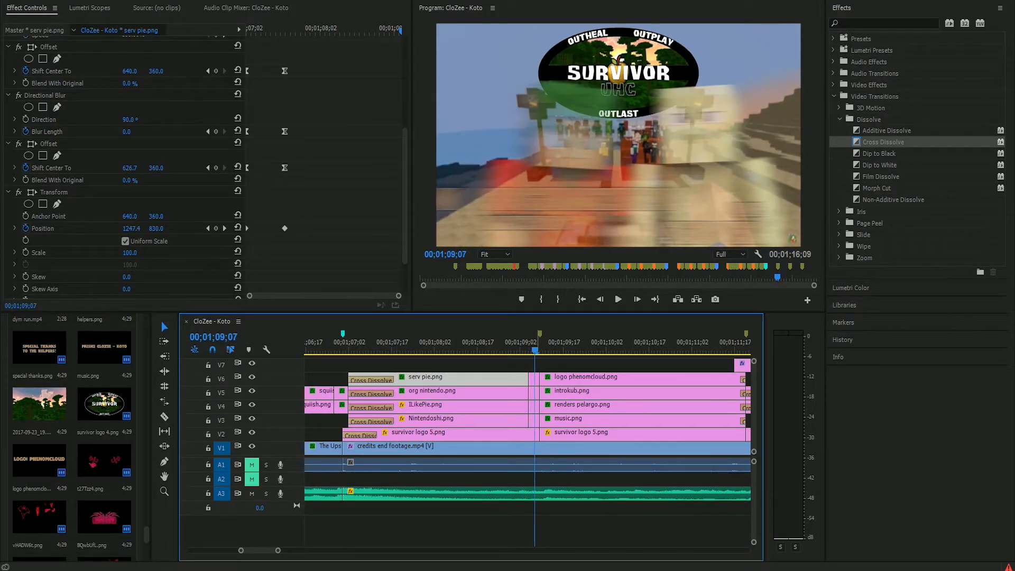
left_click(534, 379)
scroll(125, 170, "down", 3)
scroll(124, 169, "down", 1)
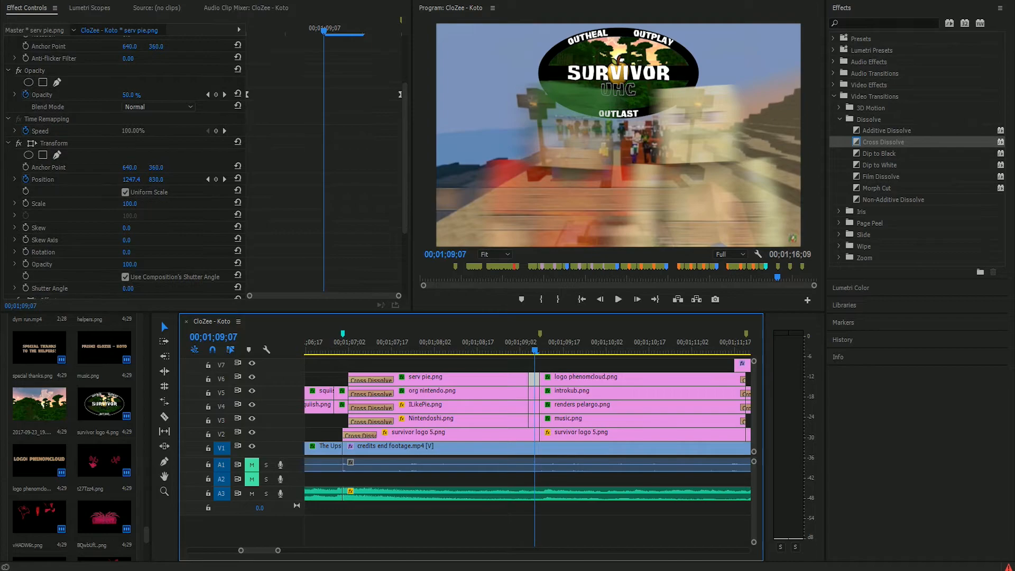
Step frame by frame through the transition from the first credits screen to the logo, intro, renders and music credits at 00;01;09;23
key("Left")
key("Left")
key("Left")
key("Right")
key("Right")
key("Right")
key("Right")
key("Right")
key("Right")
key("Right")
key("Right")
key("Right")
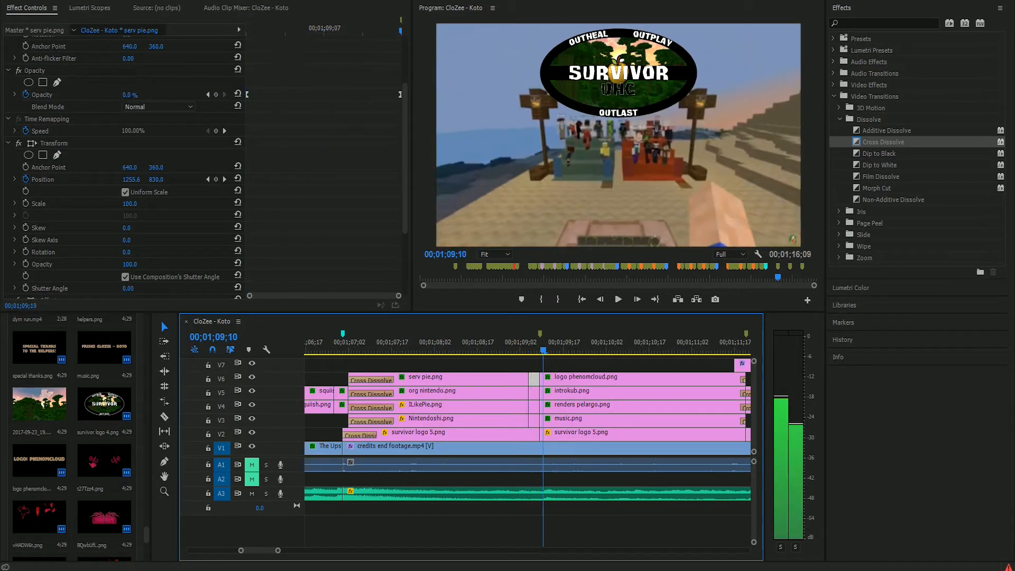
key("Right")
key("Right")
key("Right")
key("Right")
key("Right")
key("Right")
key("Right")
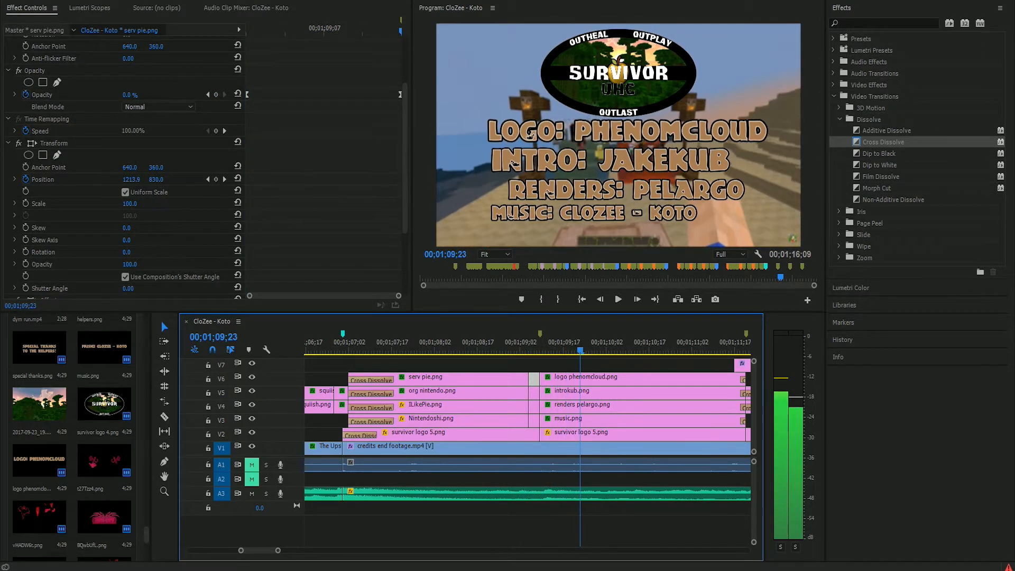
key("Right")
key("Right")
key("Right")
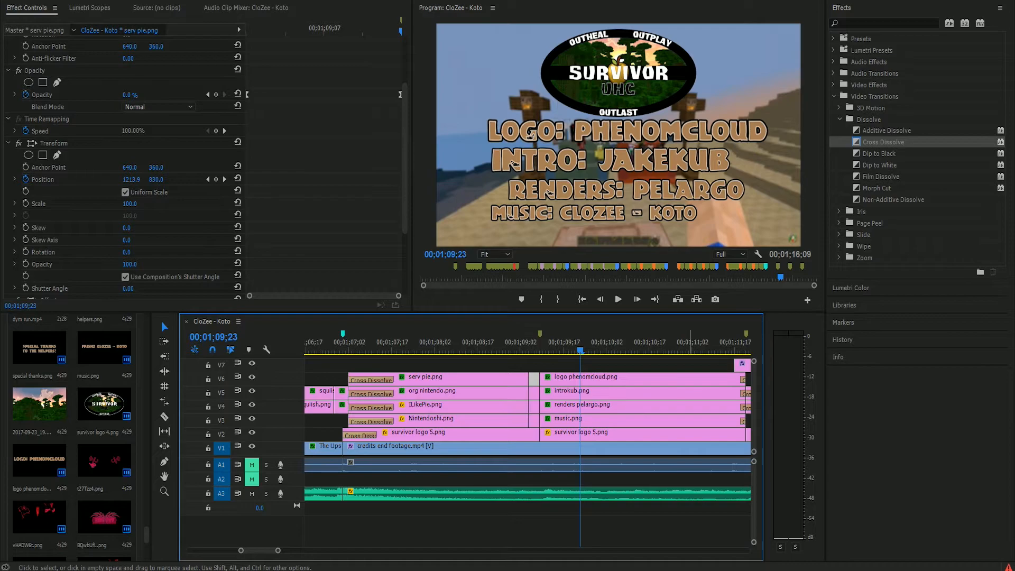
Play from the first credits screen at 00;01;08;20 through the logo, intro, renders and music credits to 00;01;11;20
left_click(486, 343)
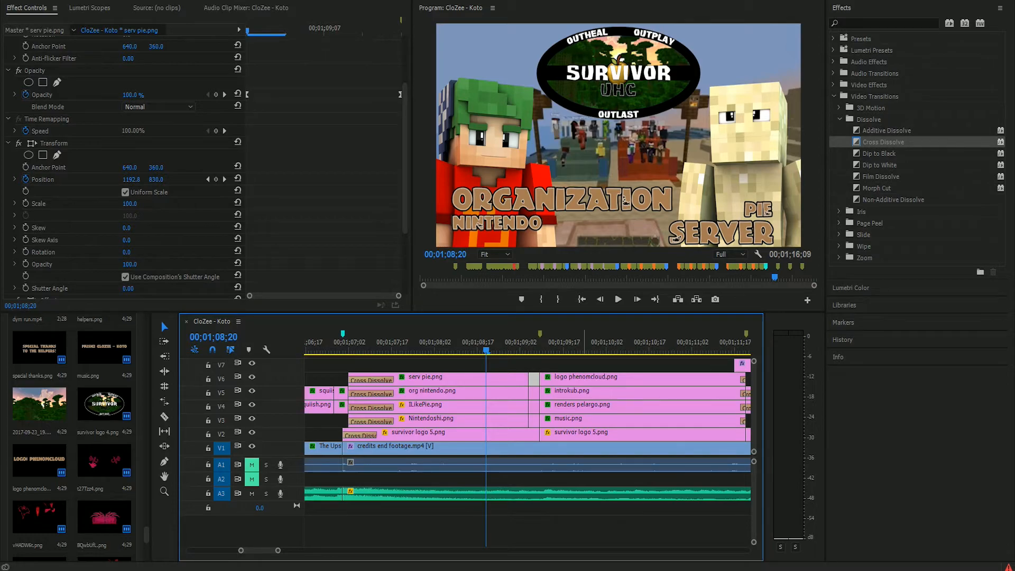
key("space")
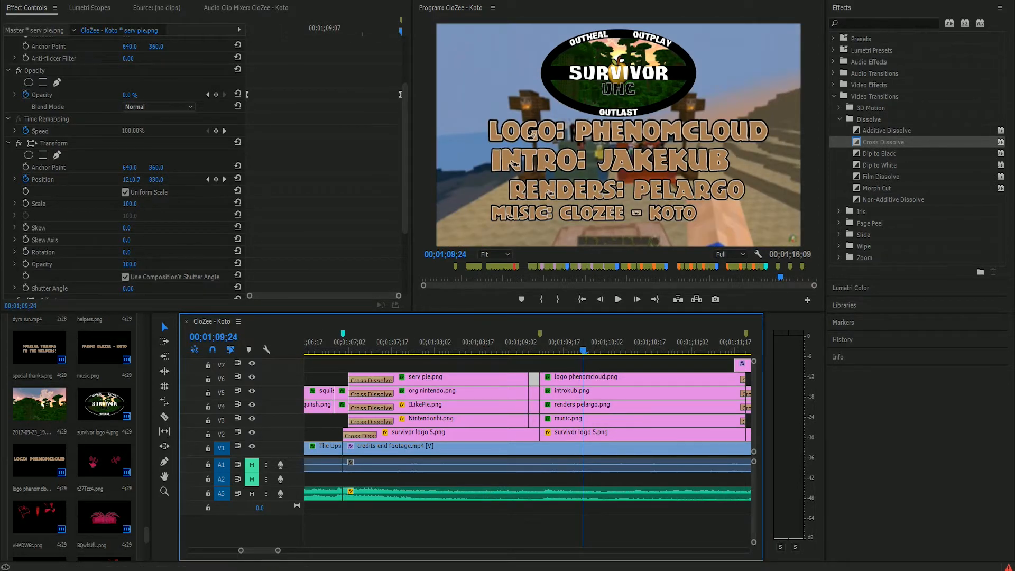
scroll(527, 407, "down", 5)
key("minus")
key("minus")
key("space")
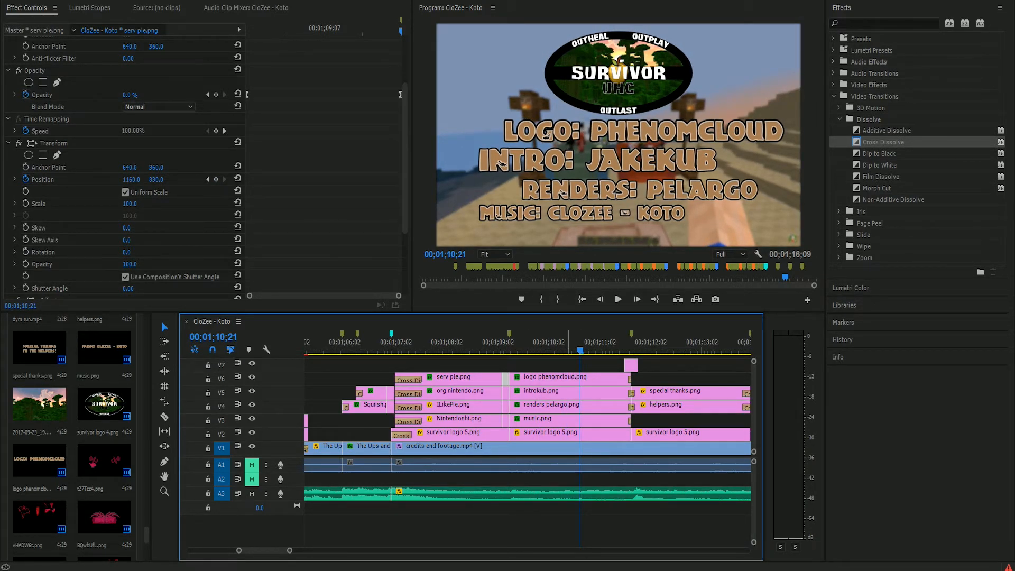
key("space")
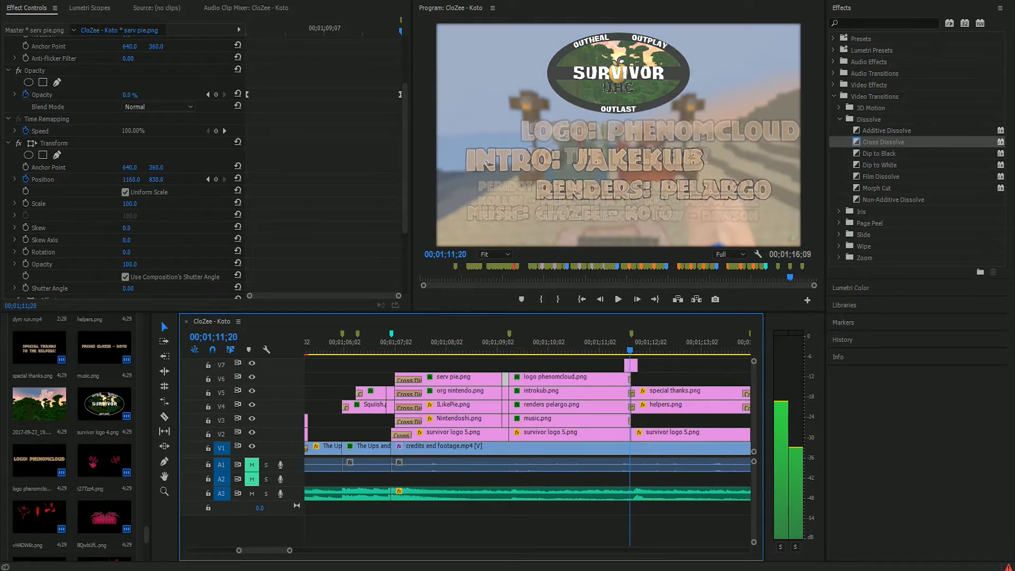
Step back and forth frame by frame through the transition into the special thanks screen, ending at 00;01;12;04
key("Left")
key("Left")
key("Left")
key("Right")
key("Right")
key("Right")
key("Right")
key("Right")
key("Right")
key("Right")
key("Left")
key("Left")
key("Left")
key("Left")
key("Left")
key("Left")
key("Right")
key("Right")
key("Right")
key("Right")
key("Right")
key("Right")
key("Right")
key("Right")
key("Right")
key("Right")
key("Right")
key("Right")
key("Right")
key("Right")
key("Right")
key("Right")
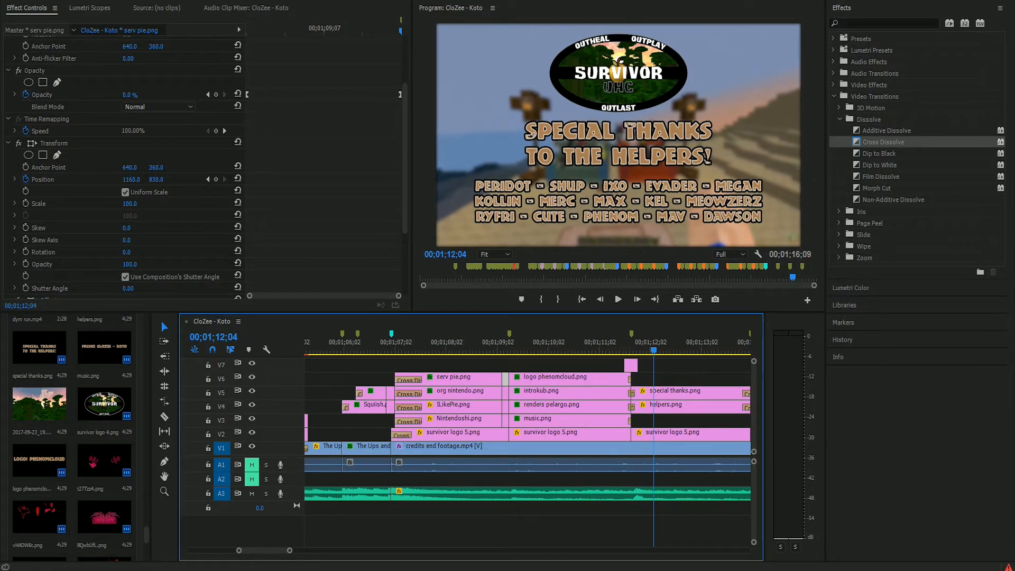
Play the special thanks screen from 00;01;12;04 to 00;01;13;14
key("minus")
key("equal")
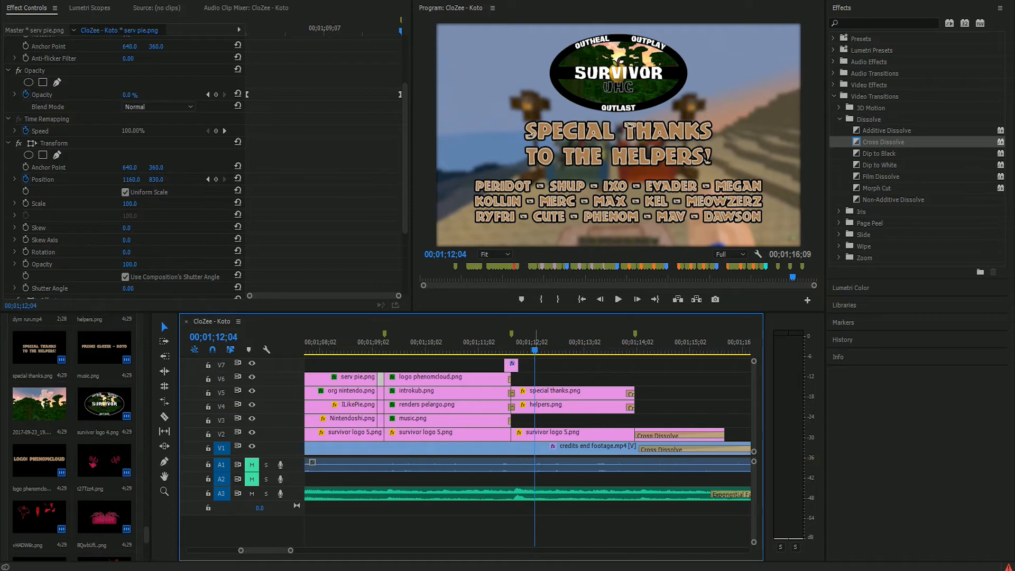
key("space")
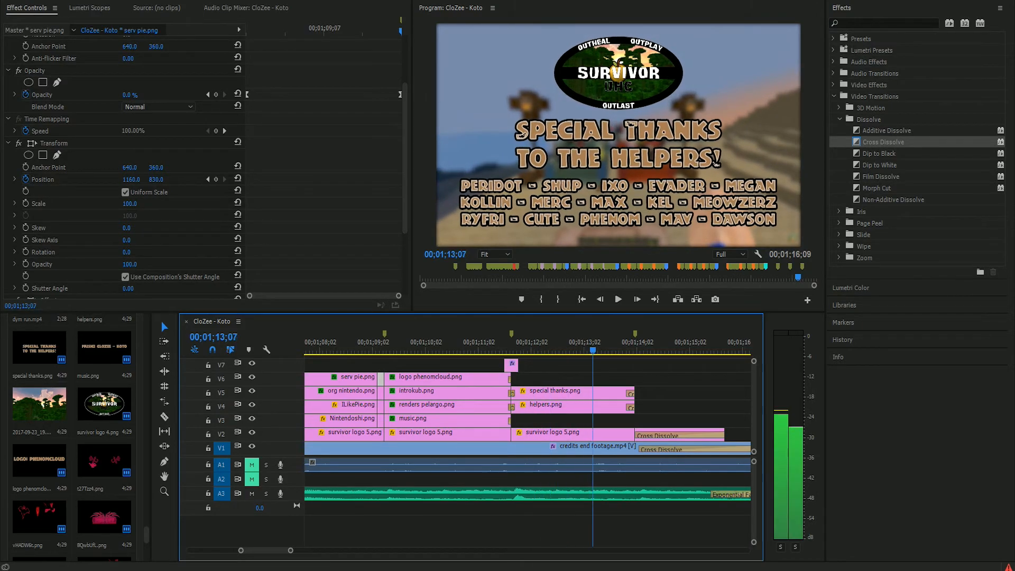
key("space")
Examine the Scale animation of special thanks.png, the closing fade at 00;01;15;00 and the interpolation of the clip's last Scale keyframe
left_click(573, 392)
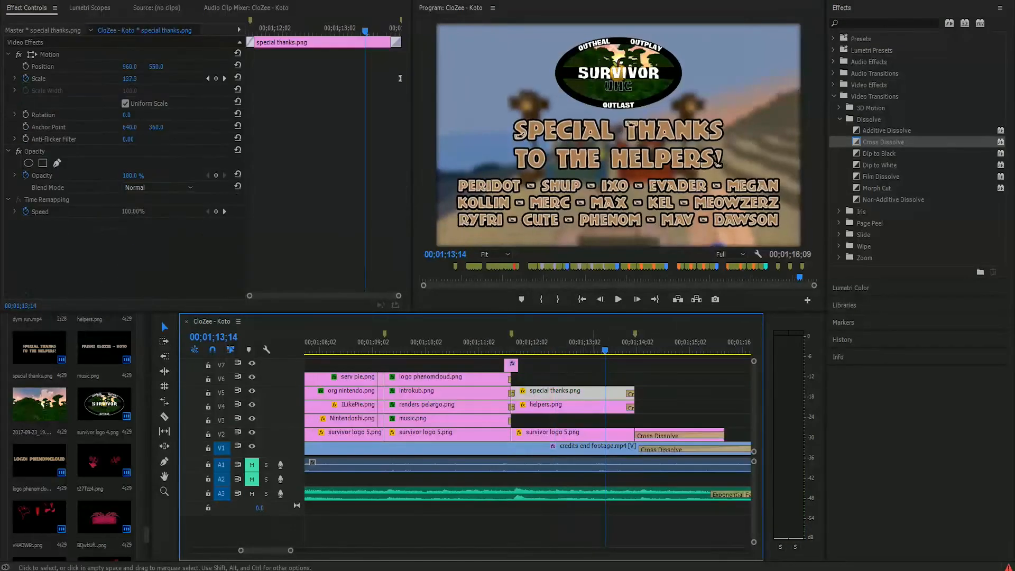
left_click_drag(365, 31, 371, 31)
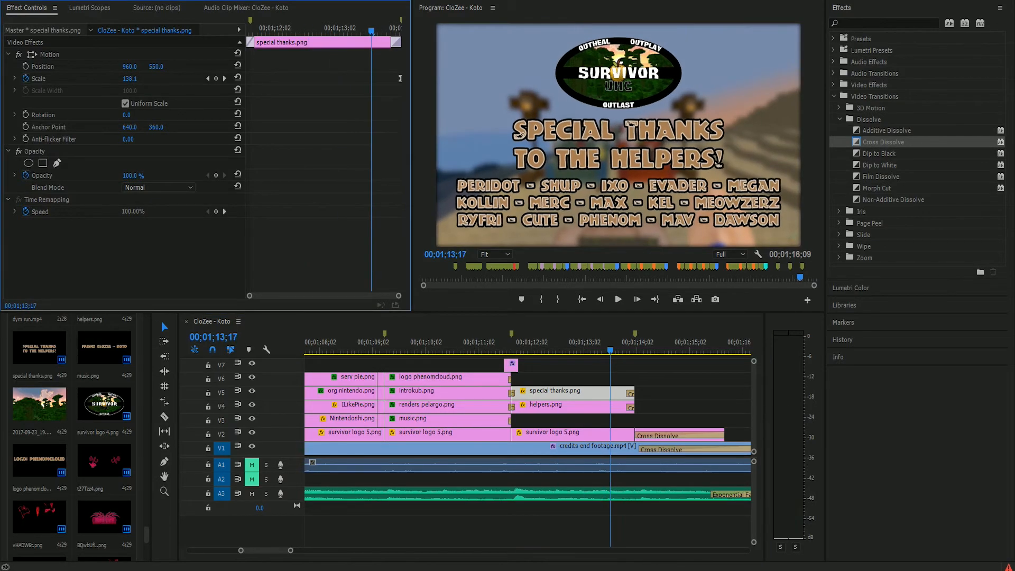
left_click_drag(610, 350, 687, 350)
left_click_drag(291, 550, 306, 550)
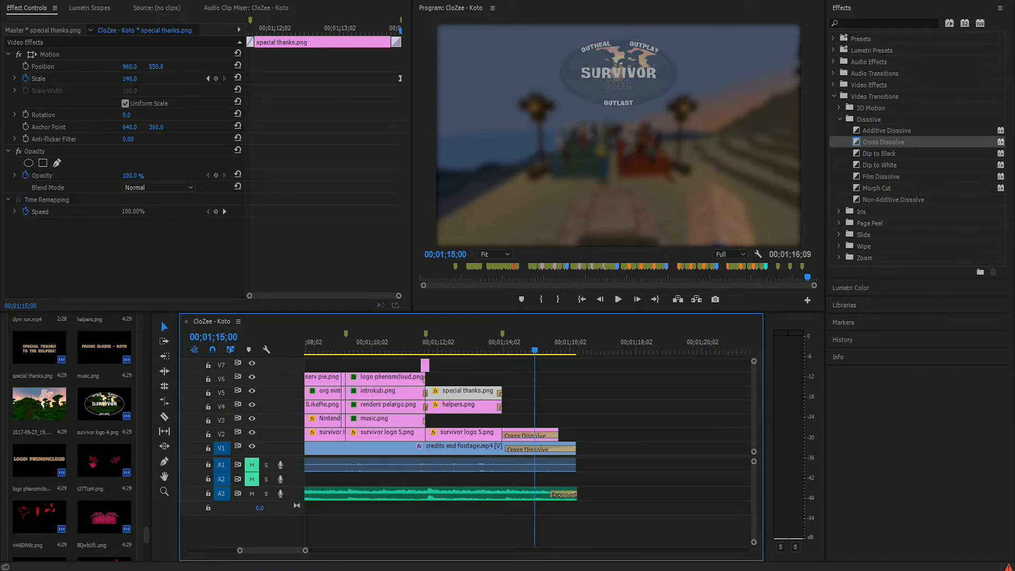
left_click(455, 350)
left_click(401, 78)
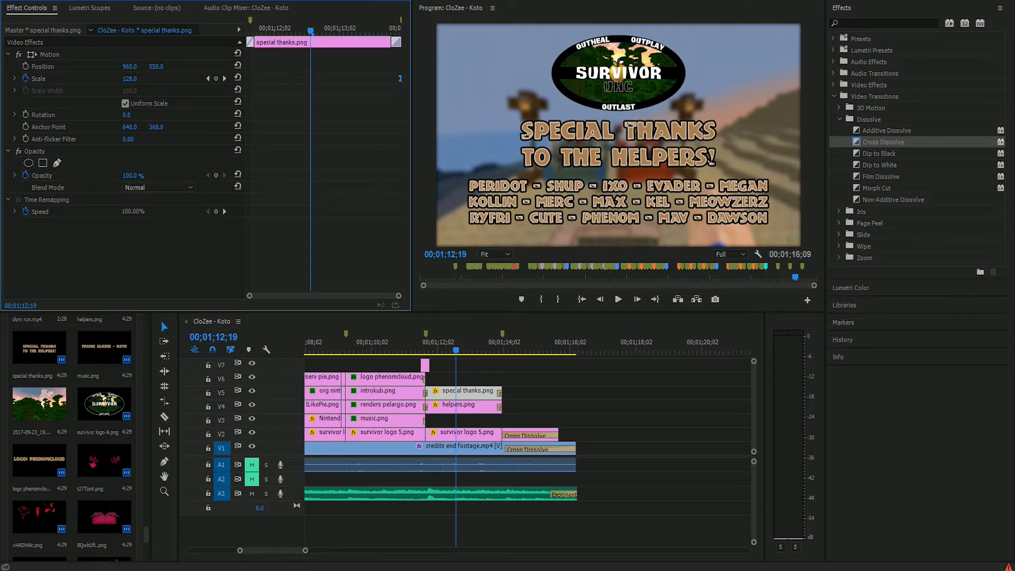
right_click(400, 78)
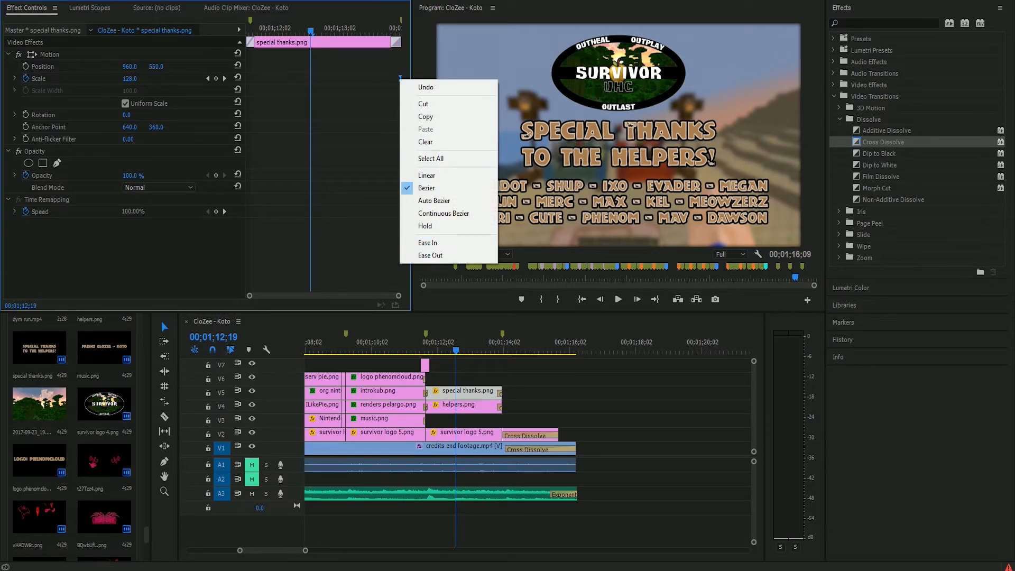
Examine the Opacity, Offset and Directional Blur keyframes of logo phenomcloud.png between 00;01;09;09 and 00;01;09;22
left_click(365, 349)
left_click_drag(305, 550, 277, 551)
left_click(559, 379)
scroll(317, 169, "down", 3)
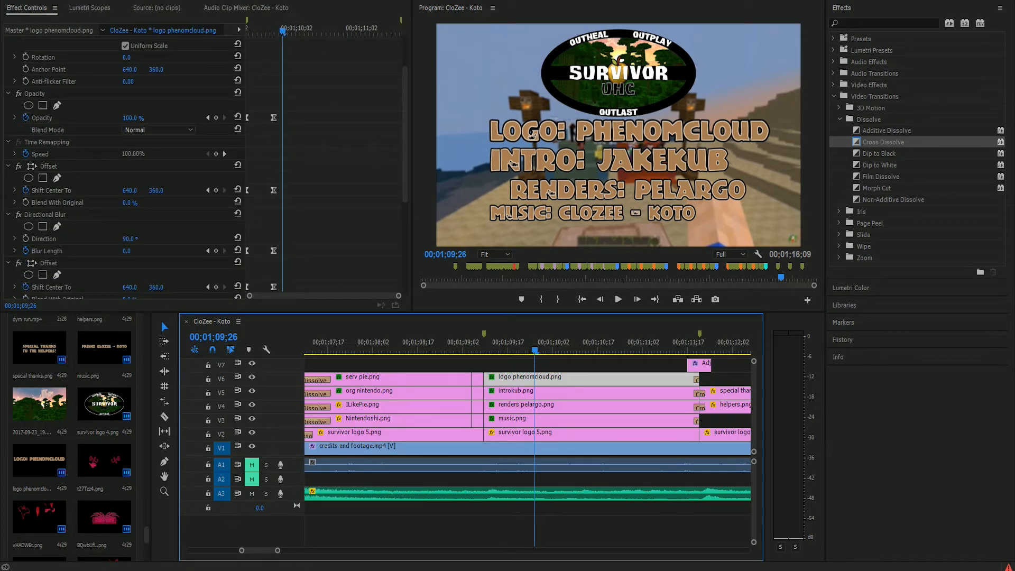
left_click(247, 31)
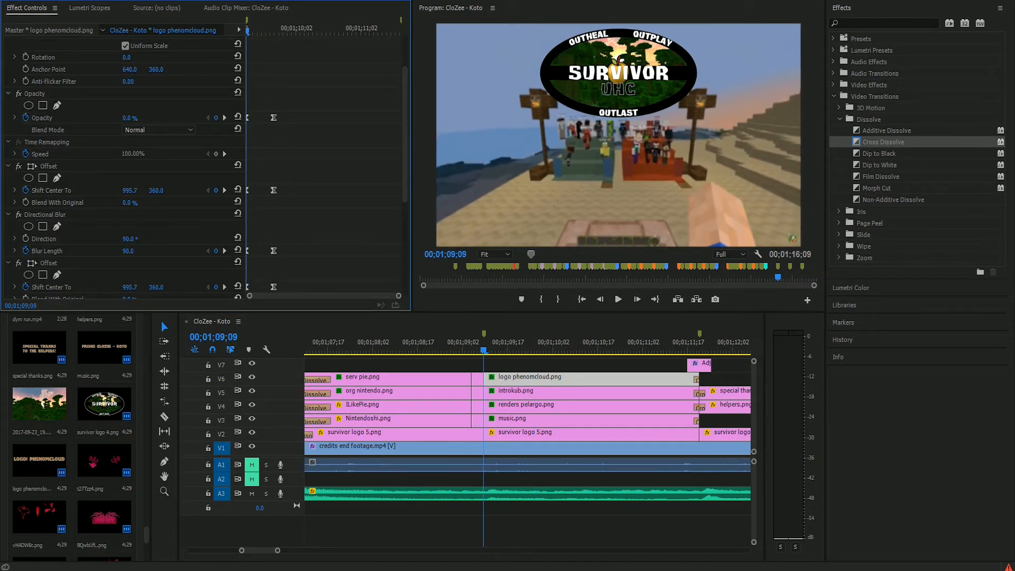
left_click_drag(247, 31, 274, 31)
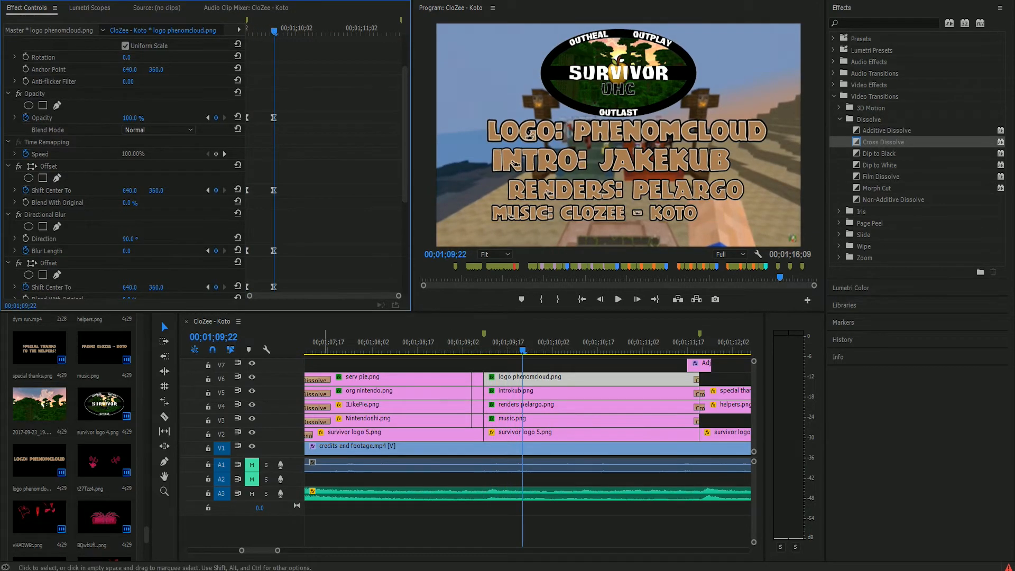
Go back to the early transition at 00;00;12;02 and view the effect settings of its V2 adjustment layer
left_click_drag(278, 550, 363, 551)
key("equal")
key("equal")
key("minus")
key("minus")
key("minus")
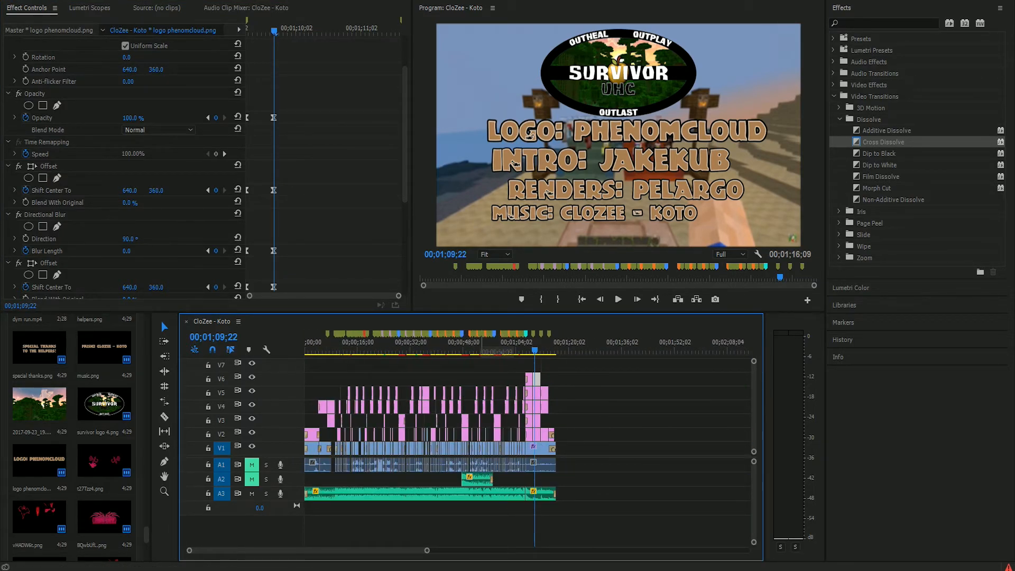
left_click(340, 349)
key("equal")
key("equal")
key("equal")
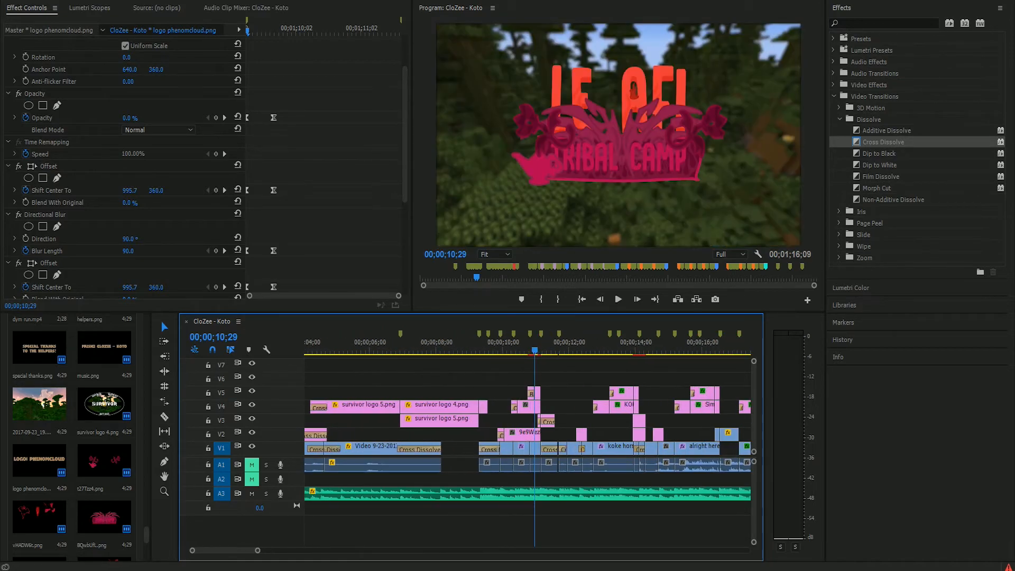
left_click_drag(557, 349, 570, 348)
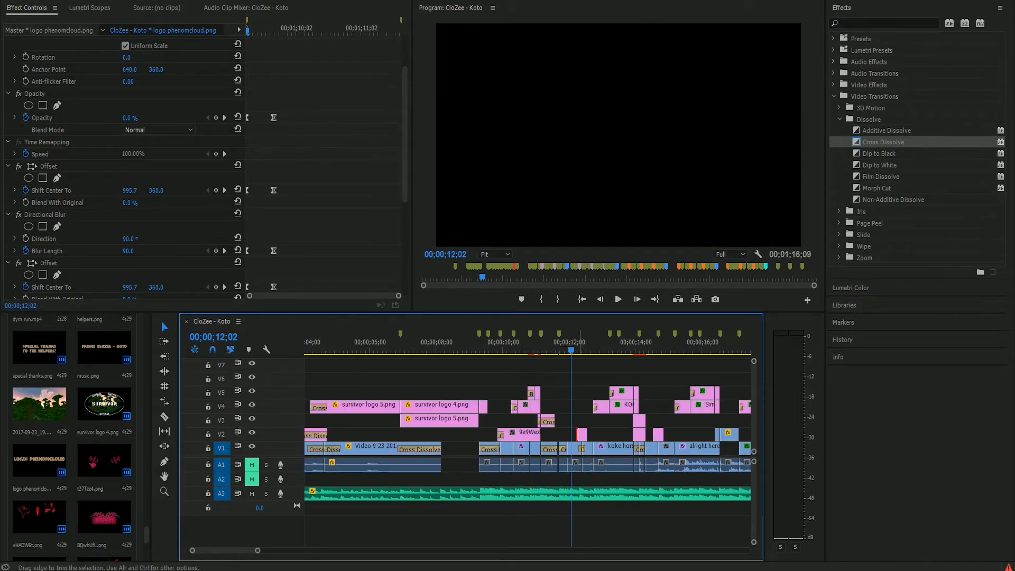
left_click(582, 435)
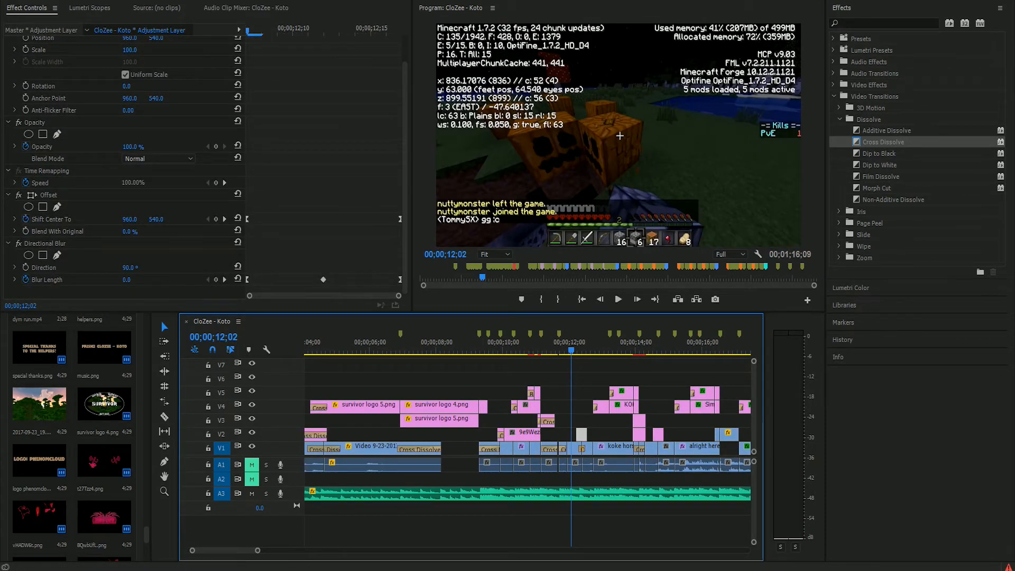
Set the first and last Shift Center To and Blur Length keyframes of the adjustment layer to Linear temporal interpolation
left_click(248, 219)
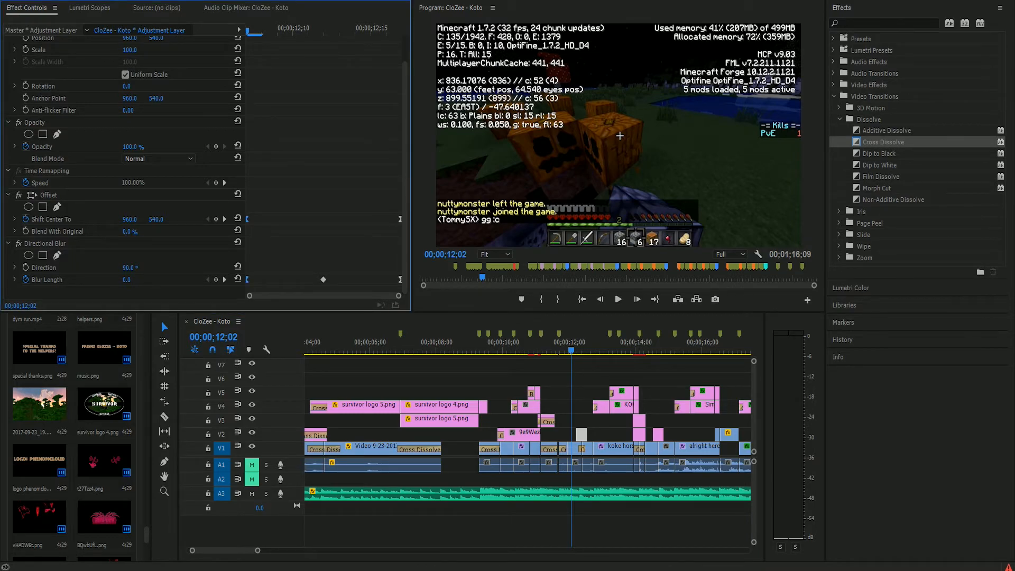
right_click(247, 279)
key("Escape")
right_click(400, 280)
mouse_move(450, 374)
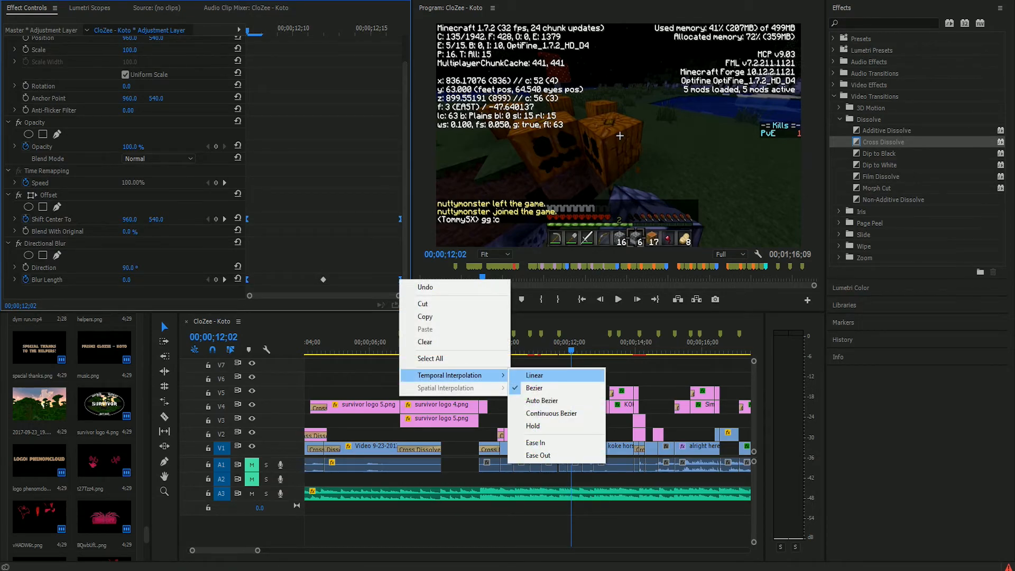
left_click(534, 375)
Play the transition with linear keyframes, starting from 00;00;11;17 and again from just before the adjustment layer
left_click(554, 346)
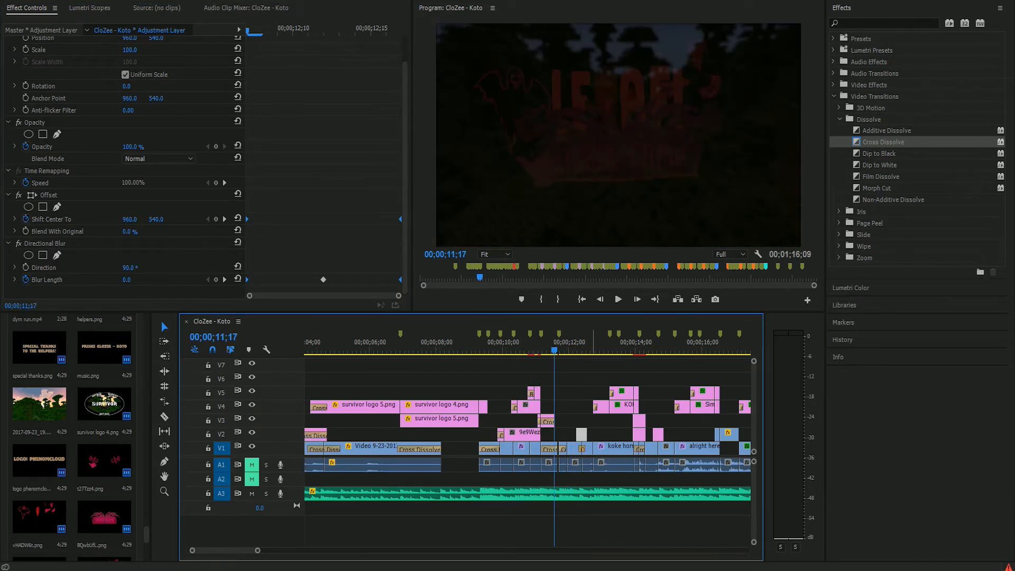
key("space")
key("space")
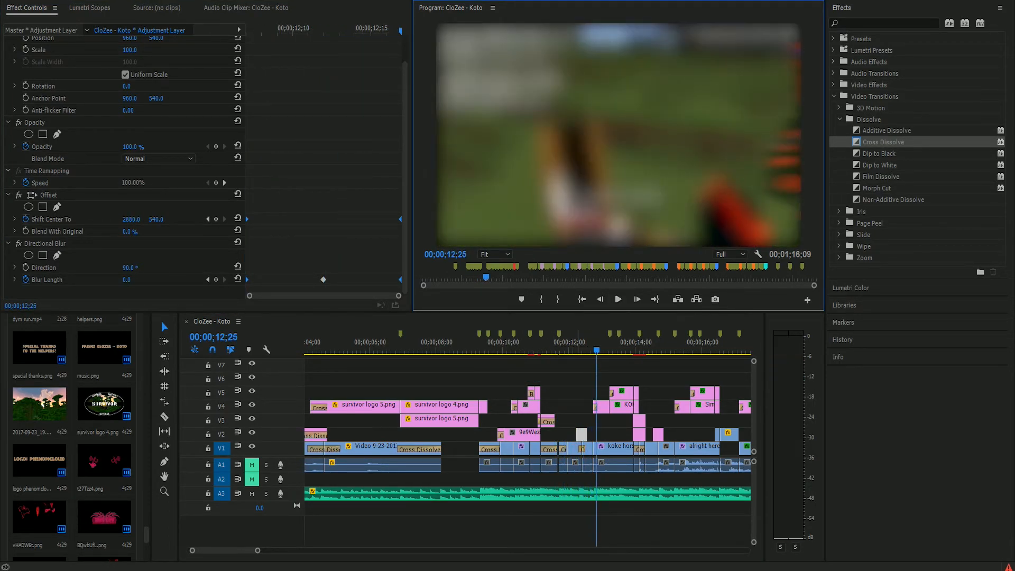
left_click(574, 347)
left_click(618, 300)
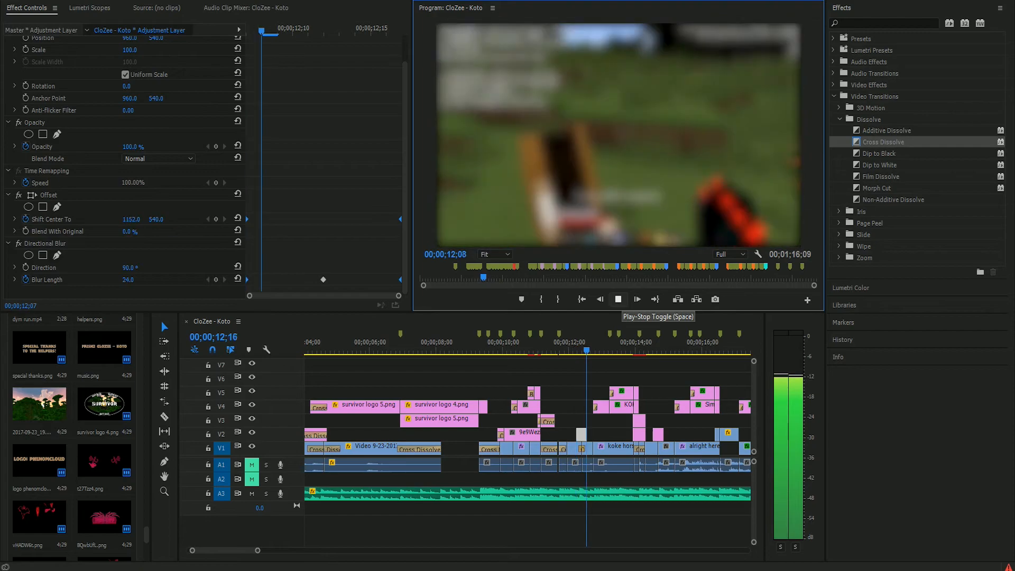
left_click(619, 299)
Undo the linear interpolation, replay the transition with the Bezier keyframes and return to 00;00;12;04
key("alt+e")
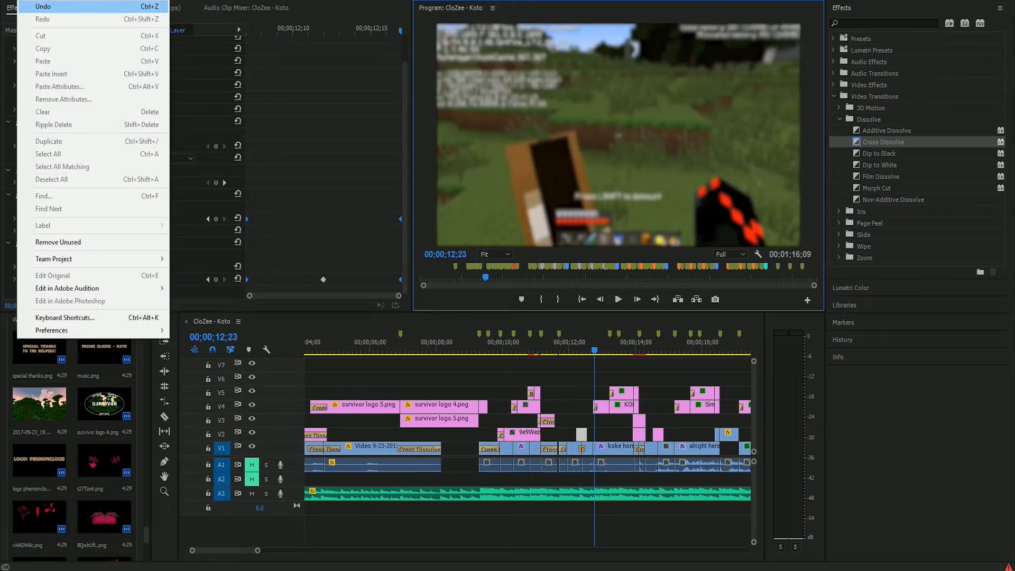
left_click(45, 7)
left_click(566, 344)
left_click(618, 300)
left_click(619, 300)
left_click(574, 344)
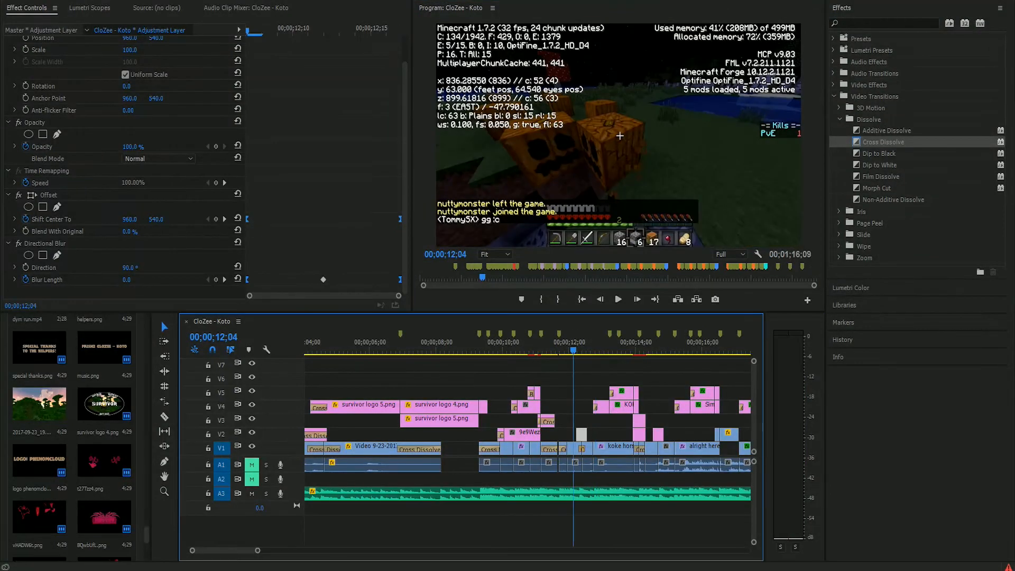
Redo the linear interpolation to replay the transition for comparison, and undo it again
left_click(23, 0)
left_click(44, 19)
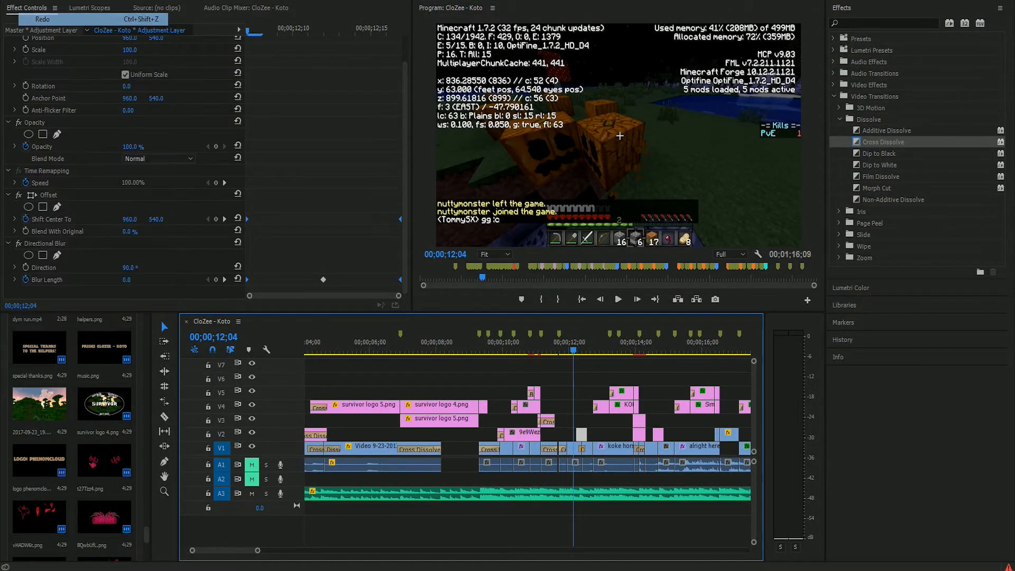
left_click(619, 299)
left_click(619, 299)
left_click(23, 1)
left_click(44, 7)
Move the CloZee - Koto.mp3 clip from A2 to A3 beyond the end of the credits and play its ending
mouse_move(257, 550)
left_mouse_down()
mouse_move(460, 550)
mouse_move(353, 550)
mouse_move(404, 551)
left_mouse_up()
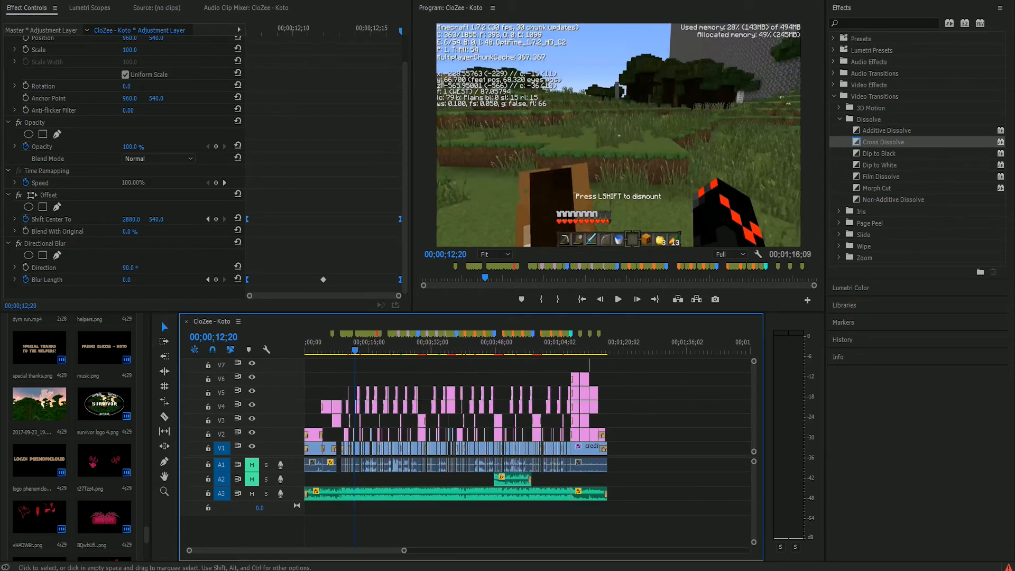
left_click_drag(515, 480, 647, 494)
left_click_drag(628, 350, 623, 350)
left_click(619, 299)
left_click_drag(403, 550, 355, 551)
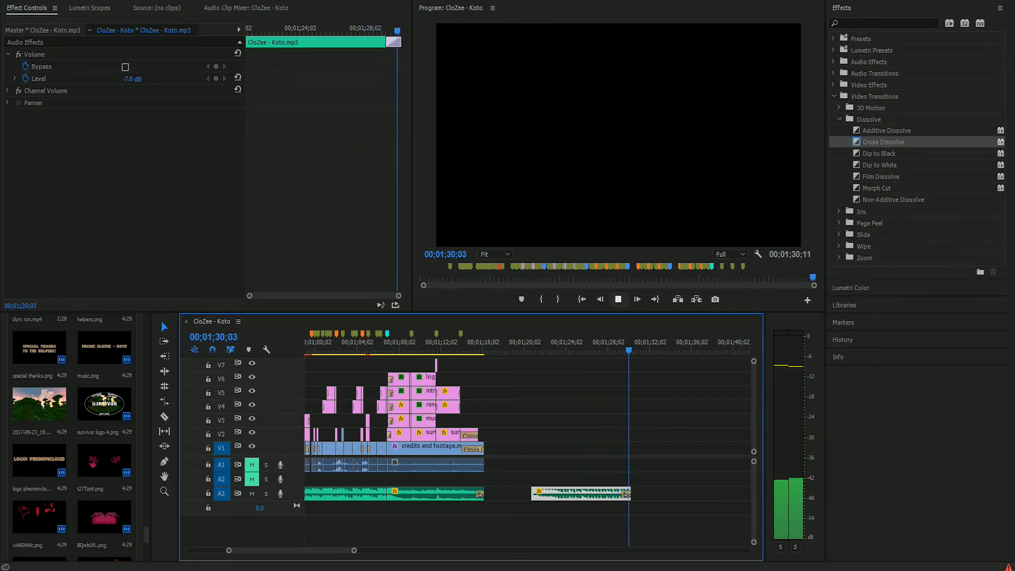
left_click(618, 299)
Play the sequence from 00;00;57;05 to the first credits screen at 00;01;07;22 to hear the music join
left_click_drag(354, 551, 449, 551)
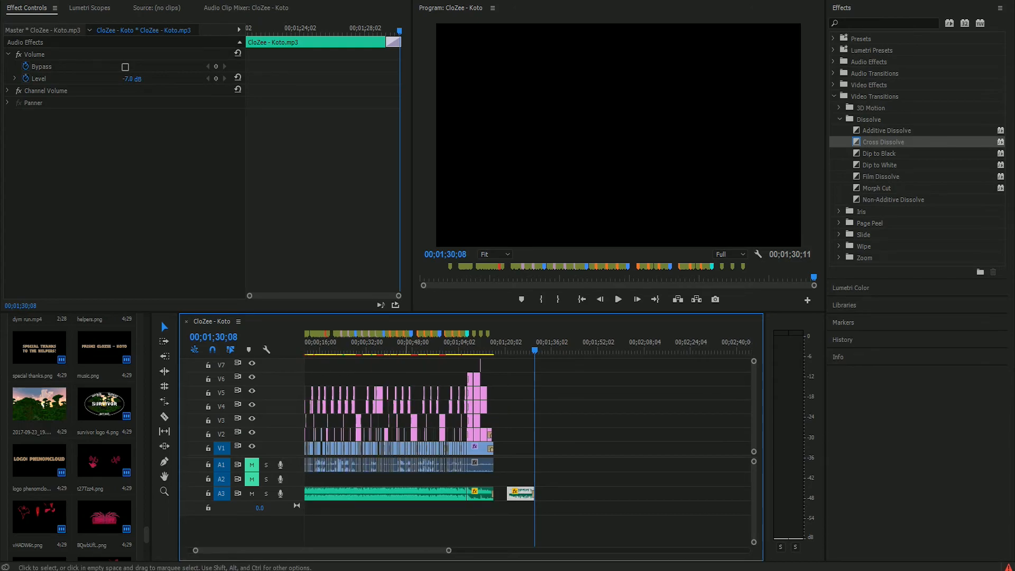
left_click(439, 349)
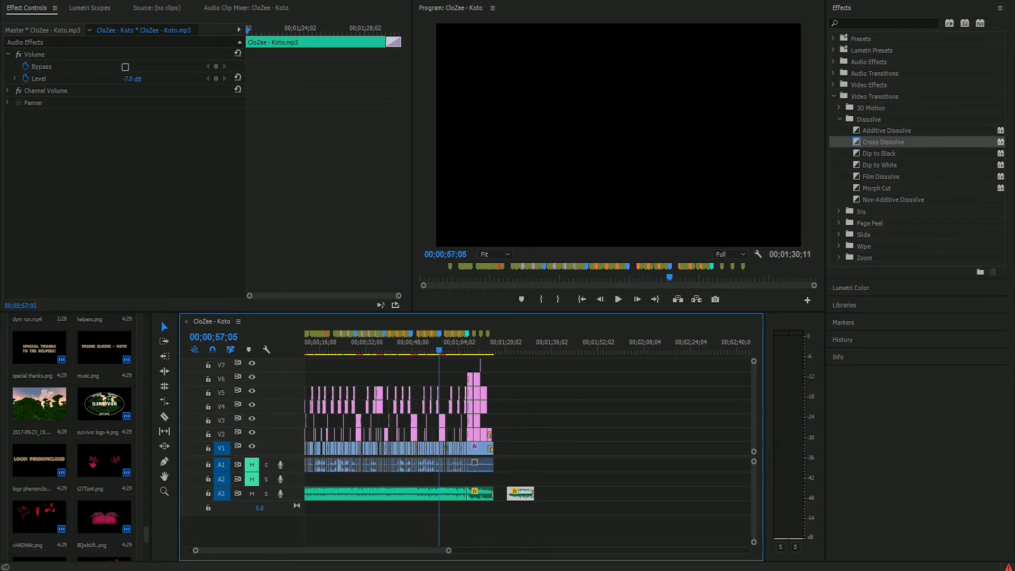
key("space")
left_click_drag(449, 550, 334, 551)
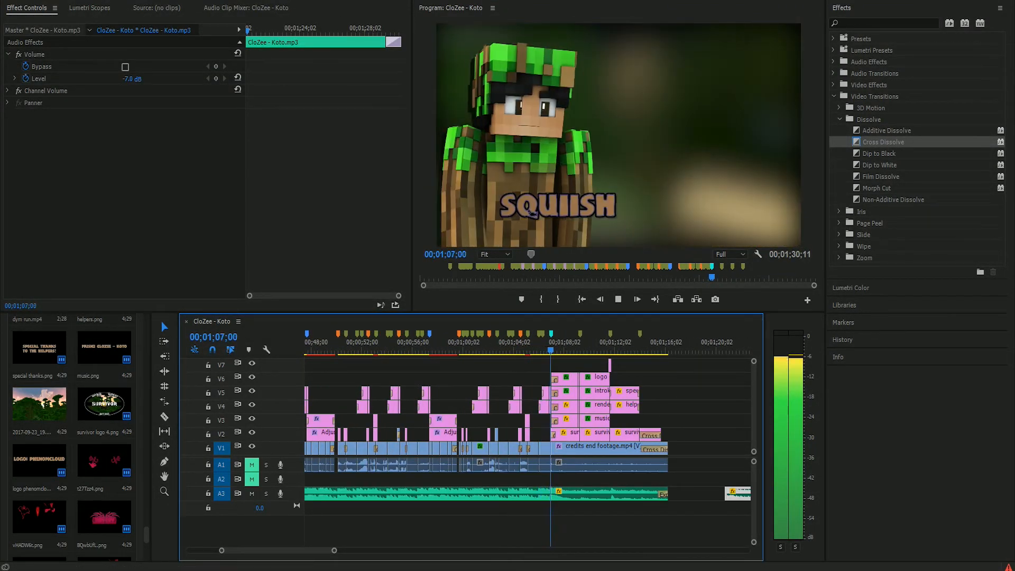
left_click(641, 200)
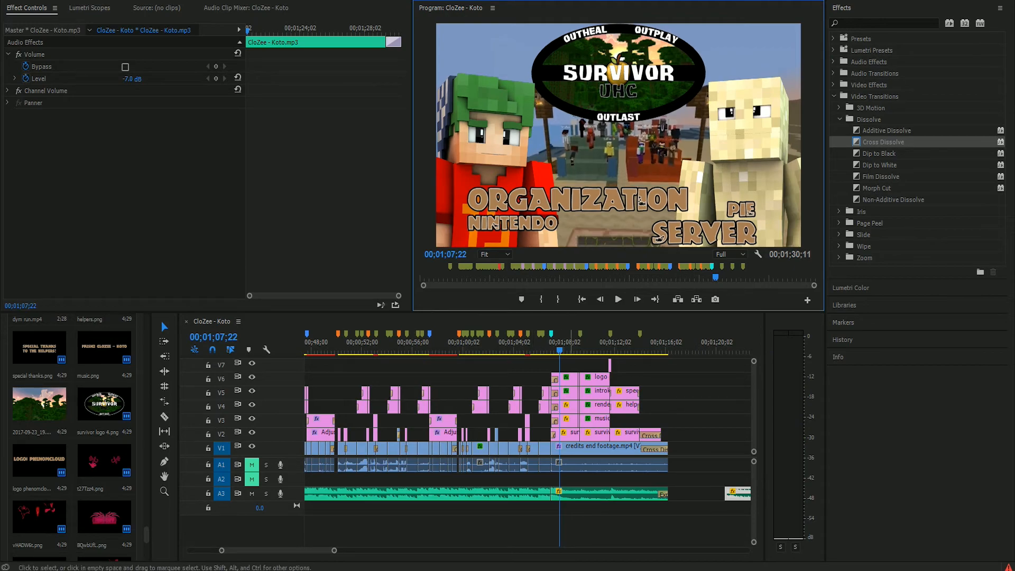
Try moving the credits music clip on A3 further along the track, and undo the move
left_click_drag(586, 494, 675, 494)
left_click(23, 1)
left_click(42, 6)
Scrub through the final player introductions past 00;01;05;17 to the first credits screen at 00;01;08;27
left_click(479, 349)
left_click_drag(478, 349, 533, 349)
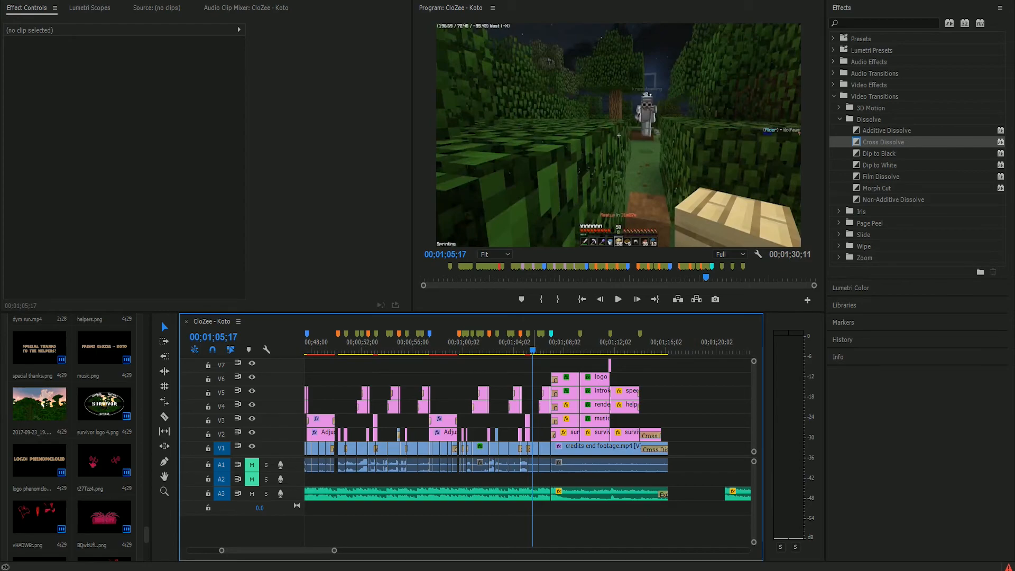
left_click_drag(552, 349, 575, 349)
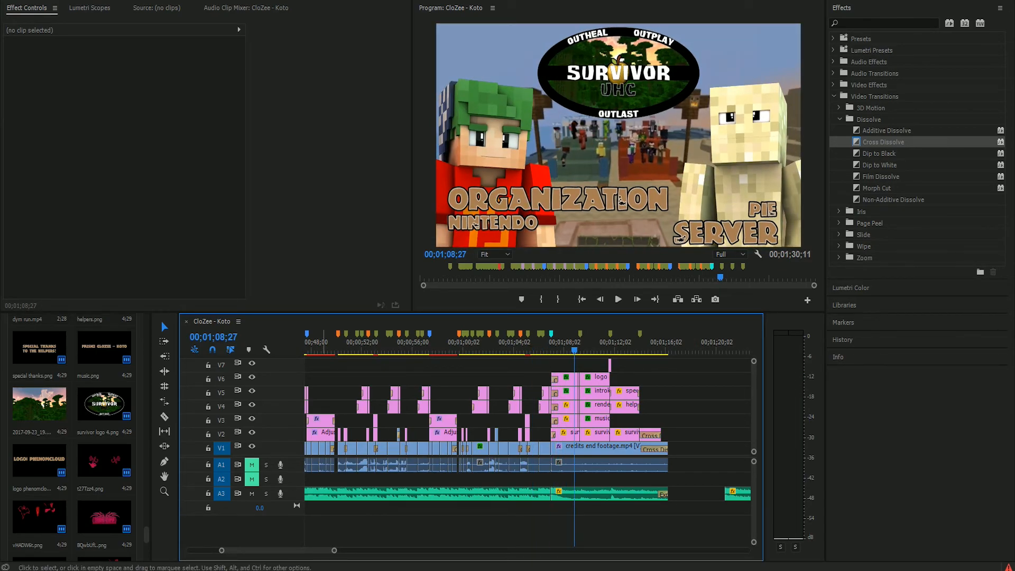
Play the start of the separate music clip on A3 beyond the credits, stopping at 00;01;24;14
key("minus")
left_click(624, 350)
left_click(618, 300)
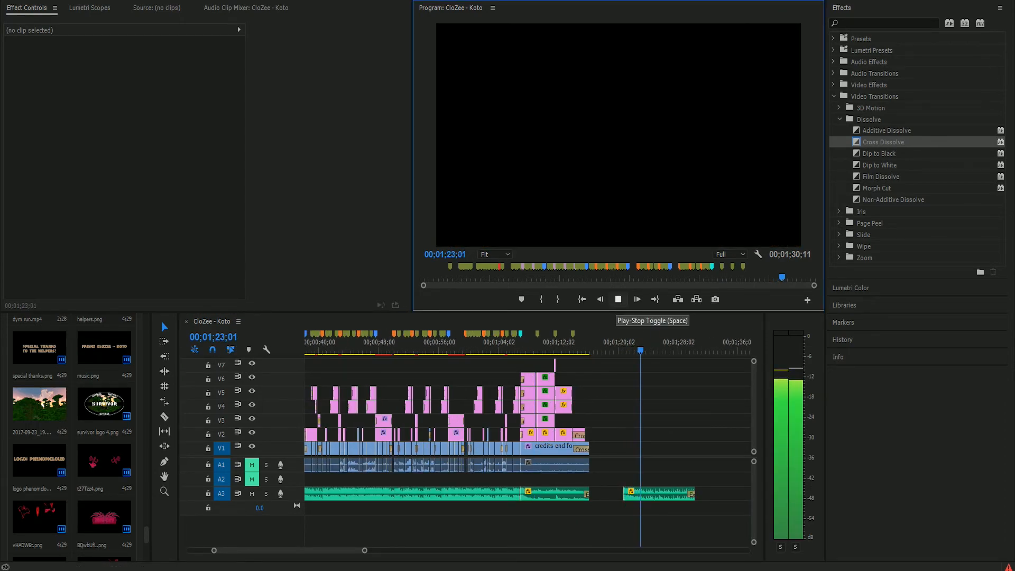
key("space")
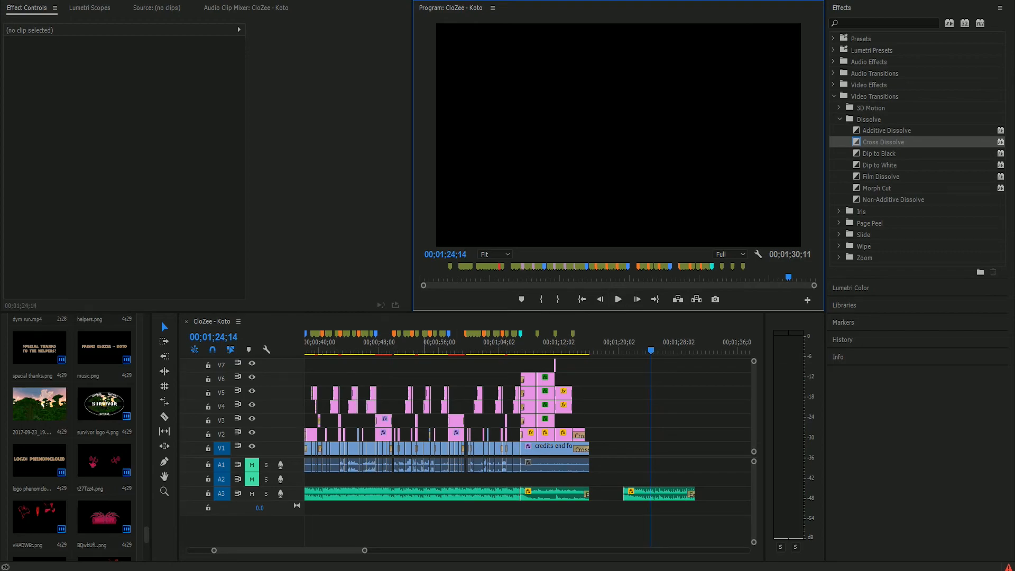
Move the separate CloZee - Koto.mp3 ending clip from A3 back to A2, placing it at about 00;00;52;19
left_click_drag(365, 550, 447, 551)
left_click_drag(309, 349, 302, 350)
left_click_drag(531, 349, 545, 349)
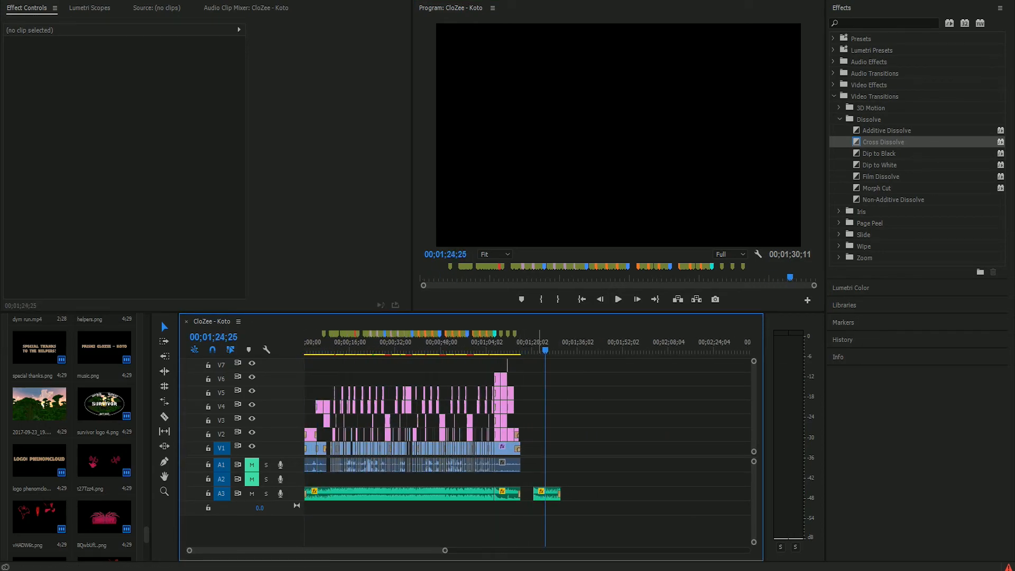
left_click(544, 493)
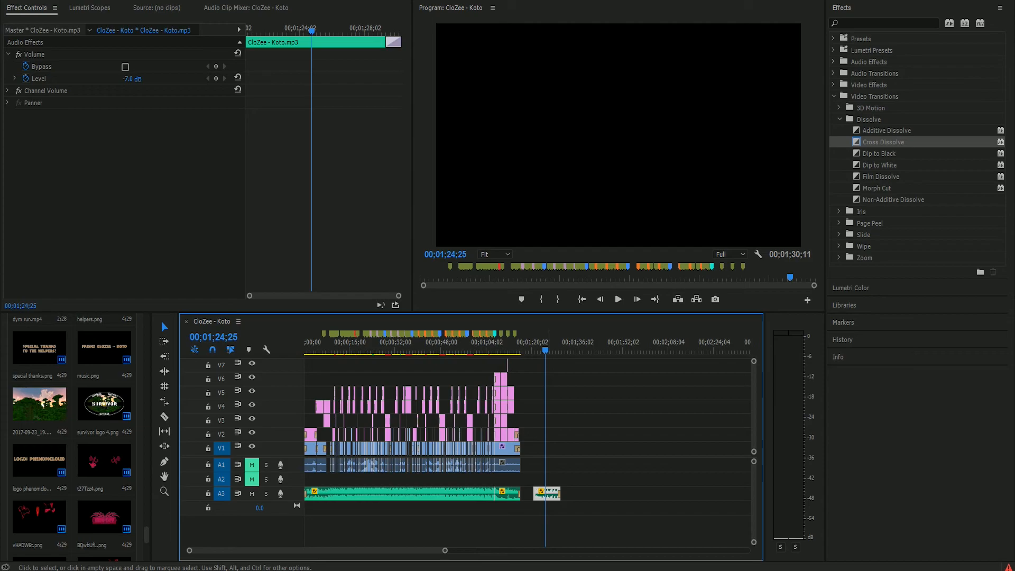
left_click_drag(547, 493, 465, 478)
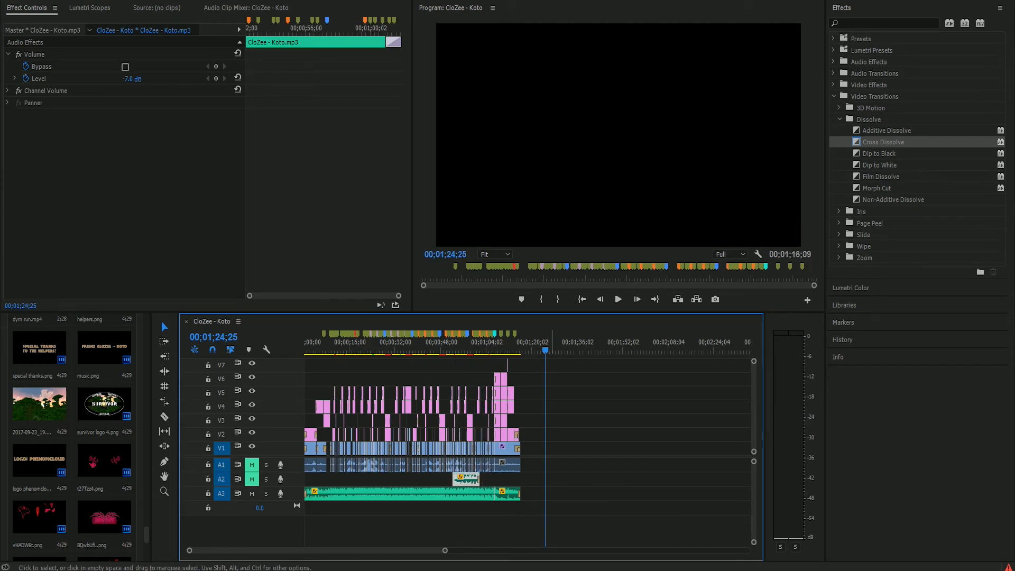
left_click(454, 344)
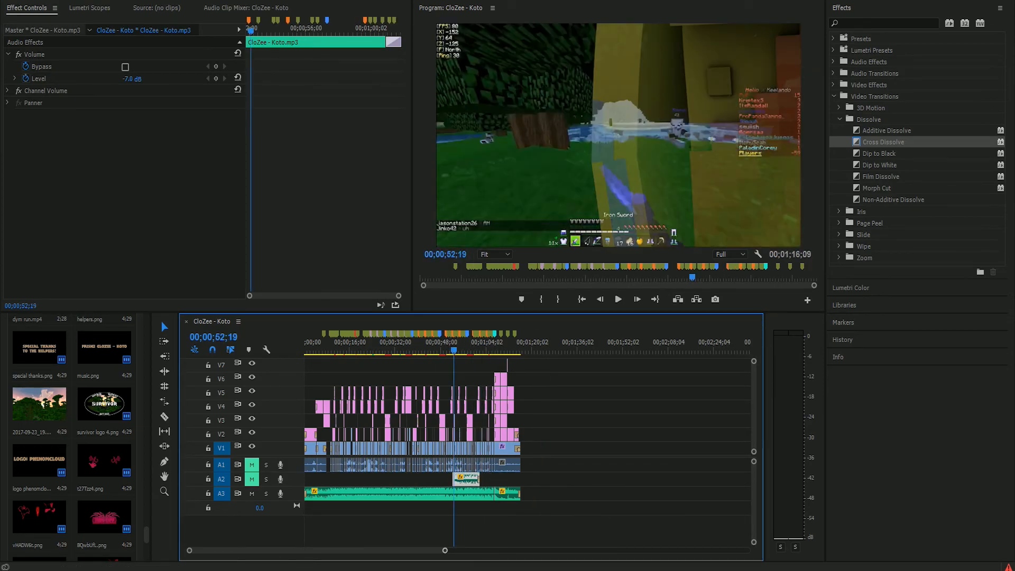
Jump back to the orange marker at 00;00;42;27 and examine the markers and clips around it
key("equal")
key("equal")
key("equal")
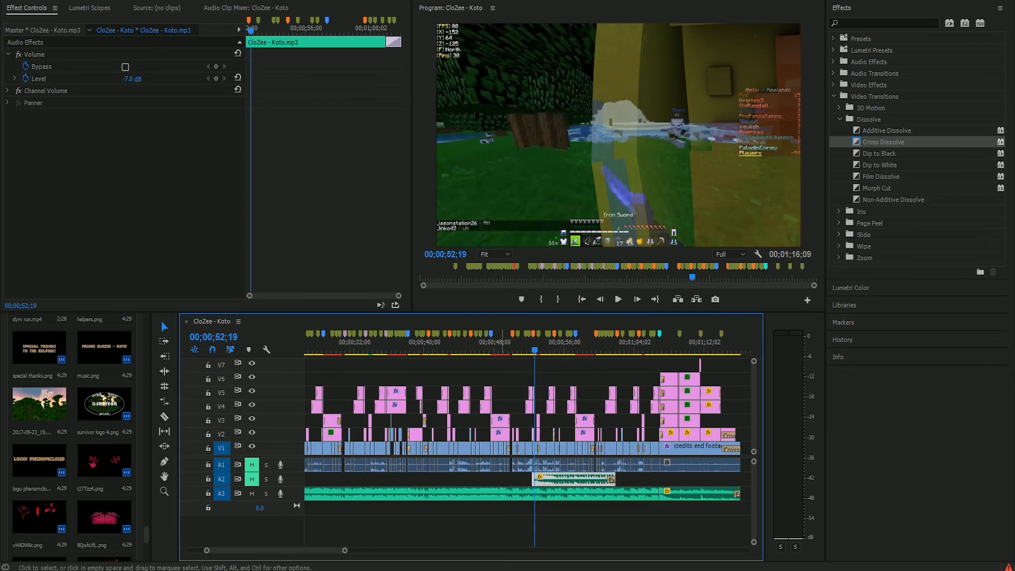
left_click(451, 352)
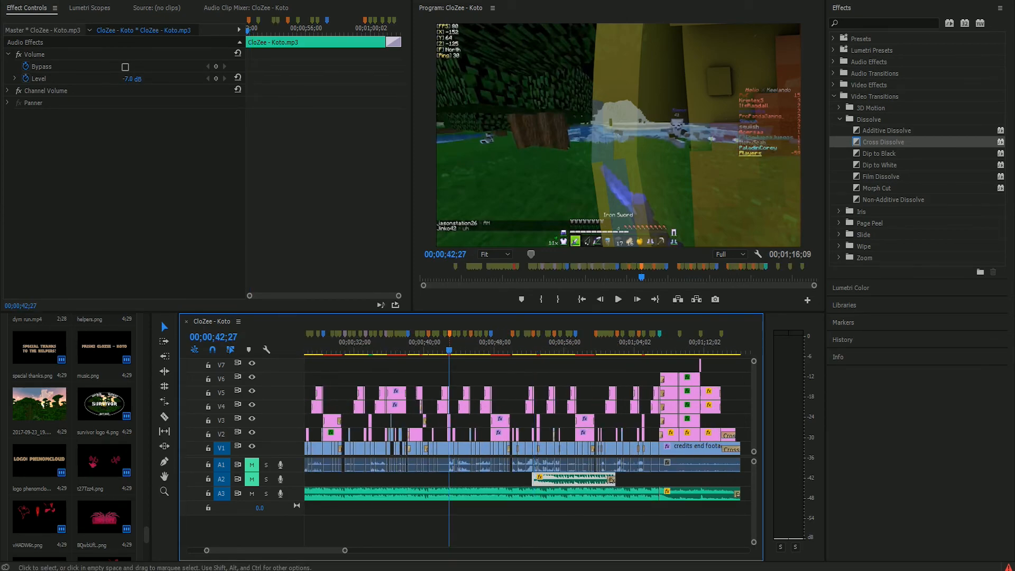
key("equal")
key("equal")
key("minus")
key("minus")
key("minus")
key("minus")
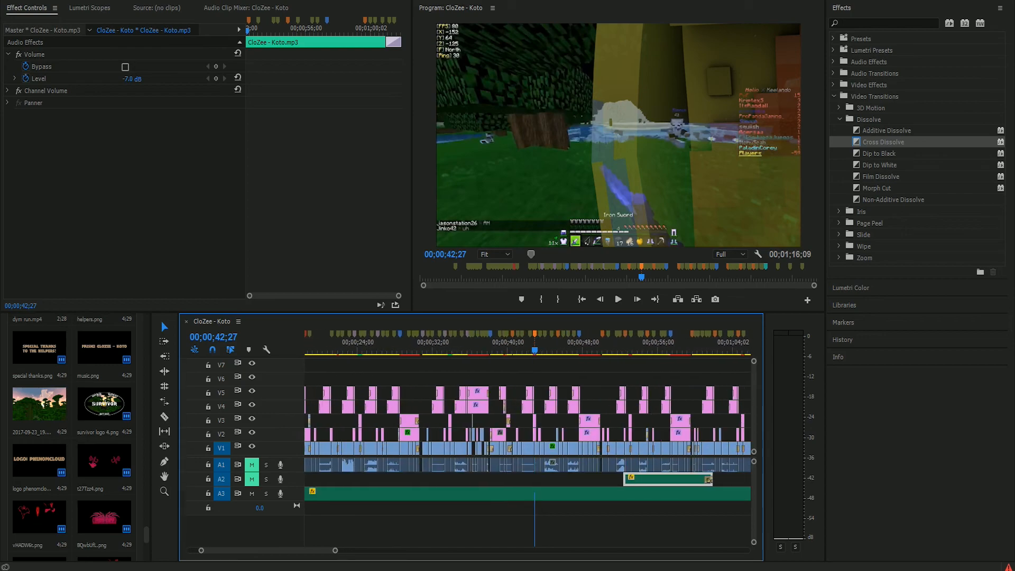
key("equal")
key("equal")
Examine the cut at the 00;00;40;15 orange marker up to 00;00;40;27, and scrub back to the tribal camp title at 00;00;39;09
left_click(446, 336)
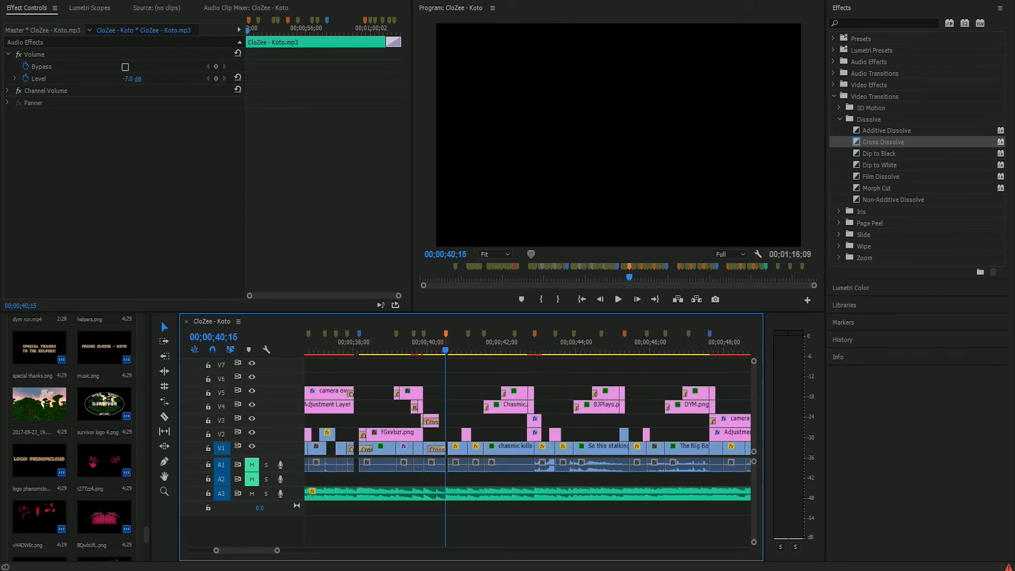
key("Right")
key("Right")
key("Right")
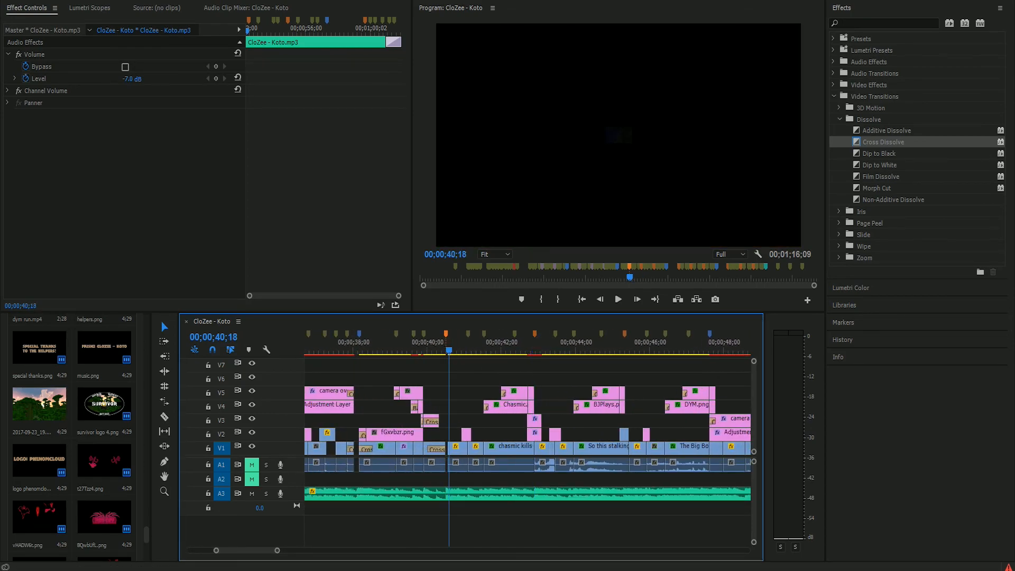
left_click_drag(449, 348, 460, 348)
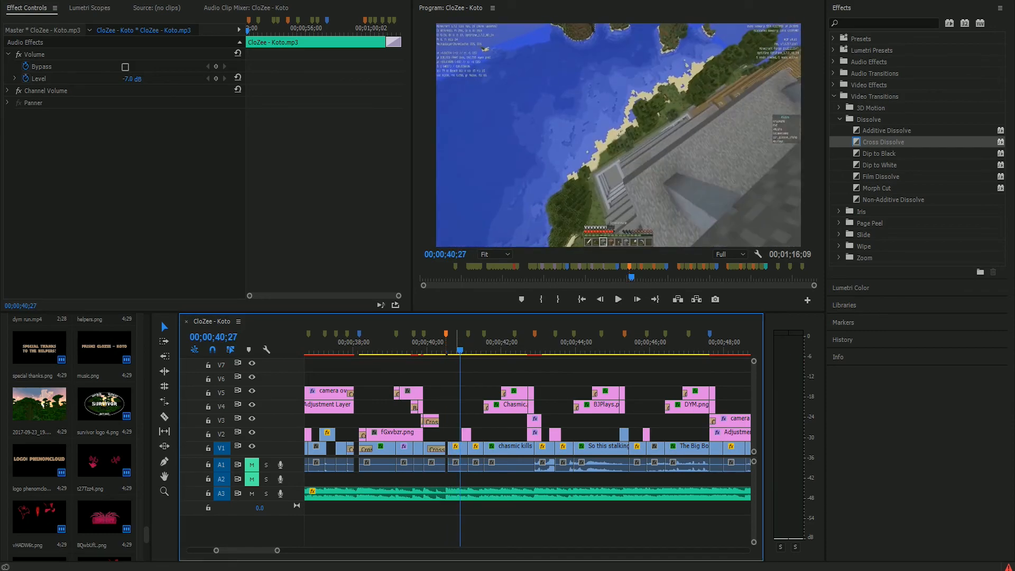
key("minus")
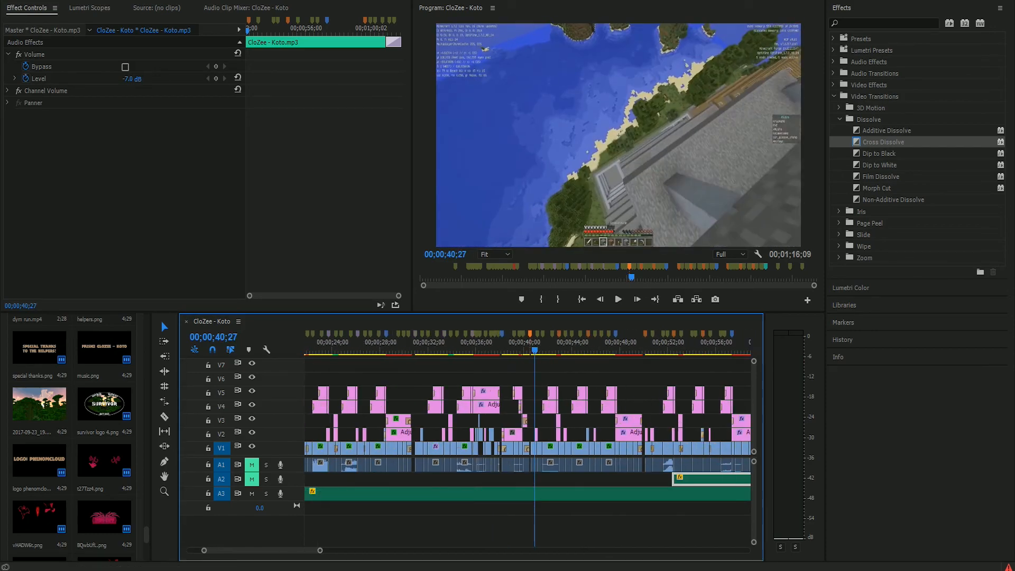
left_click_drag(517, 348, 515, 348)
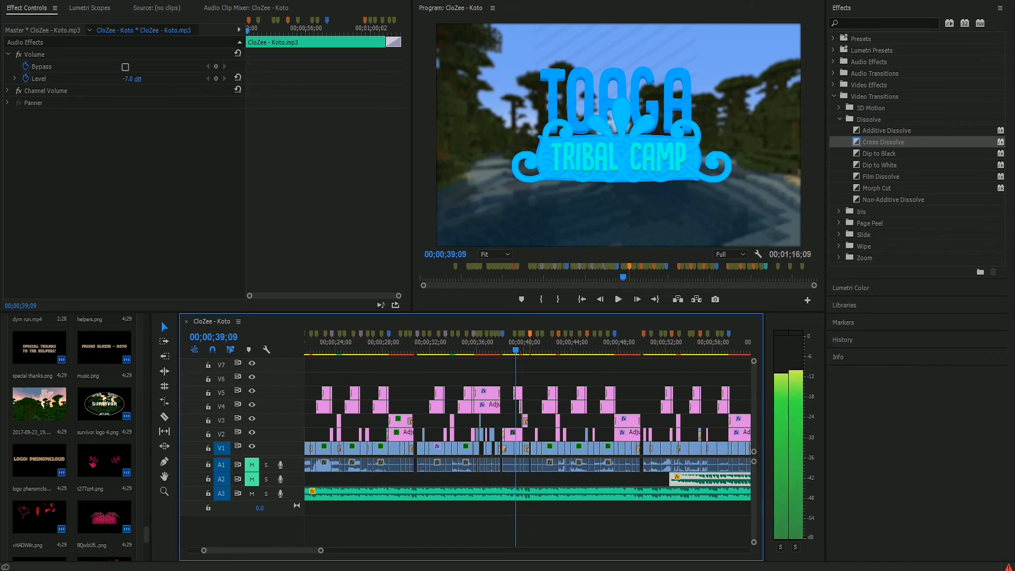
Compare the white flash transitions at the 00;00;23;21 and 00;00;26;04 markers between the player introductions
left_click(360, 334)
key("equal")
key("equal")
key("equal")
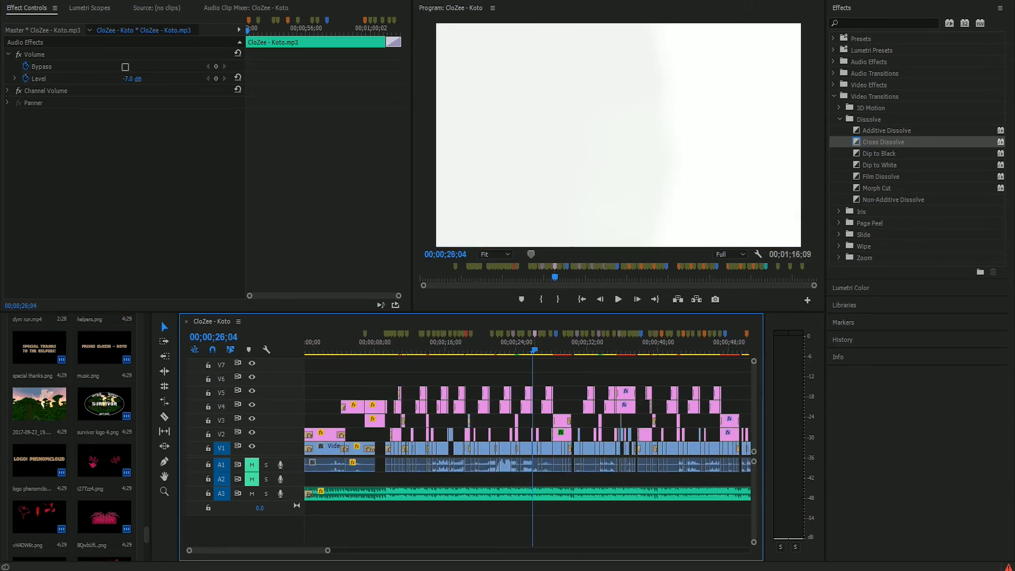
left_click_drag(258, 551, 260, 551)
left_click(427, 334)
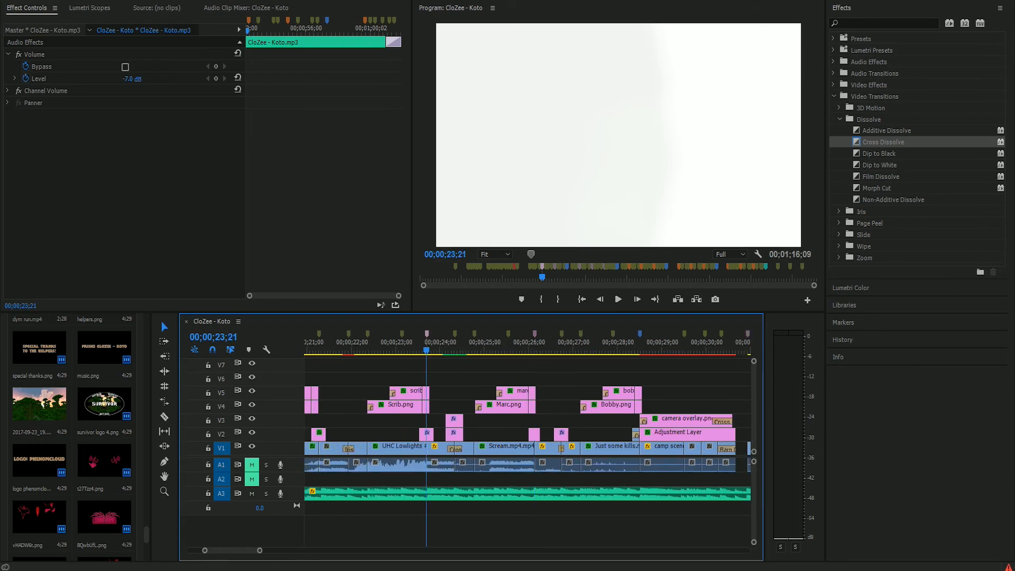
left_click(534, 334)
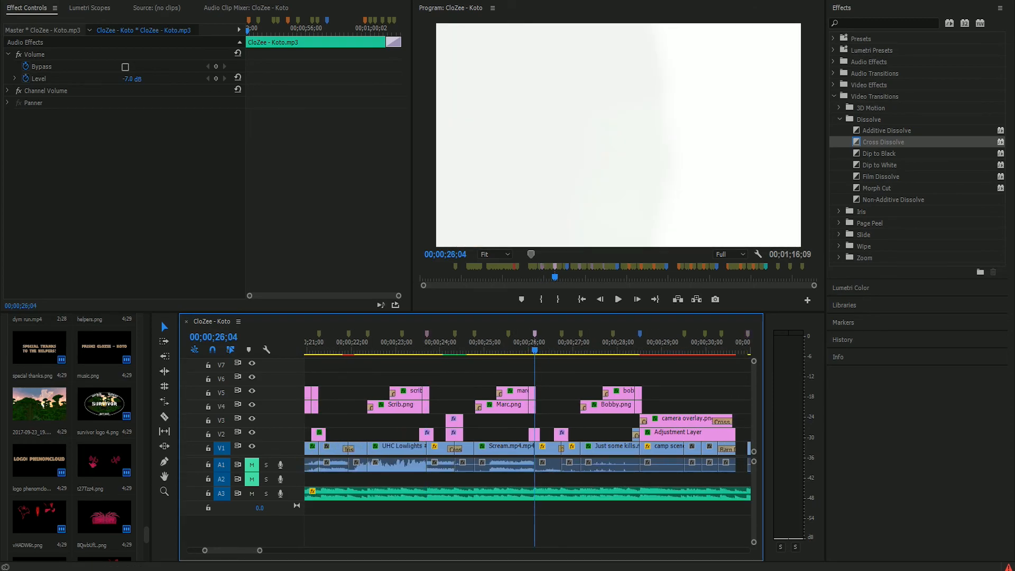
Play the camp scene from the blue marker at 00;00;28;15 to 00;00;29;06, and inspect the blue marker at 00;00;38;08
key("minus")
key("minus")
key("minus")
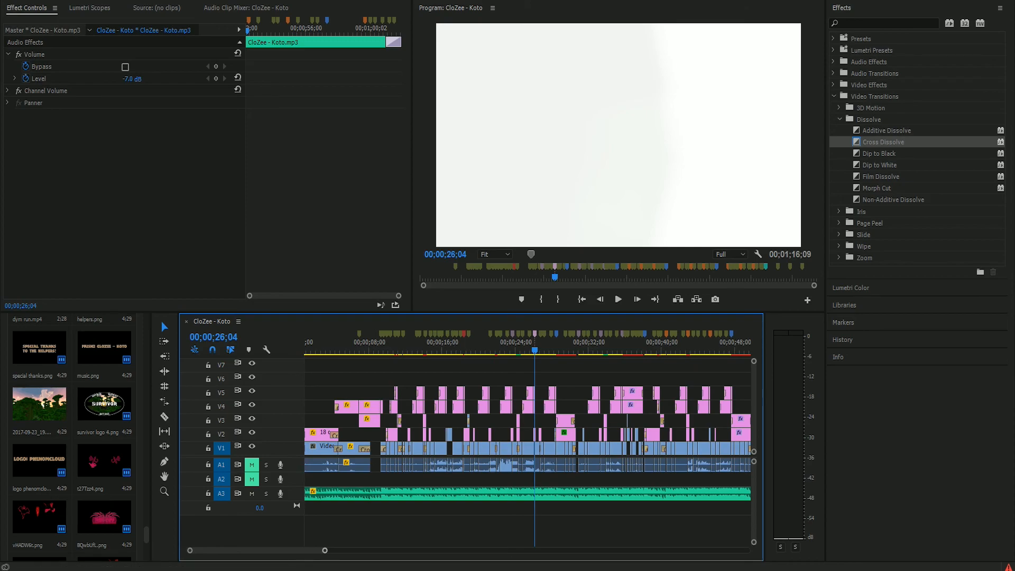
key("minus")
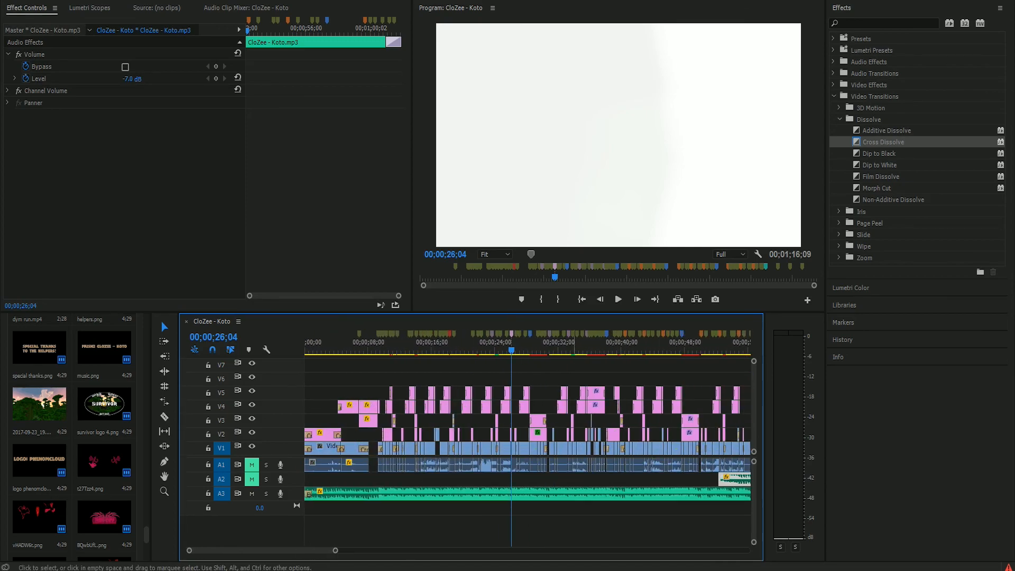
left_click(530, 335)
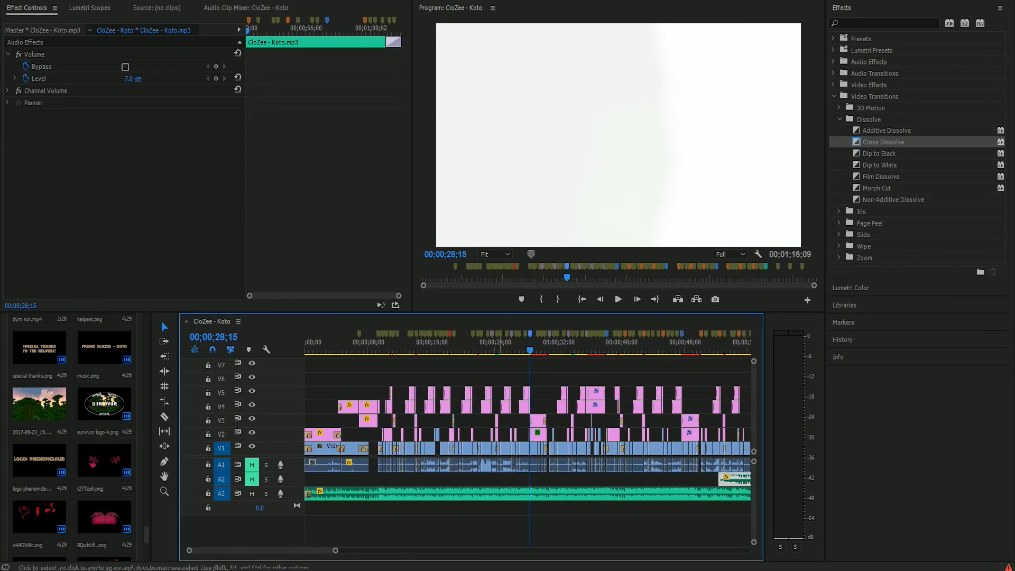
key("space")
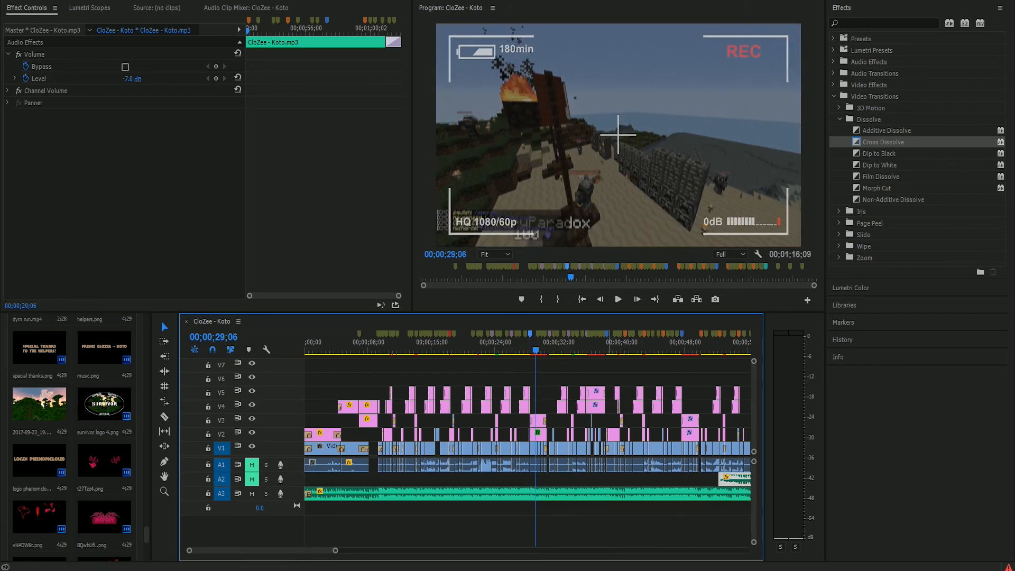
left_click(607, 334)
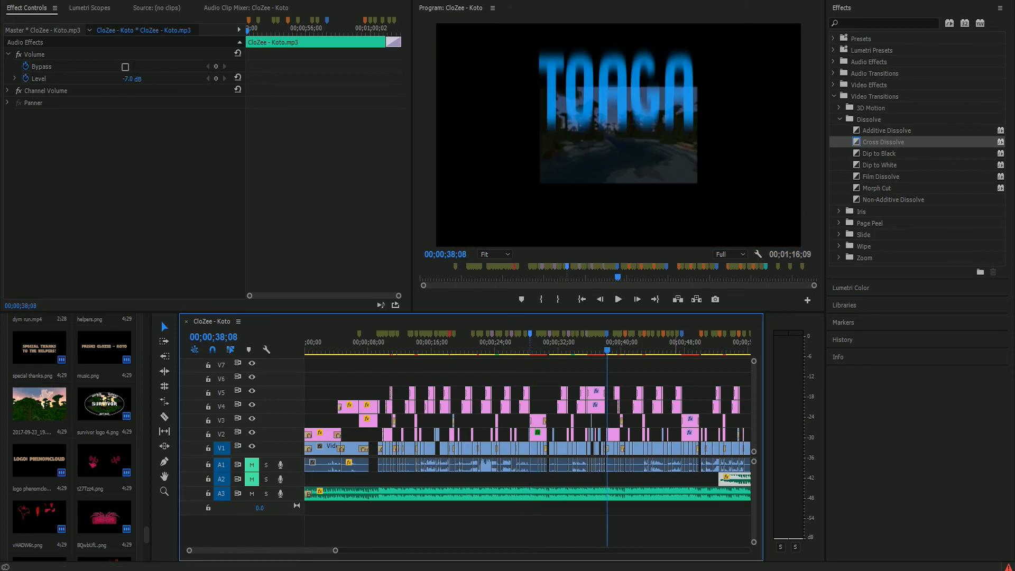
Inspect the teal marker at 00;01;07;00 where the credits clips begin
left_click_drag(335, 550, 374, 551)
left_click(651, 334)
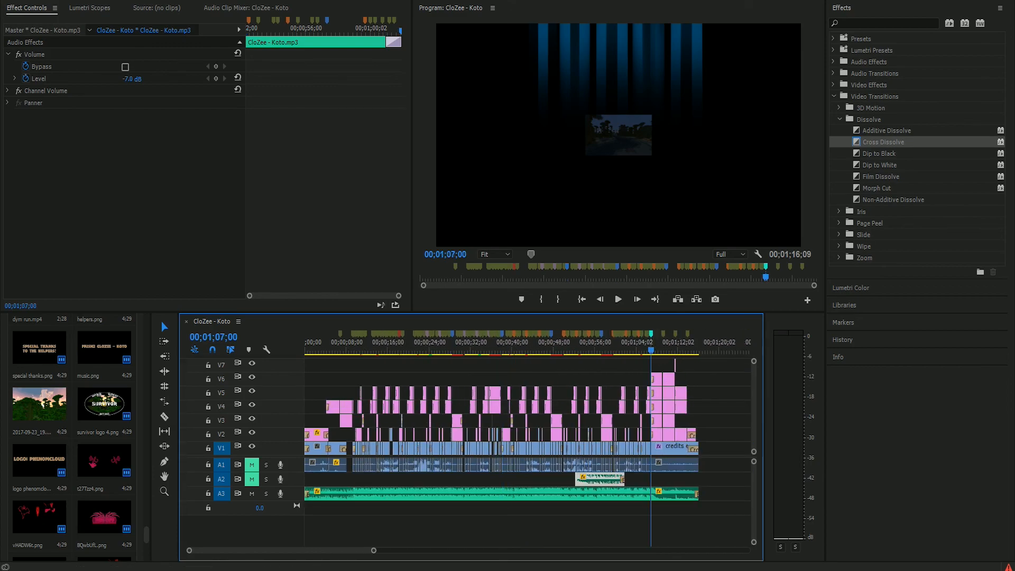
key("equal")
key("equal")
key("equal")
key("equal")
key("equal")
key("equal")
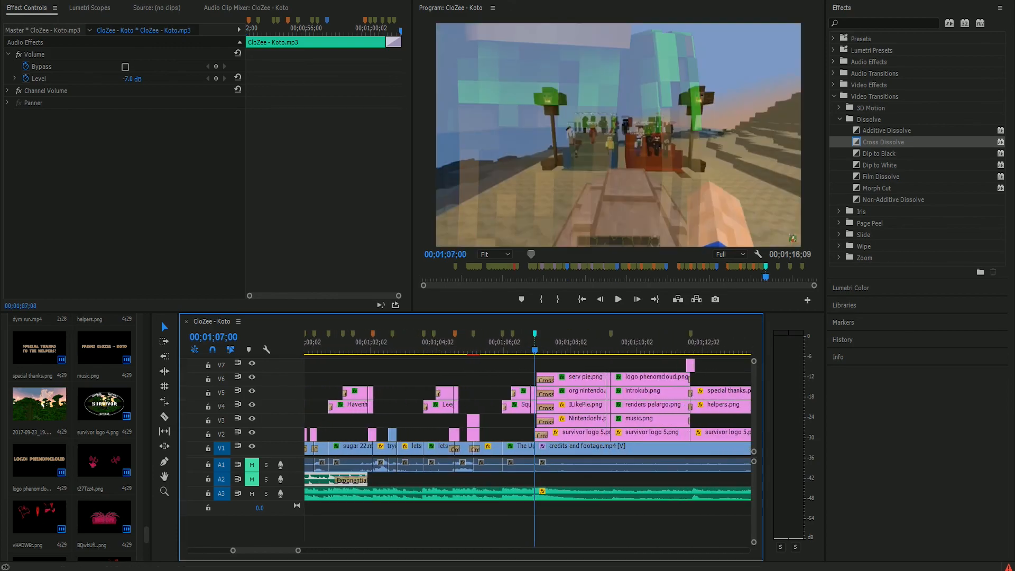
Return to the red marker at 00;00;18;11 and examine the circular transition out of the player introduction
key("minus")
key("minus")
key("minus")
key("minus")
key("minus")
key("minus")
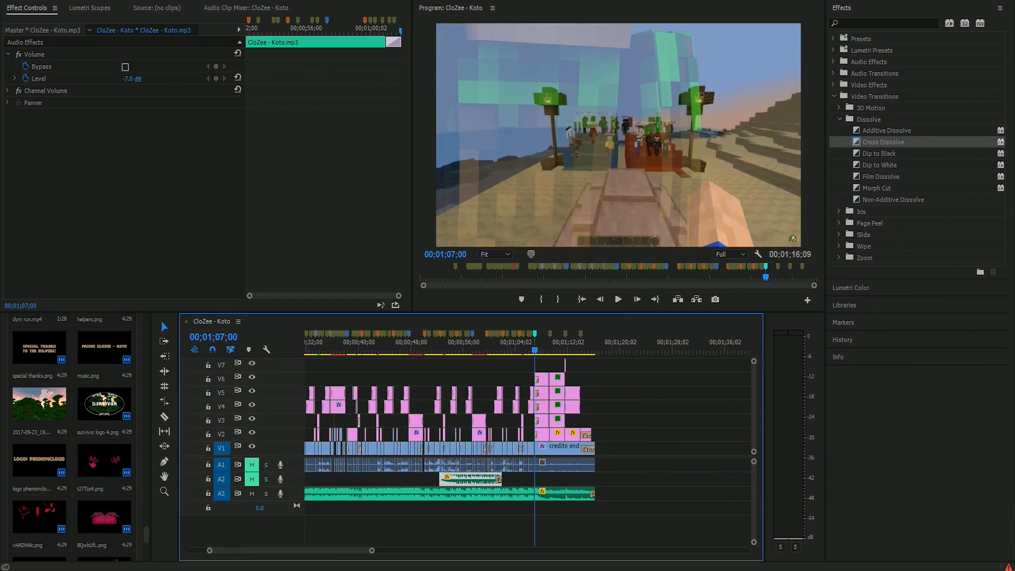
left_click_drag(422, 550, 423, 551)
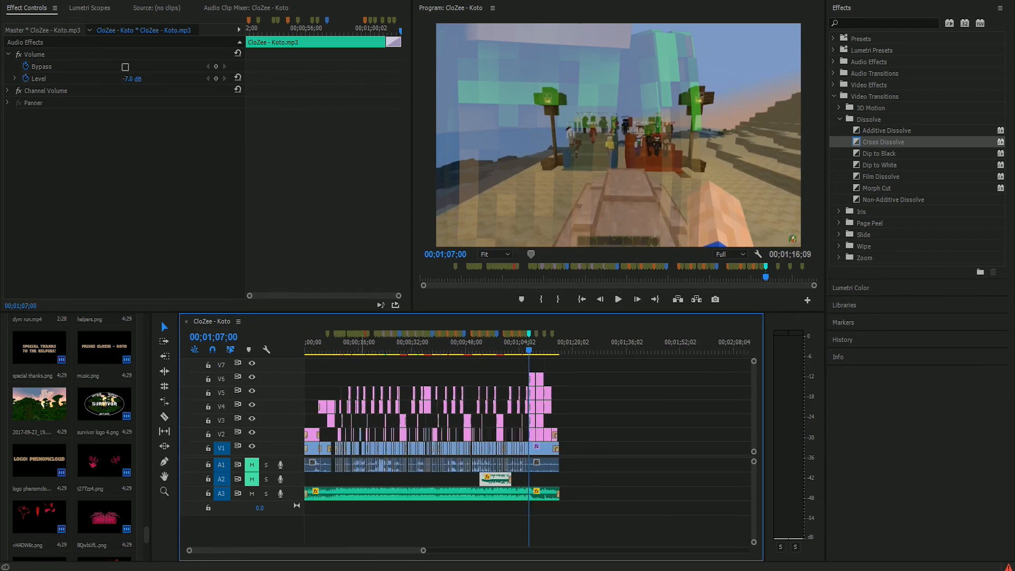
left_click(366, 333)
key("equal")
key("equal")
key("equal")
key("equal")
key("equal")
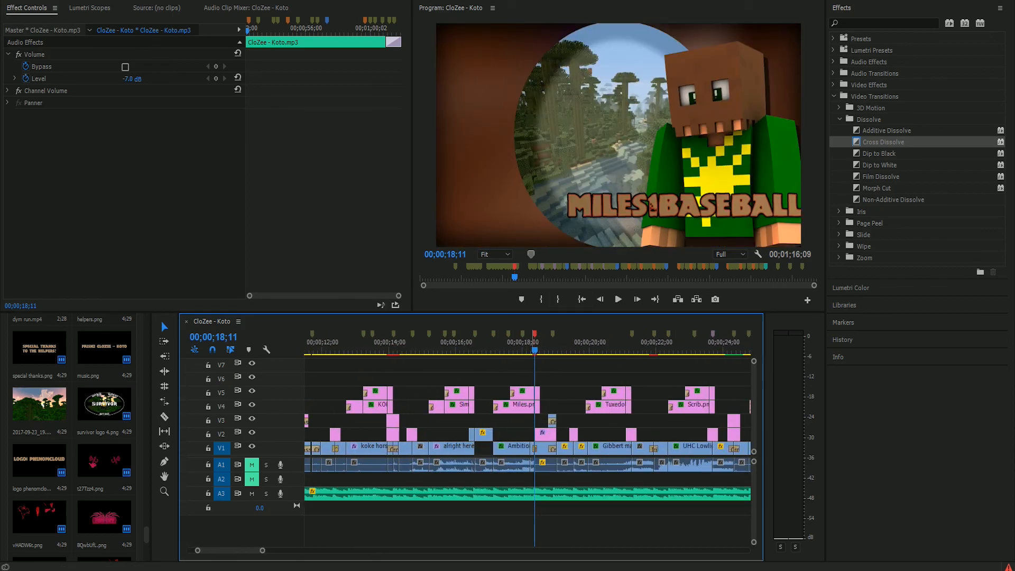
Play the circular transition through 00;00;18;22, and return to the player introduction at 00;00;17;27 with the whole sequence in view
left_click(549, 350)
left_click(511, 350)
key("space")
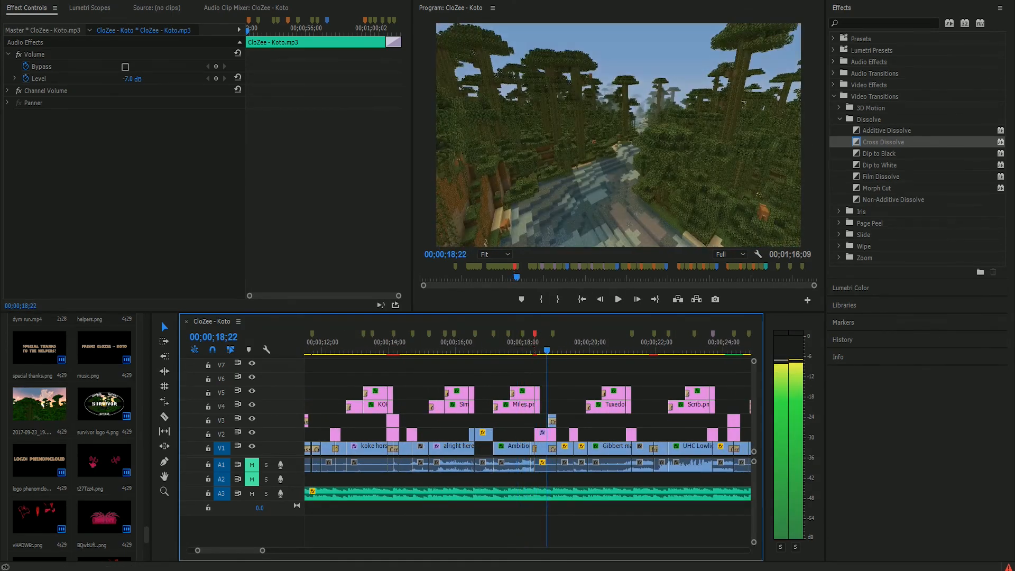
left_click(519, 350)
left_click_drag(230, 550, 378, 551)
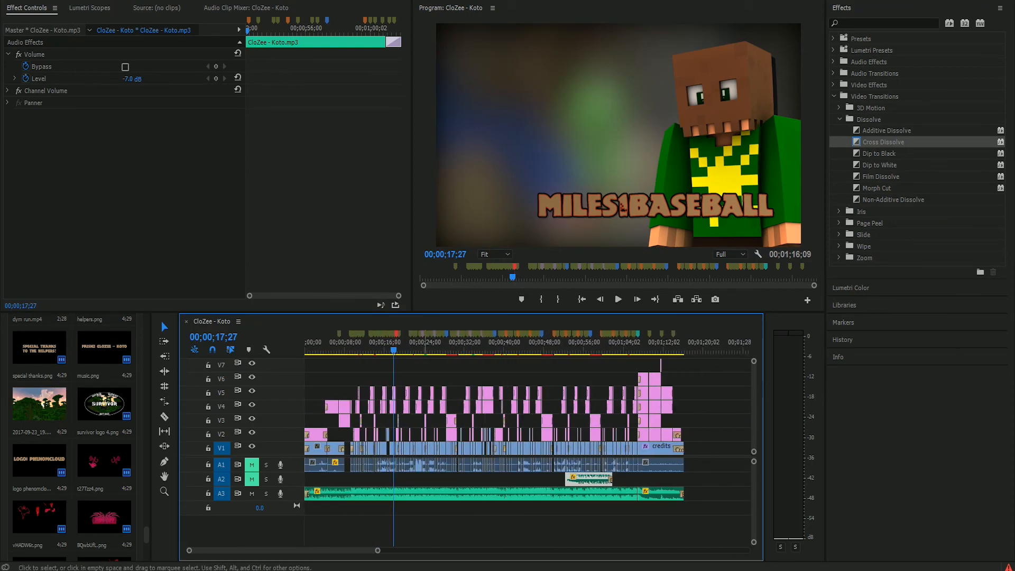